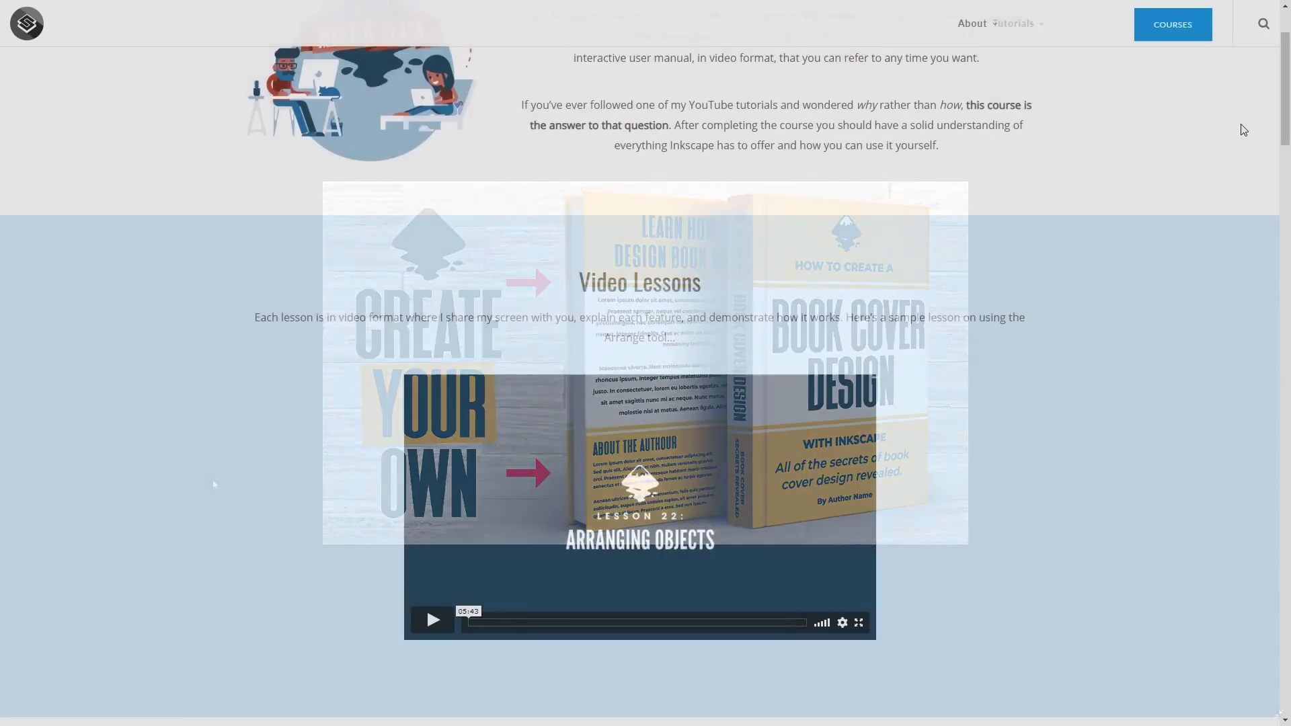
{"action": "scroll", "coordinate": [1244, 129], "scroll_direction": "down", "scroll_amount": 12}
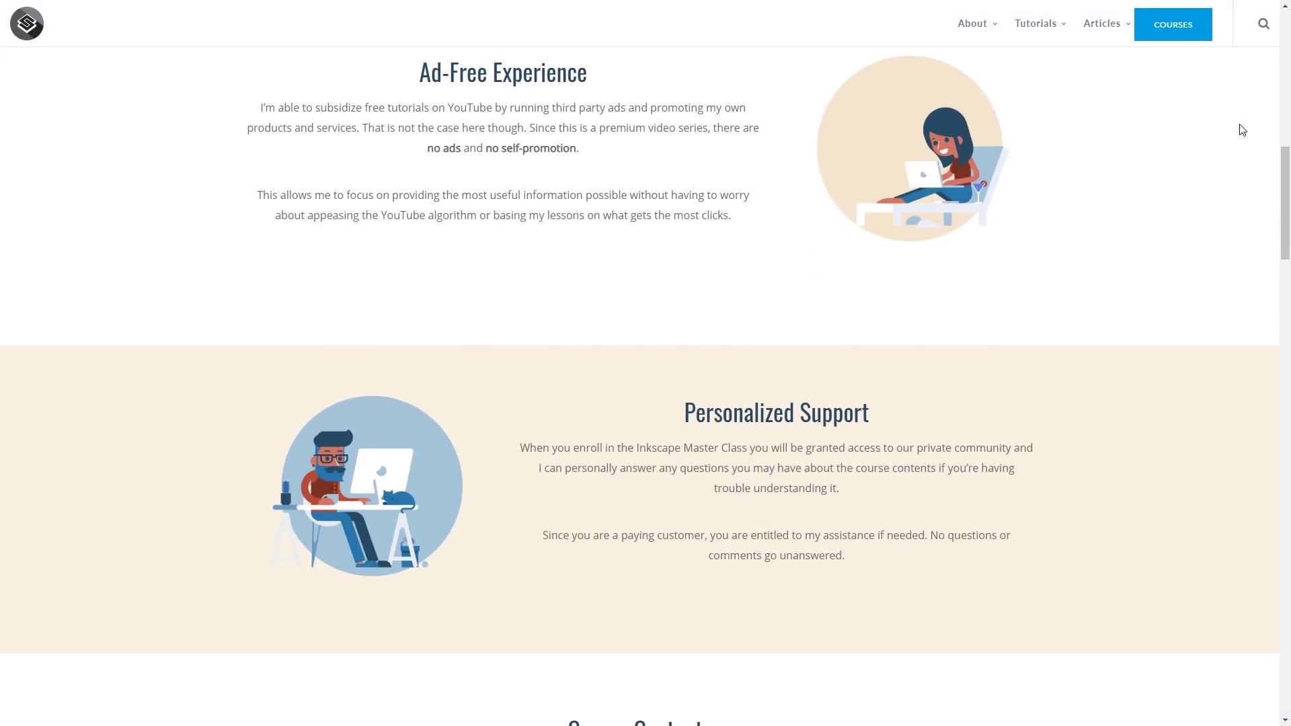
{"action": "scroll", "coordinate": [1239, 131], "scroll_direction": "down", "scroll_amount": 10}
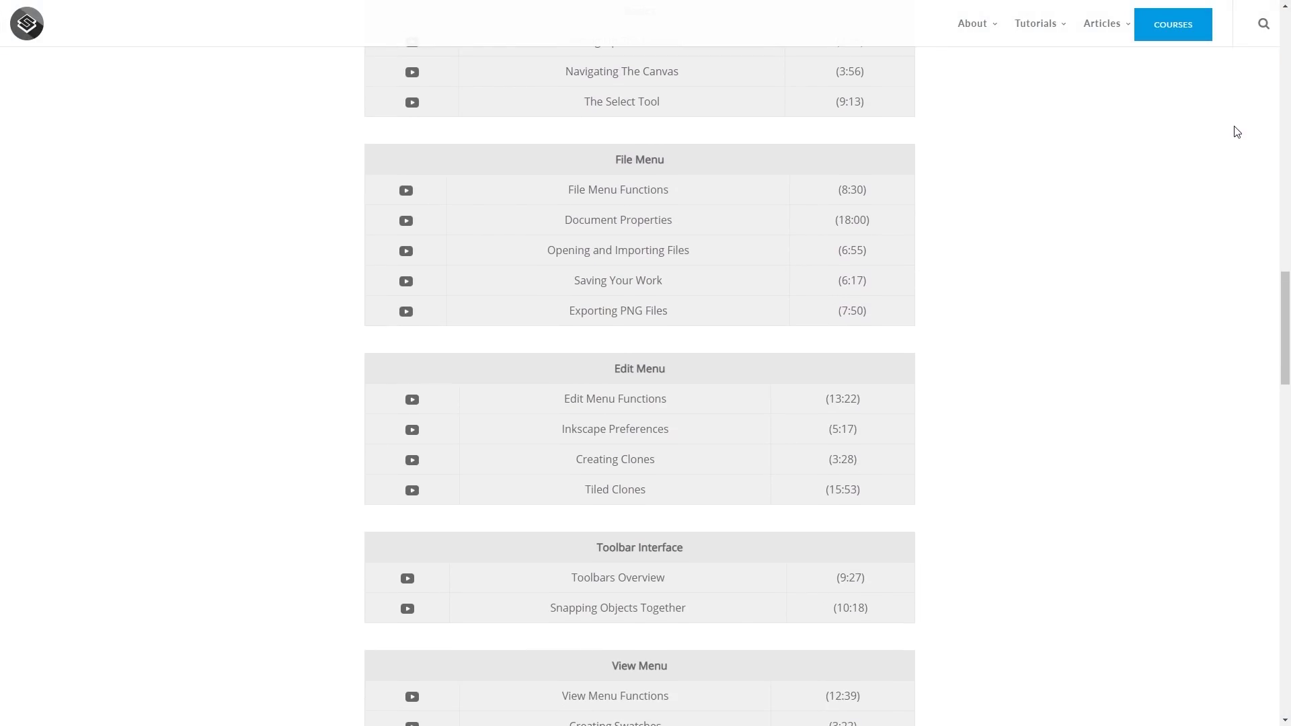
{"action": "scroll", "coordinate": [1229, 137], "scroll_direction": "down", "scroll_amount": 5}
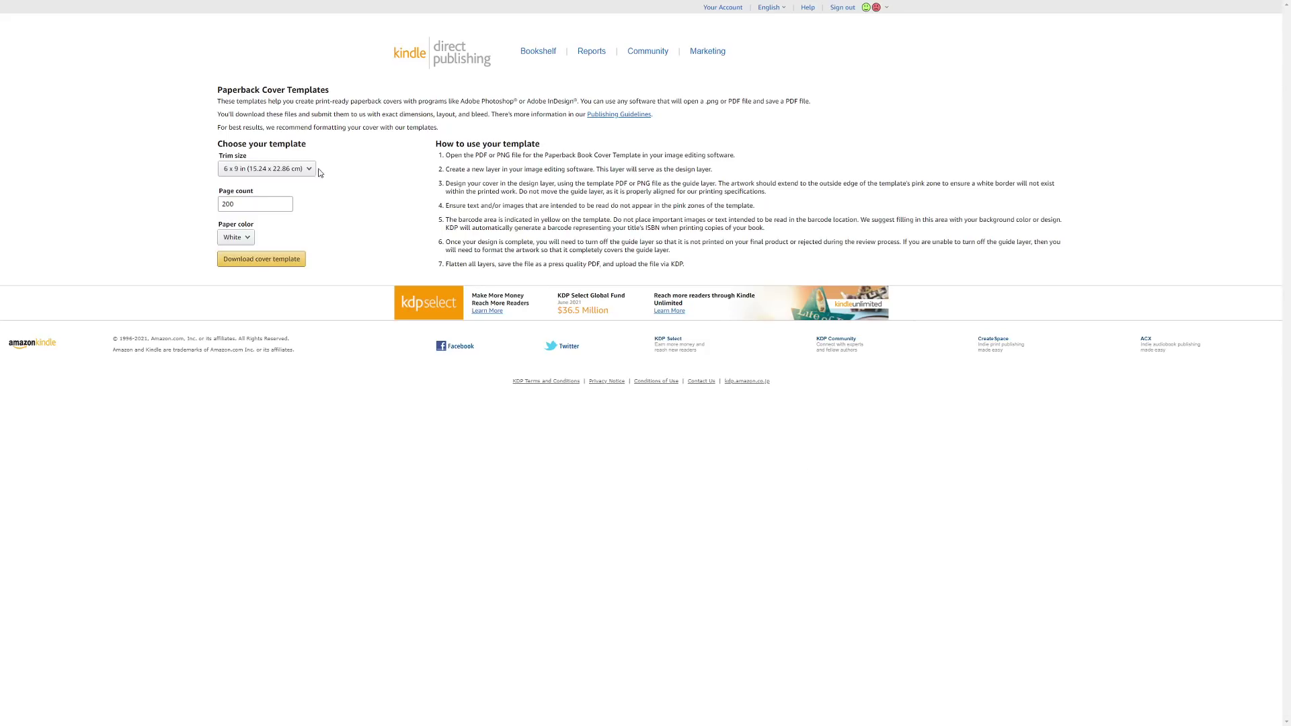
- Review the trim size and paper color options offered for the paperback cover template
{"action": "left_click", "coordinate": [311, 169]}
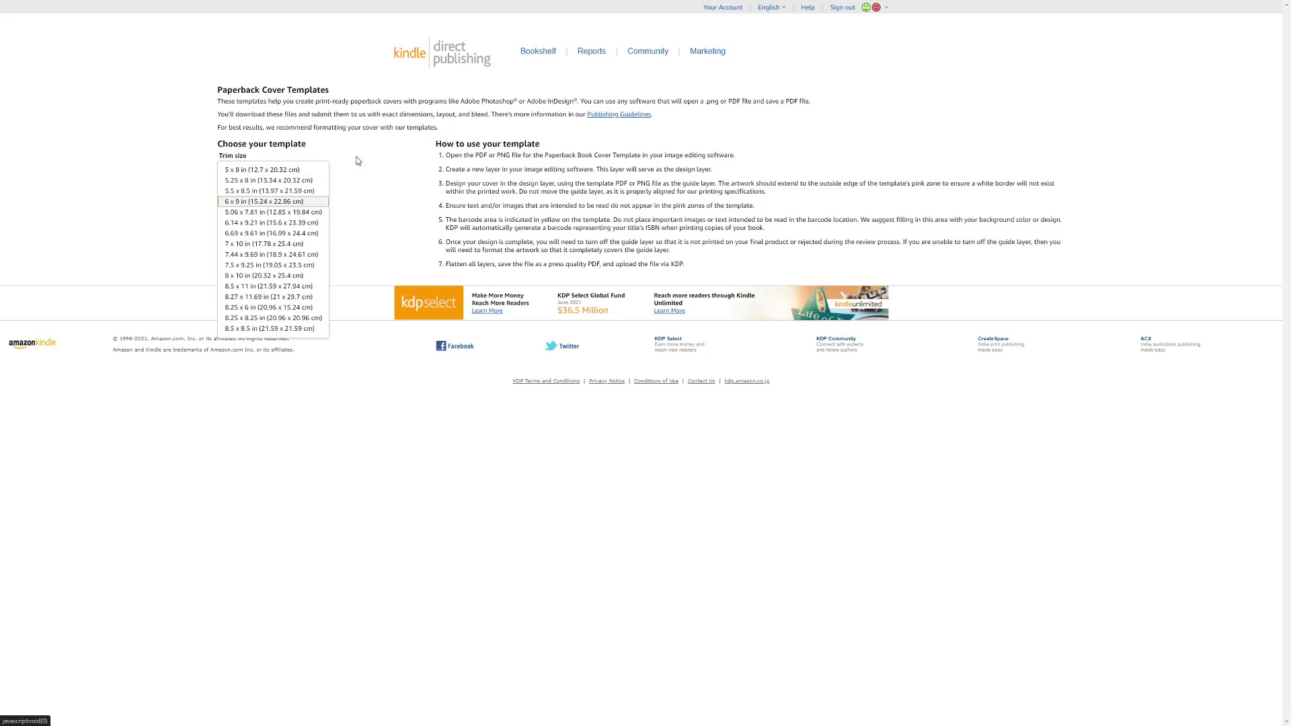
{"action": "left_click", "coordinate": [341, 182]}
{"action": "left_click", "coordinate": [237, 237]}
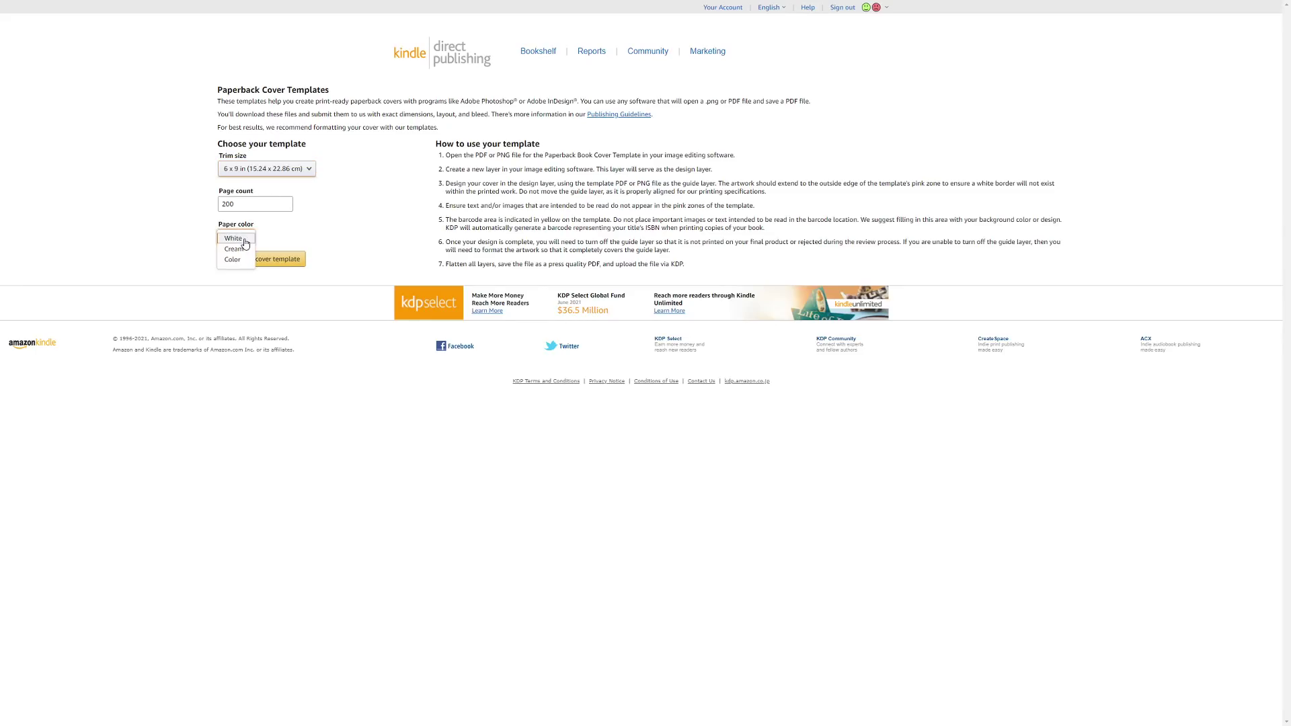
{"action": "left_click", "coordinate": [388, 192]}
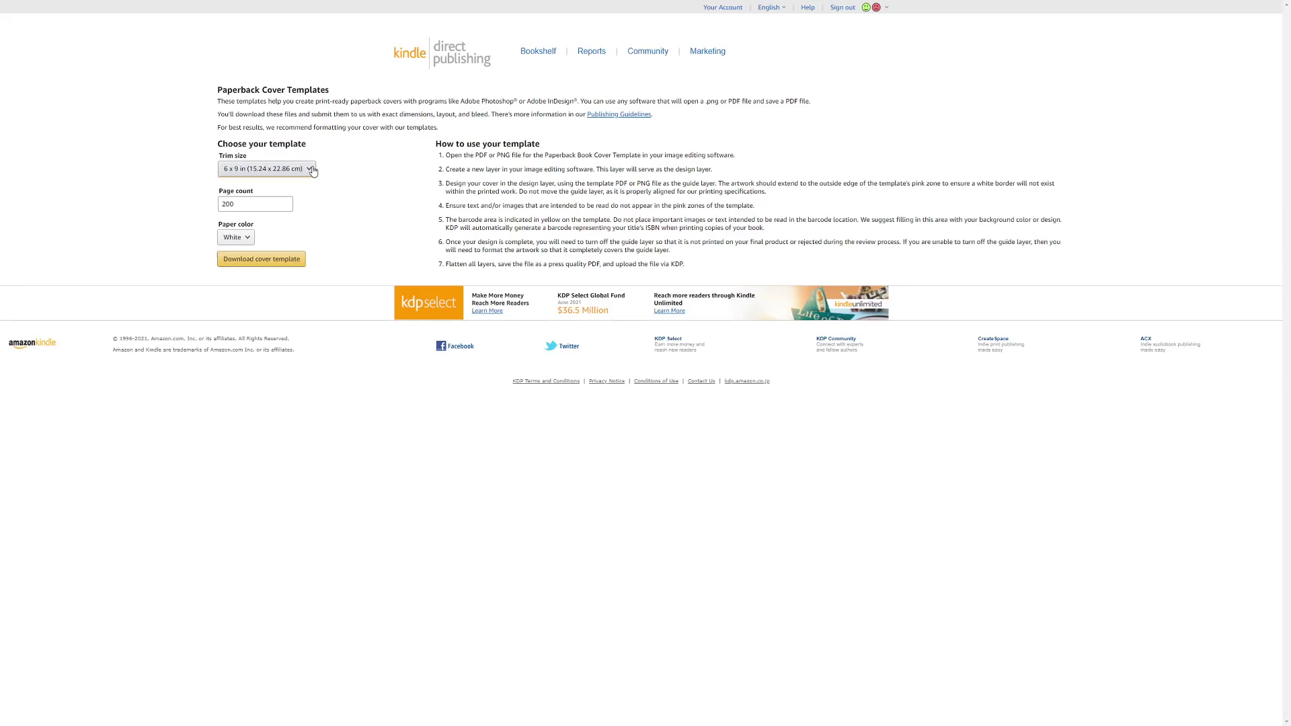
{"action": "left_click", "coordinate": [310, 168]}
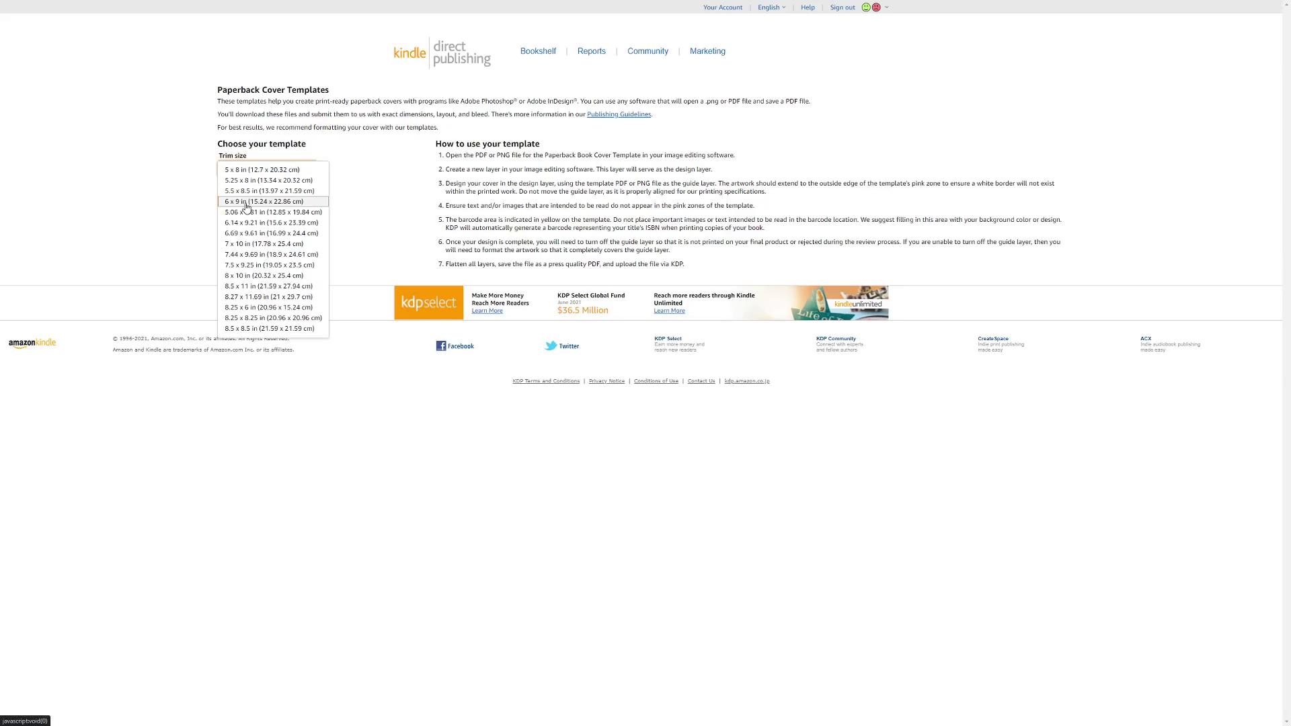
{"action": "left_click", "coordinate": [406, 162]}
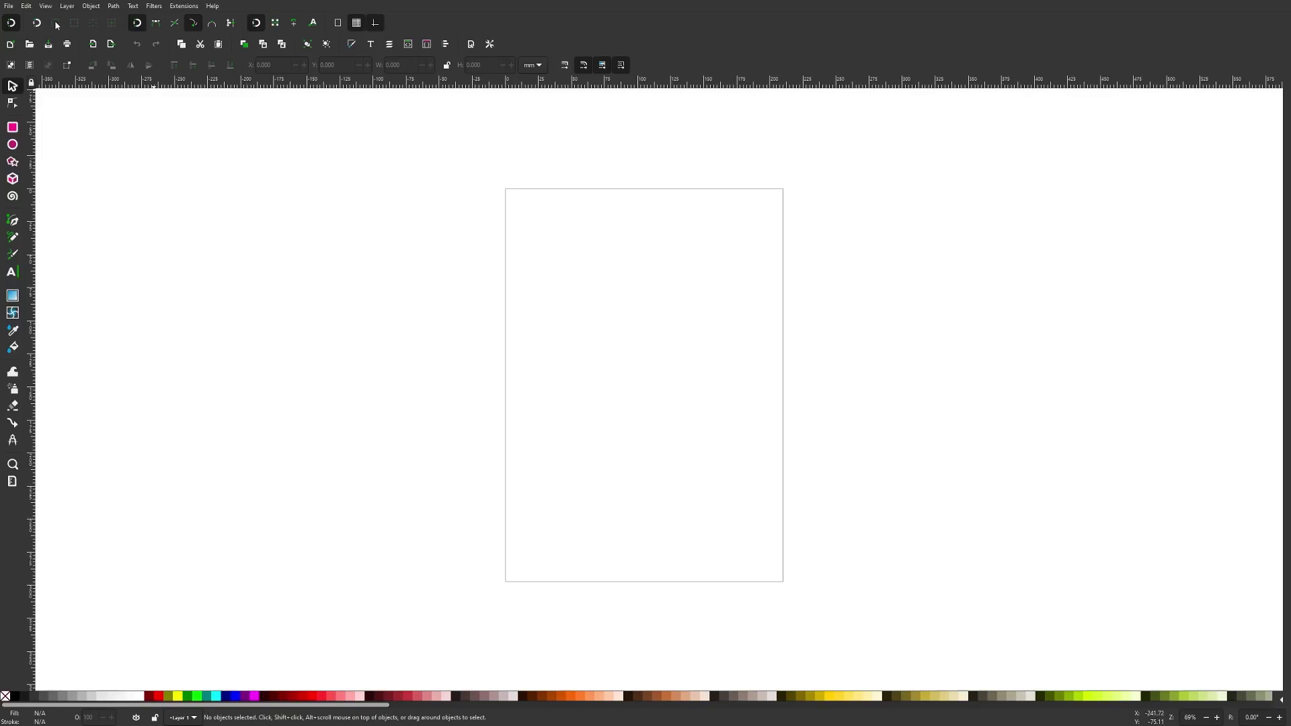
- Switch to Inkscape, turn off snapping and set the measurement units to px
{"action": "left_click", "coordinate": [10, 23]}
{"action": "left_click", "coordinate": [538, 65]}
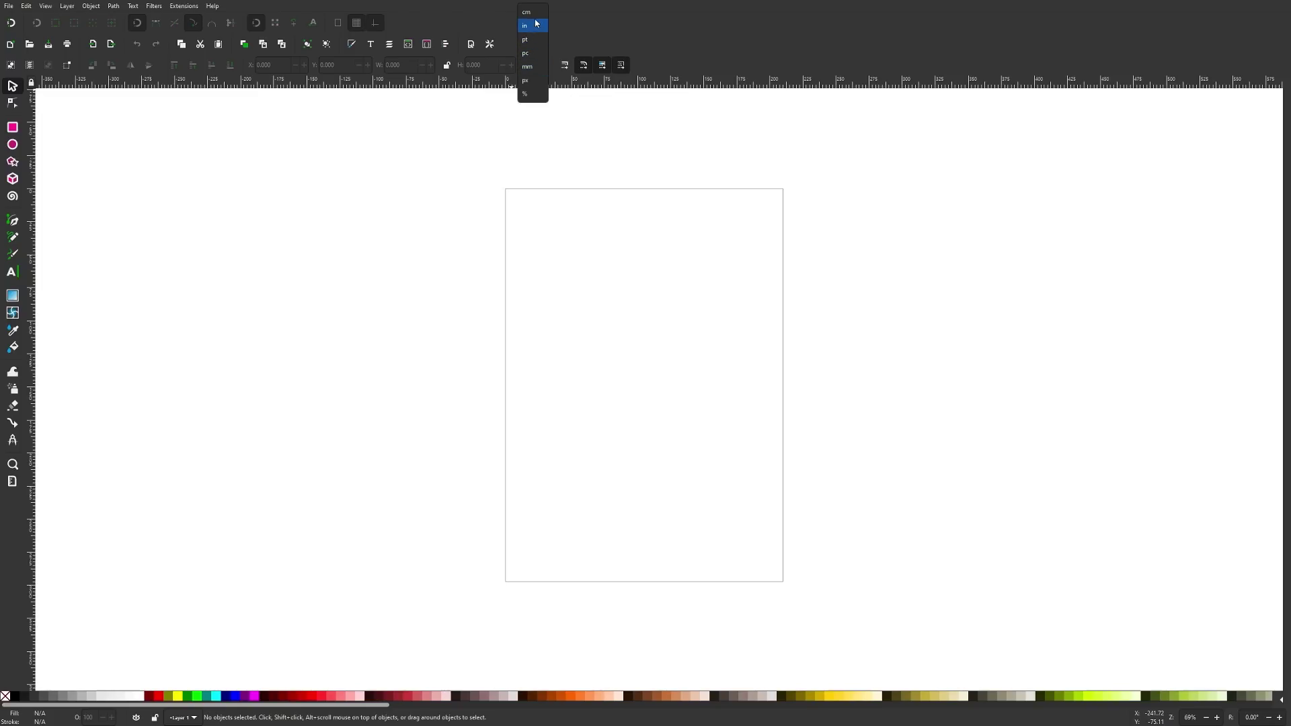
{"action": "left_click", "coordinate": [531, 80]}
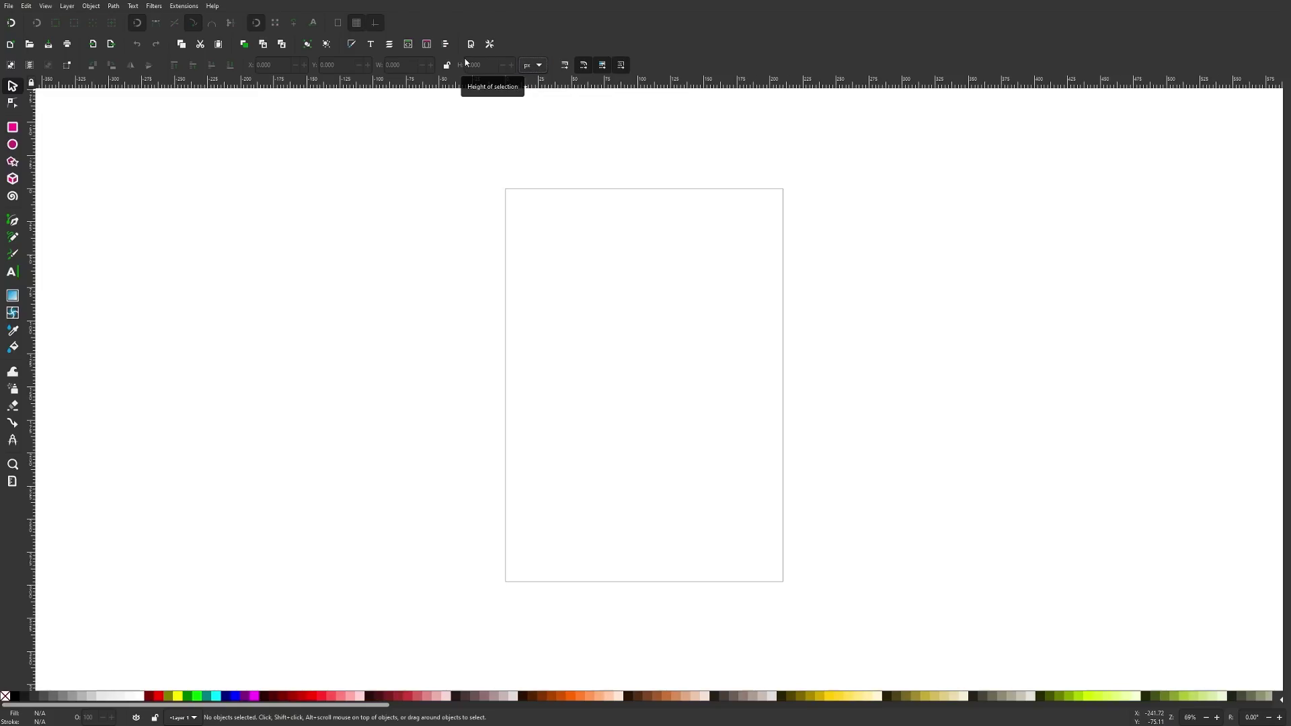
{"action": "left_click", "coordinate": [46, 7]}
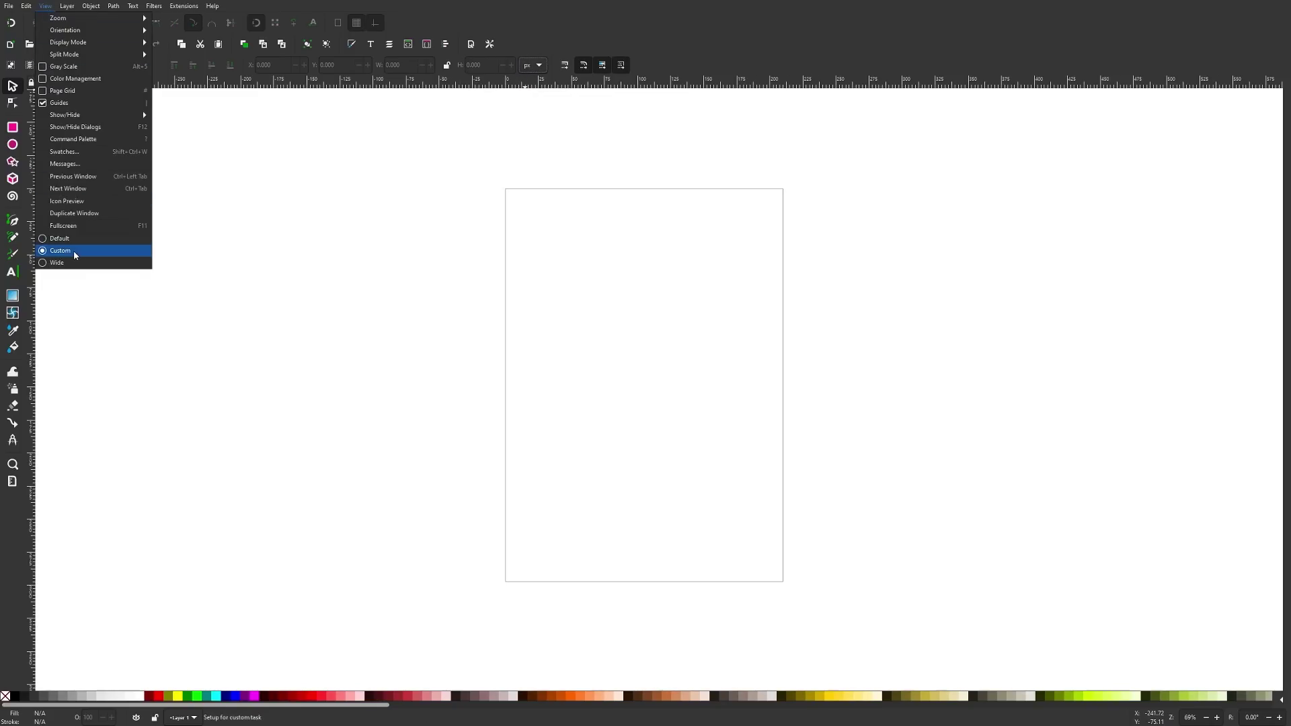
{"action": "left_click", "coordinate": [660, 20]}
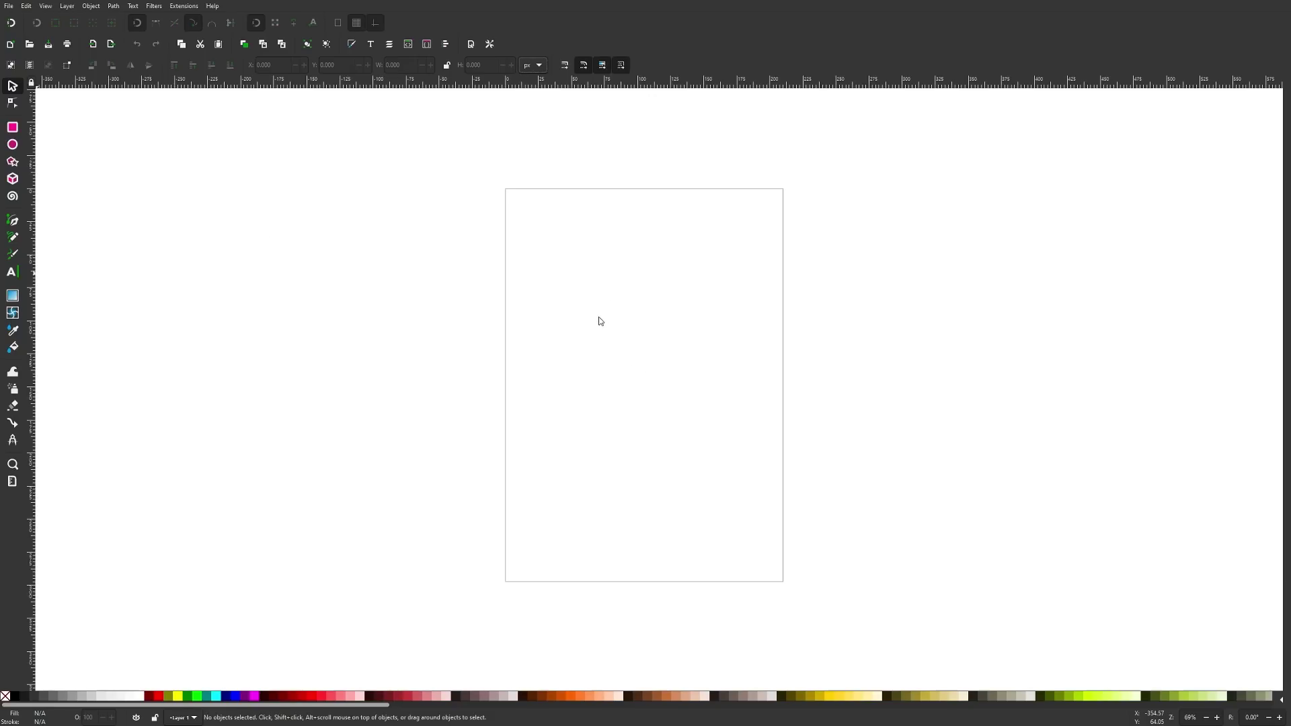
- Import the cover template PNG as an embedded image, using the default import resolution and automatic rendering mode
{"action": "left_click_drag", "start_coordinate": [601, 321], "coordinate": [596, 326]}
{"action": "left_click_drag", "start_coordinate": [199, 114], "coordinate": [651, 313]}
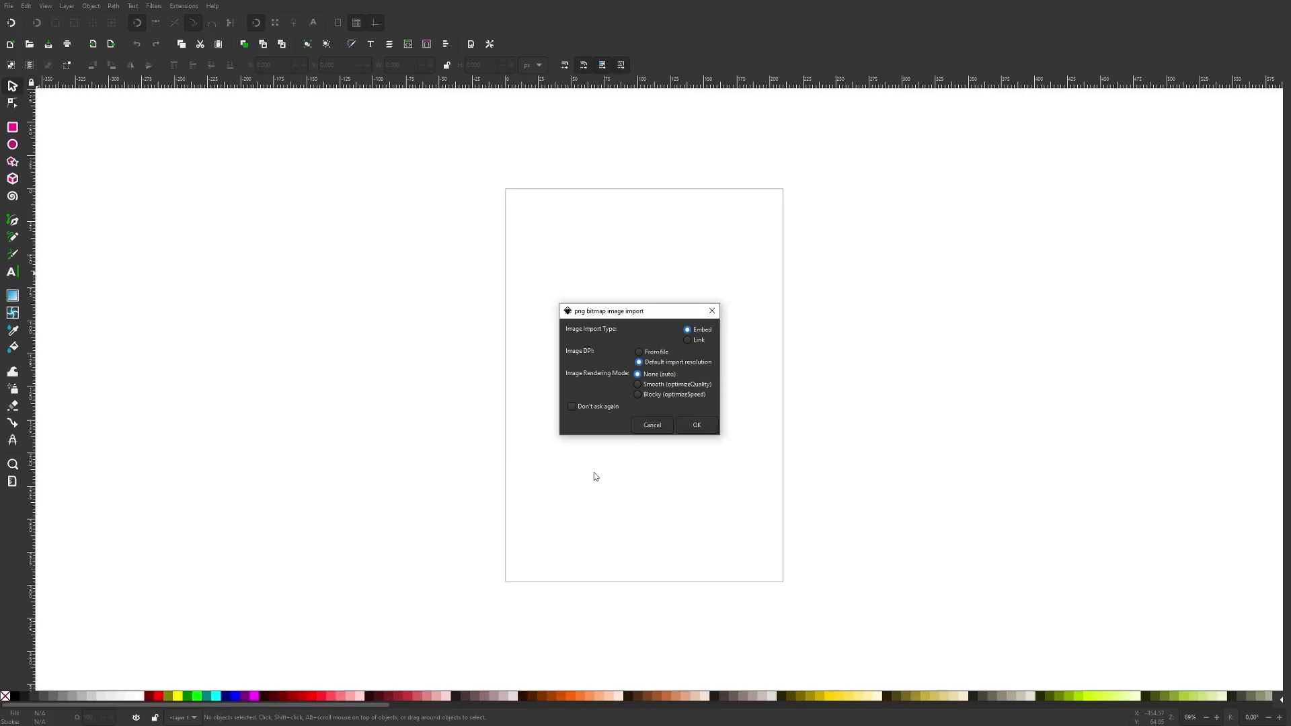
{"action": "left_click", "coordinate": [697, 425]}
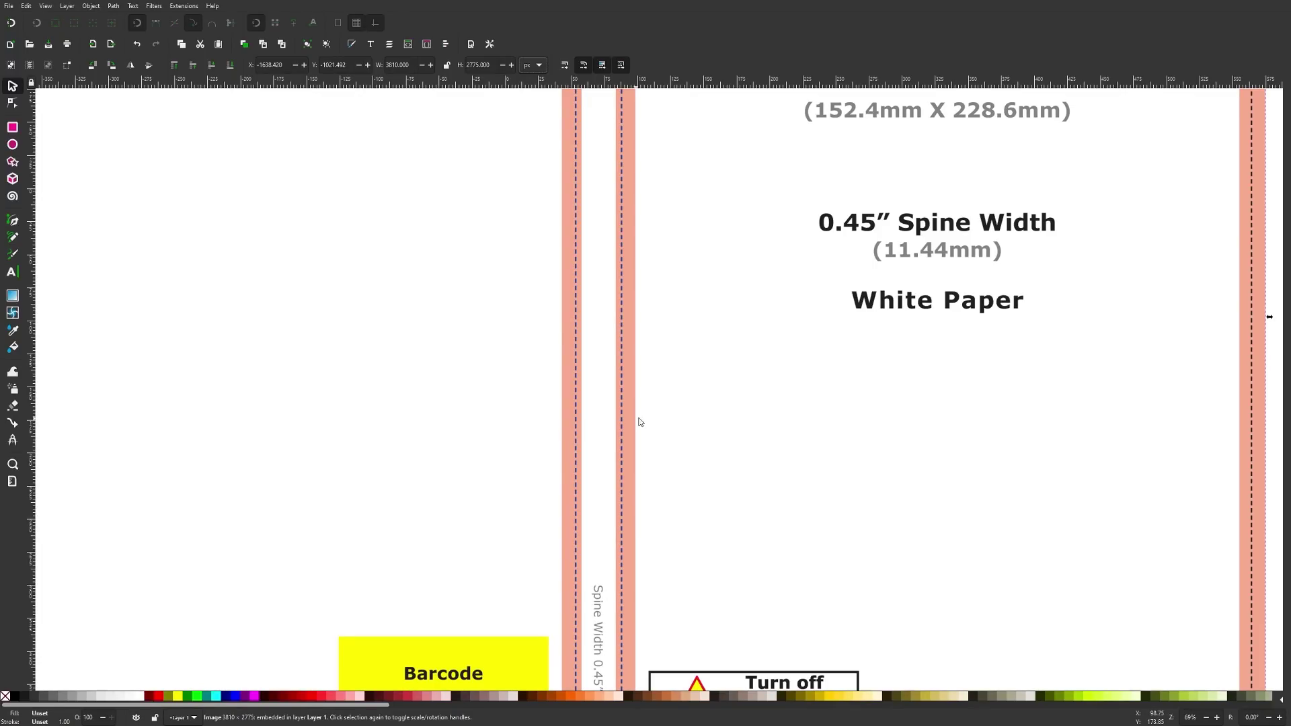
{"action": "scroll", "coordinate": [648, 418], "scroll_direction": "down", "scroll_amount": 3, "text": "ctrl"}
{"action": "scroll", "coordinate": [633, 418], "scroll_direction": "up", "scroll_amount": 1, "text": "ctrl"}
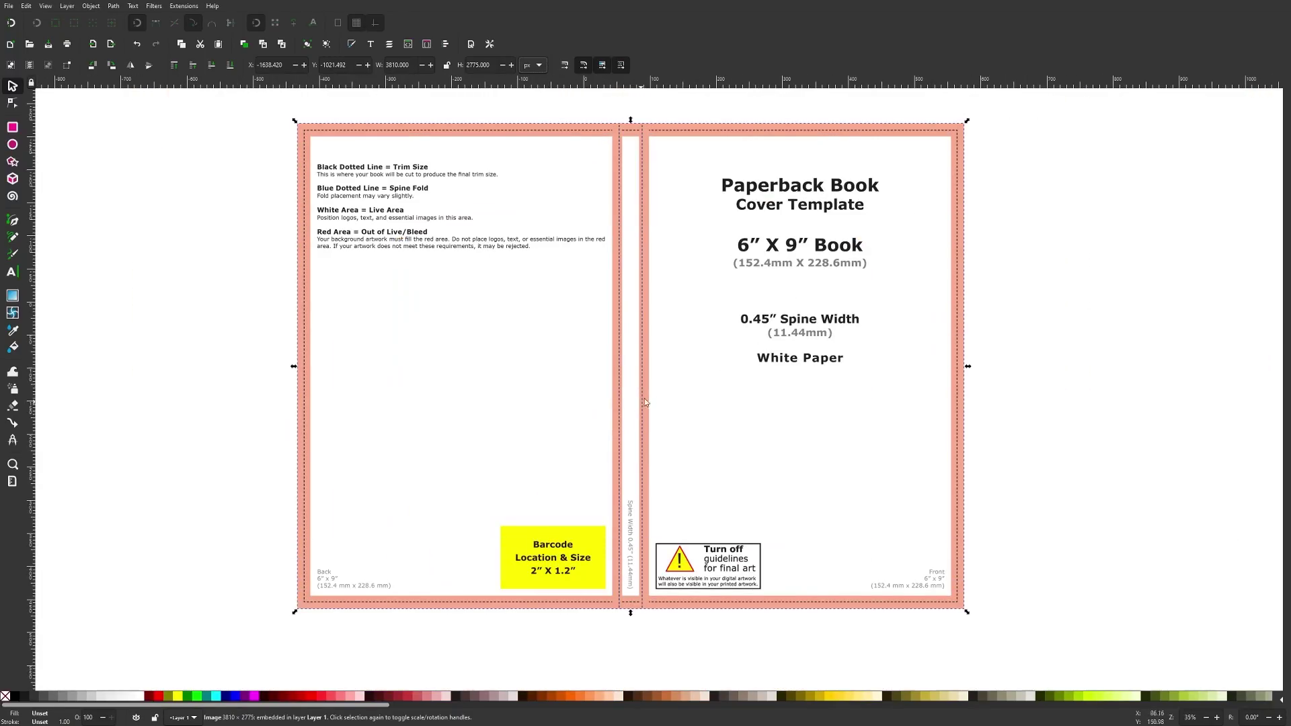
- Move the template image off the page to expose the page border and place it back over the page
{"action": "left_click_drag", "start_coordinate": [676, 444], "coordinate": [735, 462]}
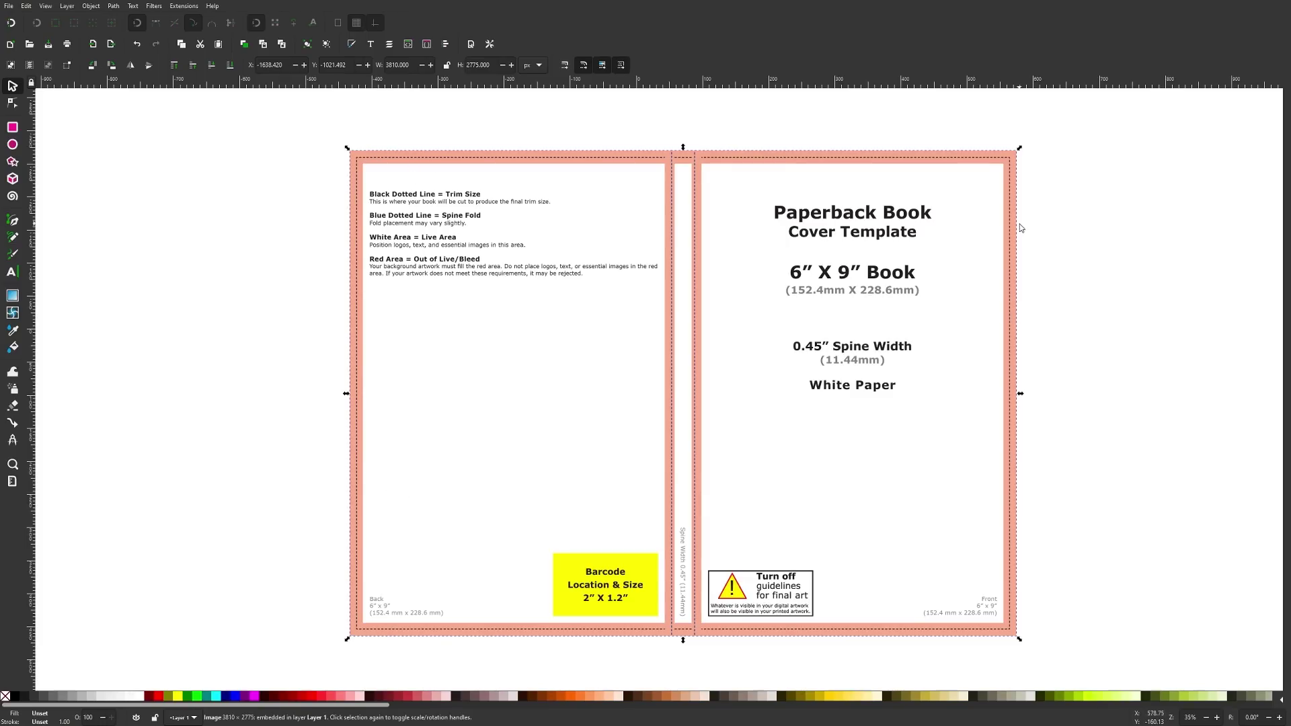
{"action": "left_click_drag", "start_coordinate": [902, 484], "coordinate": [441, 400]}
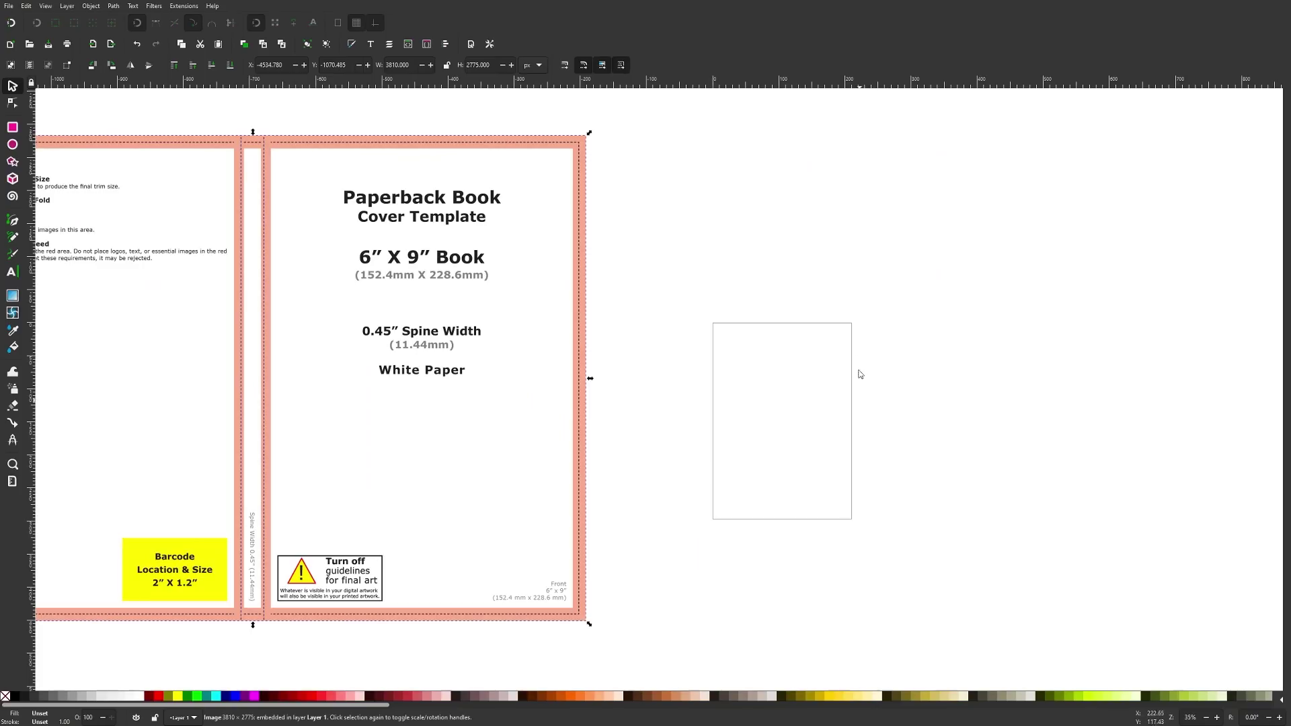
{"action": "left_click_drag", "start_coordinate": [505, 362], "coordinate": [721, 354]}
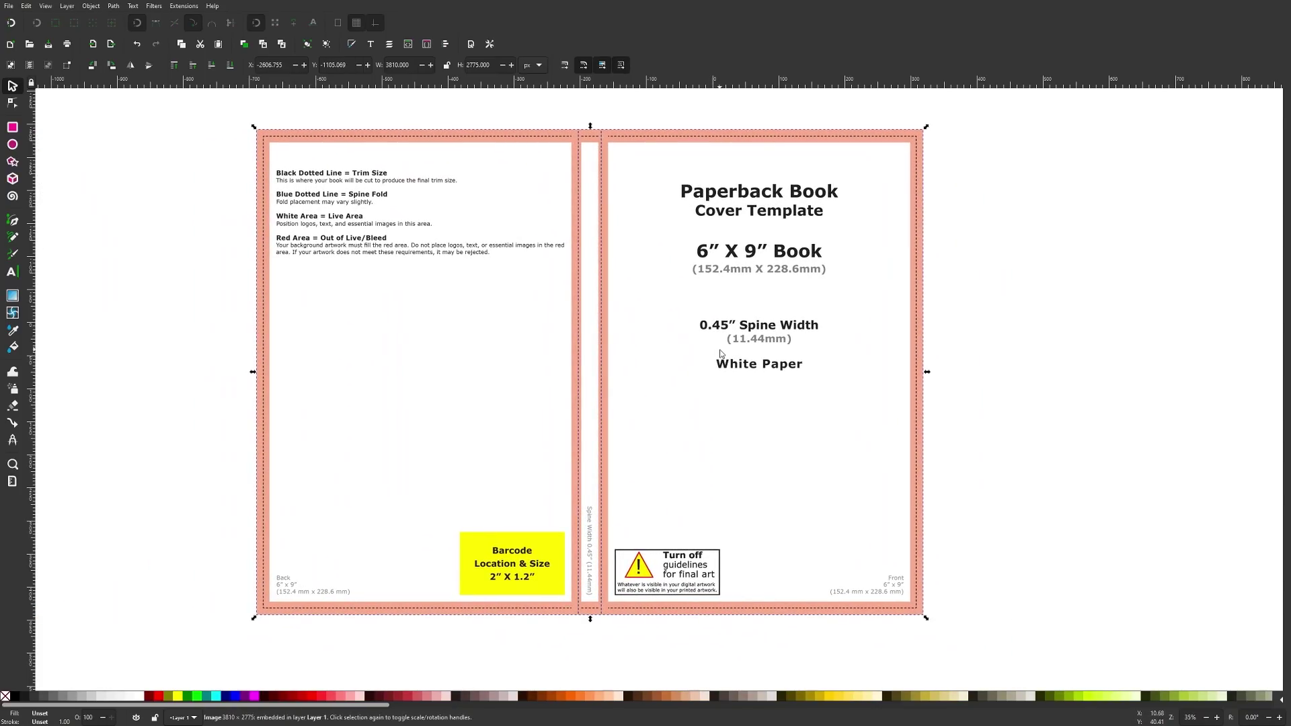
- Resize the page to fit the selected template image
{"action": "key", "text": "ctrl"}
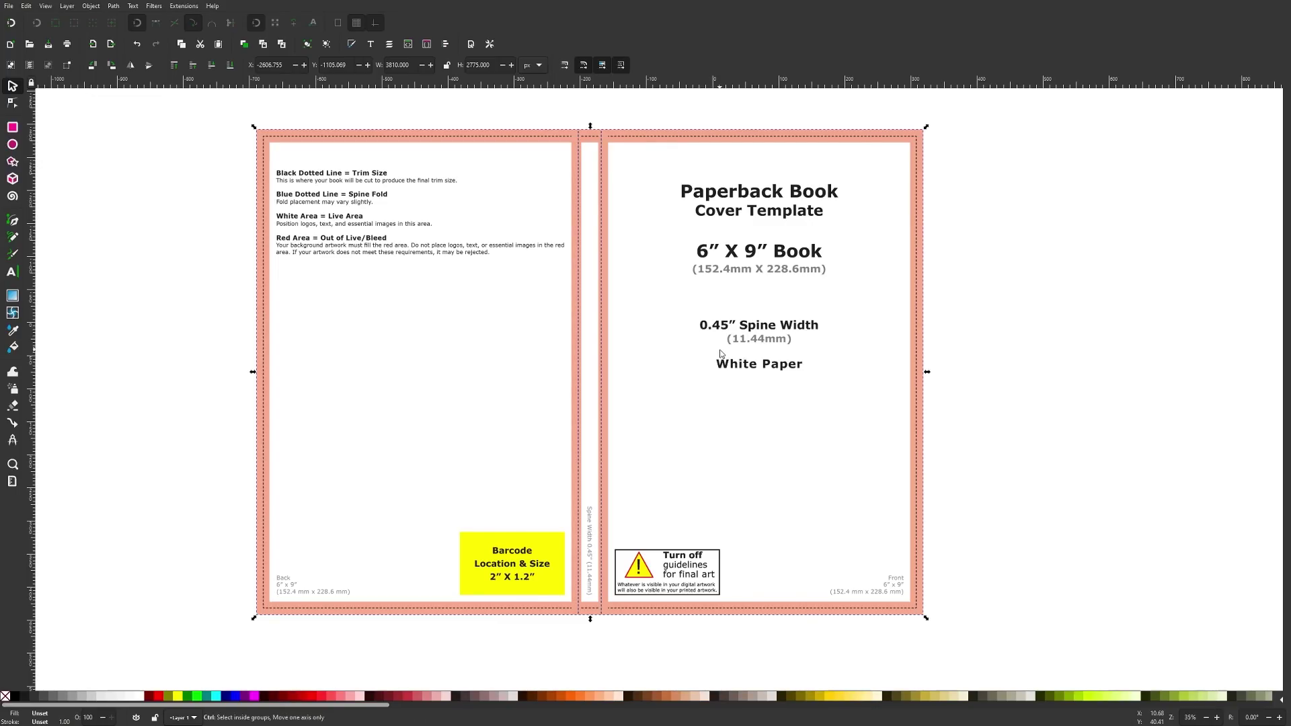
{"action": "key", "text": "shift"}
{"action": "key", "text": "ctrl+shift+r"}
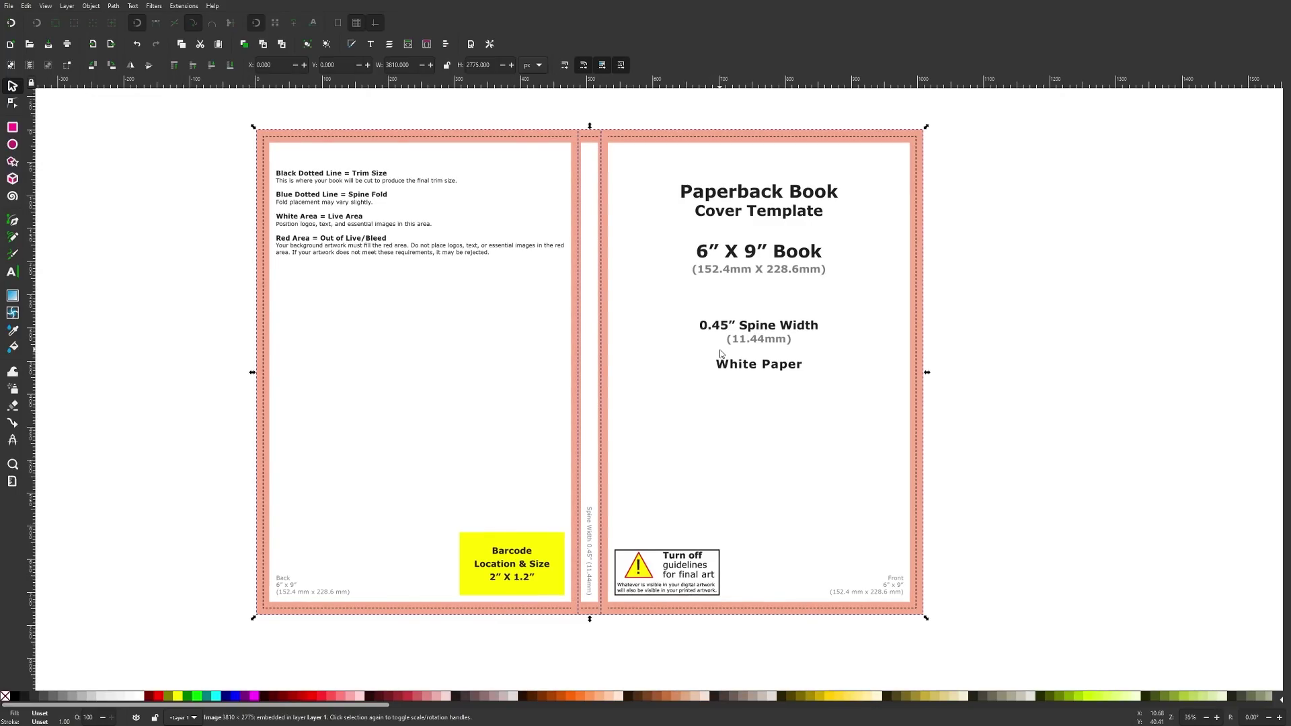
- Move the template image away from the resized page and undo the move
{"action": "left_click_drag", "start_coordinate": [899, 313], "coordinate": [777, 415]}
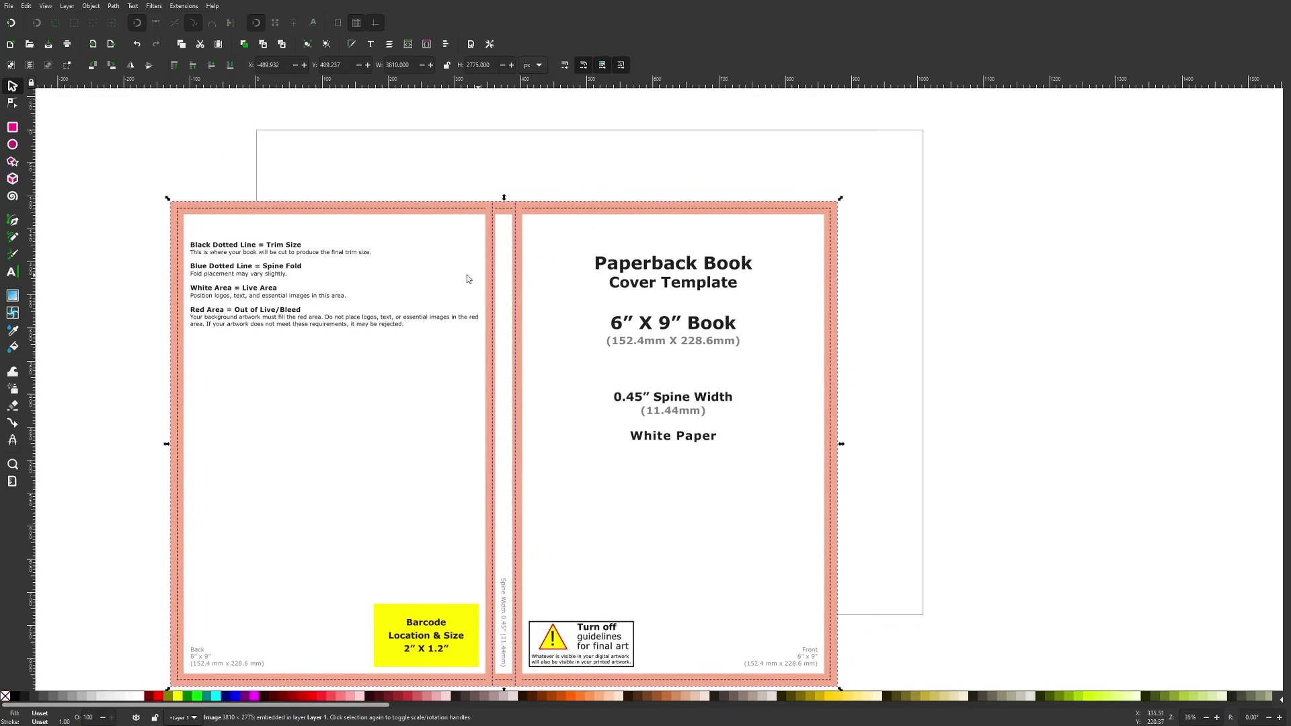
{"action": "key", "text": "ctrl+z"}
{"action": "key", "text": "ctrl+z"}
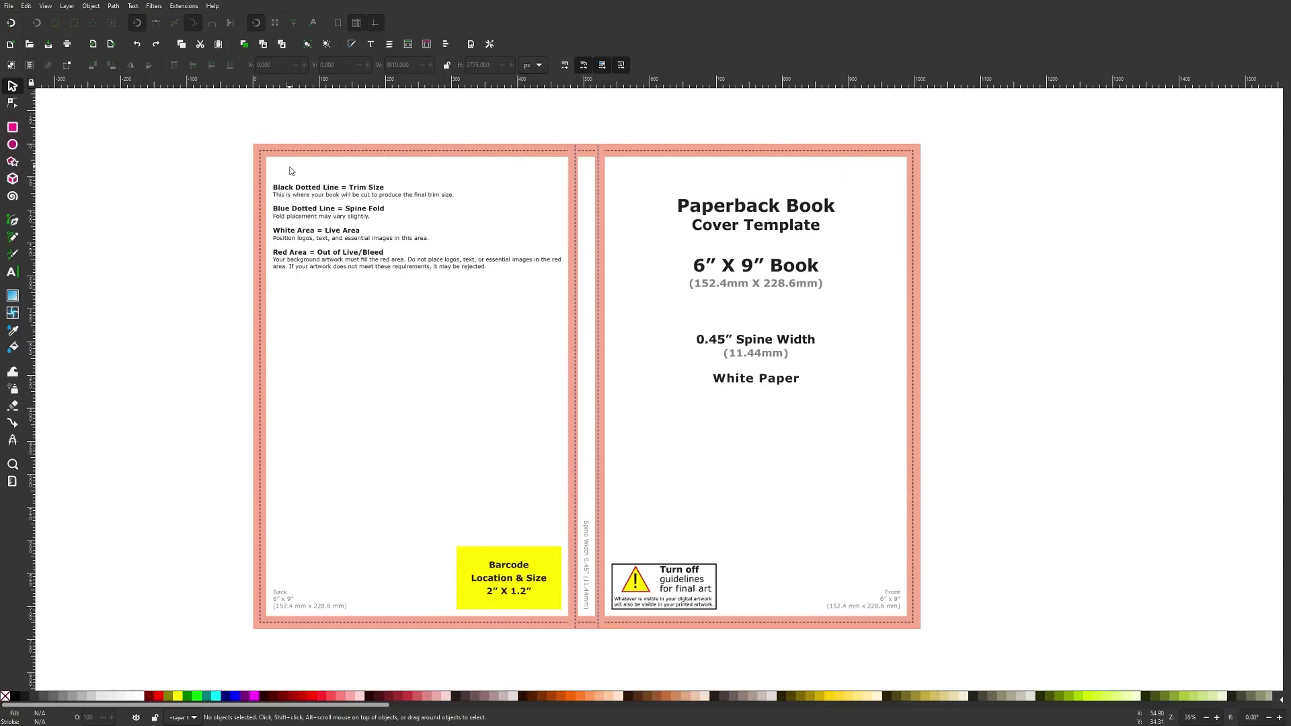
- Examine the template's trim and spine fold lines, live and bleed areas, and the barcode location
{"action": "scroll", "coordinate": [260, 119], "scroll_direction": "up", "scroll_amount": 4, "text": "ctrl"}
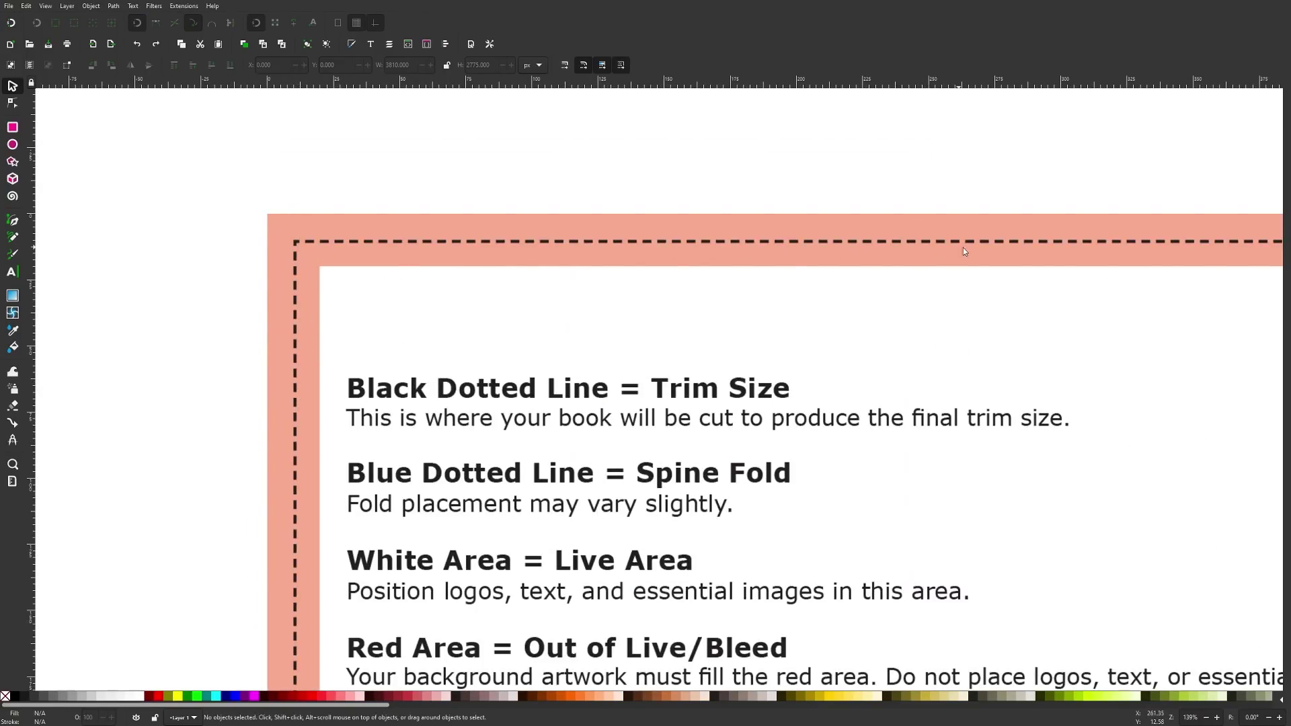
{"action": "scroll", "coordinate": [304, 267], "scroll_direction": "down", "scroll_amount": 1, "text": "ctrl"}
{"action": "scroll", "coordinate": [304, 268], "scroll_direction": "down", "scroll_amount": 1, "text": "ctrl"}
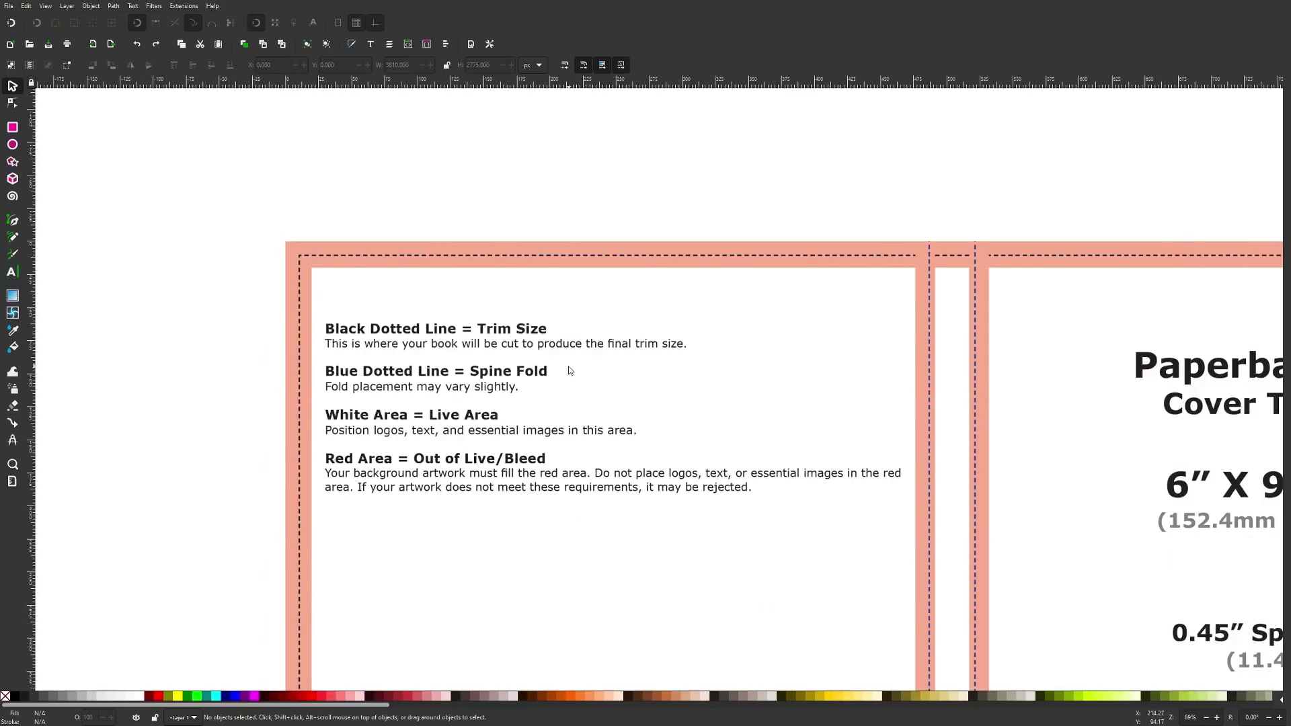
{"action": "left_click_drag", "start_coordinate": [571, 369], "coordinate": [455, 260]}
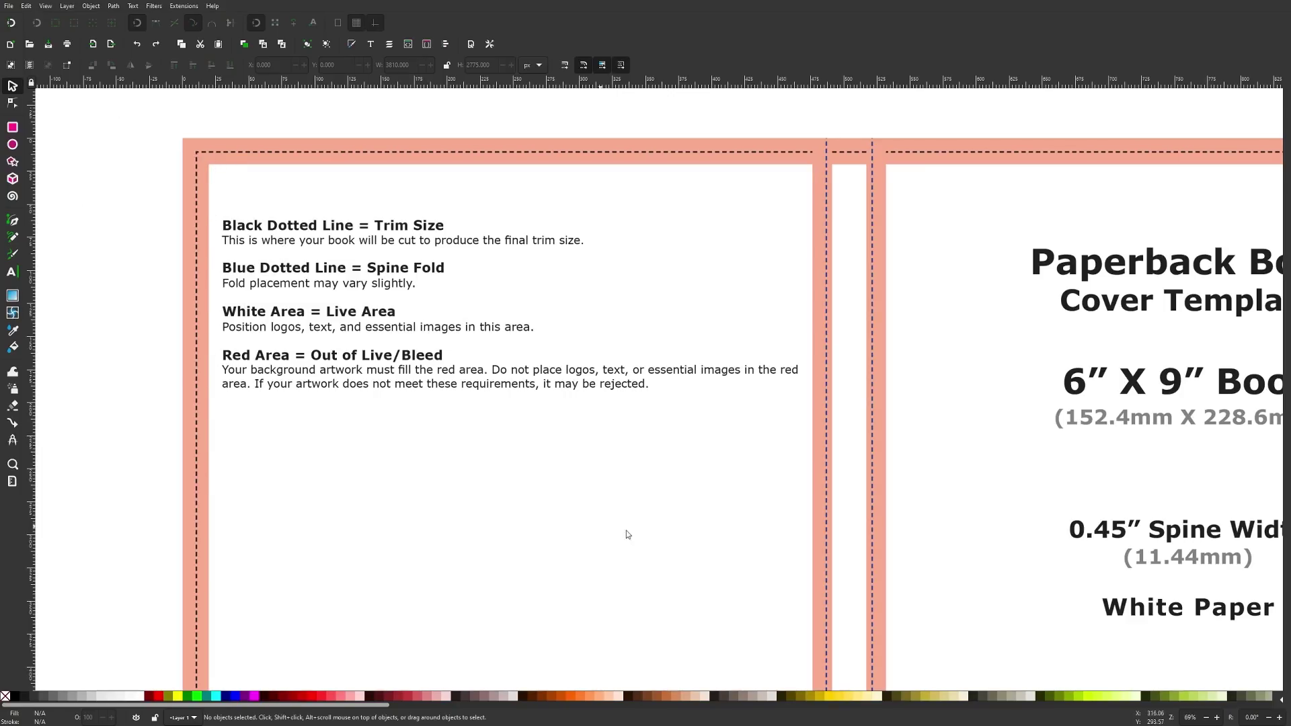
{"action": "key", "text": "5"}
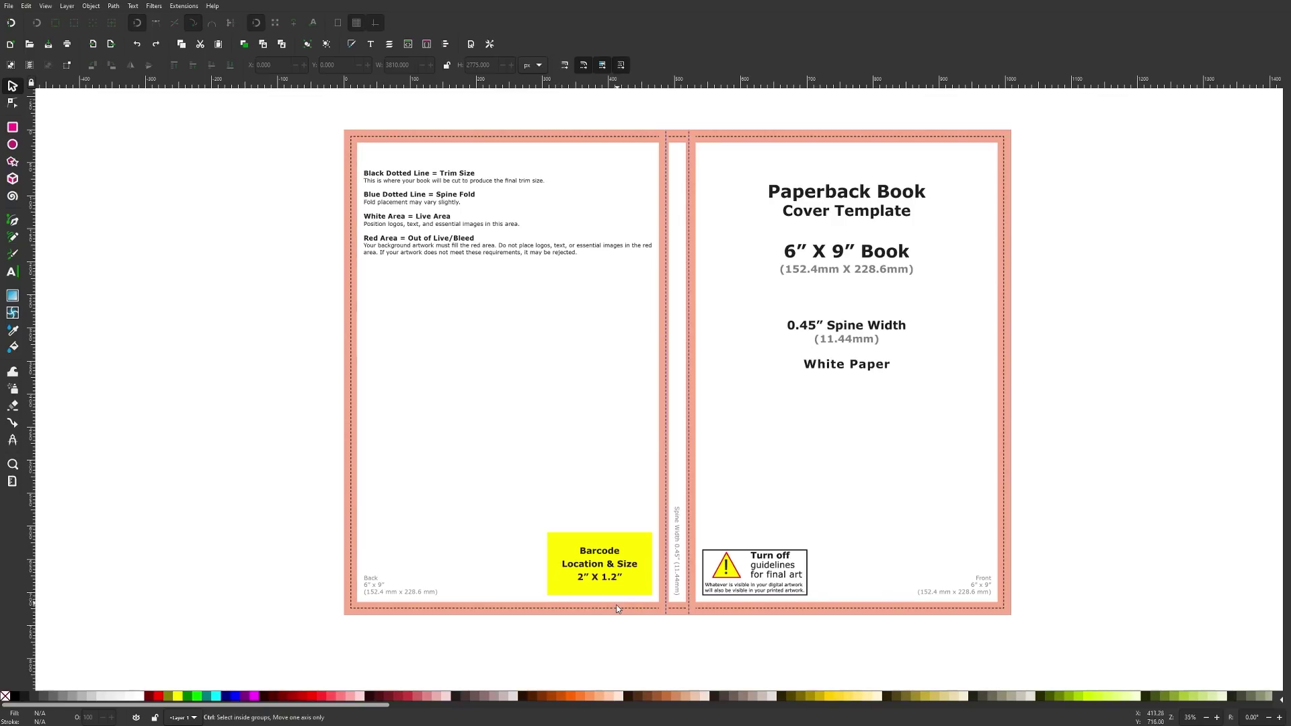
{"action": "scroll", "coordinate": [616, 605], "scroll_direction": "up", "scroll_amount": 2}
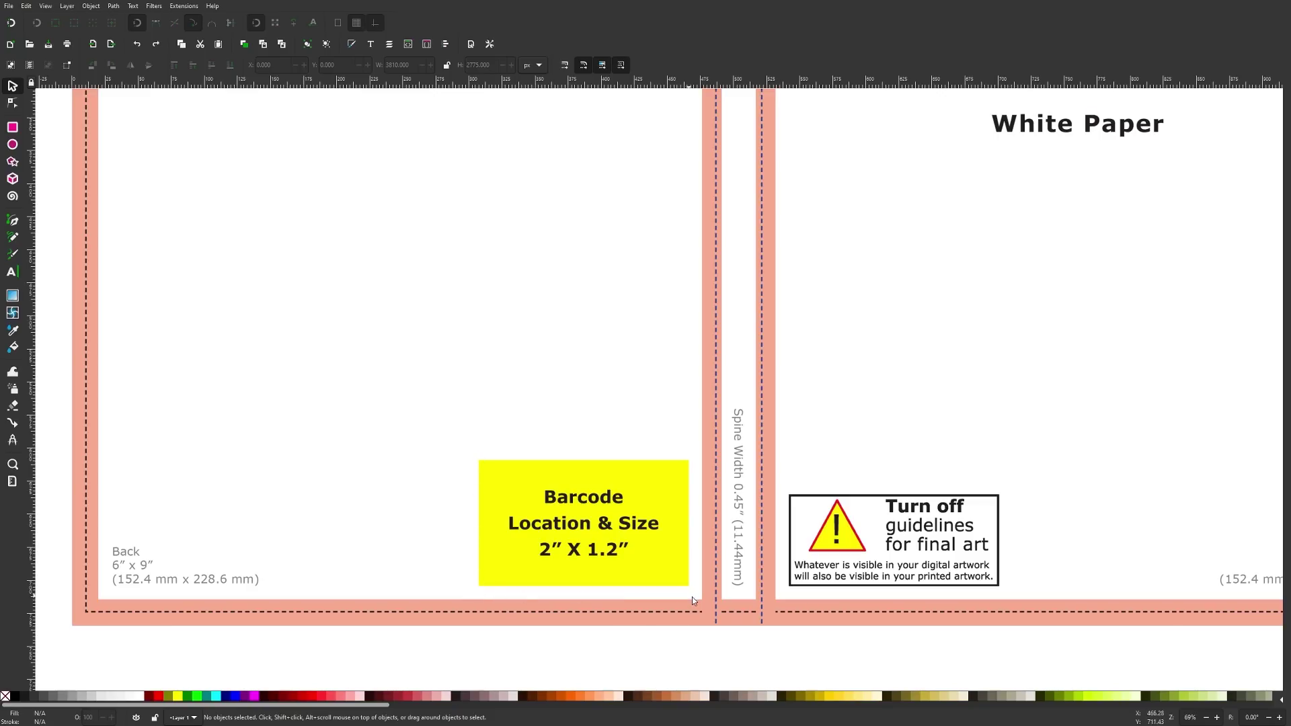
{"action": "left_click_drag", "start_coordinate": [1031, 406], "coordinate": [889, 489]}
{"action": "scroll", "coordinate": [744, 382], "scroll_direction": "down", "scroll_amount": 3}
{"action": "left_click_drag", "start_coordinate": [722, 337], "coordinate": [694, 393]}
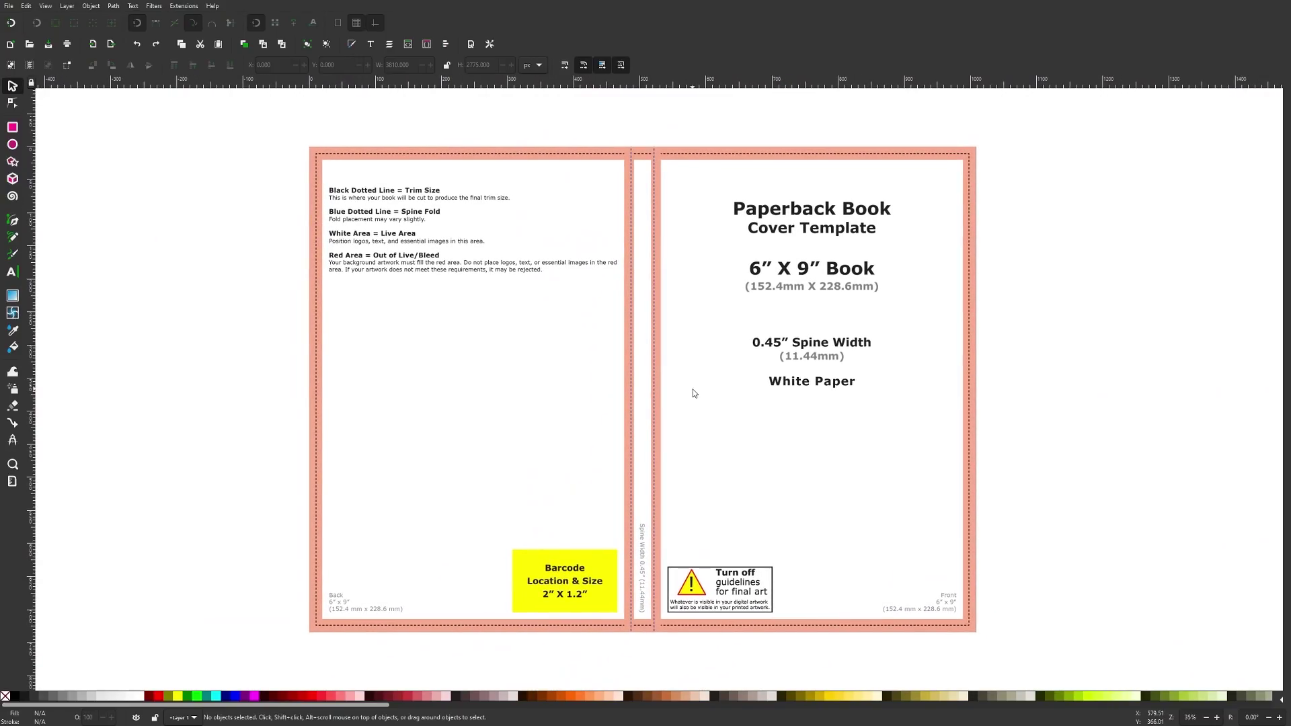
- Show the document's layers and rename Layer 1 as Template
{"action": "left_click", "coordinate": [390, 45]}
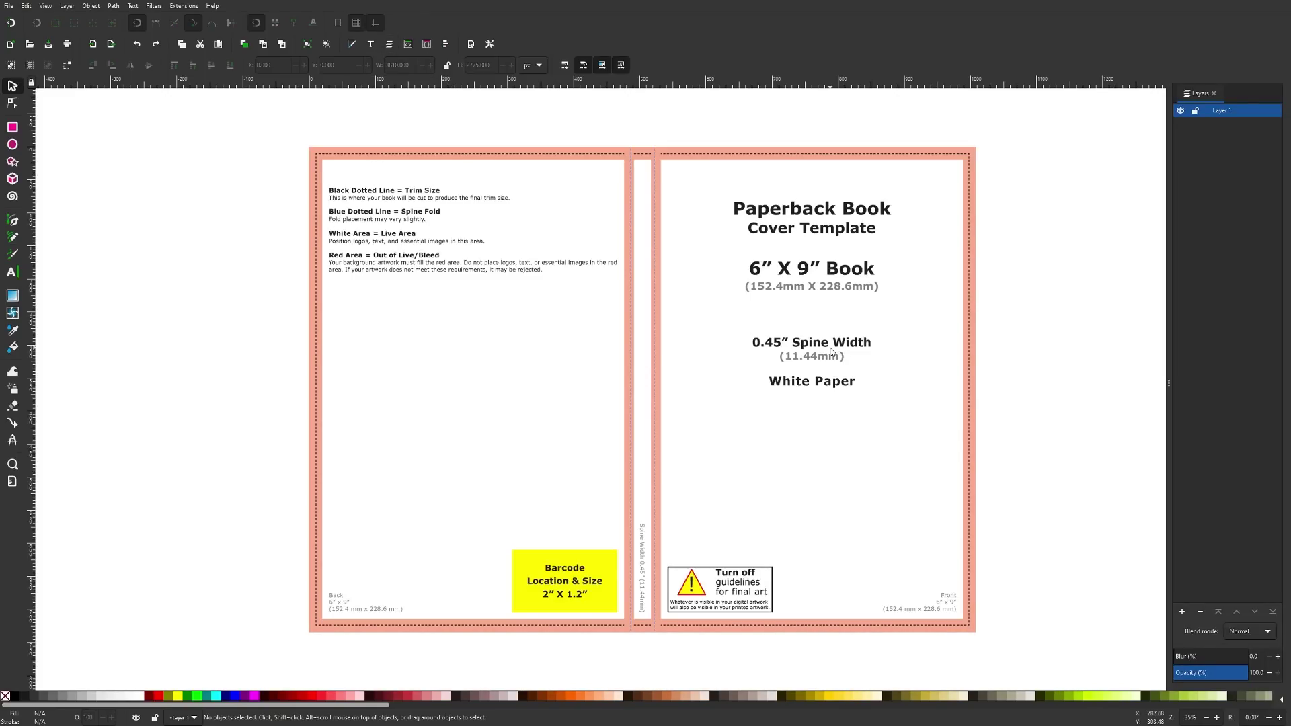
{"action": "scroll", "coordinate": [863, 249], "scroll_direction": "up", "scroll_amount": 1}
{"action": "scroll", "coordinate": [858, 250], "scroll_direction": "down", "scroll_amount": 1}
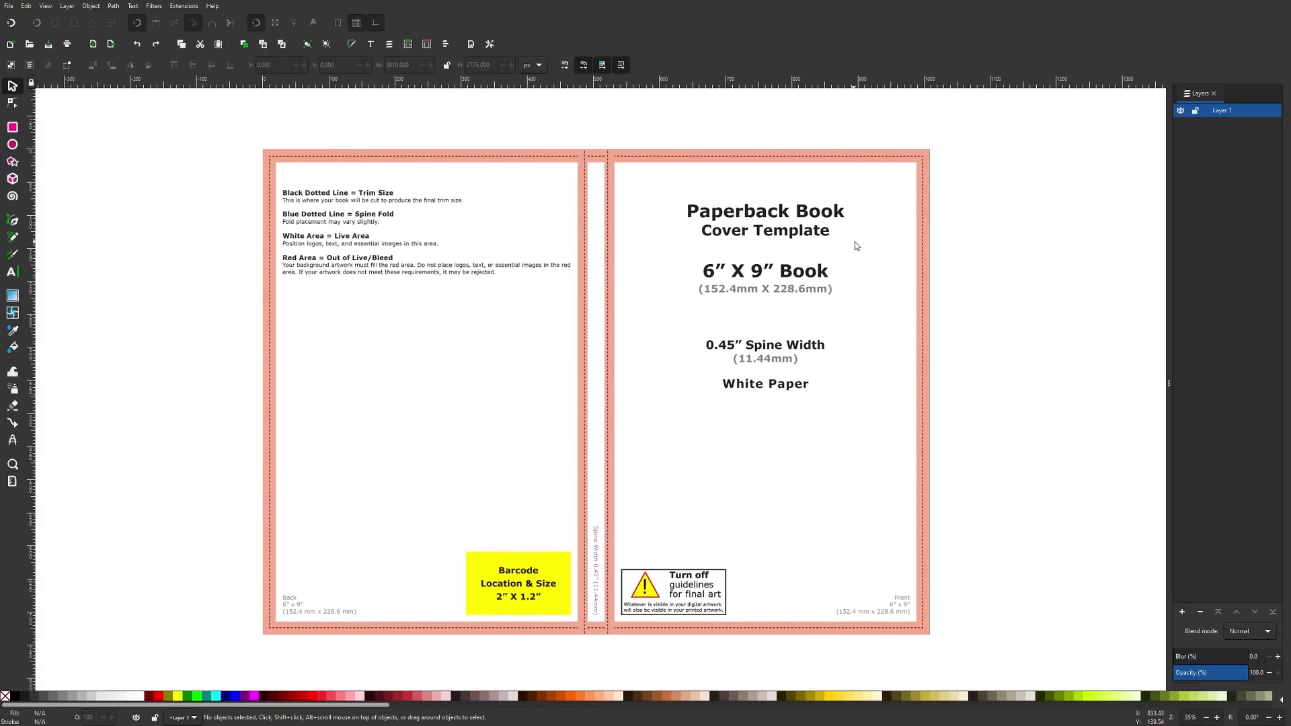
{"action": "double_click", "coordinate": [1222, 110]}
{"action": "key", "text": "Return"}
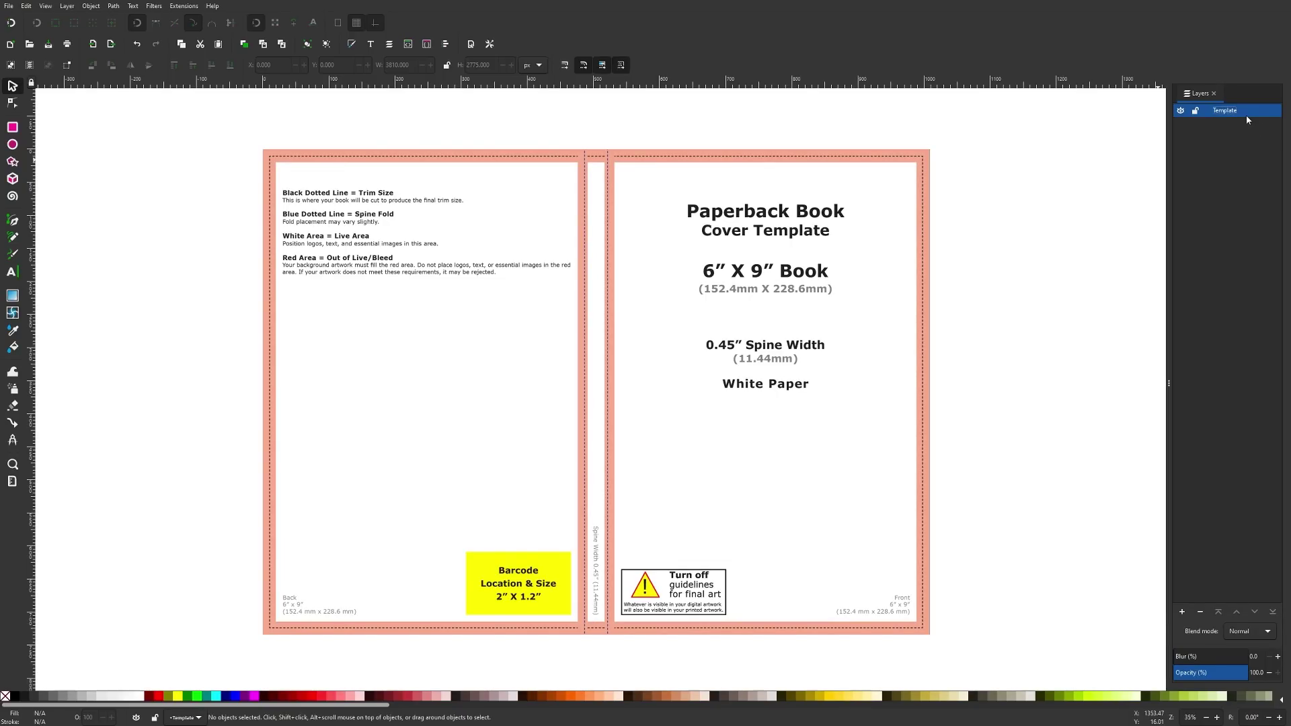
- Add a new layer named Contents below the Template layer
{"action": "left_click", "coordinate": [1183, 612]}
{"action": "type", "text": "Contents"}
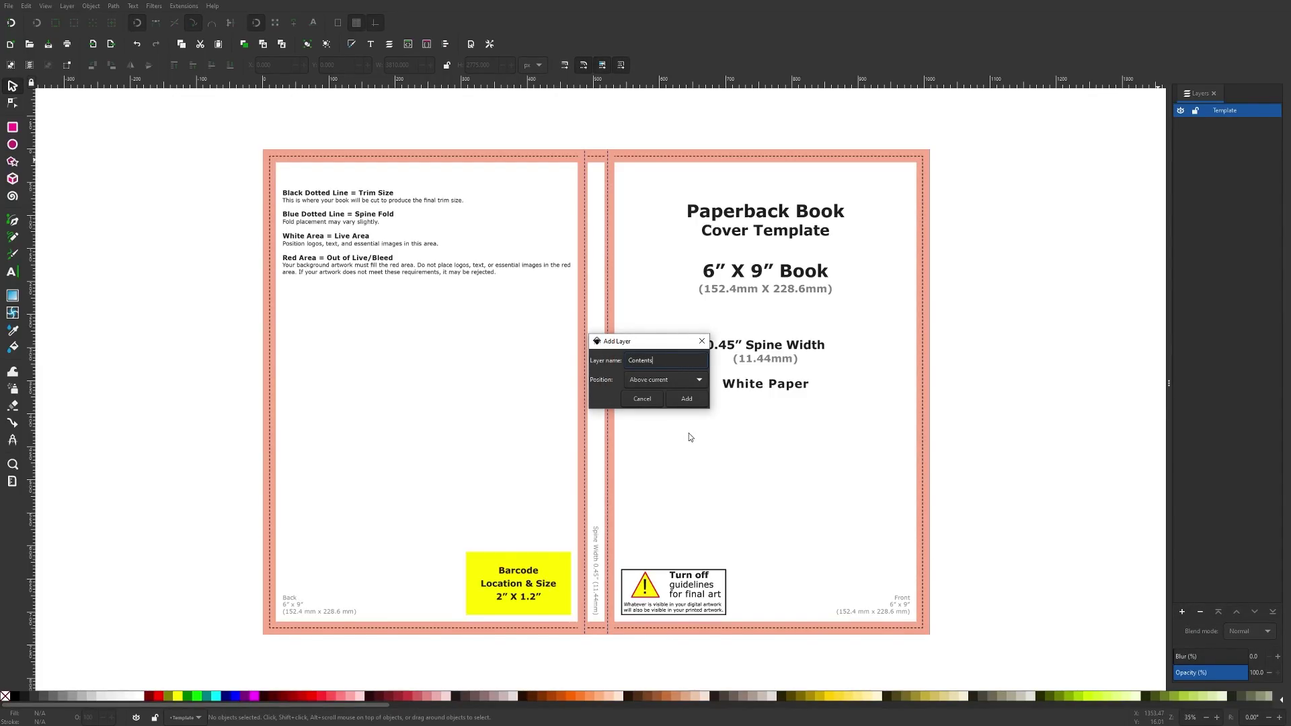
{"action": "left_click", "coordinate": [652, 382]}
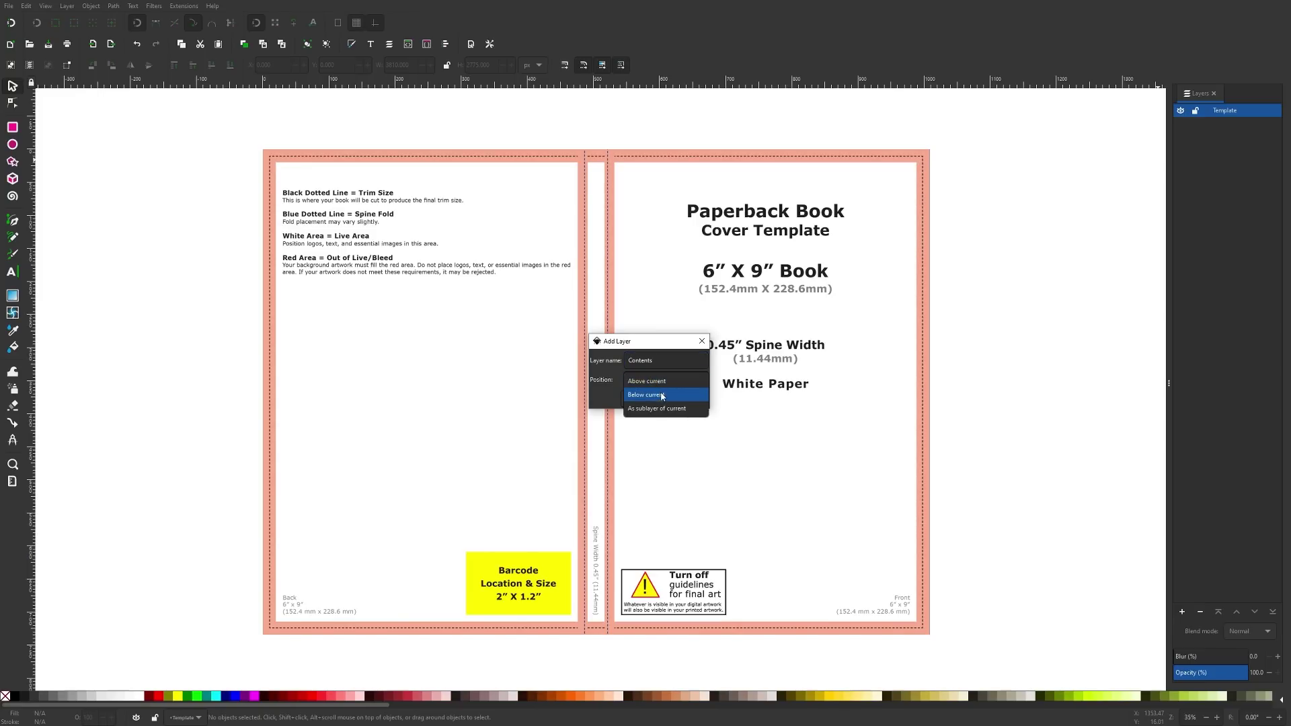
{"action": "left_click", "coordinate": [657, 398]}
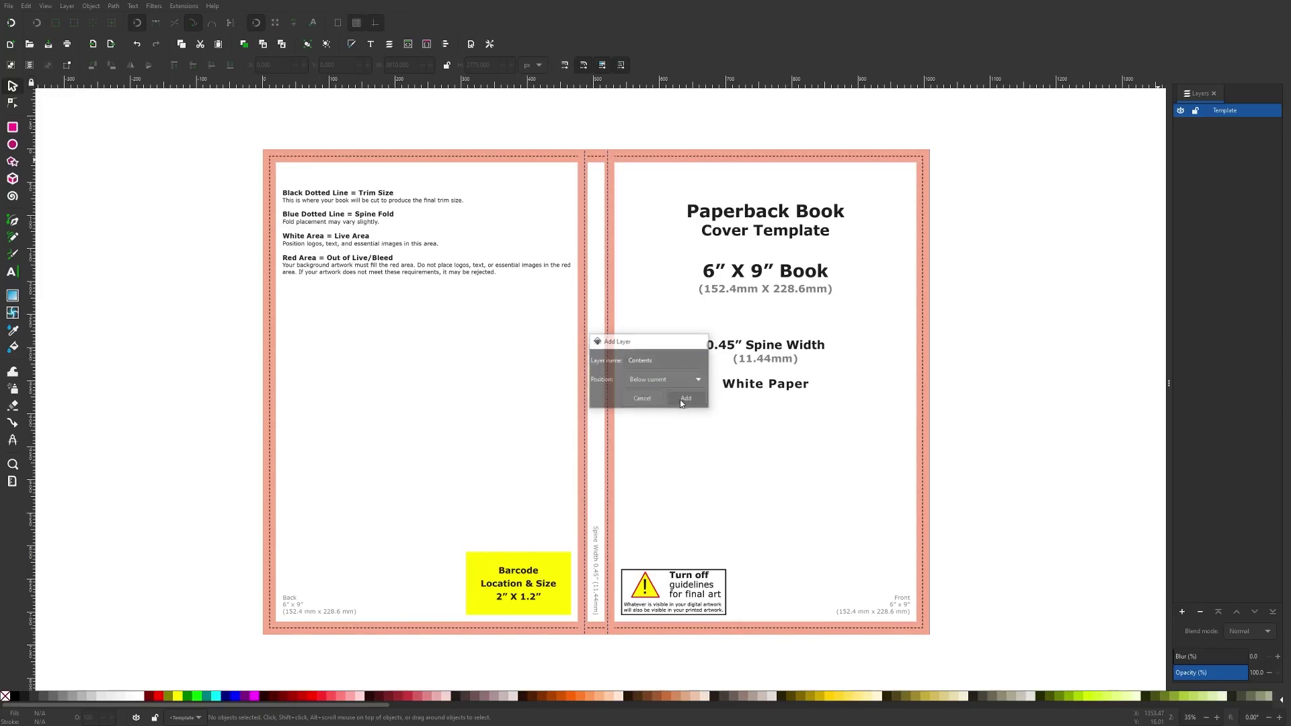
{"action": "left_click", "coordinate": [684, 399]}
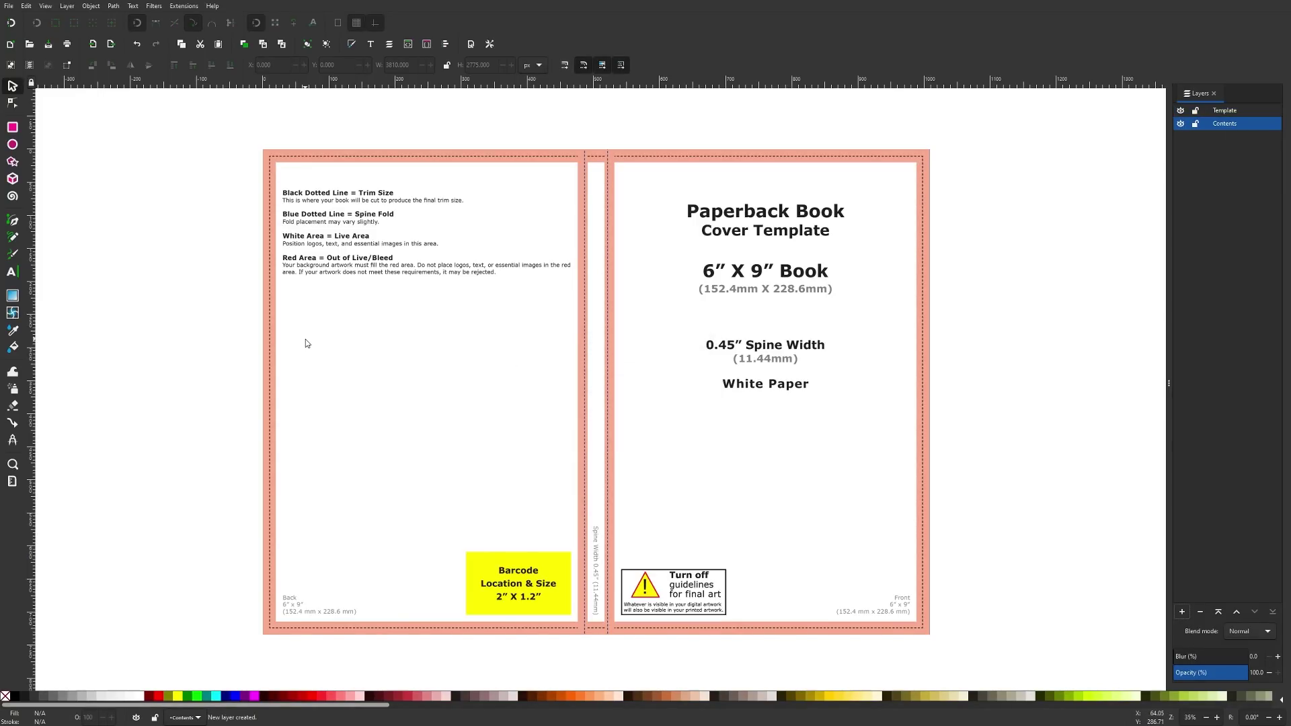
- On the Template layer, draw an unfilled, green-outlined rectangle about 457 by 695 mm over the back cover's live area
{"action": "left_click", "coordinate": [1230, 111]}
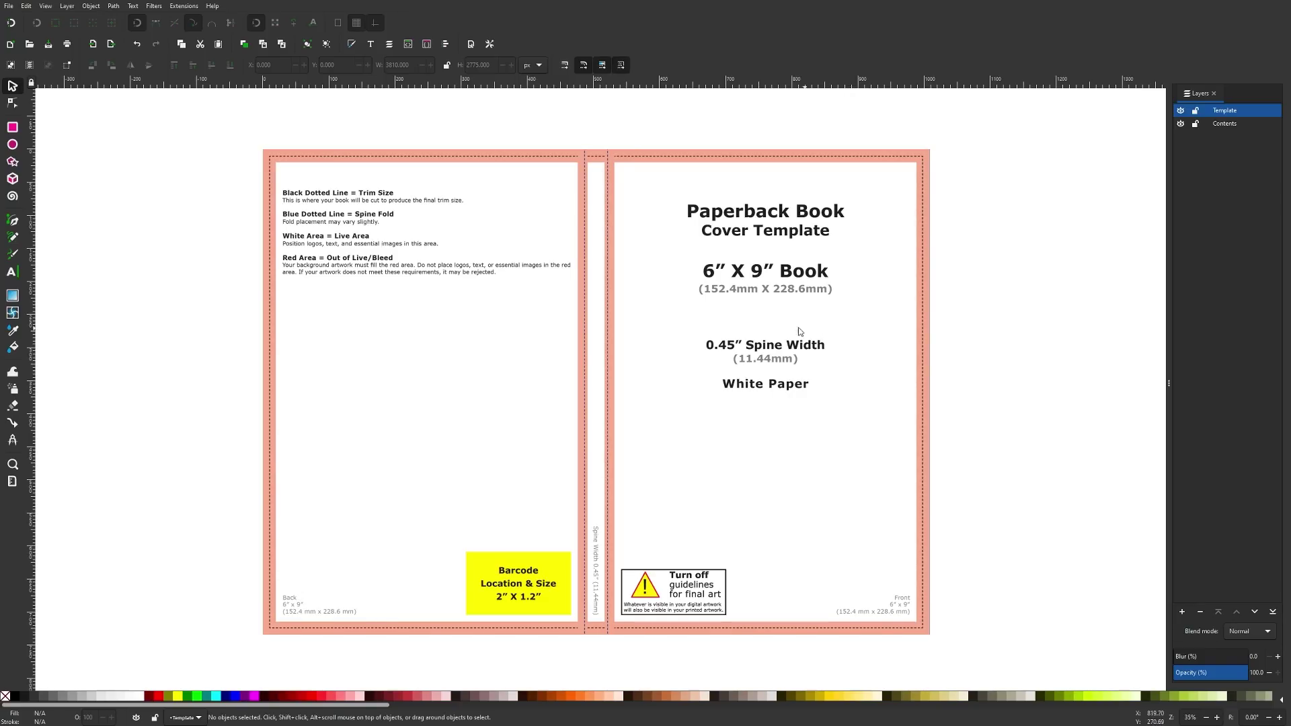
{"action": "left_click", "coordinate": [12, 127]}
{"action": "mouse_move", "coordinate": [277, 162]}
{"action": "left_mouse_down"}
{"action": "mouse_move", "coordinate": [387, 263]}
{"action": "mouse_move", "coordinate": [519, 225]}
{"action": "mouse_move", "coordinate": [562, 626]}
{"action": "mouse_move", "coordinate": [579, 624]}
{"action": "left_mouse_up"}
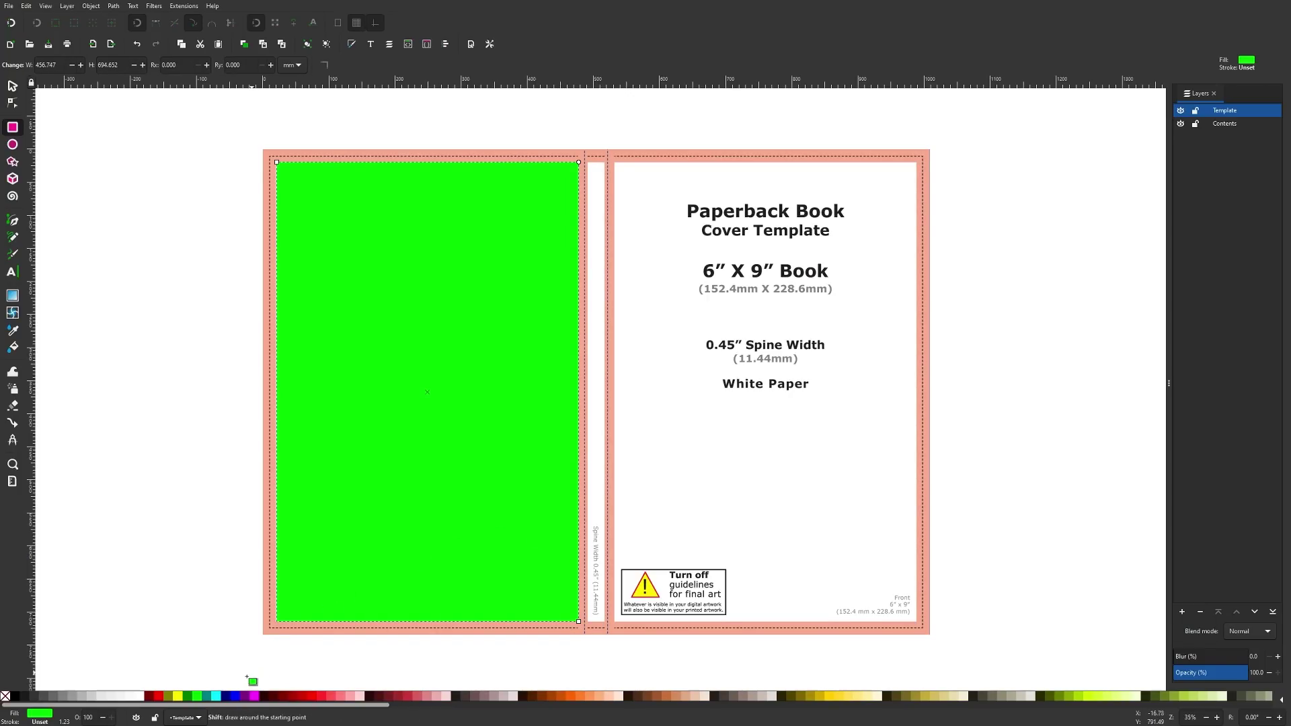
{"action": "left_click", "coordinate": [189, 696], "text": "shift"}
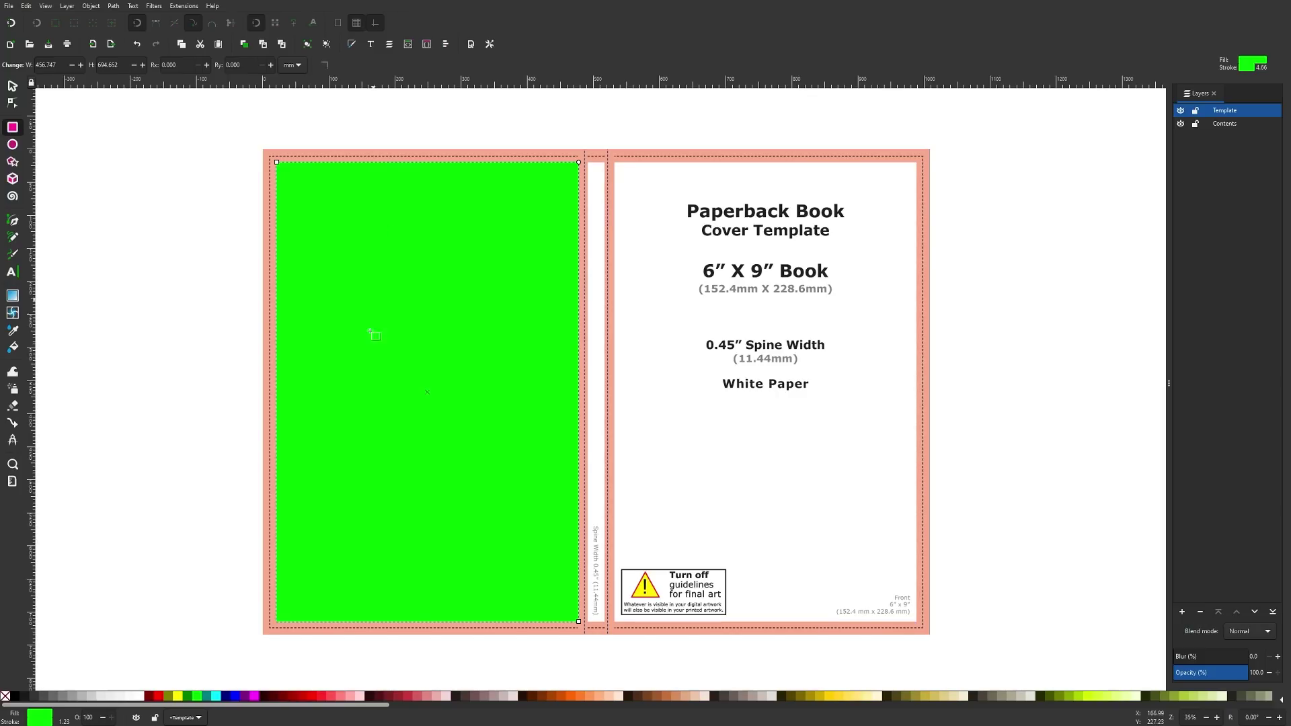
{"action": "left_click", "coordinate": [5, 696]}
{"action": "left_click", "coordinate": [14, 86]}
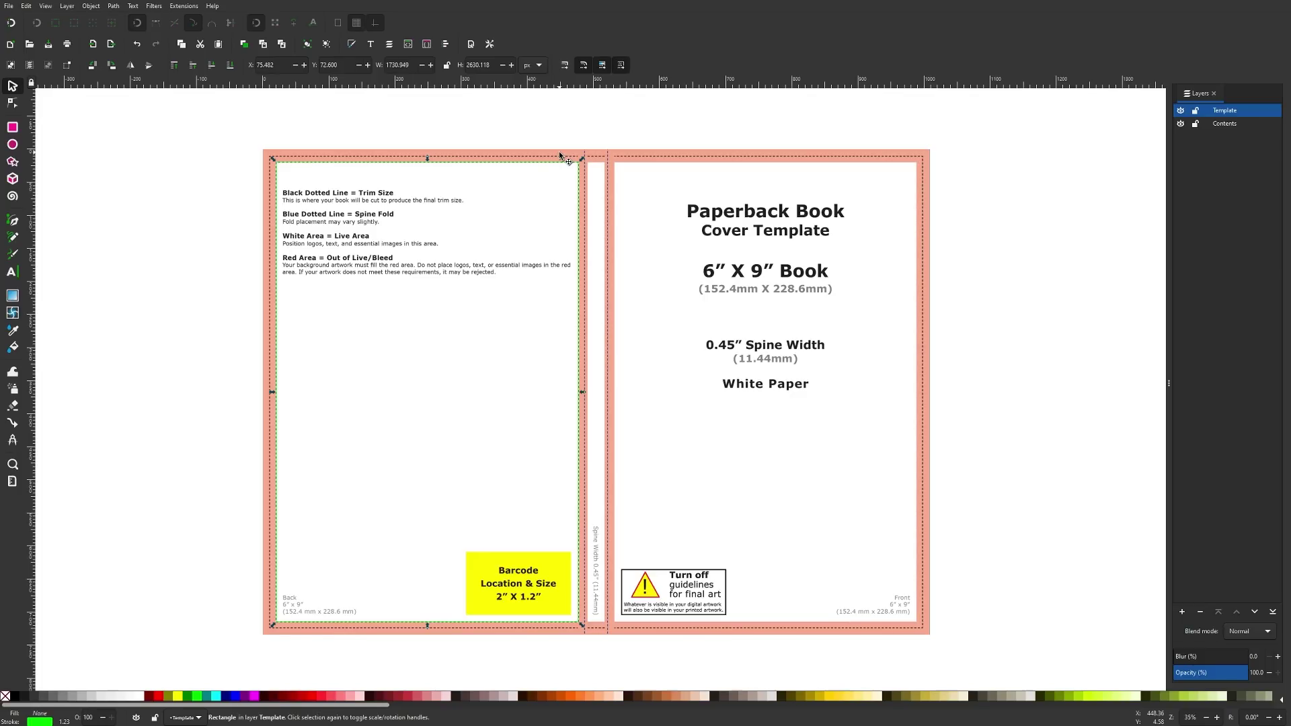
- Adjust the top and left edges of the green rectangle to match the back cover's live area
{"action": "scroll", "coordinate": [278, 159], "scroll_direction": "up", "scroll_amount": 3}
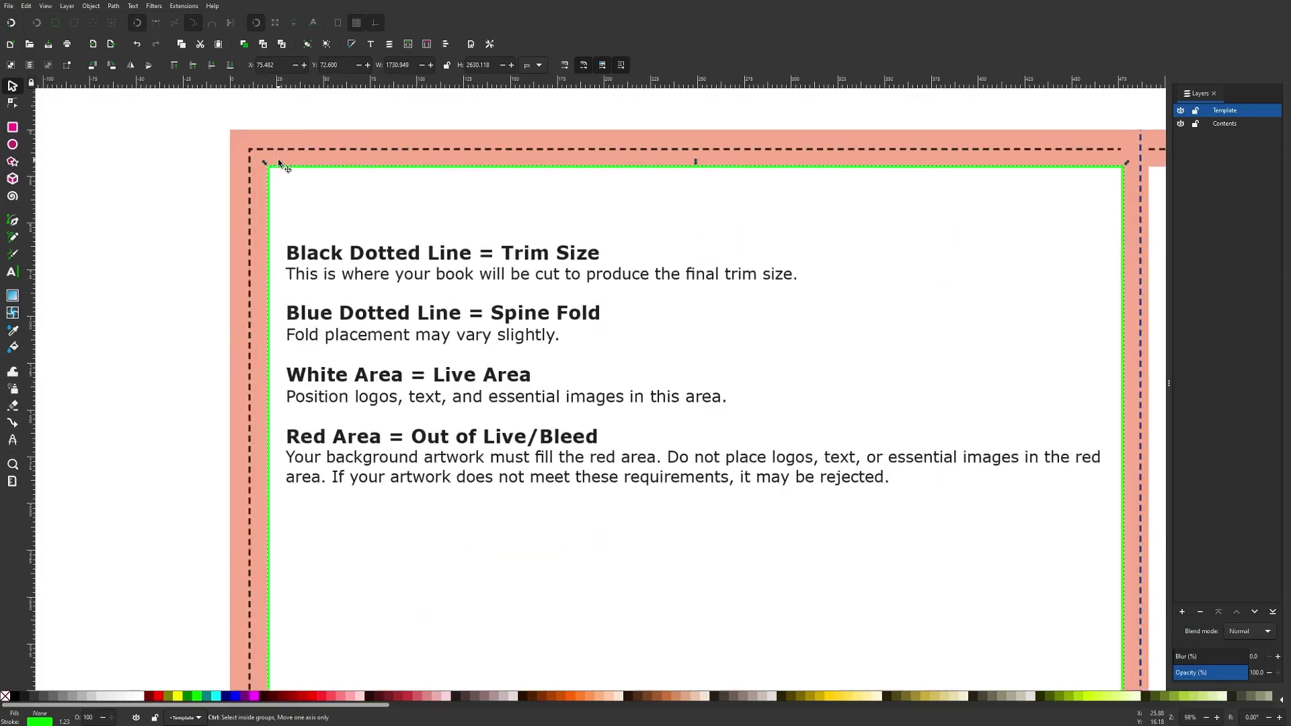
{"action": "scroll", "coordinate": [568, 189], "scroll_direction": "up", "scroll_amount": 2}
{"action": "scroll", "coordinate": [558, 225], "scroll_direction": "up", "scroll_amount": 1}
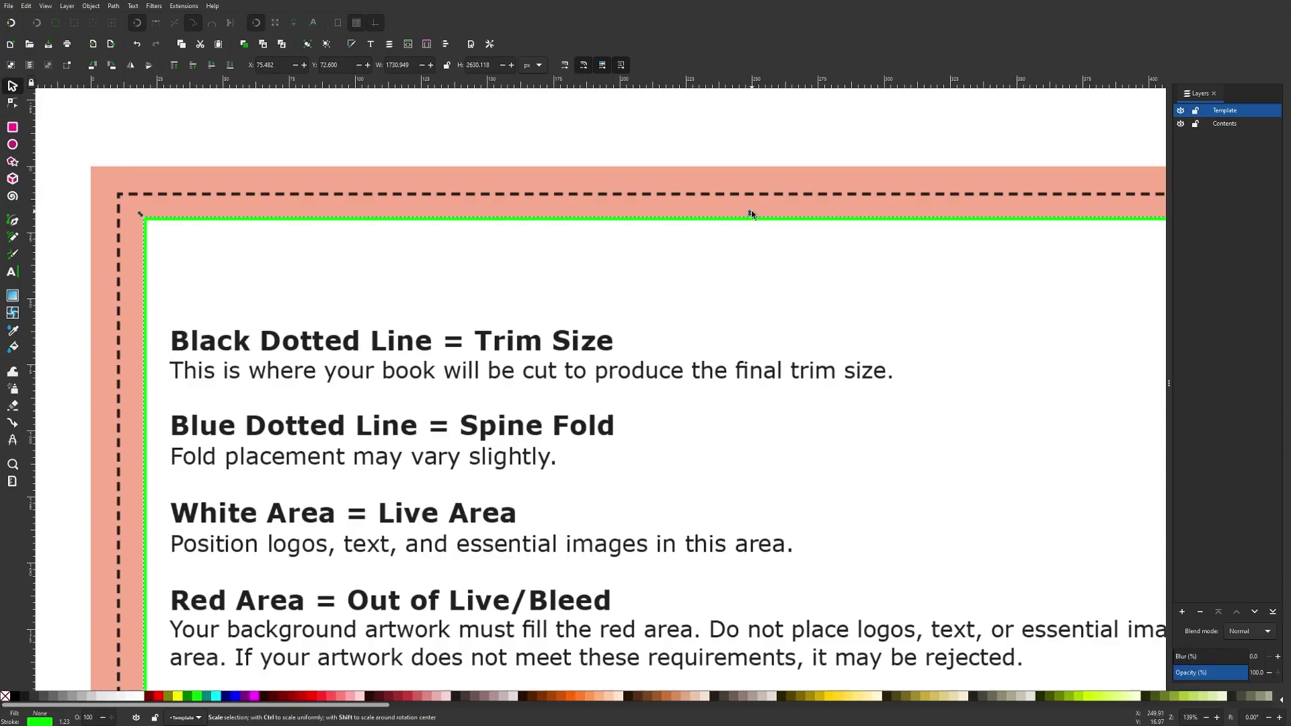
{"action": "left_click_drag", "start_coordinate": [752, 213], "coordinate": [756, 214]}
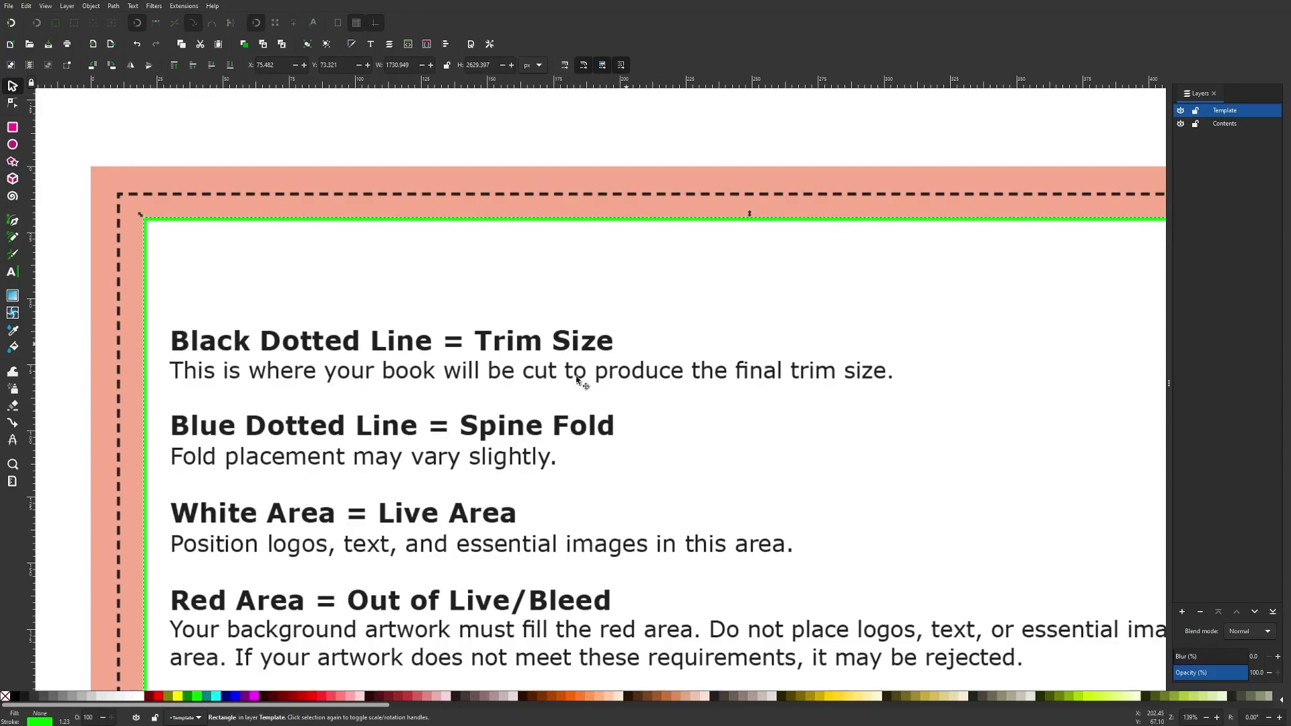
{"action": "scroll", "coordinate": [598, 218], "scroll_direction": "down", "scroll_amount": 6}
{"action": "scroll", "coordinate": [598, 218], "scroll_direction": "left", "scroll_amount": 4}
{"action": "scroll", "coordinate": [597, 218], "scroll_direction": "down", "scroll_amount": 10}
{"action": "scroll", "coordinate": [418, 585], "scroll_direction": "left", "scroll_amount": 4}
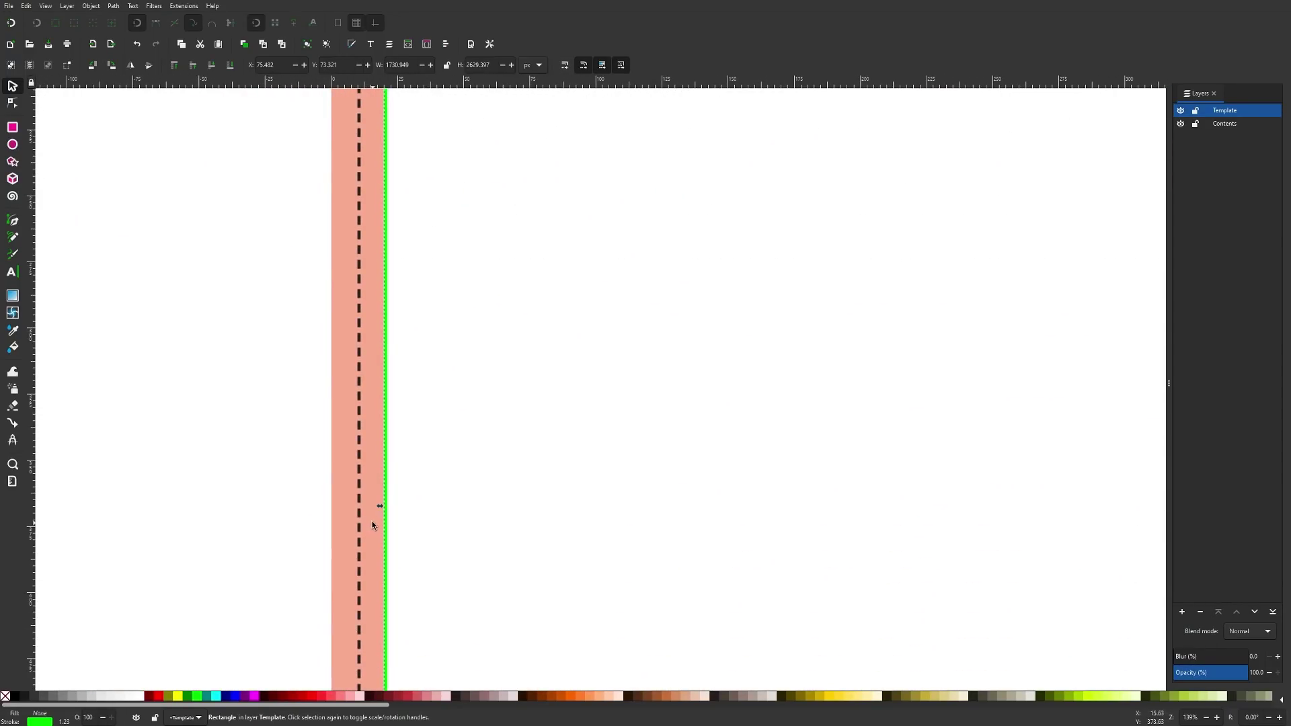
{"action": "left_click_drag", "start_coordinate": [388, 507], "coordinate": [381, 509]}
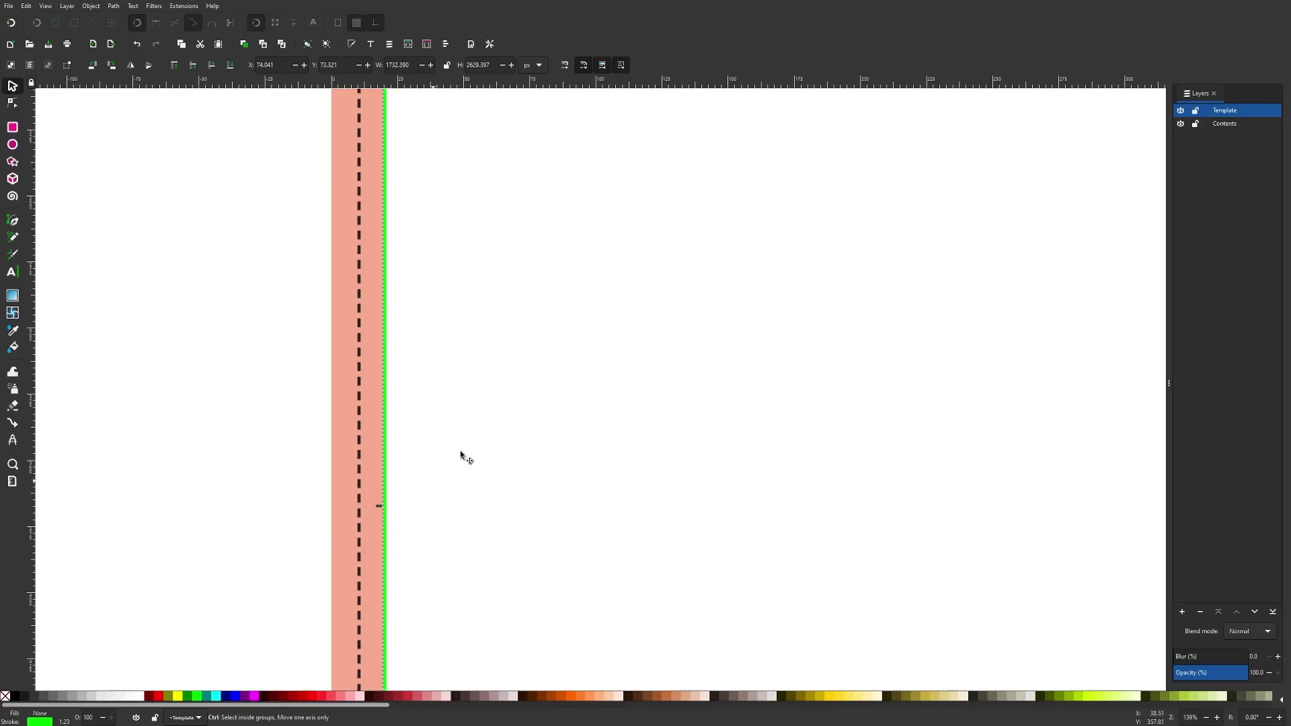
- Adjust the bottom and right edges of the green rectangle to match the back cover's live area
{"action": "scroll", "coordinate": [651, 536], "scroll_direction": "down", "scroll_amount": 3}
{"action": "scroll", "coordinate": [650, 536], "scroll_direction": "down", "scroll_amount": 5}
{"action": "scroll", "coordinate": [620, 446], "scroll_direction": "up", "scroll_amount": 4}
{"action": "mouse_move", "coordinate": [638, 462]}
{"action": "left_mouse_down"}
{"action": "mouse_move", "coordinate": [643, 453]}
{"action": "mouse_move", "coordinate": [651, 464]}
{"action": "left_mouse_up"}
{"action": "scroll", "coordinate": [651, 464], "scroll_direction": "down", "scroll_amount": 5}
{"action": "scroll", "coordinate": [822, 321], "scroll_direction": "up", "scroll_amount": 3}
{"action": "scroll", "coordinate": [651, 372], "scroll_direction": "up", "scroll_amount": 4}
{"action": "left_click_drag", "start_coordinate": [710, 272], "coordinate": [708, 272]}
{"action": "scroll", "coordinate": [617, 434], "scroll_direction": "down", "scroll_amount": 2}
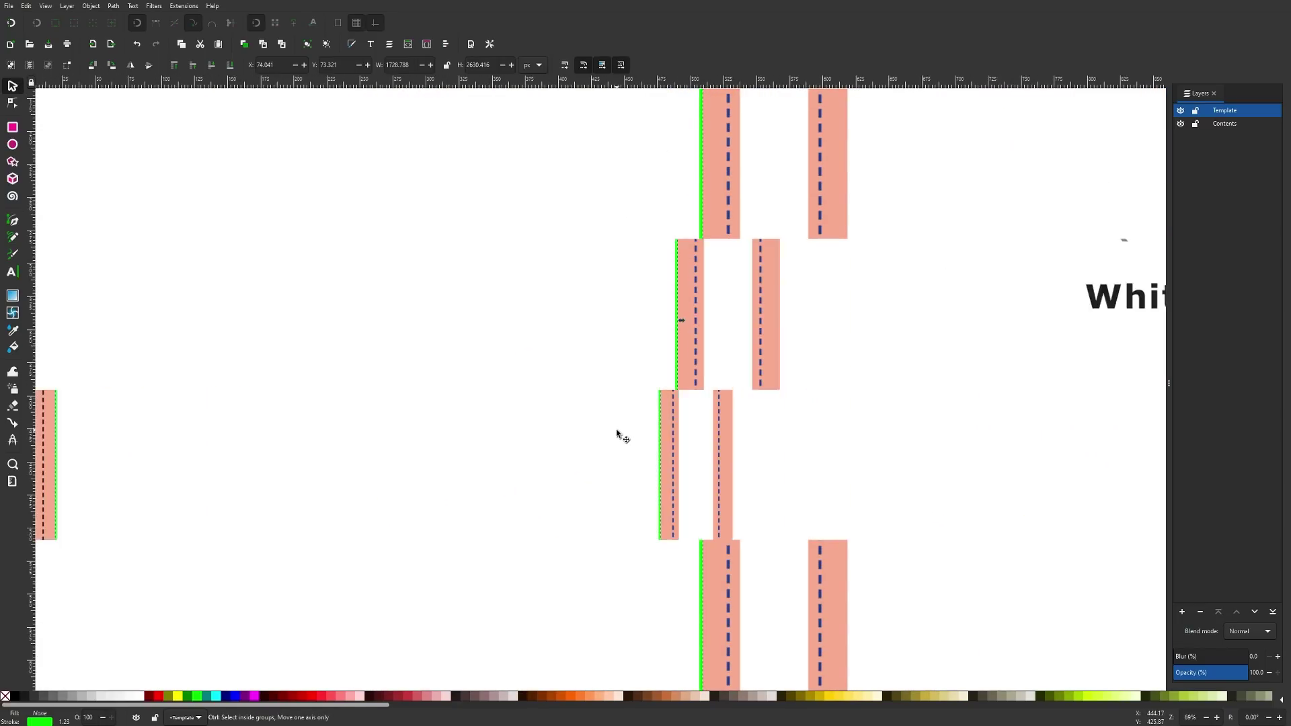
{"action": "scroll", "coordinate": [617, 434], "scroll_direction": "down", "scroll_amount": 2}
{"action": "scroll", "coordinate": [611, 368], "scroll_direction": "up", "scroll_amount": 2}
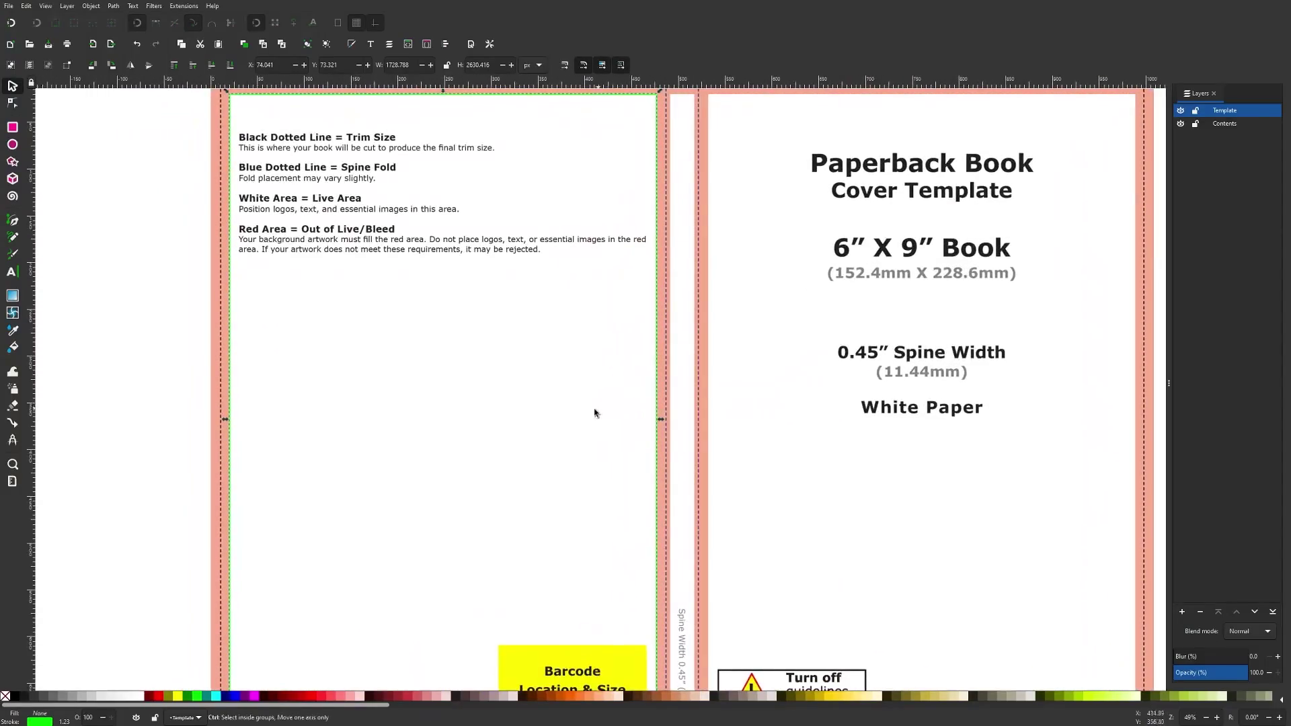
{"action": "scroll", "coordinate": [626, 451], "scroll_direction": "down", "scroll_amount": 2}
{"action": "scroll", "coordinate": [446, 622], "scroll_direction": "up", "scroll_amount": 2}
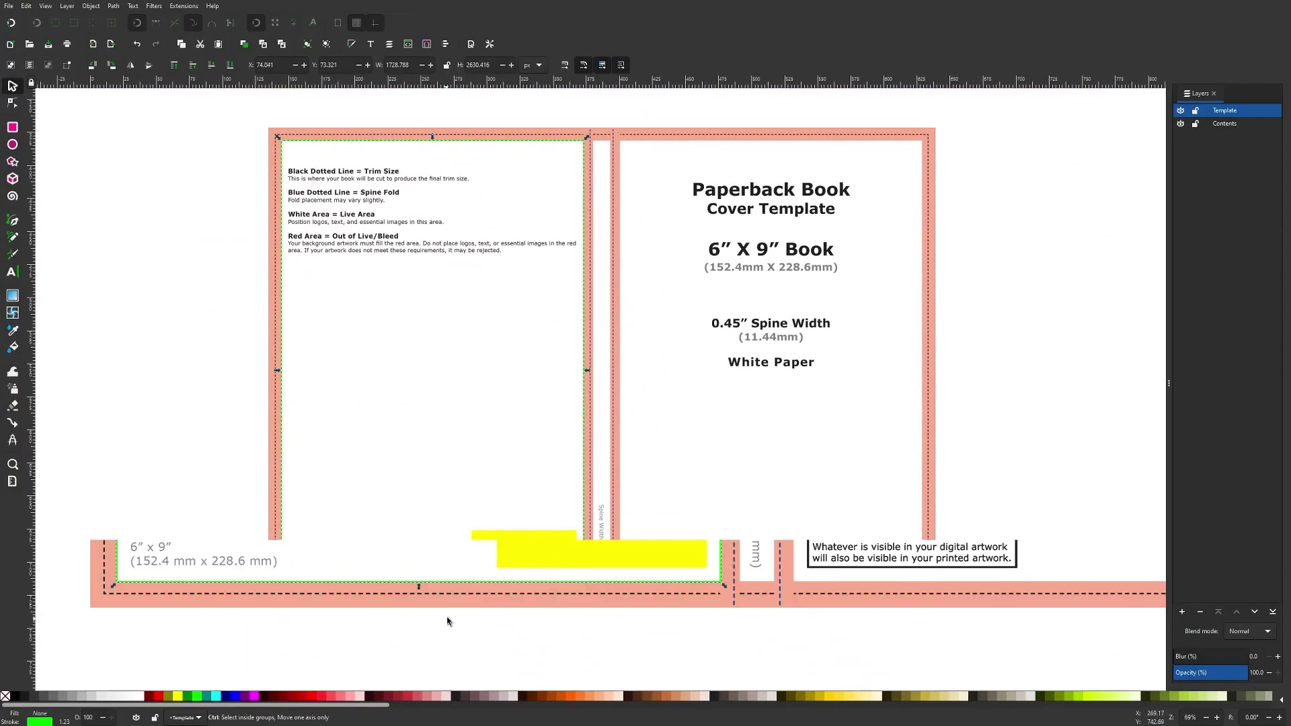
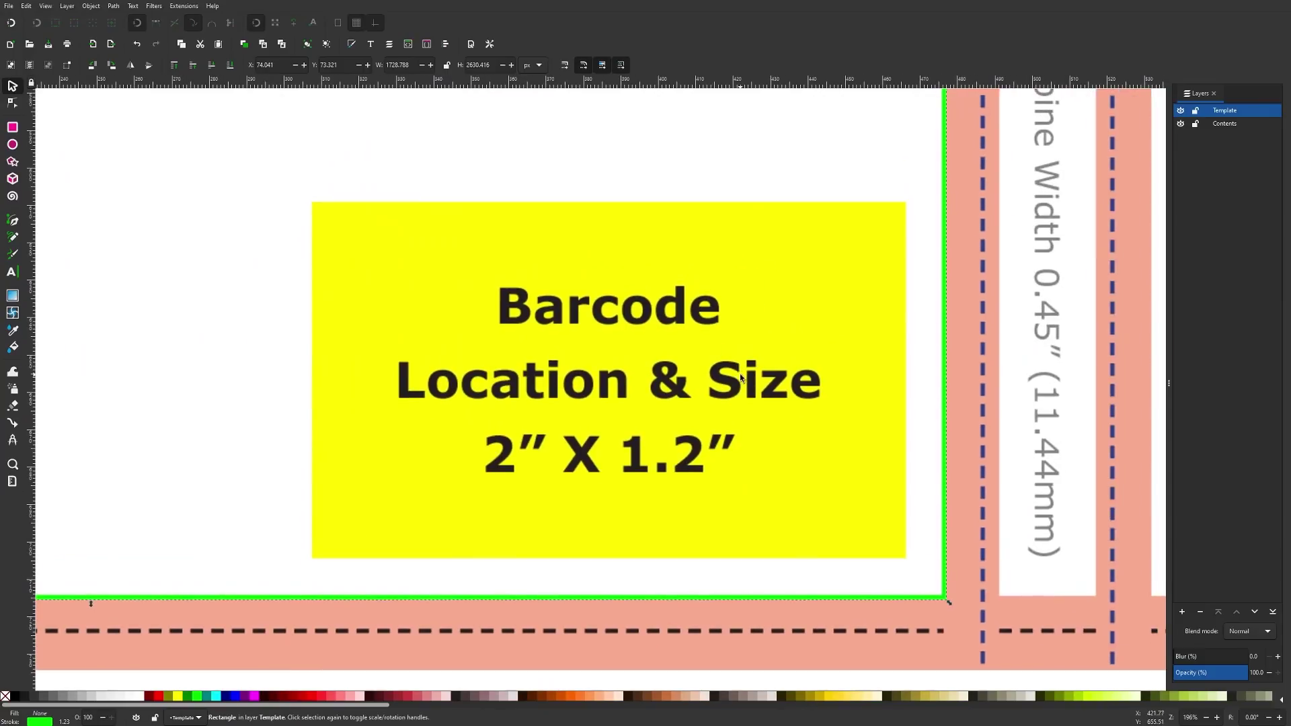
- Draw a green-outlined rectangle about 159 by 96 mm around the yellow barcode area
{"action": "key", "text": "r"}
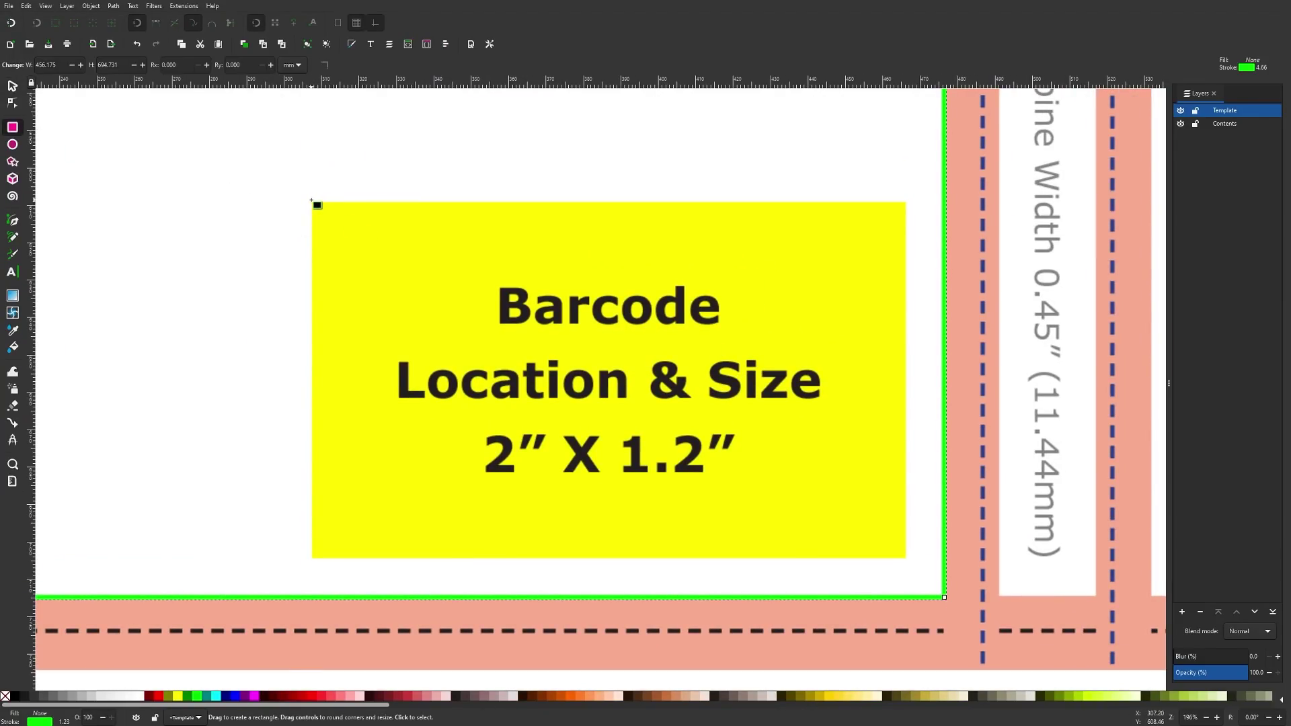
{"action": "left_click_drag", "start_coordinate": [310, 201], "coordinate": [904, 559]}
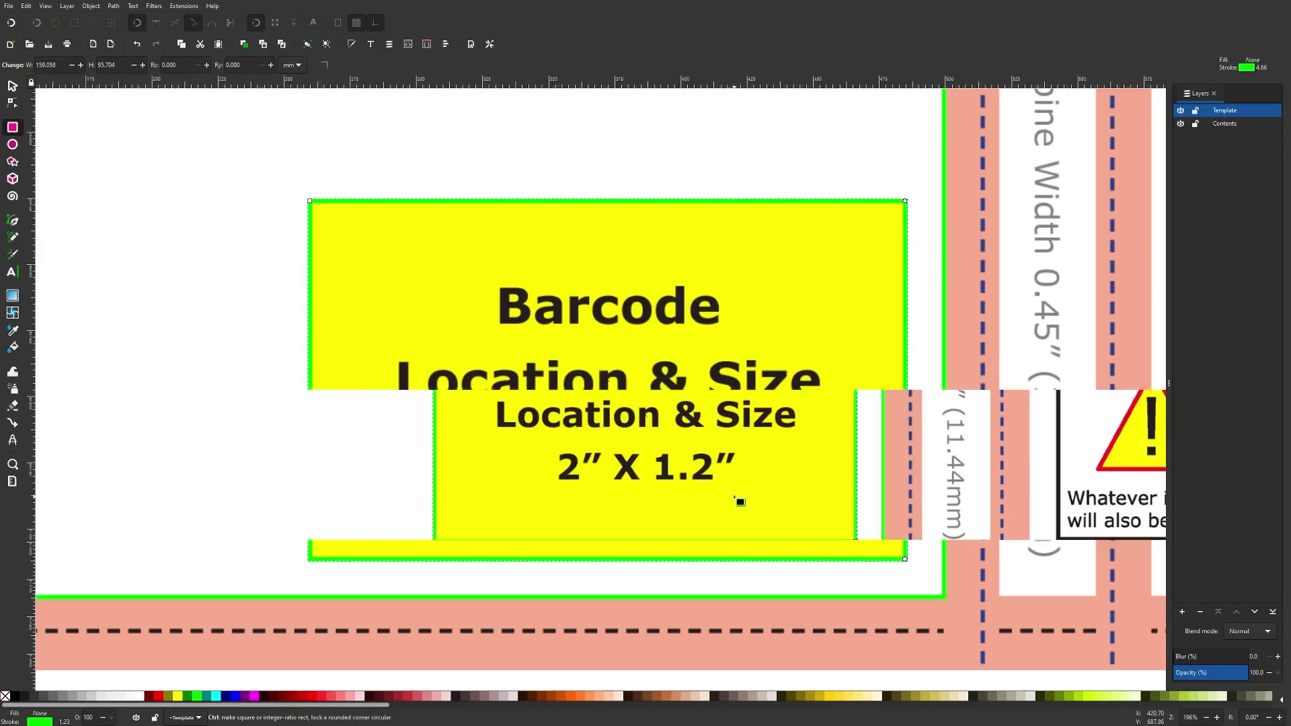
{"action": "scroll", "coordinate": [738, 498], "scroll_direction": "down", "scroll_amount": 3}
{"action": "scroll", "coordinate": [182, 135], "scroll_direction": "right", "scroll_amount": 2}
{"action": "scroll", "coordinate": [181, 134], "scroll_direction": "up", "scroll_amount": 1}
{"action": "left_click", "coordinate": [12, 85]}
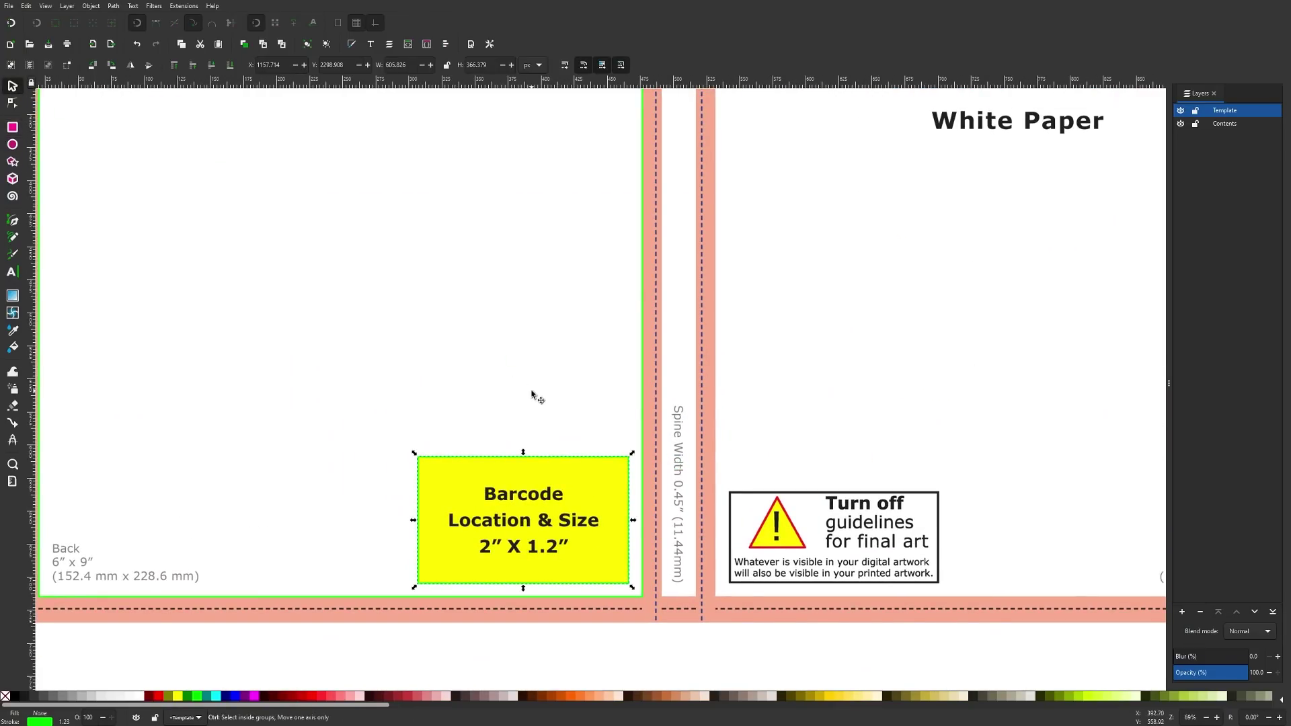
- Duplicate the back cover's green outline and place the copy around the front cover's live area
{"action": "scroll", "coordinate": [533, 394], "scroll_direction": "down", "scroll_amount": 2}
{"action": "scroll", "coordinate": [431, 315], "scroll_direction": "up", "scroll_amount": 3}
{"action": "left_click", "coordinate": [251, 209]}
{"action": "key", "text": "ctrl"}
{"action": "left_click_drag", "start_coordinate": [253, 215], "coordinate": [590, 219]}
{"action": "scroll", "coordinate": [588, 139], "scroll_direction": "up", "scroll_amount": 3, "text": "ctrl"}
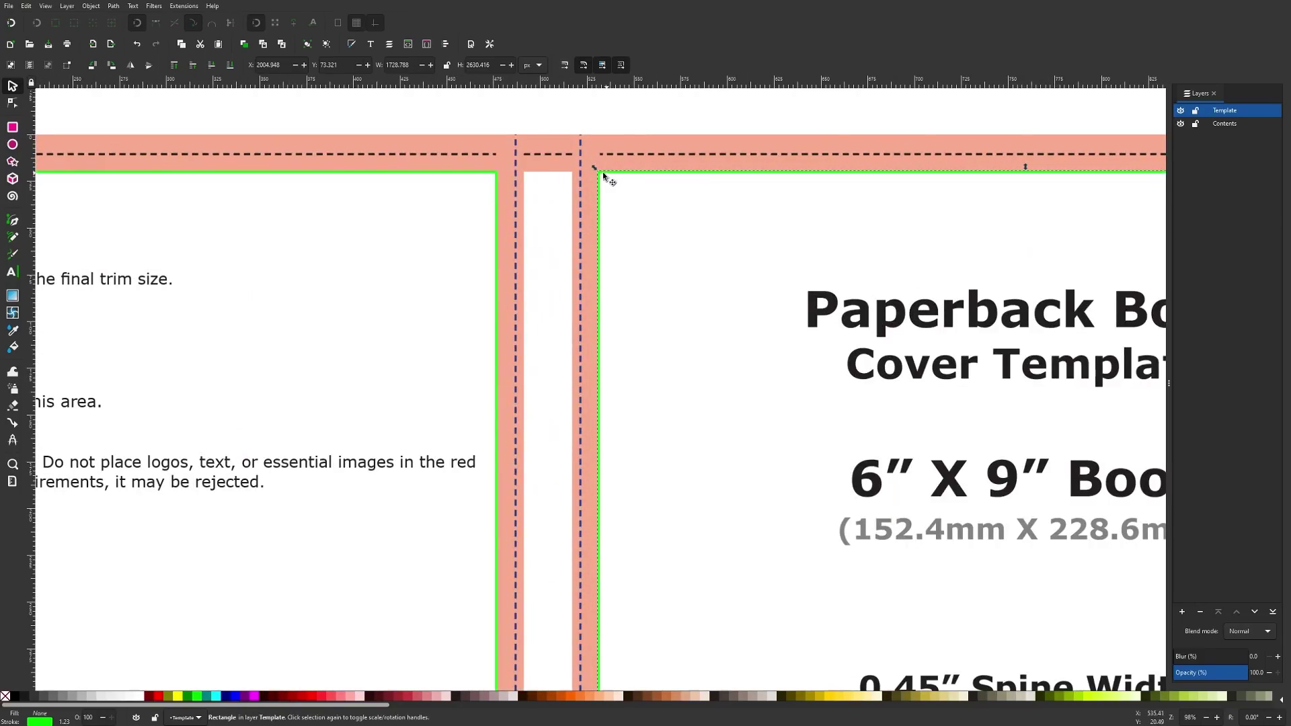
- Duplicate the front cover's green outline onto the spine and narrow the copy to about 102 px to fit its live area
{"action": "key", "text": "ctrl"}
{"action": "left_click_drag", "start_coordinate": [661, 176], "coordinate": [584, 176]}
{"action": "scroll", "coordinate": [584, 176], "scroll_direction": "down", "scroll_amount": 3}
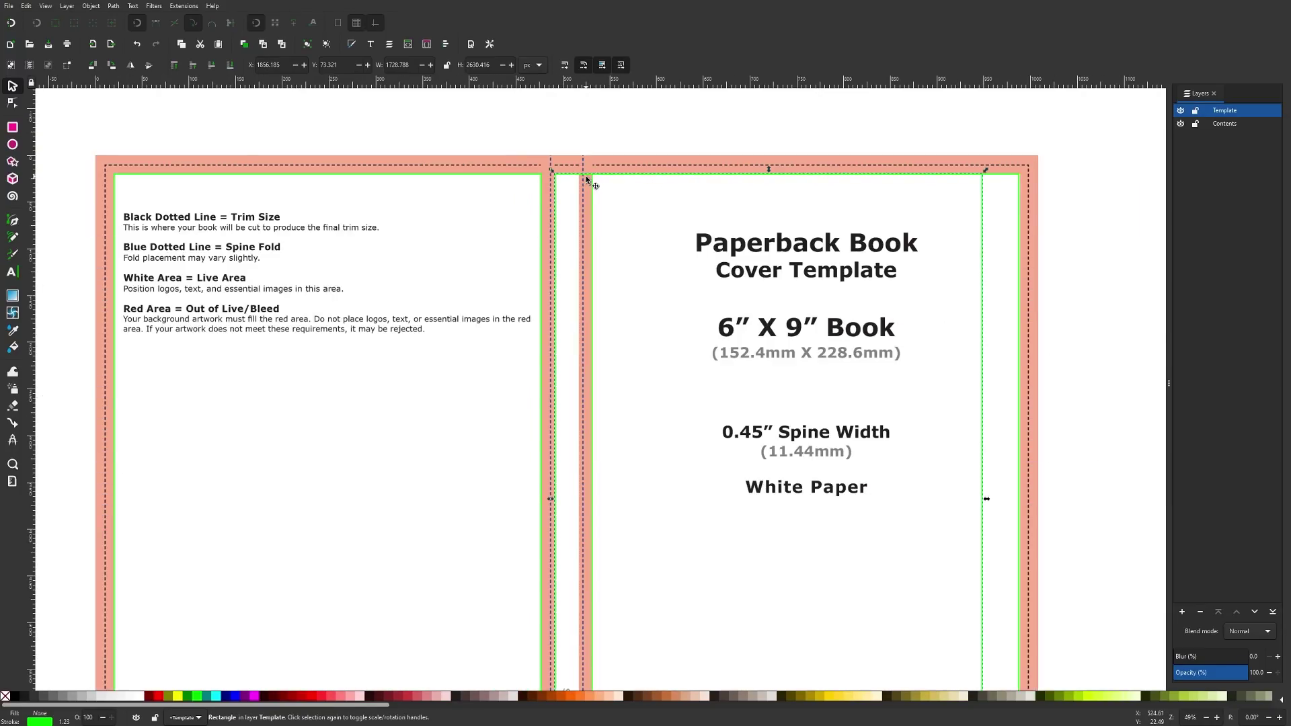
{"action": "left_click_drag", "start_coordinate": [986, 499], "coordinate": [584, 487]}
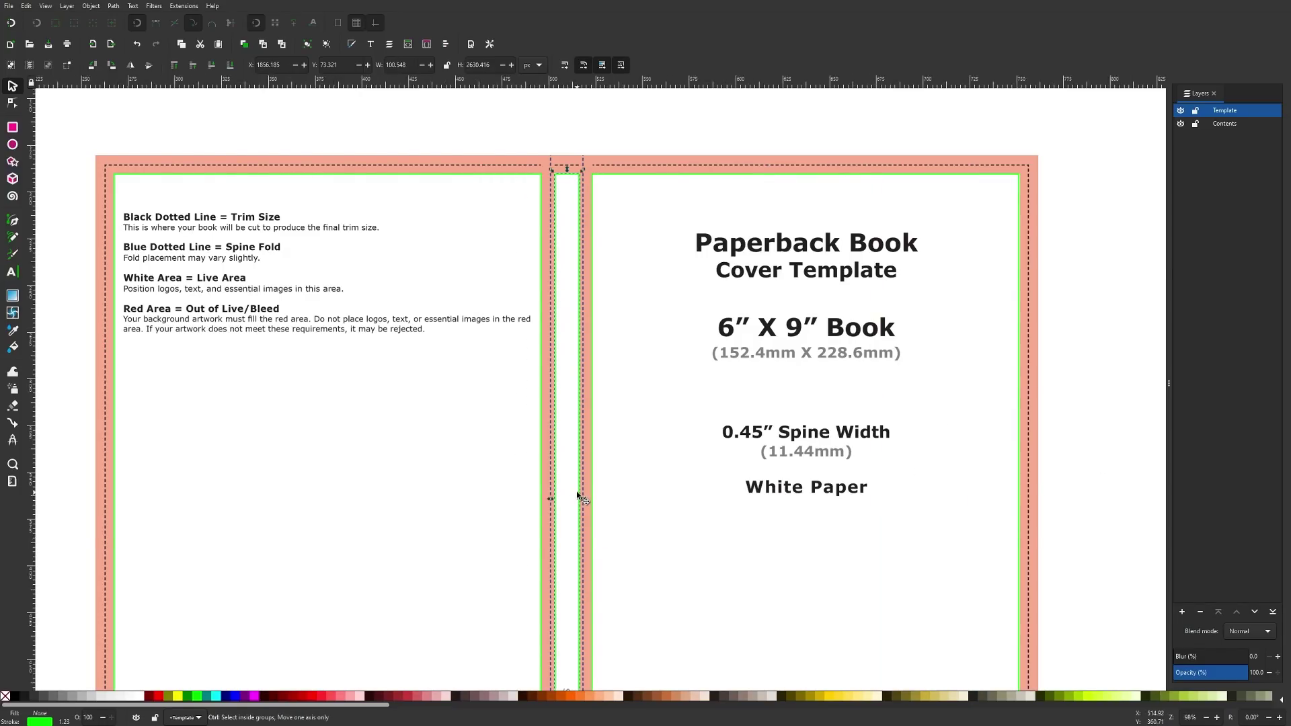
{"action": "scroll", "coordinate": [577, 497], "scroll_direction": "up", "scroll_amount": 6}
{"action": "left_click_drag", "start_coordinate": [602, 542], "coordinate": [405, 542]}
{"action": "scroll", "coordinate": [605, 416], "scroll_direction": "down", "scroll_amount": 8}
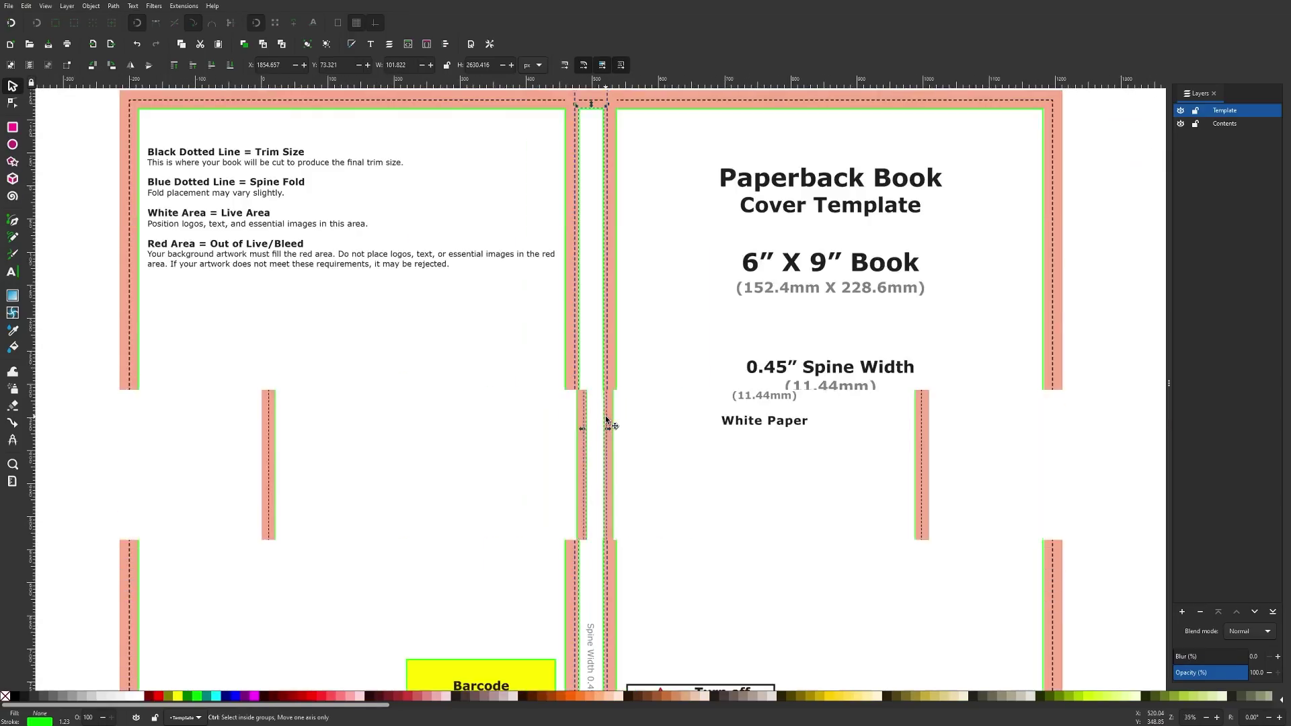
- Copy the template image
{"action": "scroll", "coordinate": [612, 425], "scroll_direction": "down", "scroll_amount": 2}
{"action": "scroll", "coordinate": [619, 427], "scroll_direction": "up", "scroll_amount": 1}
{"action": "scroll", "coordinate": [625, 431], "scroll_direction": "down", "scroll_amount": 1}
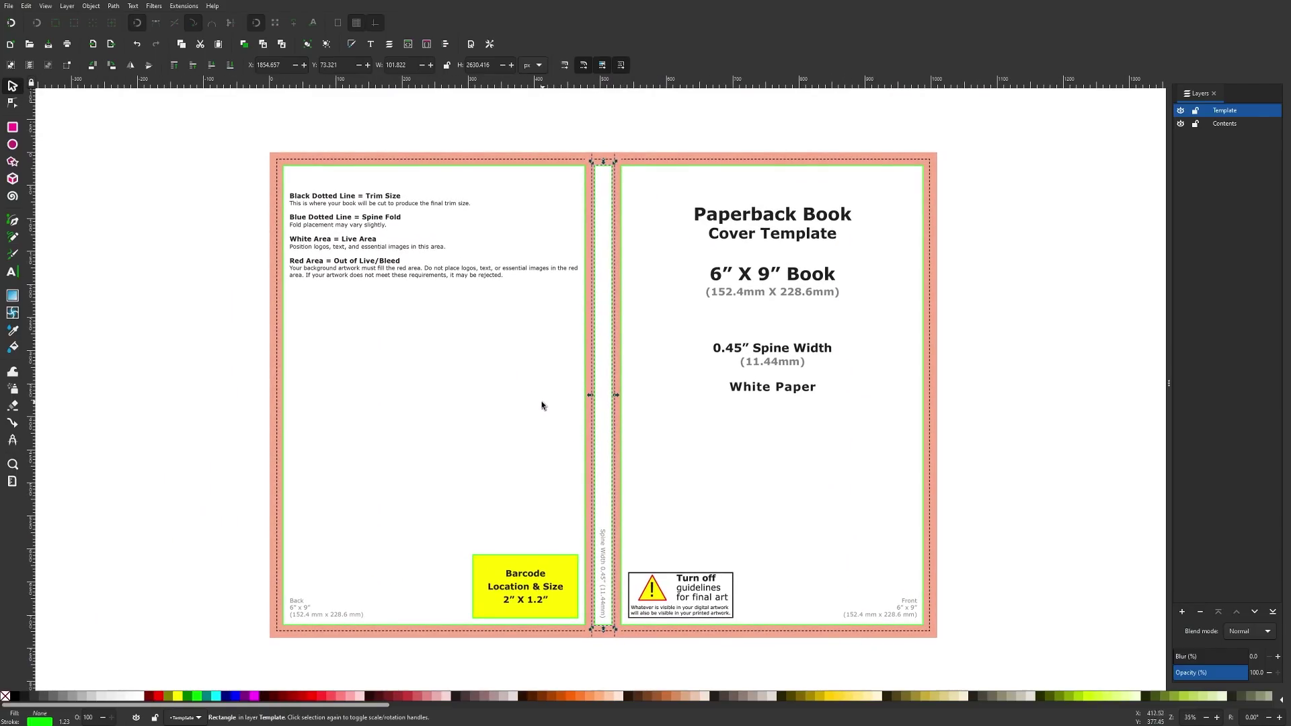
{"action": "scroll", "coordinate": [695, 334], "scroll_direction": "down", "scroll_amount": 1}
{"action": "scroll", "coordinate": [696, 334], "scroll_direction": "up", "scroll_amount": 1}
{"action": "scroll", "coordinate": [719, 323], "scroll_direction": "down", "scroll_amount": 1}
{"action": "left_click", "coordinate": [762, 226]}
{"action": "right_click", "coordinate": [744, 286]}
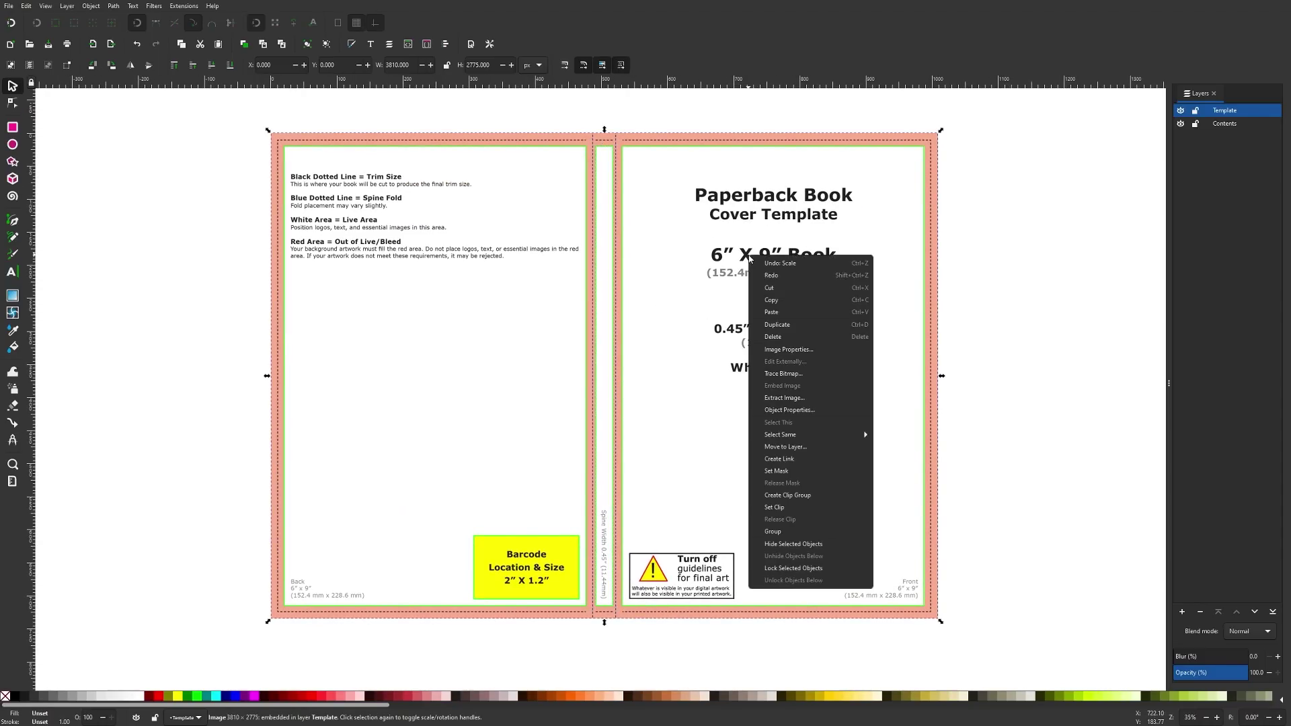
{"action": "left_click", "coordinate": [775, 304]}
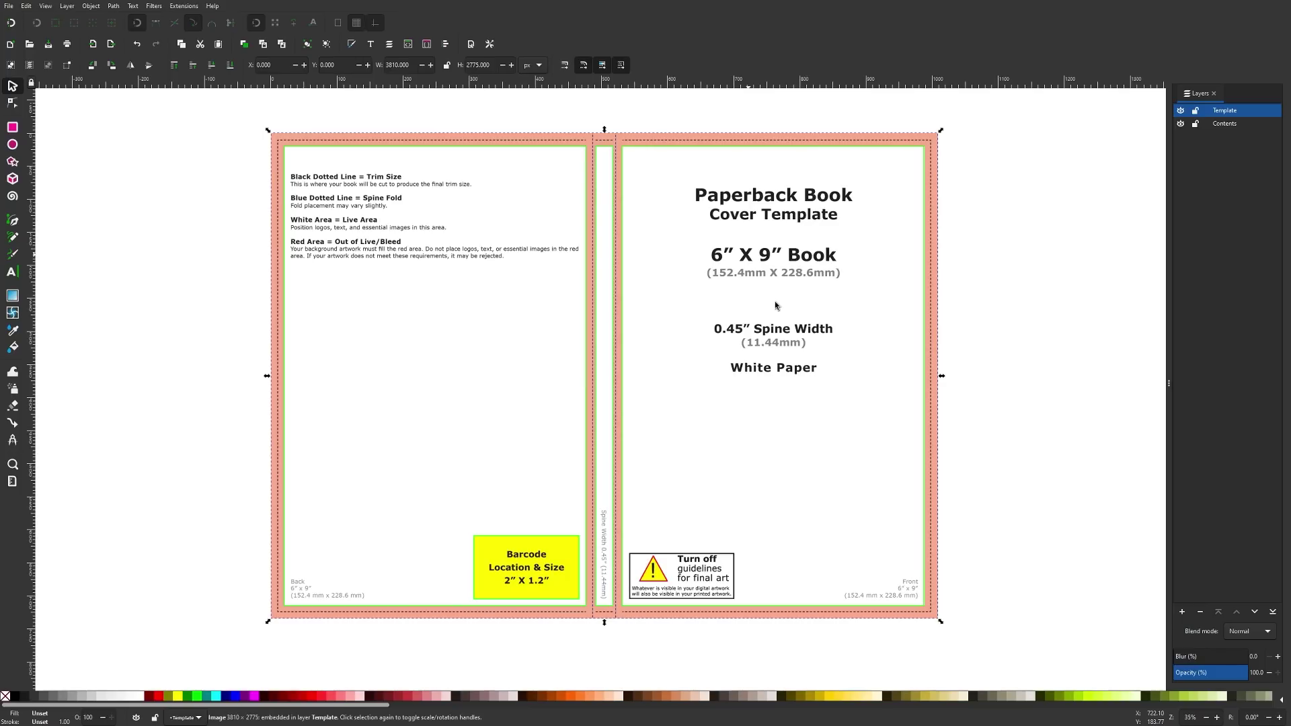
- Hide the Template layer and draw a yellow rectangle without outline, about 689 by 460 mm, on the Contents layer
{"action": "left_click", "coordinate": [1181, 111]}
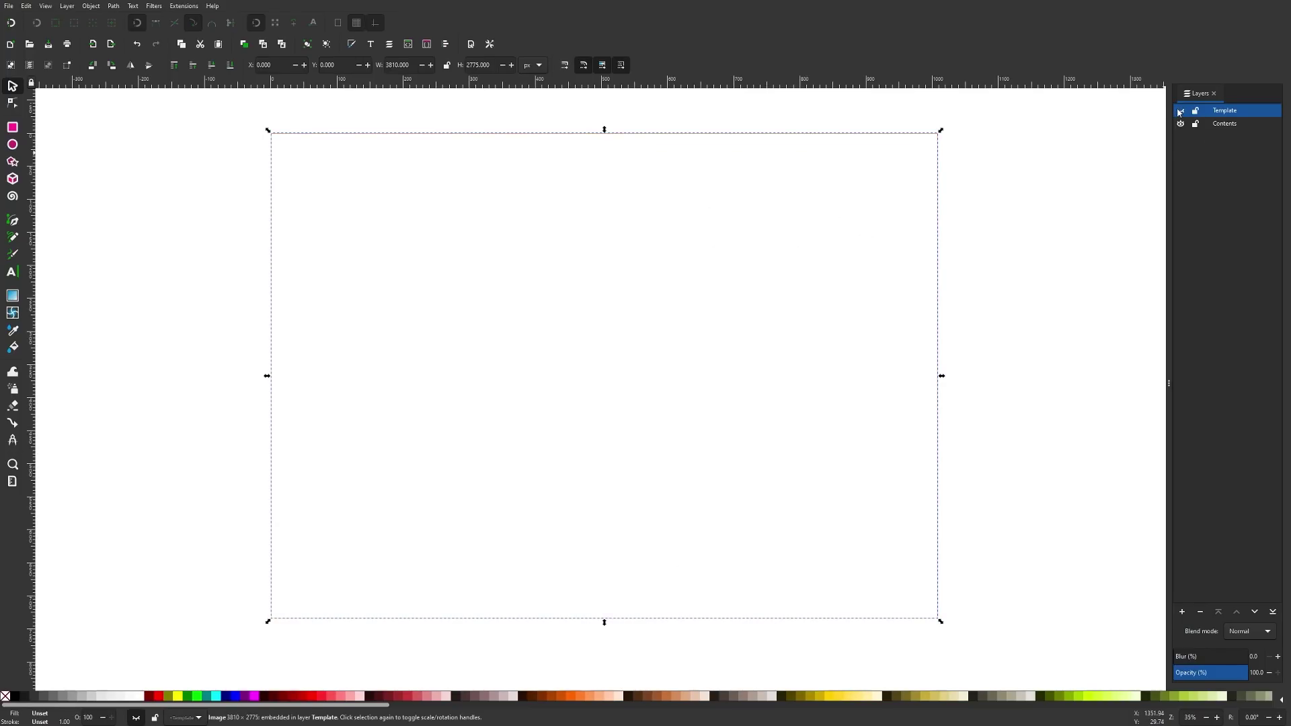
{"action": "left_click", "coordinate": [1231, 125]}
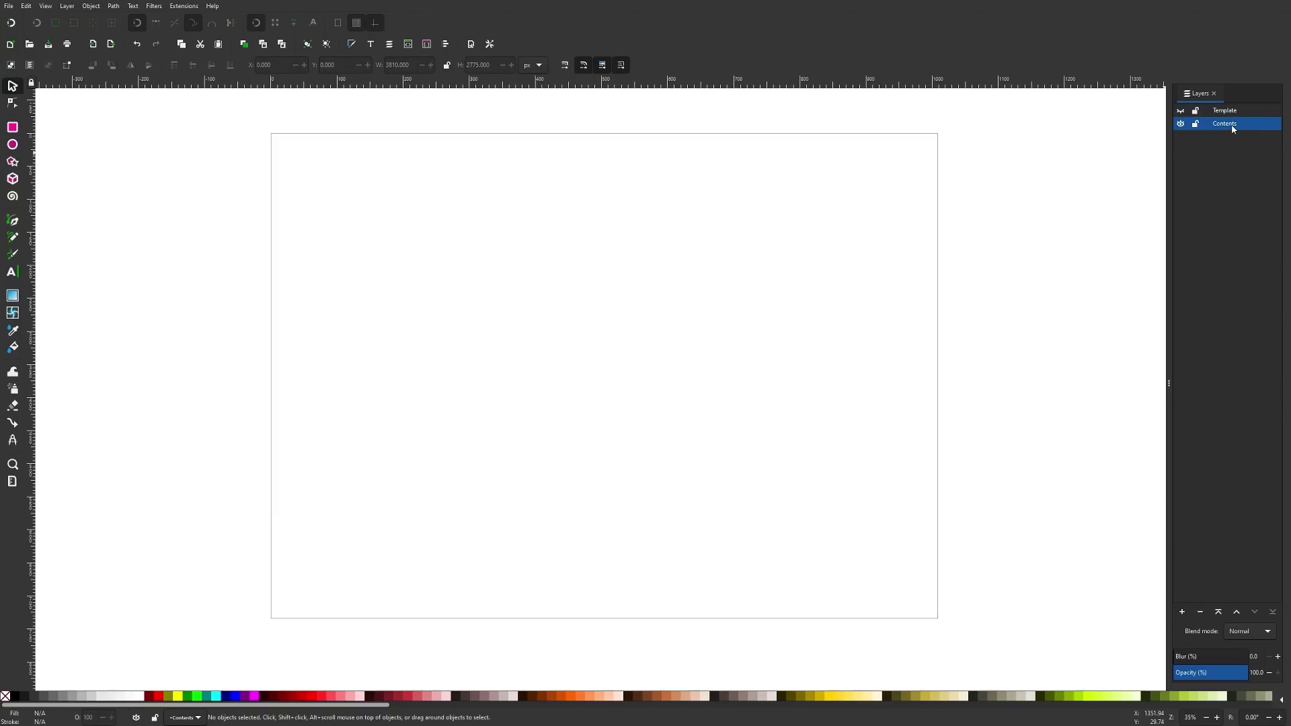
{"action": "left_click", "coordinate": [12, 128]}
{"action": "left_click_drag", "start_coordinate": [341, 191], "coordinate": [796, 494]}
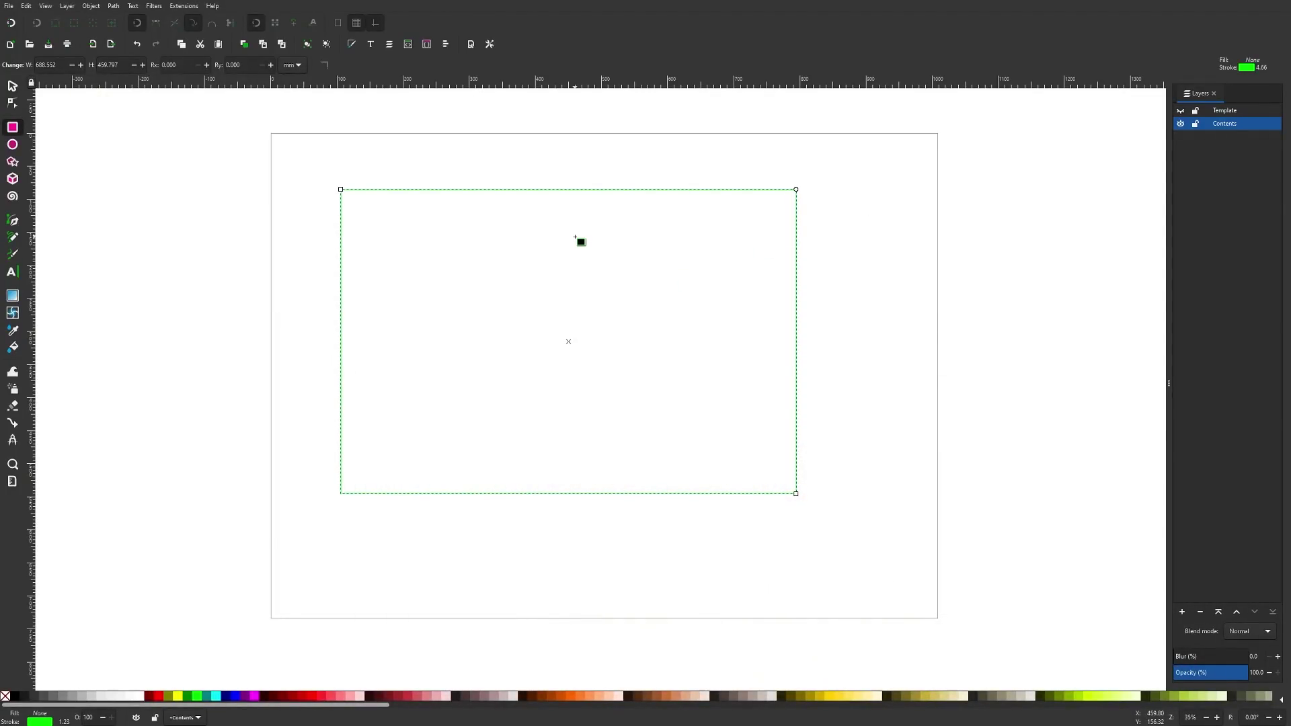
{"action": "left_click", "coordinate": [828, 696]}
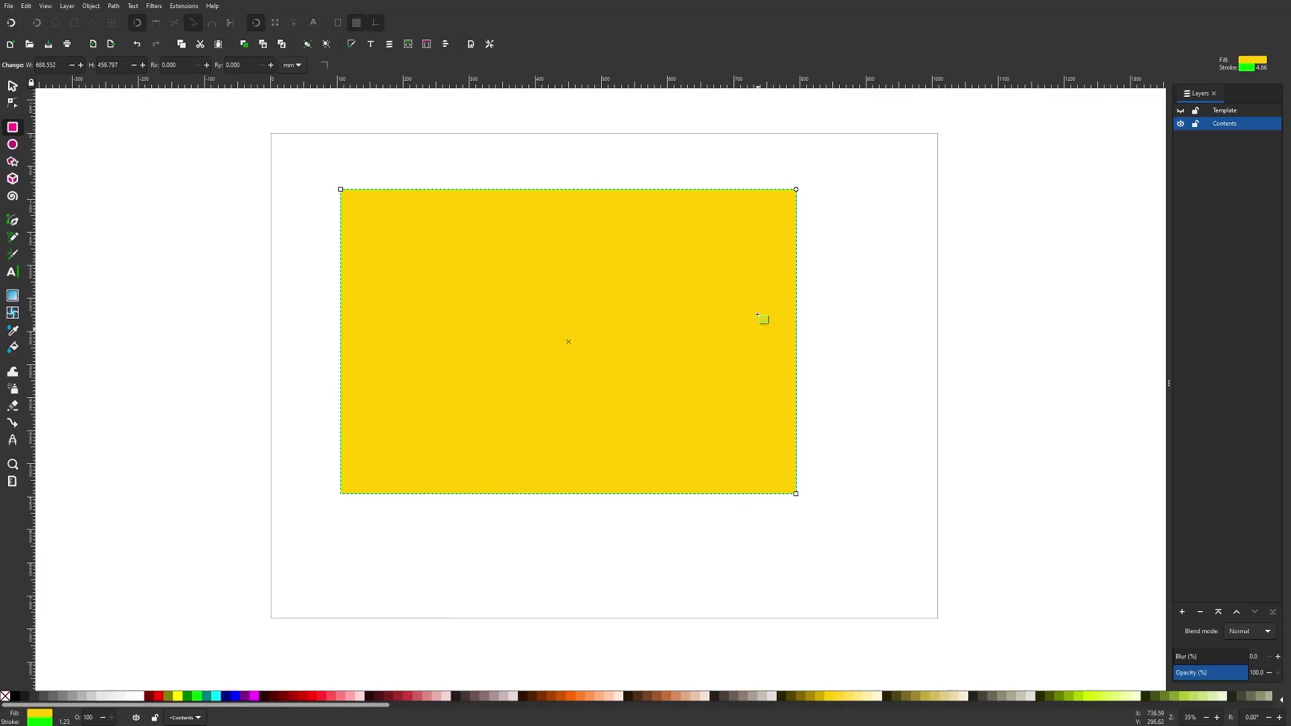
{"action": "left_click", "coordinate": [5, 696], "text": "shift"}
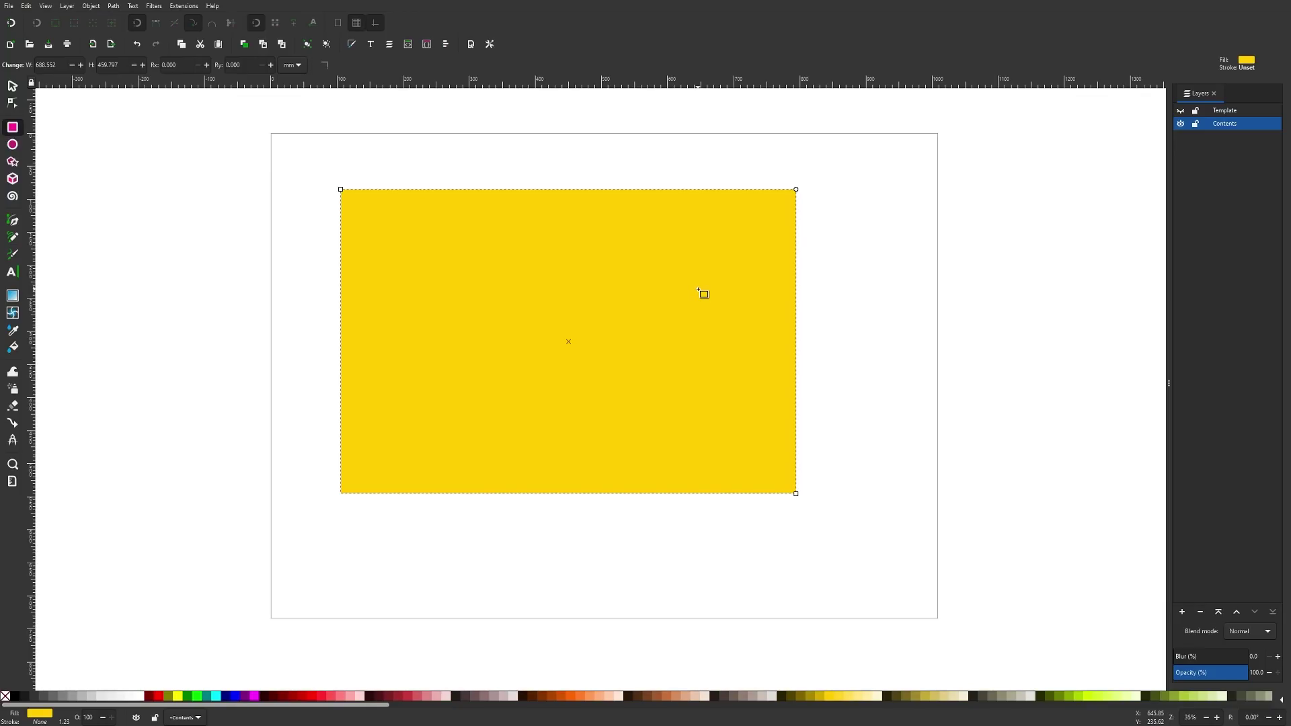
- Apply the copied template image's size to the yellow rectangle
{"action": "left_click", "coordinate": [12, 87]}
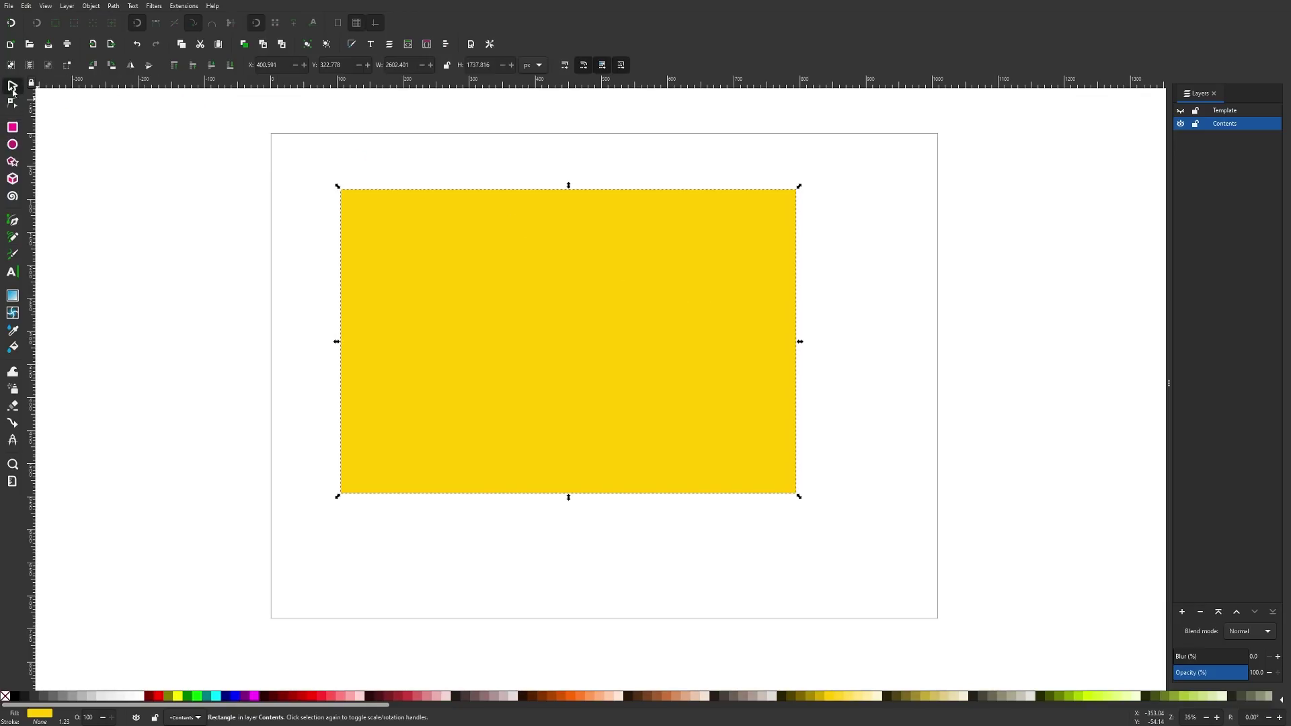
{"action": "left_click", "coordinate": [26, 6]}
{"action": "mouse_move", "coordinate": [135, 115]}
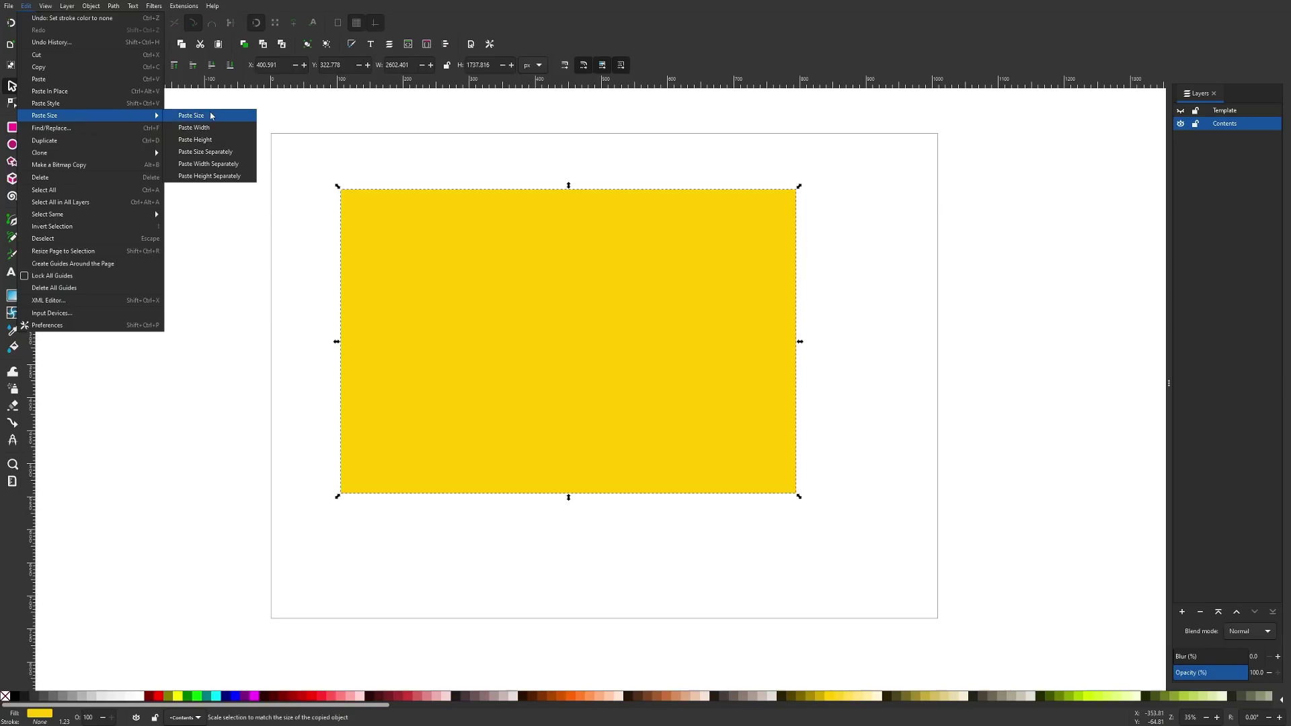
{"action": "left_click", "coordinate": [205, 117]}
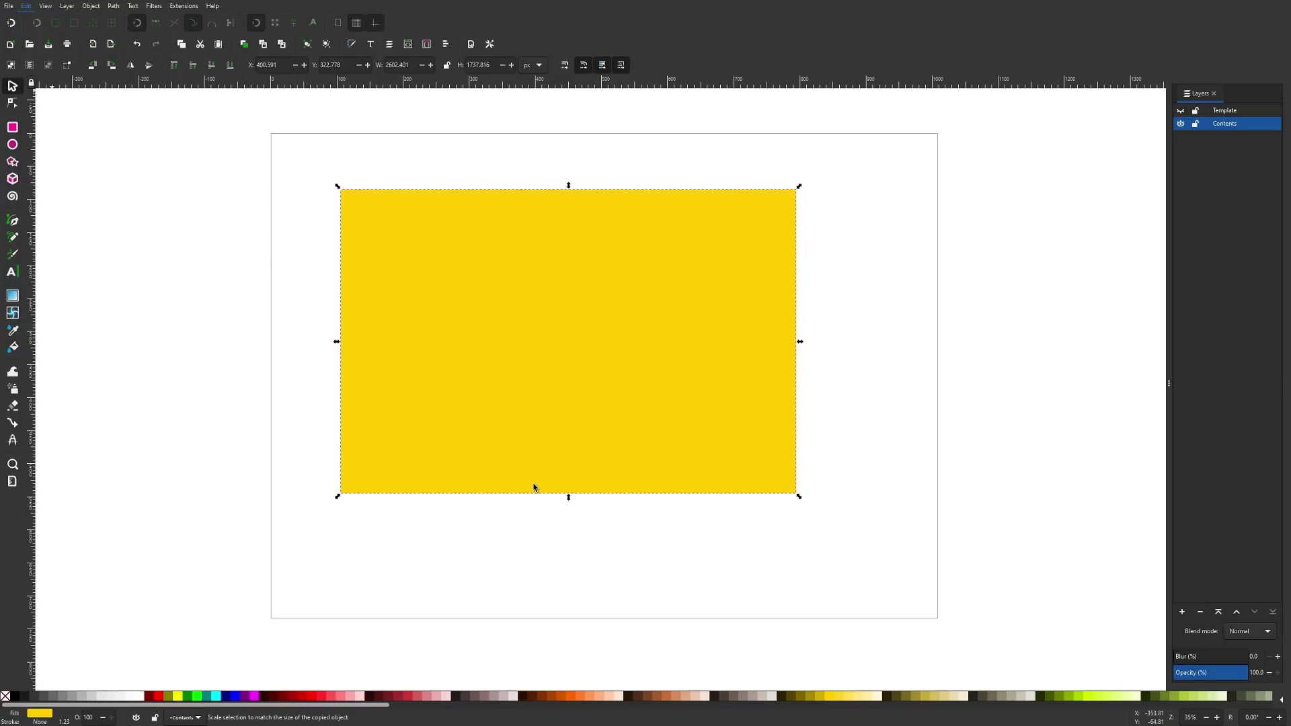
{"action": "scroll", "coordinate": [659, 336], "scroll_direction": "right", "scroll_amount": 2}
{"action": "scroll", "coordinate": [653, 349], "scroll_direction": "up", "scroll_amount": 1}
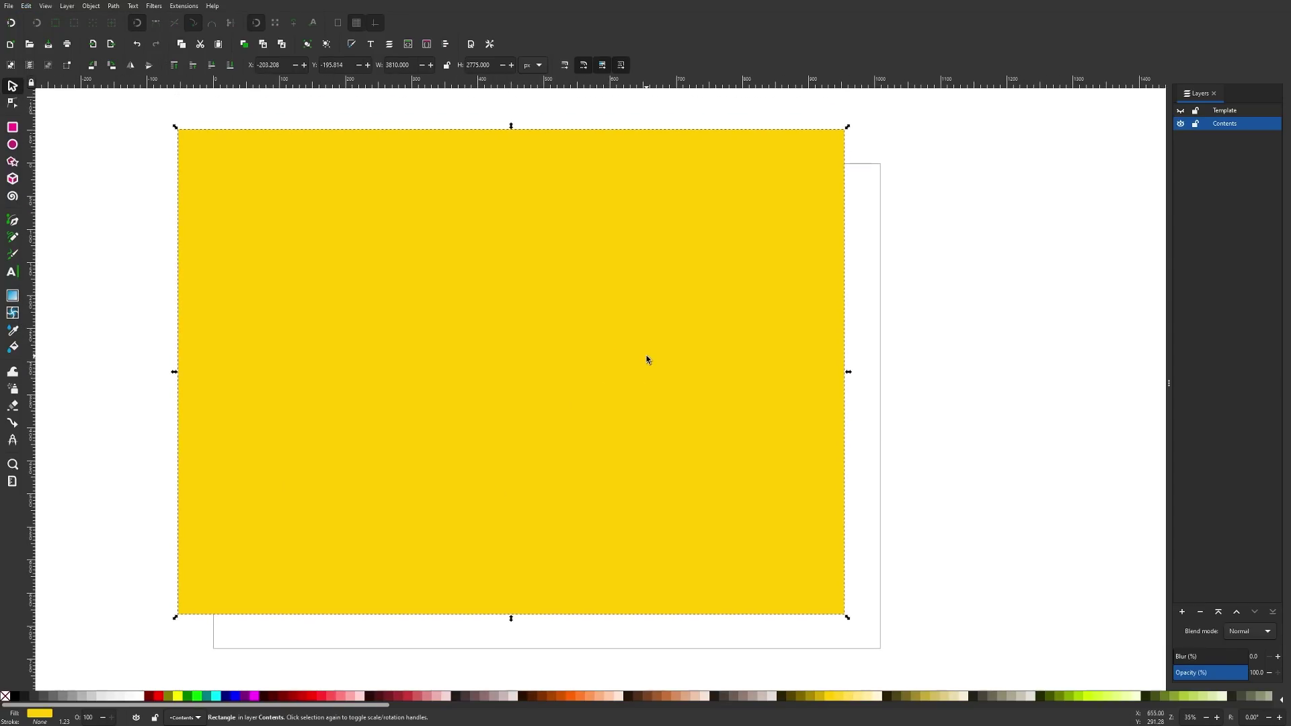
- Centre the yellow rectangle on the page horizontally and vertically, aligning relative to Page
{"action": "left_click_drag", "start_coordinate": [586, 254], "coordinate": [634, 303]}
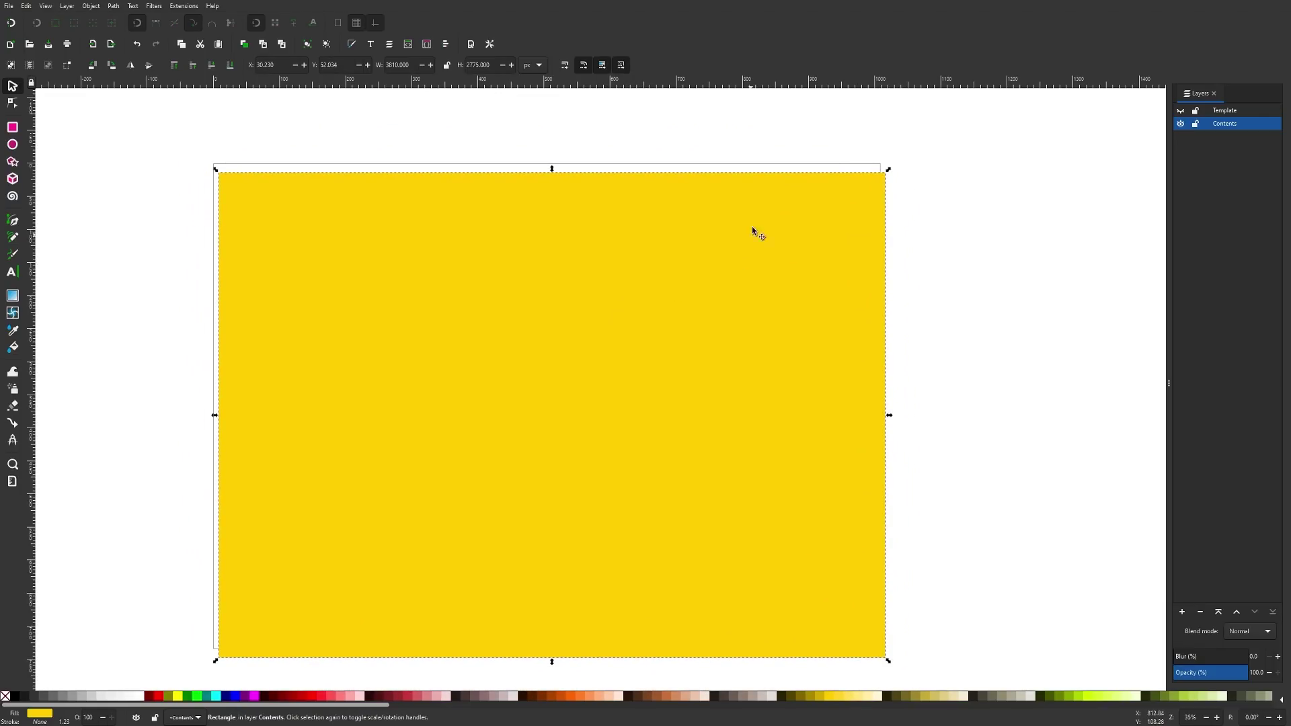
{"action": "left_click", "coordinate": [447, 44]}
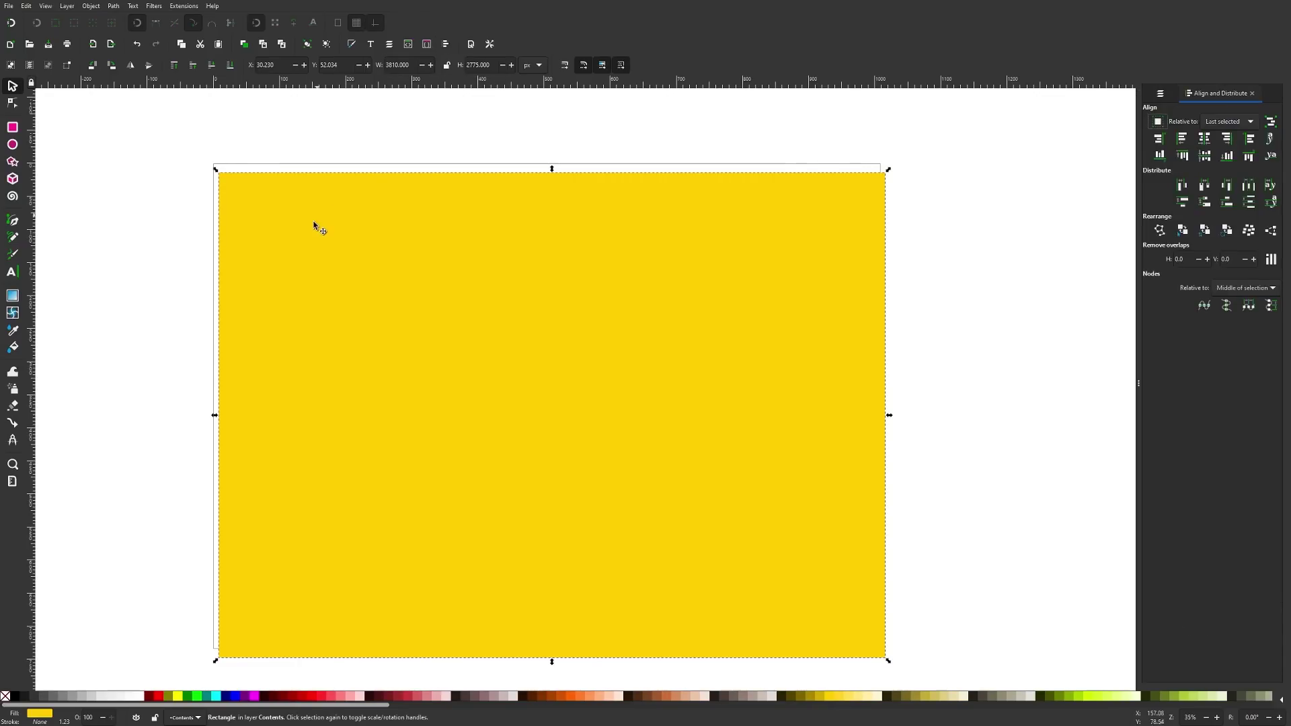
{"action": "left_click", "coordinate": [1230, 120]}
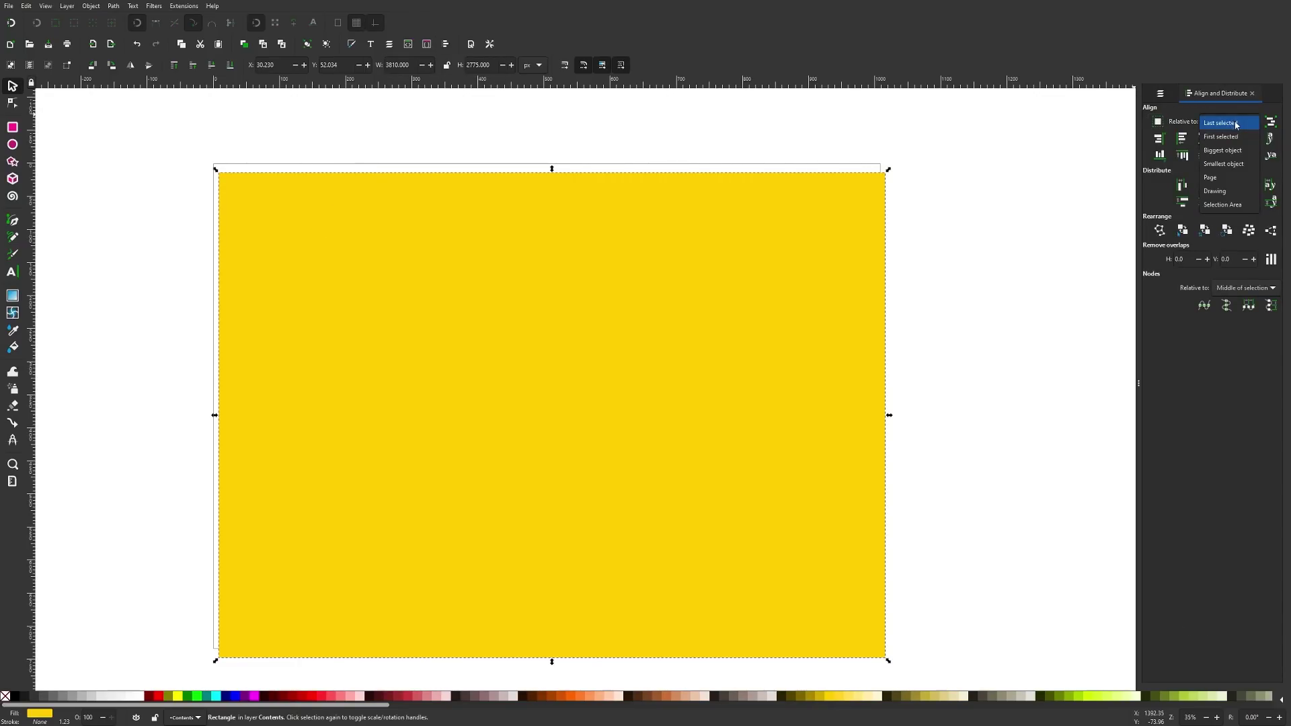
{"action": "left_click", "coordinate": [1220, 172]}
{"action": "left_click", "coordinate": [1205, 139]}
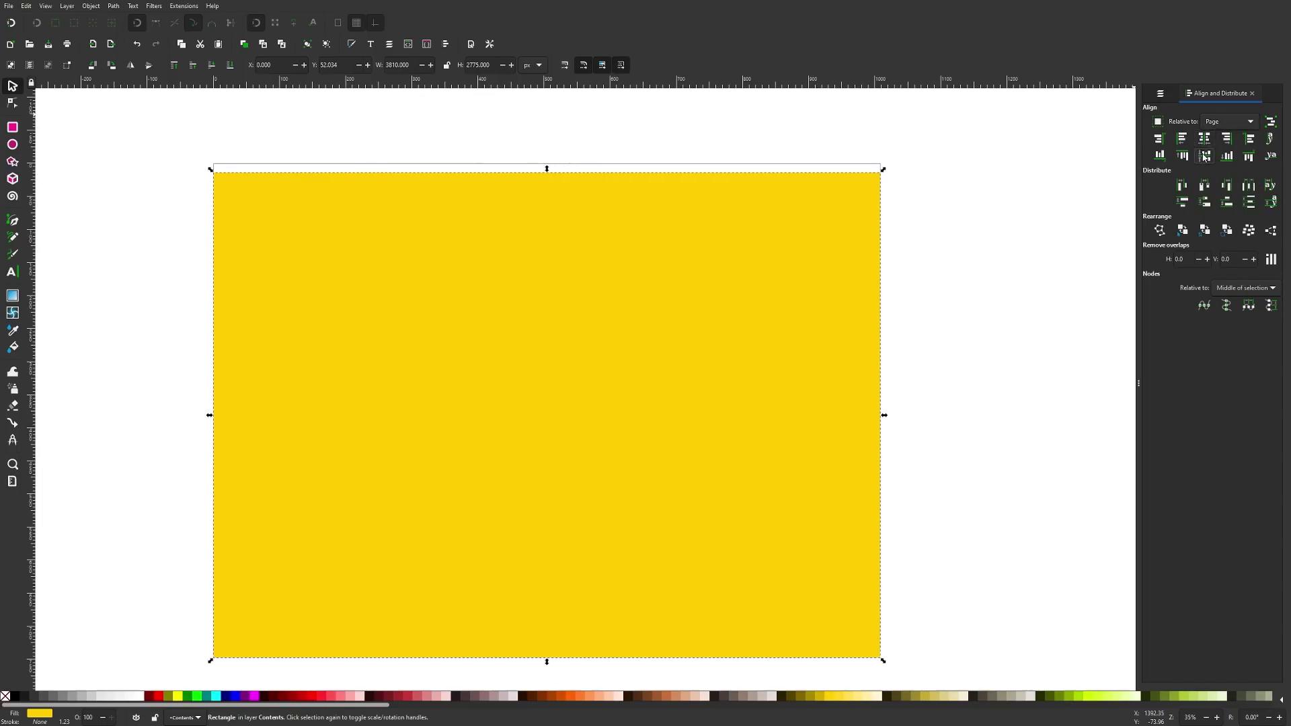
{"action": "left_click", "coordinate": [1205, 150]}
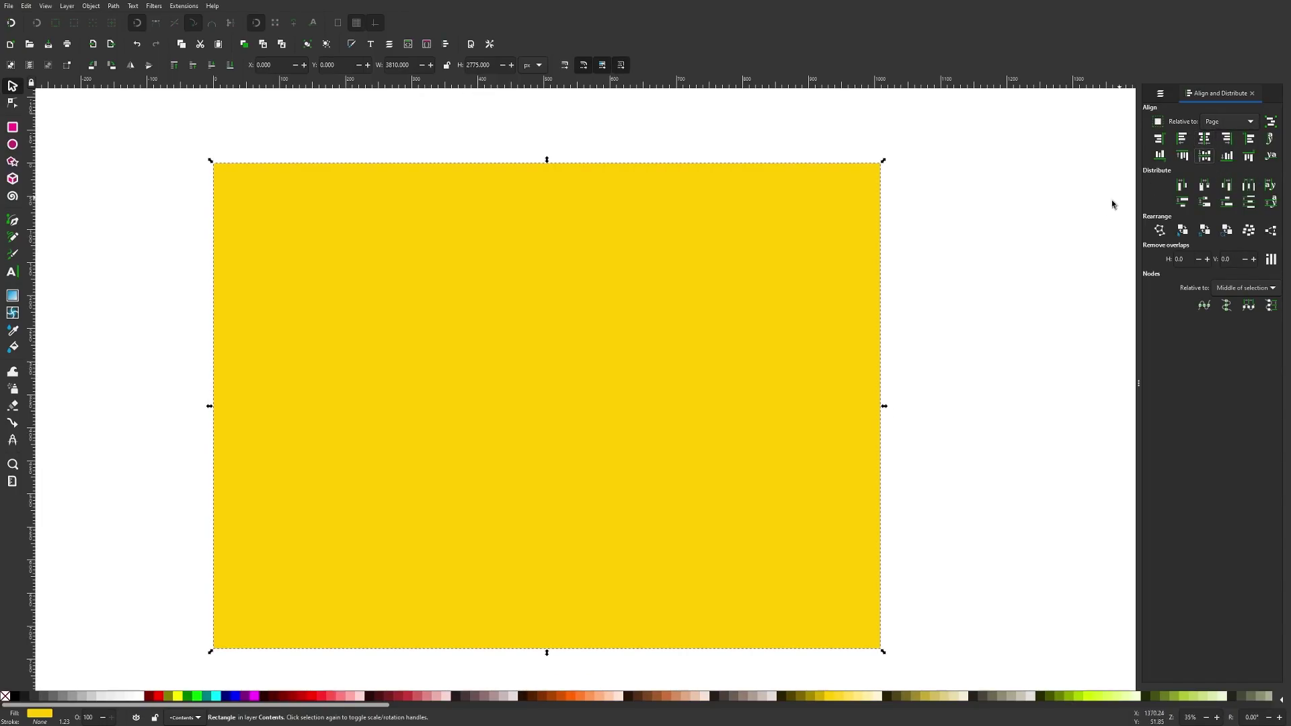
- Show the Template layer again and delete its template image, keeping the green outlines
{"action": "left_click", "coordinate": [1162, 95]}
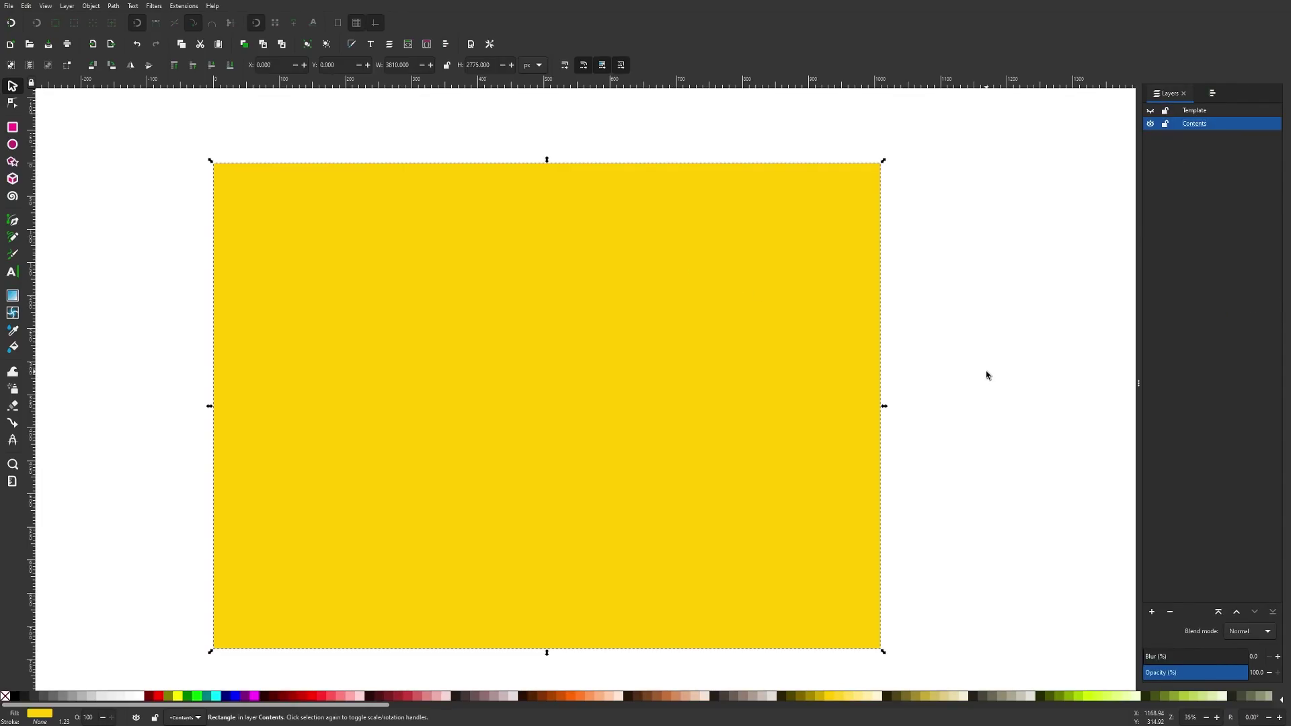
{"action": "left_click", "coordinate": [1202, 111]}
{"action": "left_click", "coordinate": [1151, 111]}
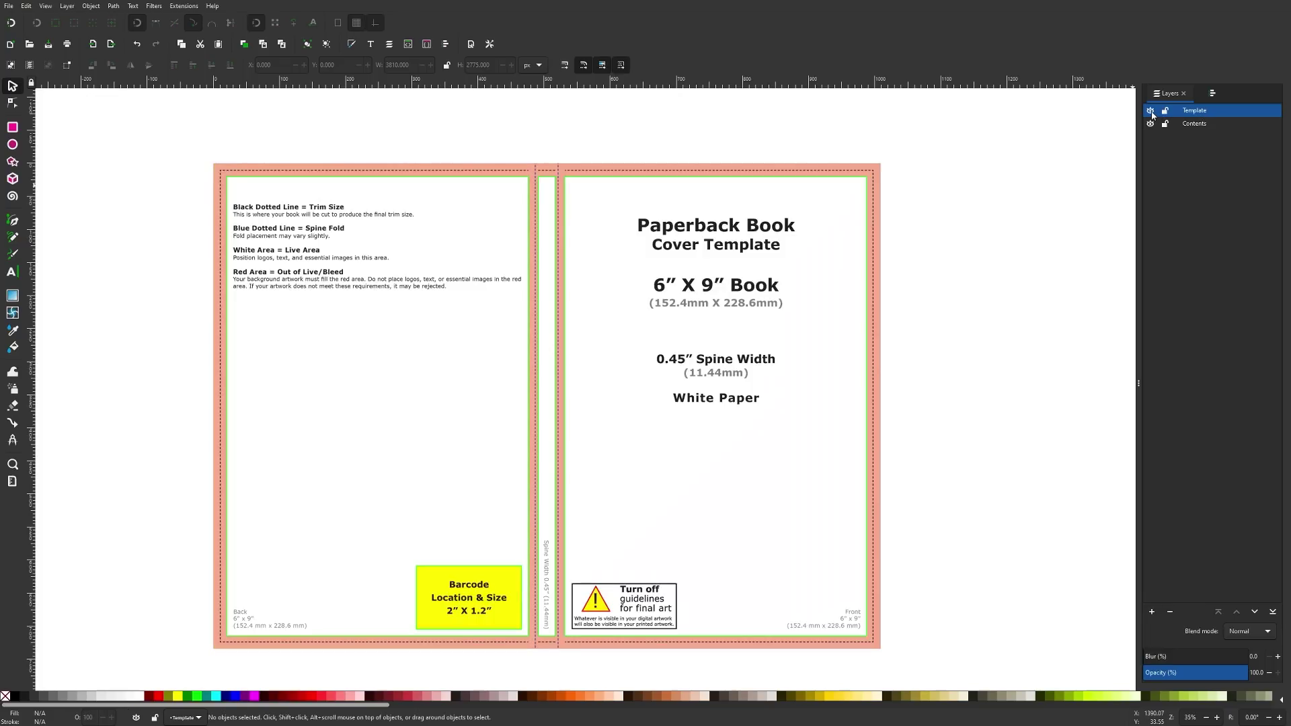
{"action": "left_click_drag", "start_coordinate": [1014, 229], "coordinate": [567, 322]}
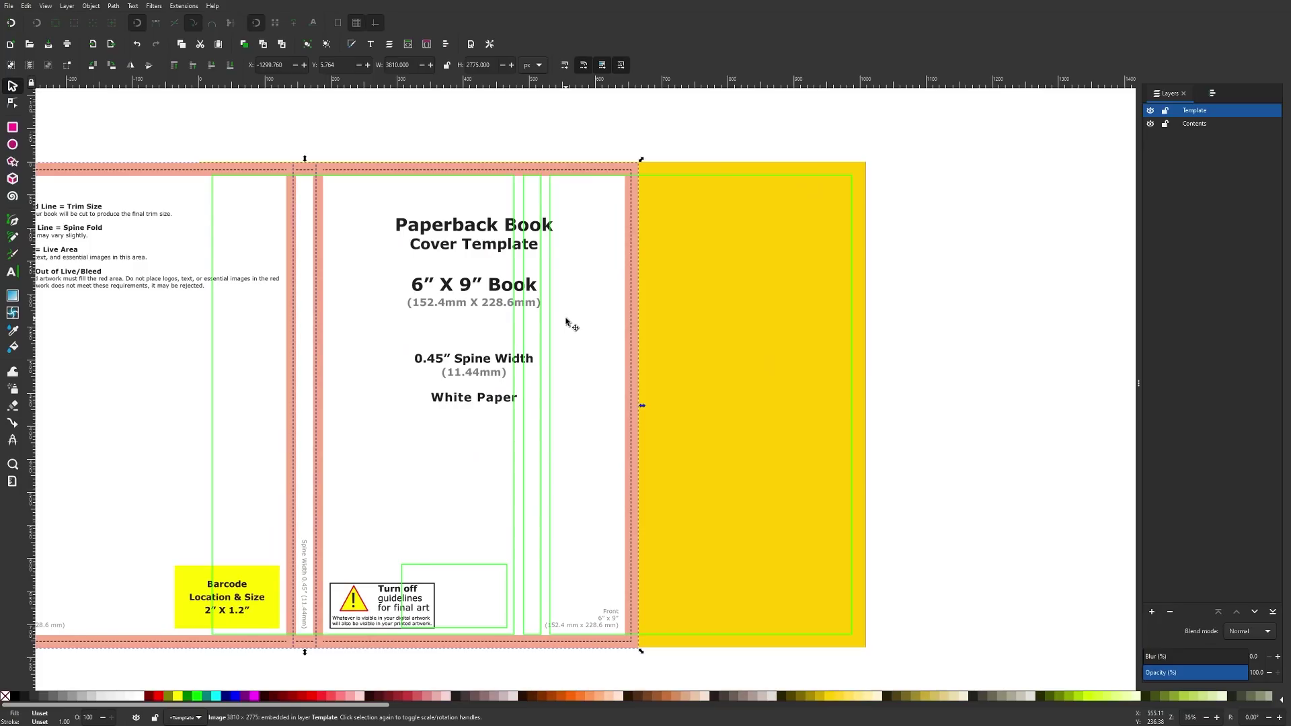
{"action": "key", "text": "Delete"}
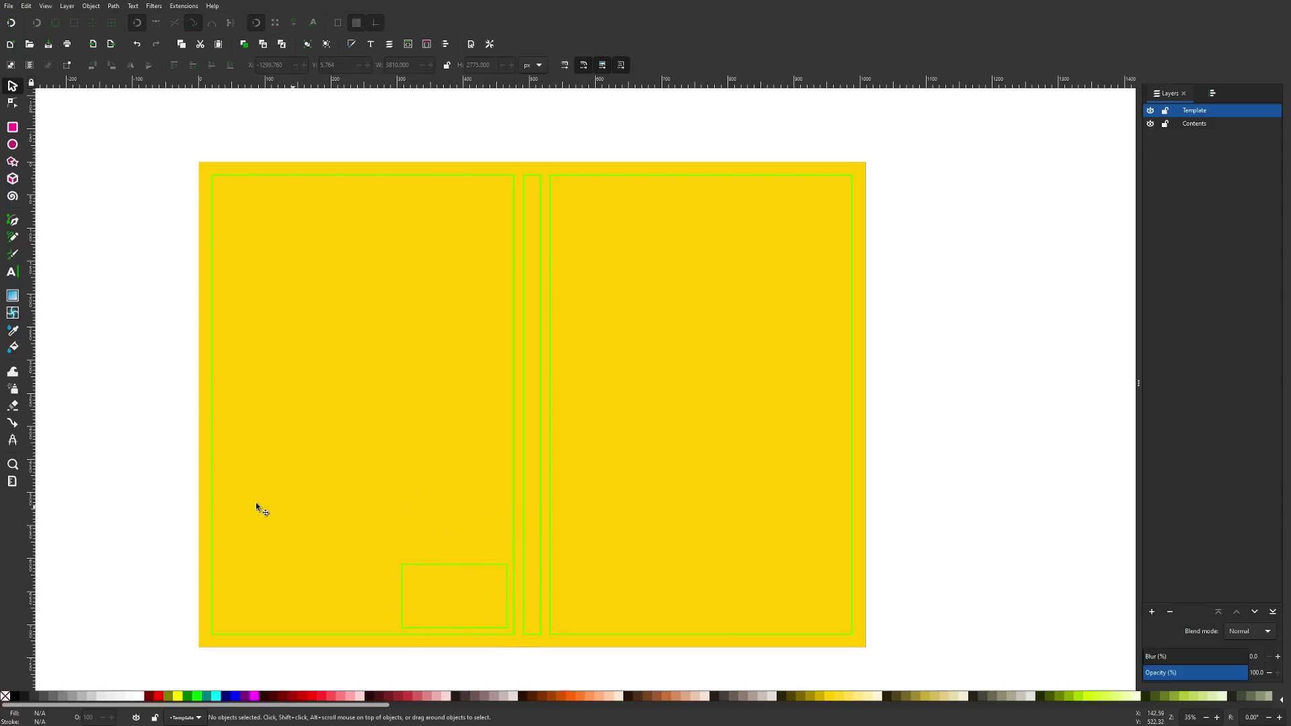
- Lock the Template layer, make Contents the active layer and put away the finished-cover reference picture
{"action": "left_click", "coordinate": [1166, 111]}
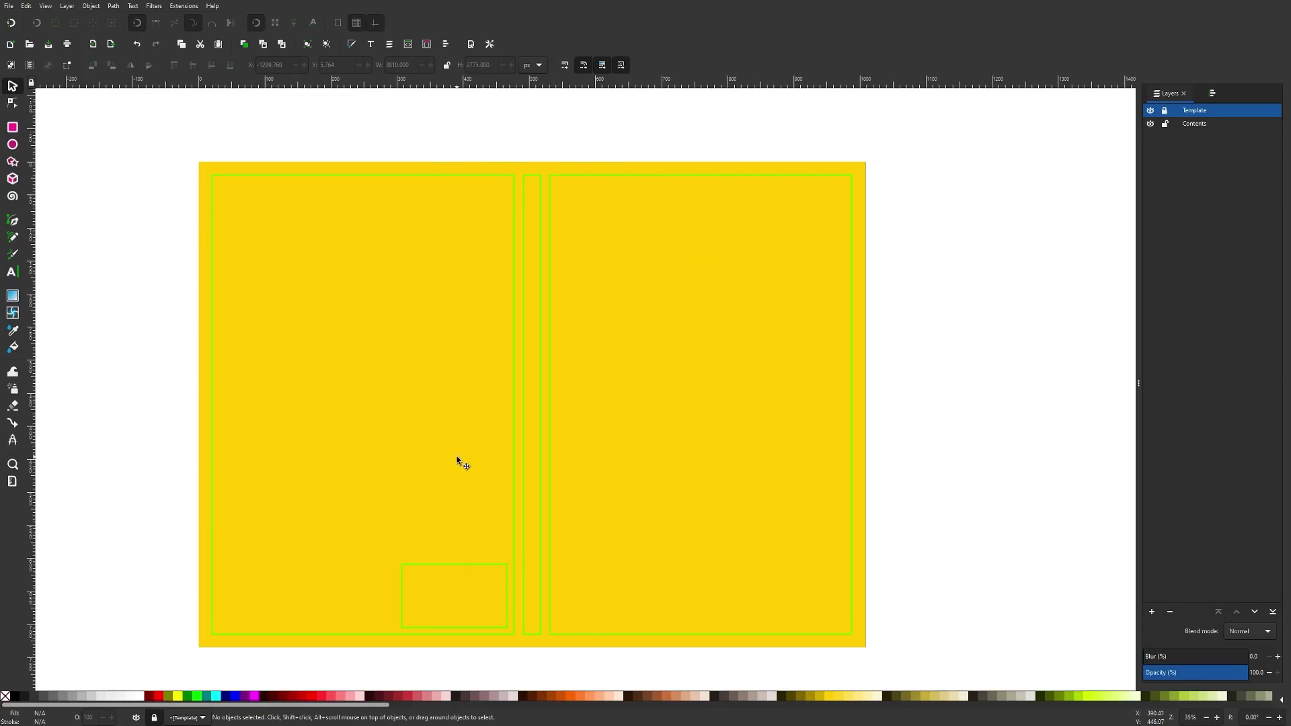
{"action": "left_click", "coordinate": [1196, 124]}
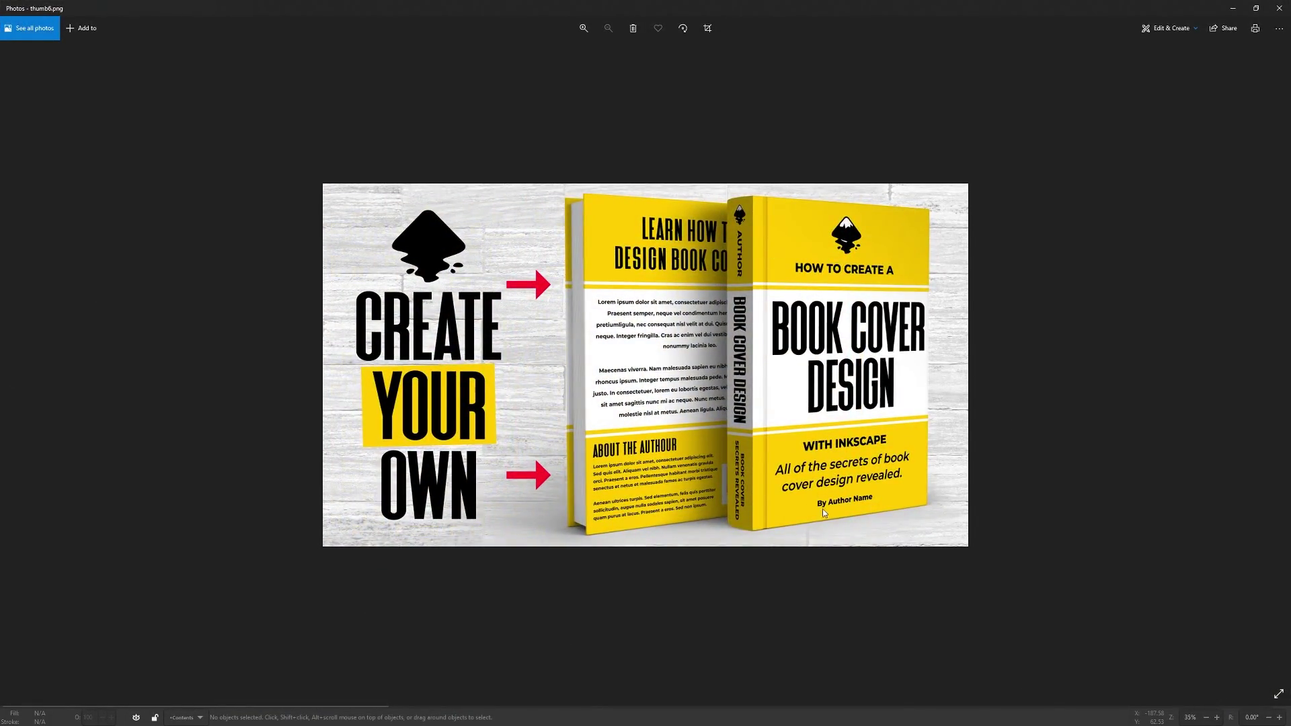
{"action": "left_click", "coordinate": [1232, 8]}
- Duplicate the yellow background, fill the copy white and shorten it to a full-width band about 859 px tall
{"action": "left_click", "coordinate": [668, 244]}
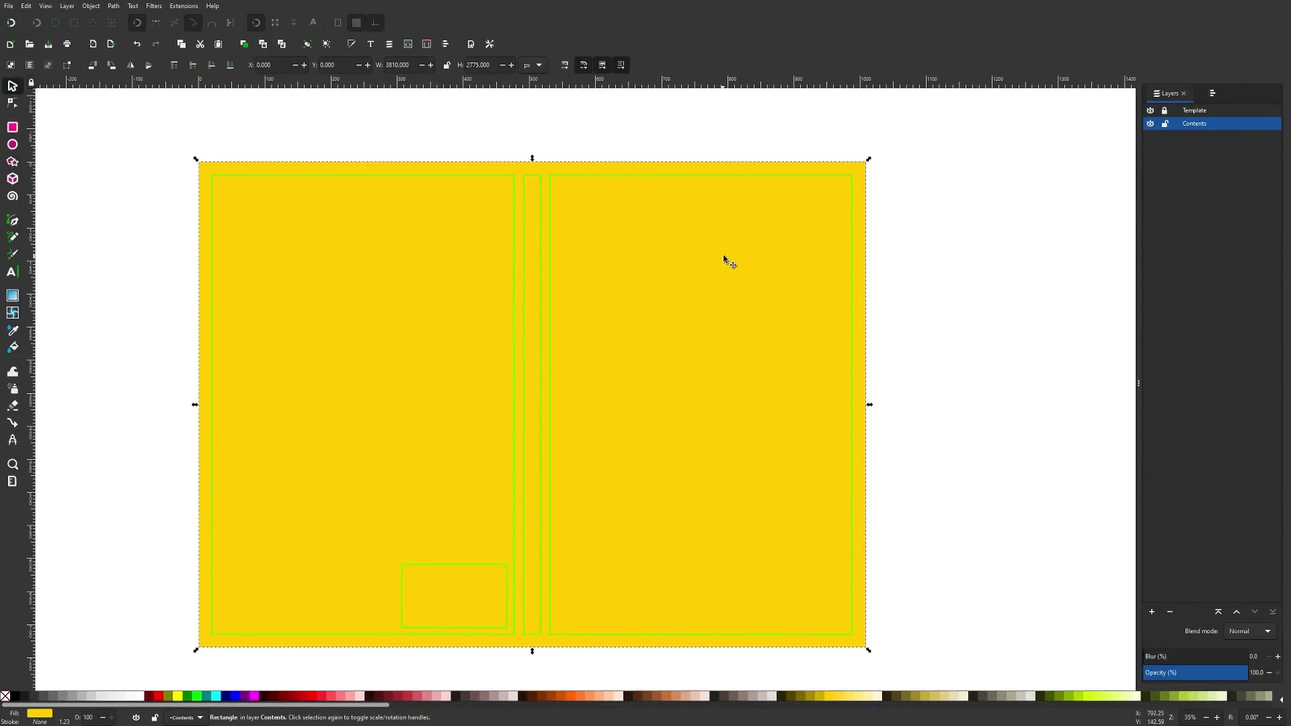
{"action": "right_click", "coordinate": [655, 277]}
{"action": "left_click", "coordinate": [618, 253]}
{"action": "left_click", "coordinate": [136, 696]}
{"action": "left_click_drag", "start_coordinate": [532, 651], "coordinate": [587, 435]}
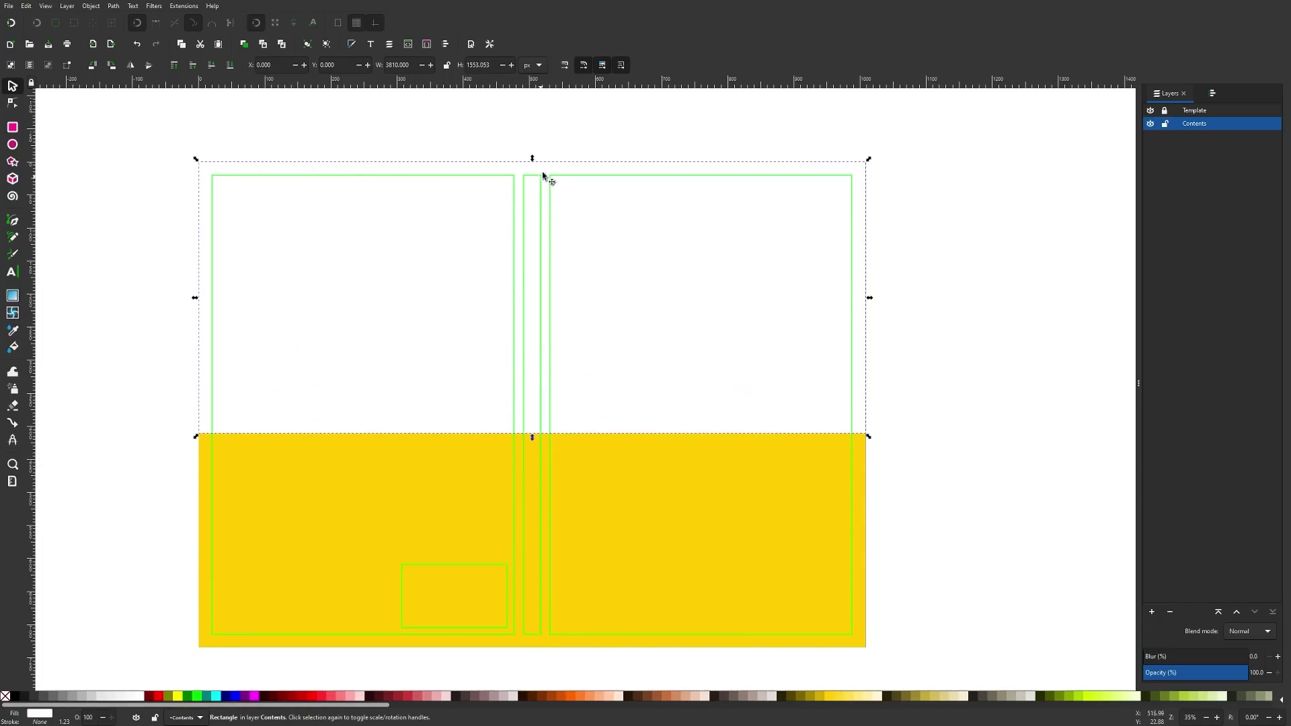
{"action": "left_click_drag", "start_coordinate": [533, 159], "coordinate": [556, 257]}
{"action": "left_click_drag", "start_coordinate": [529, 440], "coordinate": [553, 413]}
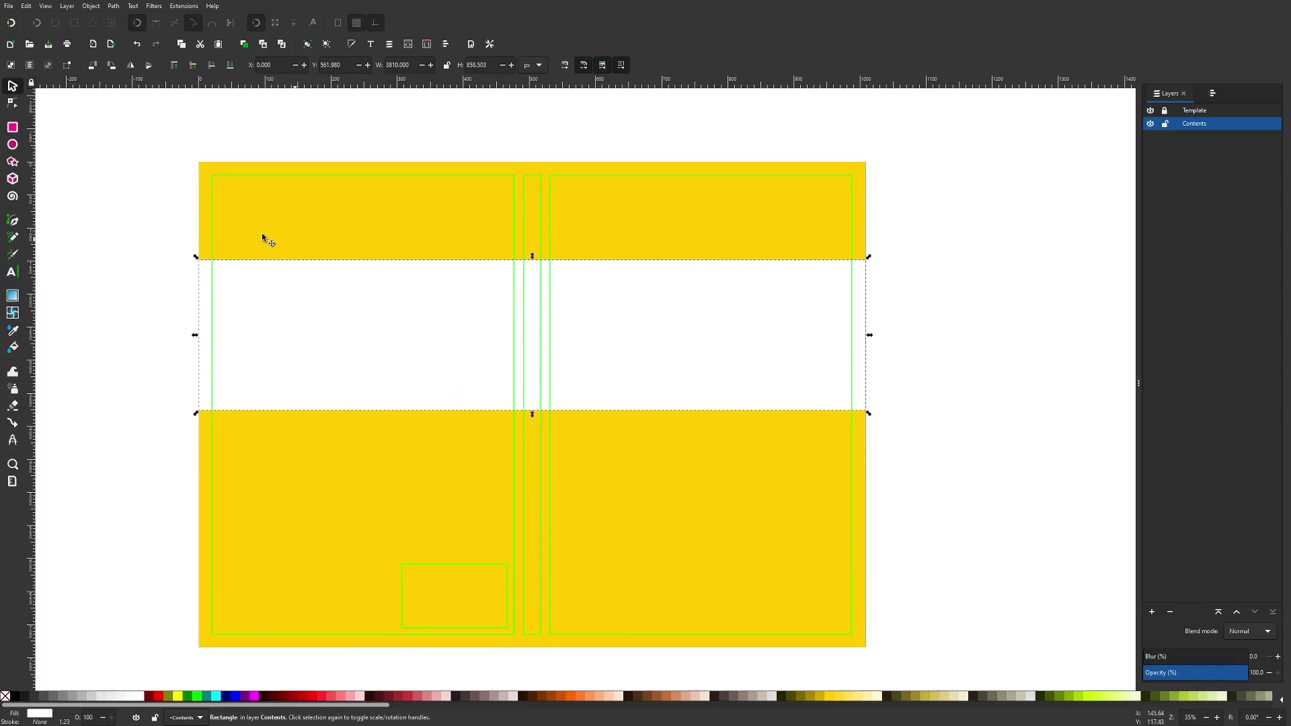
- Add the text "HOW TO CREATE A" on the front cover, in the yellow area above the white band
{"action": "left_click", "coordinate": [13, 272]}
{"action": "left_click", "coordinate": [599, 242]}
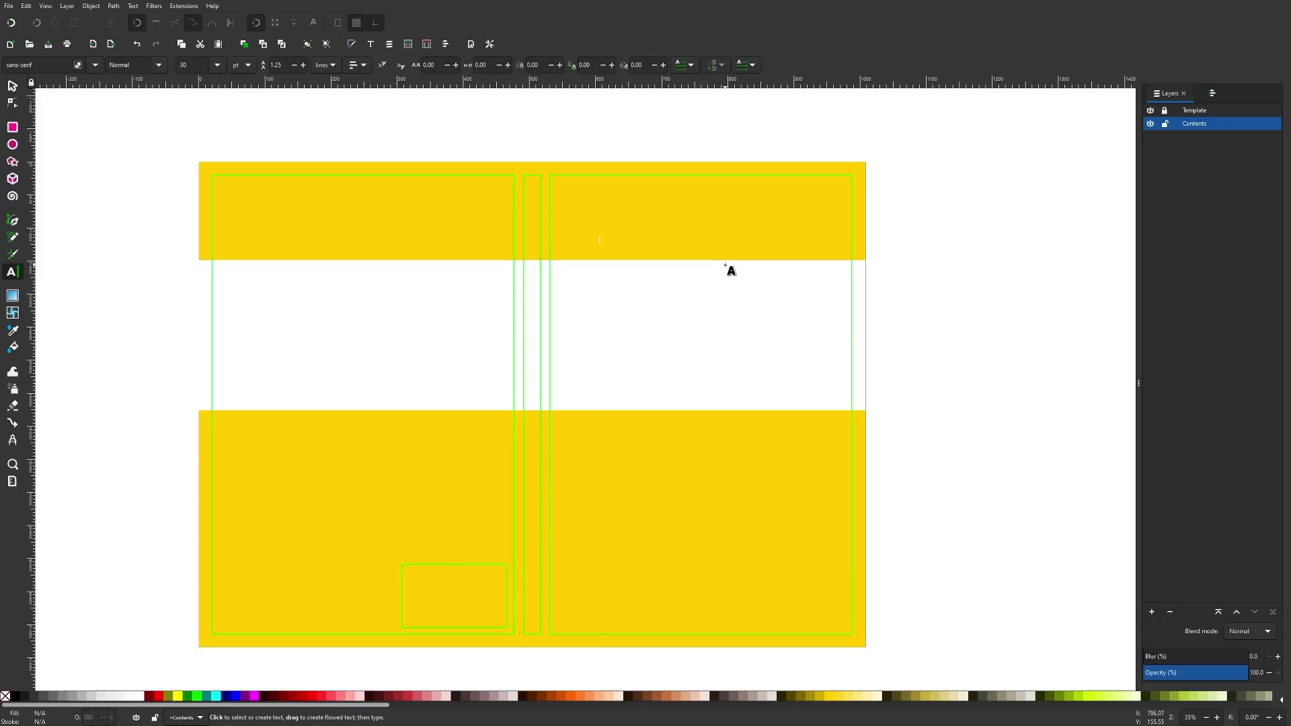
{"action": "type", "text": "HOW TO CREATE A"}
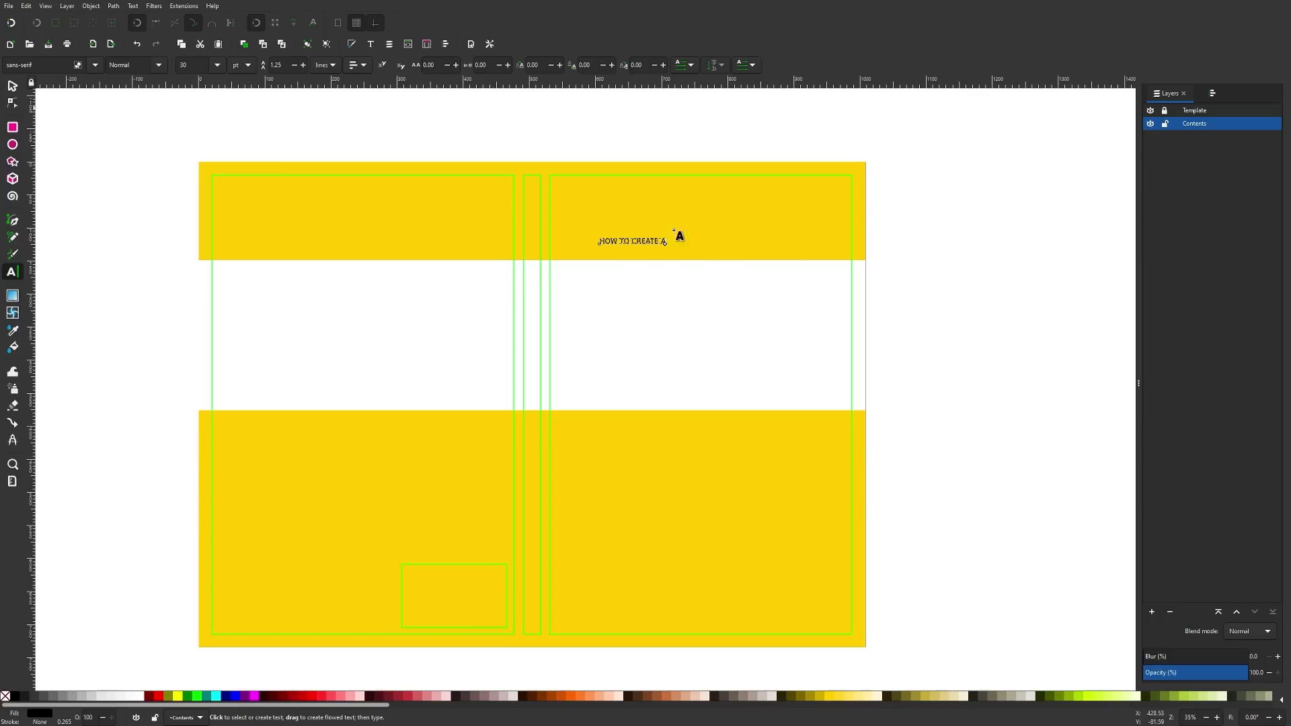
- Set the "HOW TO CREATE A" text in Montserrat ExtraBold
{"action": "left_click", "coordinate": [132, 6]}
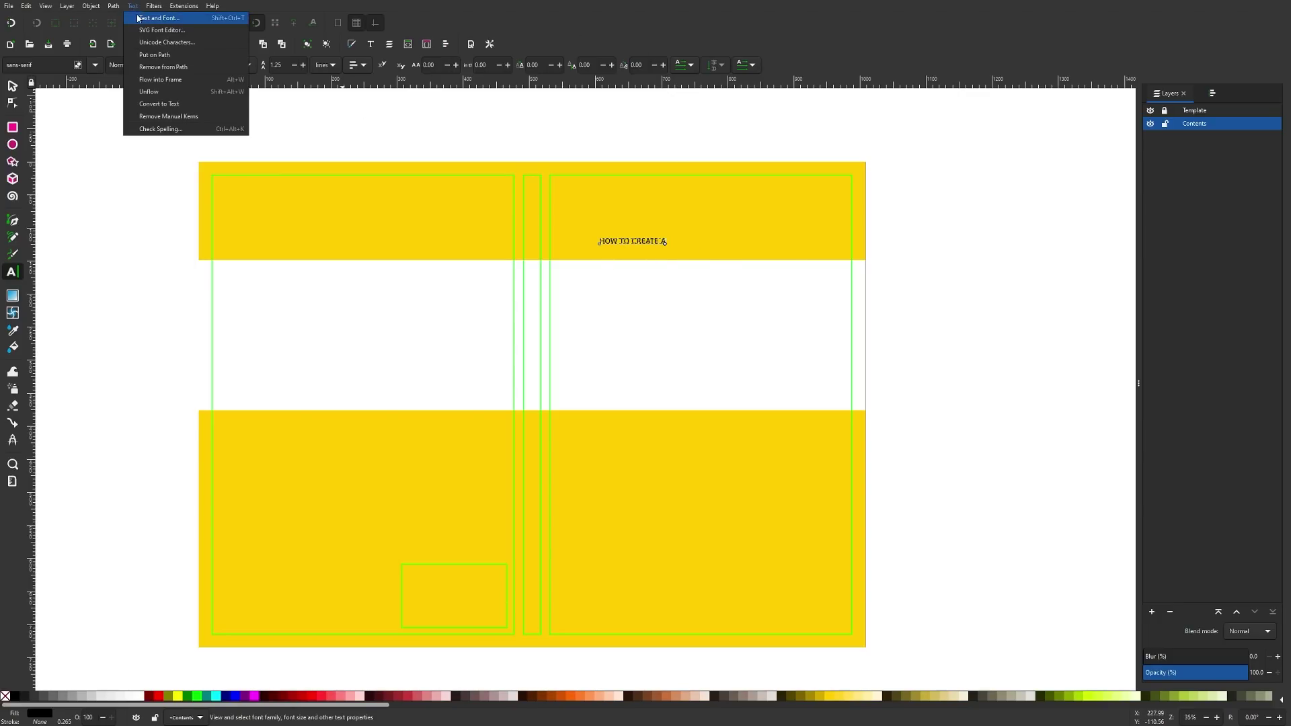
{"action": "left_click", "coordinate": [138, 18]}
{"action": "left_click", "coordinate": [1110, 280]}
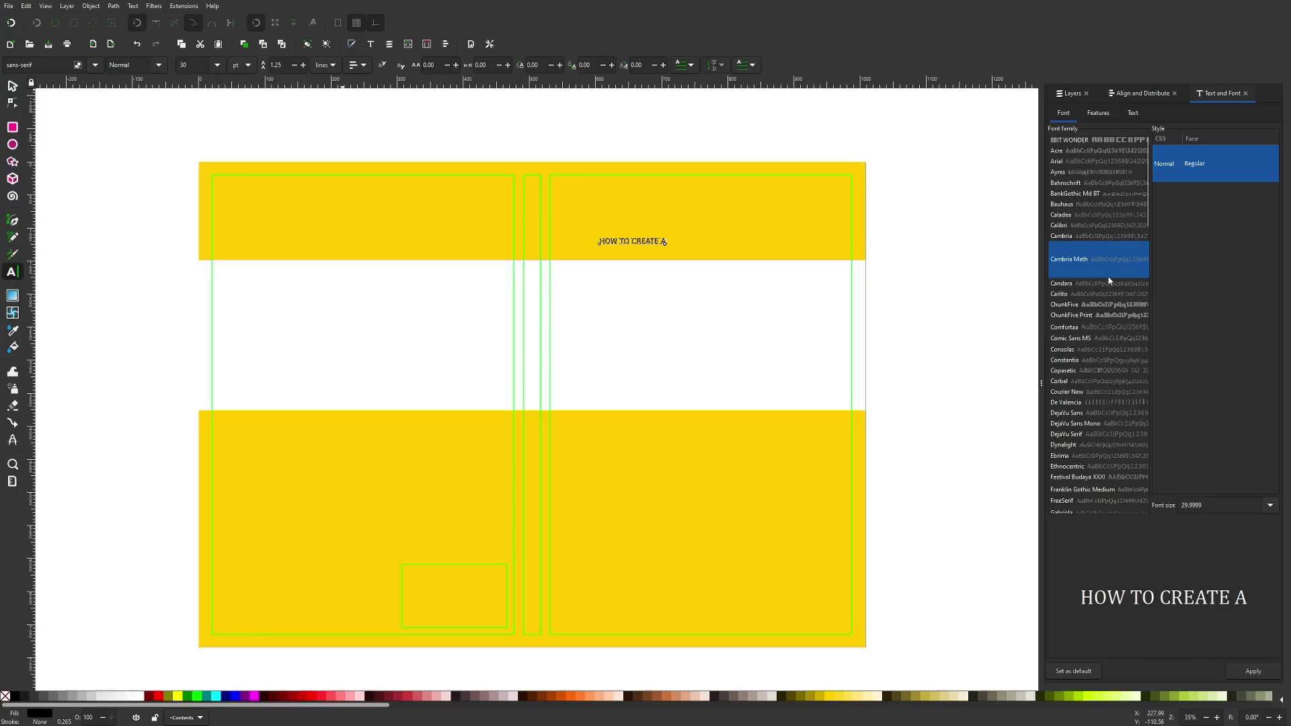
{"action": "type", "text": "MONTS"}
{"action": "key", "text": "Return"}
{"action": "left_click", "coordinate": [1207, 232]}
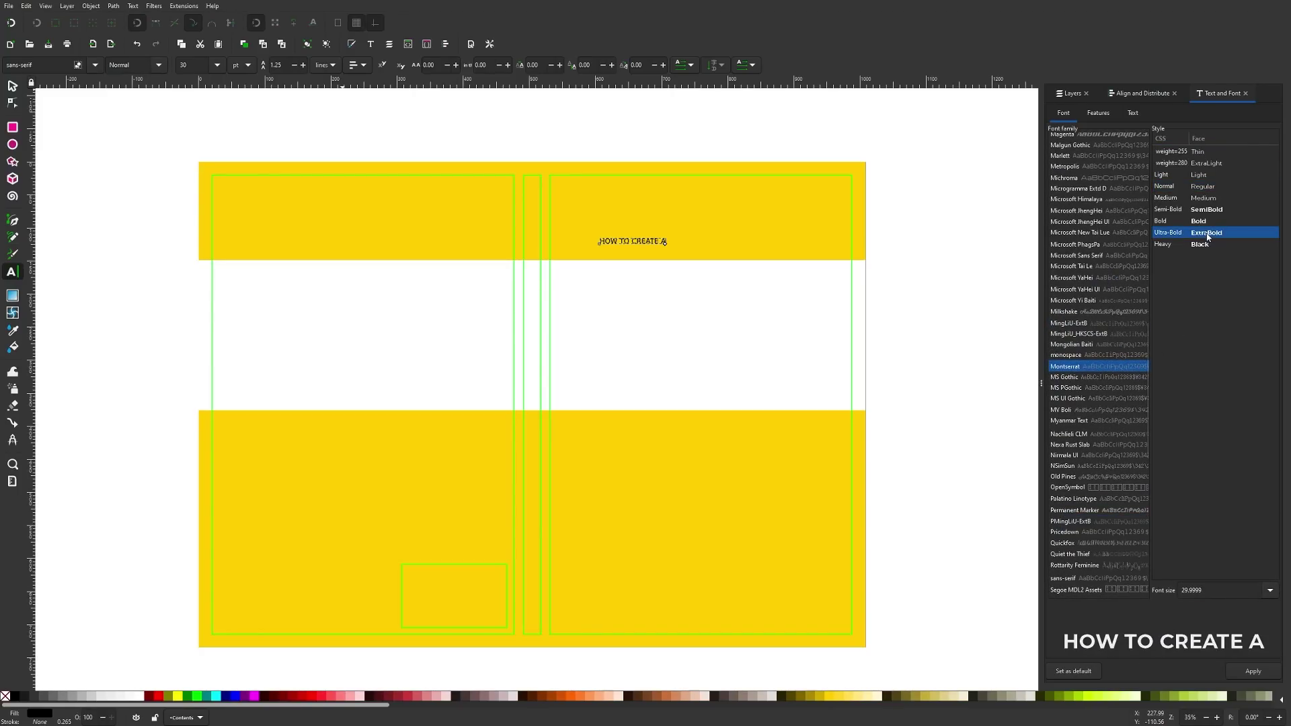
{"action": "left_click", "coordinate": [1277, 673]}
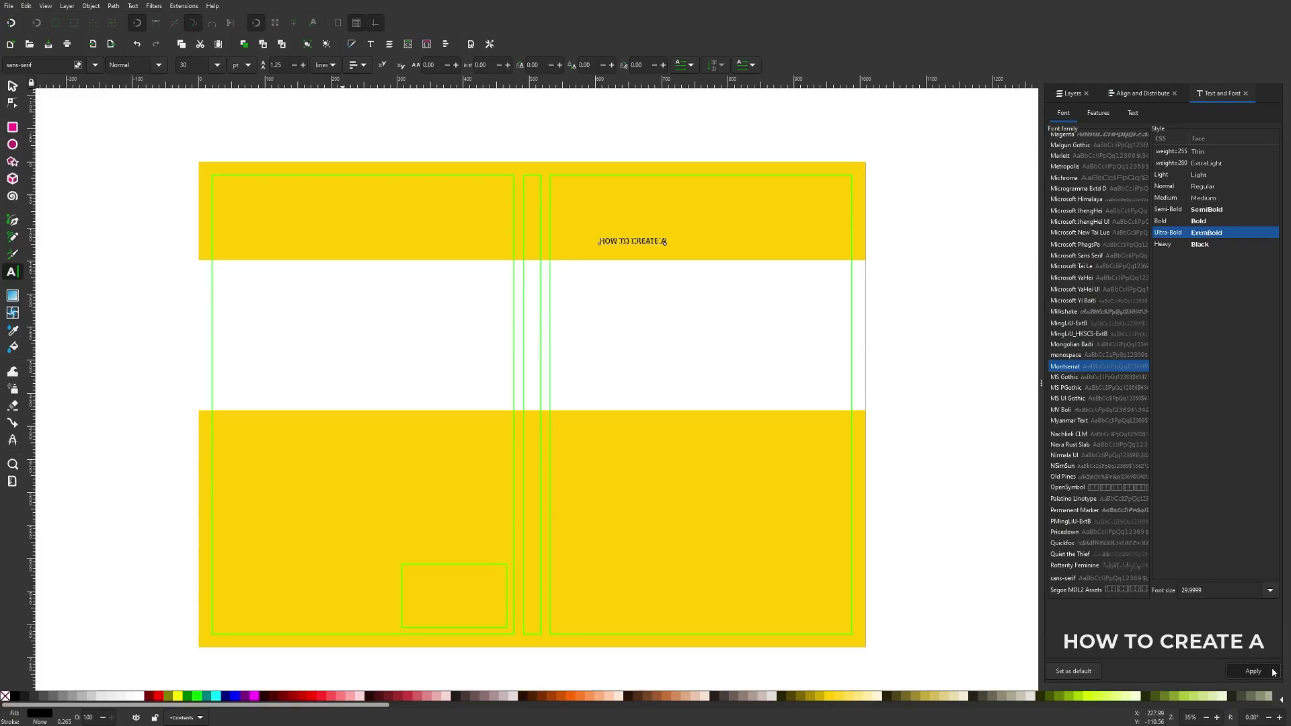
- Enlarge "HOW TO CREATE A" to about 65 pt and place a duplicate just below the white band
{"action": "left_click", "coordinate": [13, 85]}
{"action": "left_click_drag", "start_coordinate": [675, 236], "coordinate": [737, 437]}
{"action": "key", "text": "ctrl+d"}
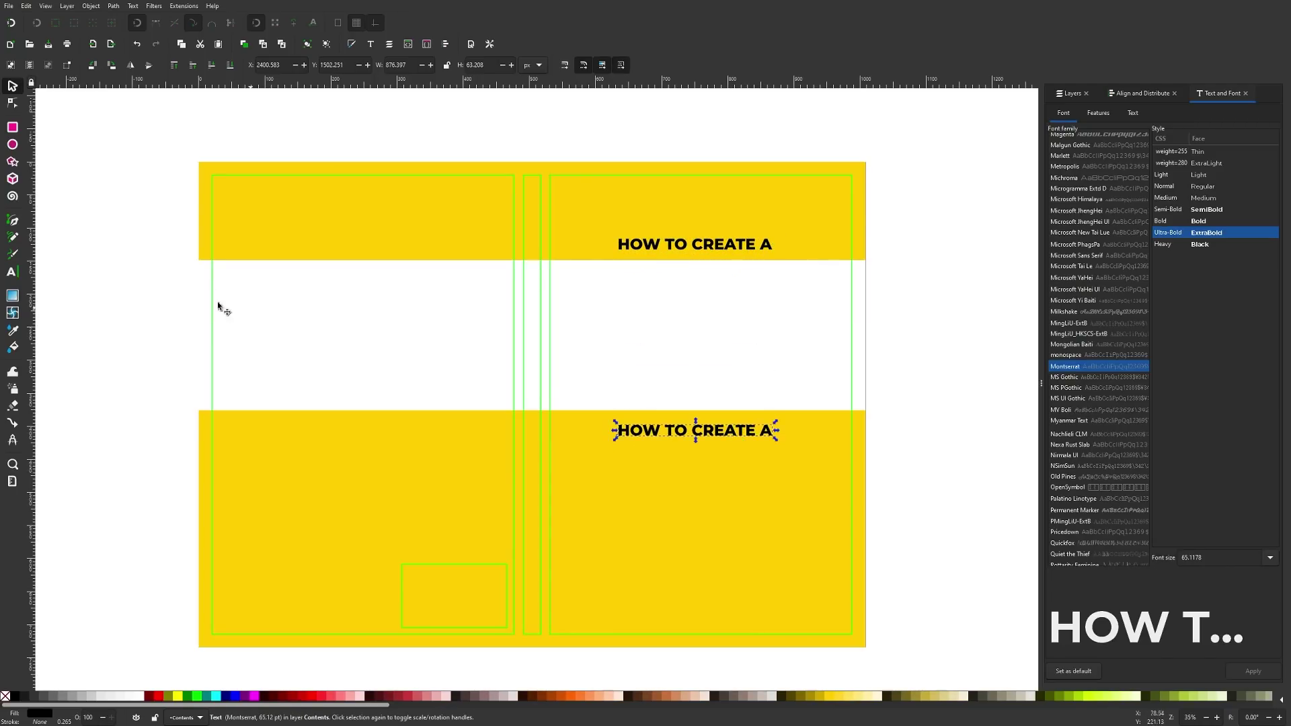
- Change the wording of the lower text copy to "WITH INKSCAPE"
{"action": "left_click", "coordinate": [14, 275]}
{"action": "triple_click", "coordinate": [711, 430]}
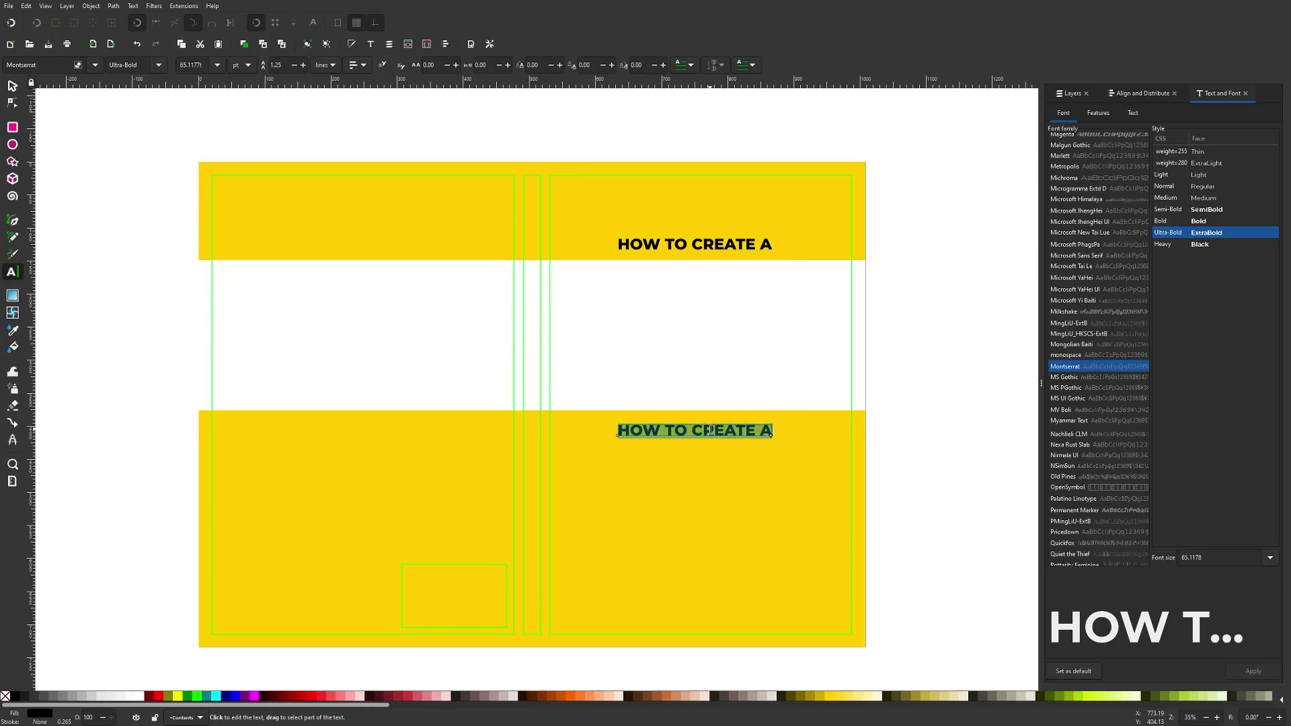
{"action": "type", "text": "WITH I"}
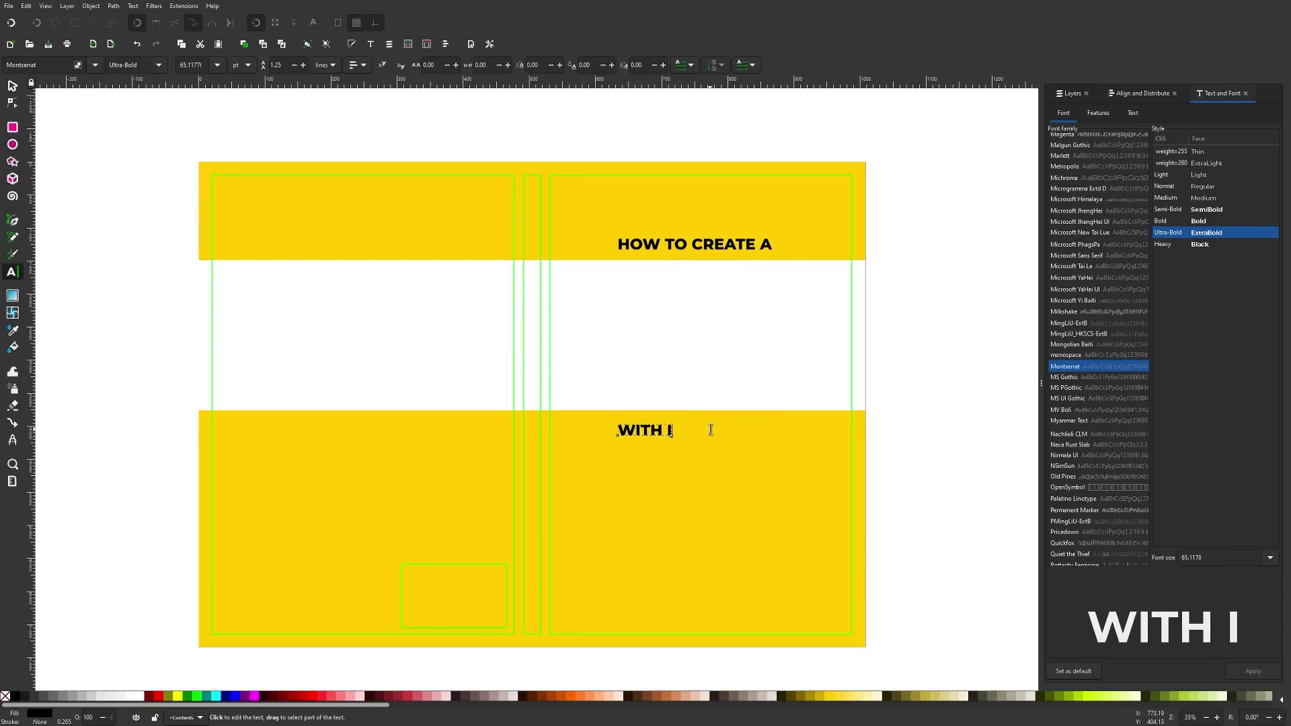
{"action": "type", "text": "NKSCAPE"}
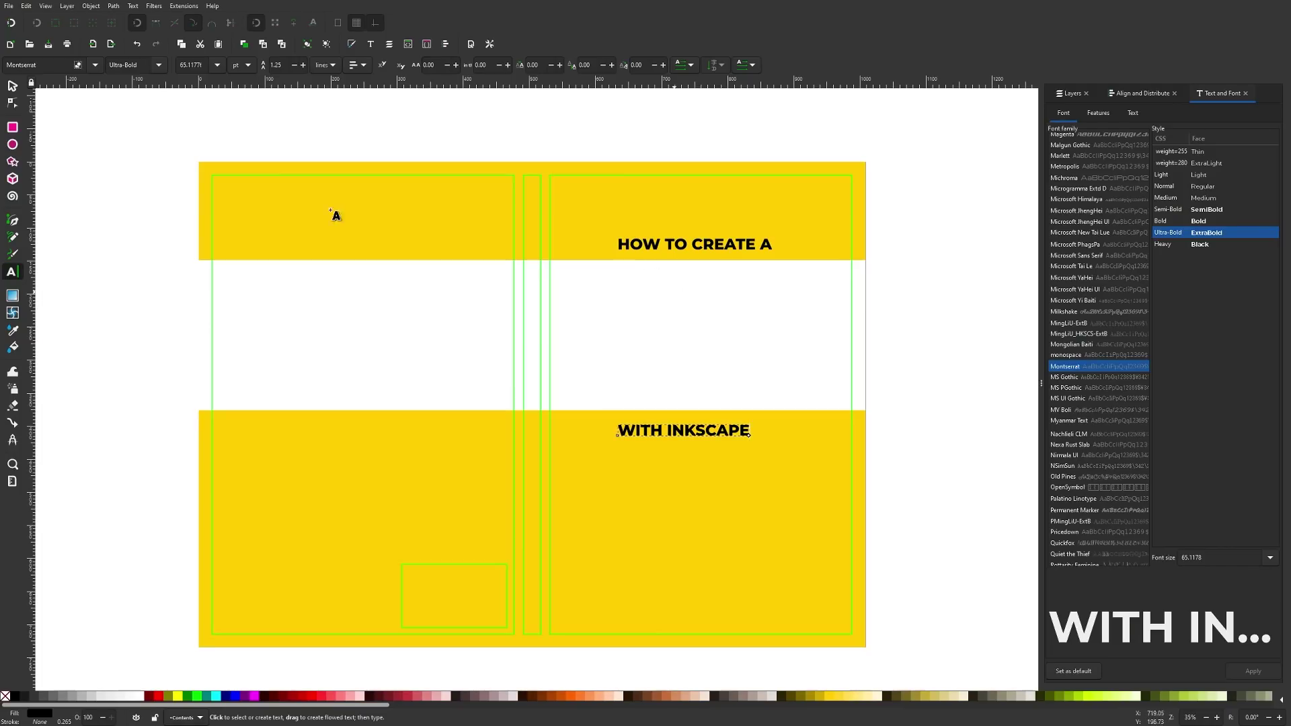
- Move "WITH INKSCAPE" slightly up and centre it horizontally with "HOW TO CREATE A", relative to Last selected
{"action": "left_click", "coordinate": [16, 88]}
{"action": "left_click_drag", "start_coordinate": [748, 438], "coordinate": [758, 428]}
{"action": "left_click", "coordinate": [731, 246], "text": "shift"}
{"action": "left_click", "coordinate": [1143, 93]}
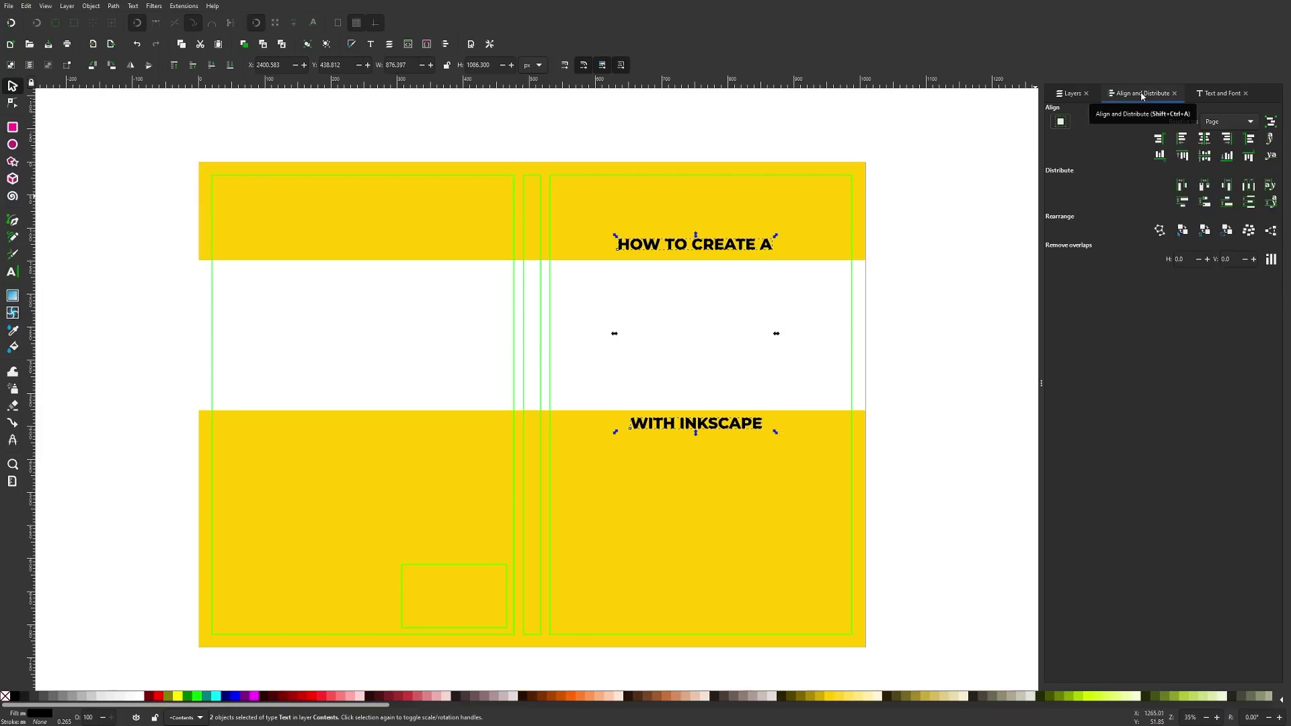
{"action": "left_click", "coordinate": [1233, 122]}
{"action": "left_click", "coordinate": [1226, 72]}
{"action": "left_click", "coordinate": [1205, 140]}
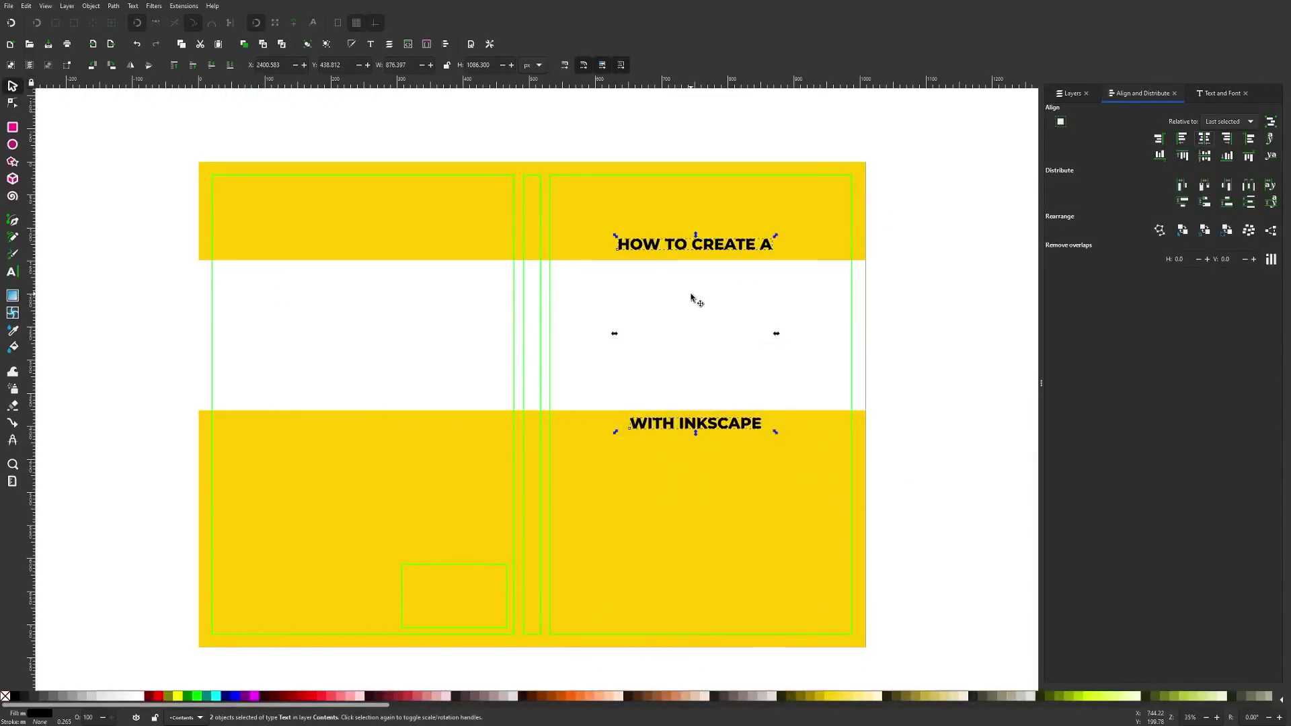
- Add the two-line title "BOOK COVER" / "DESIGN" in the white band of the front cover
{"action": "left_click", "coordinate": [12, 271]}
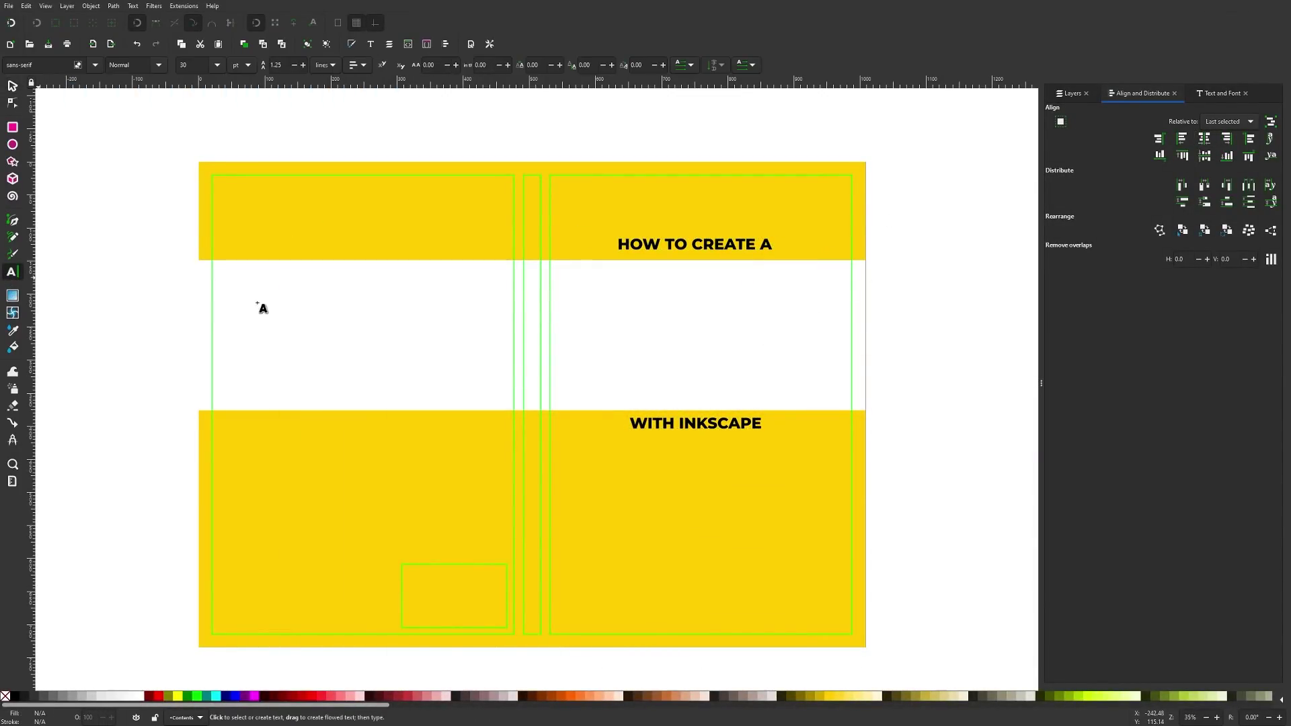
{"action": "left_click", "coordinate": [627, 301]}
{"action": "left_click", "coordinate": [629, 300]}
{"action": "type", "text": "DESIGN"}
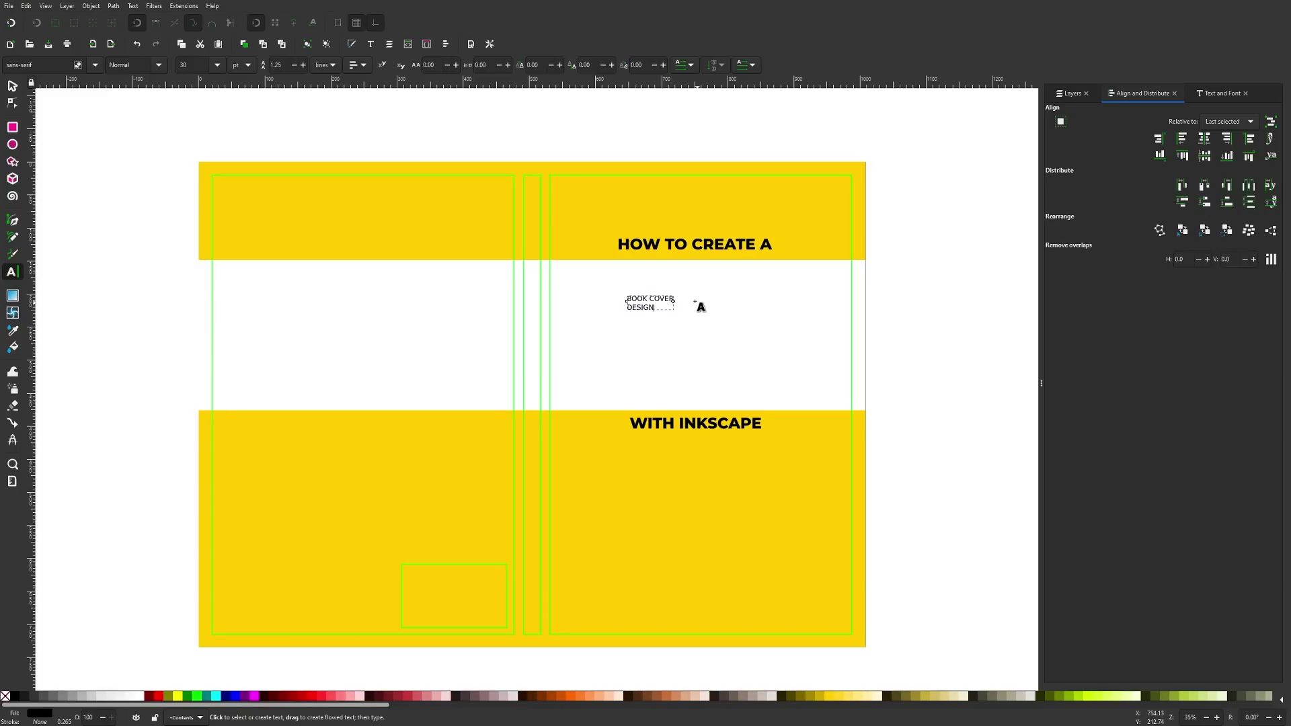
- Set the "BOOK COVER DESIGN" title in Serrona Sans with centred line alignment
{"action": "left_click", "coordinate": [1236, 95]}
{"action": "type", "text": "serr"}
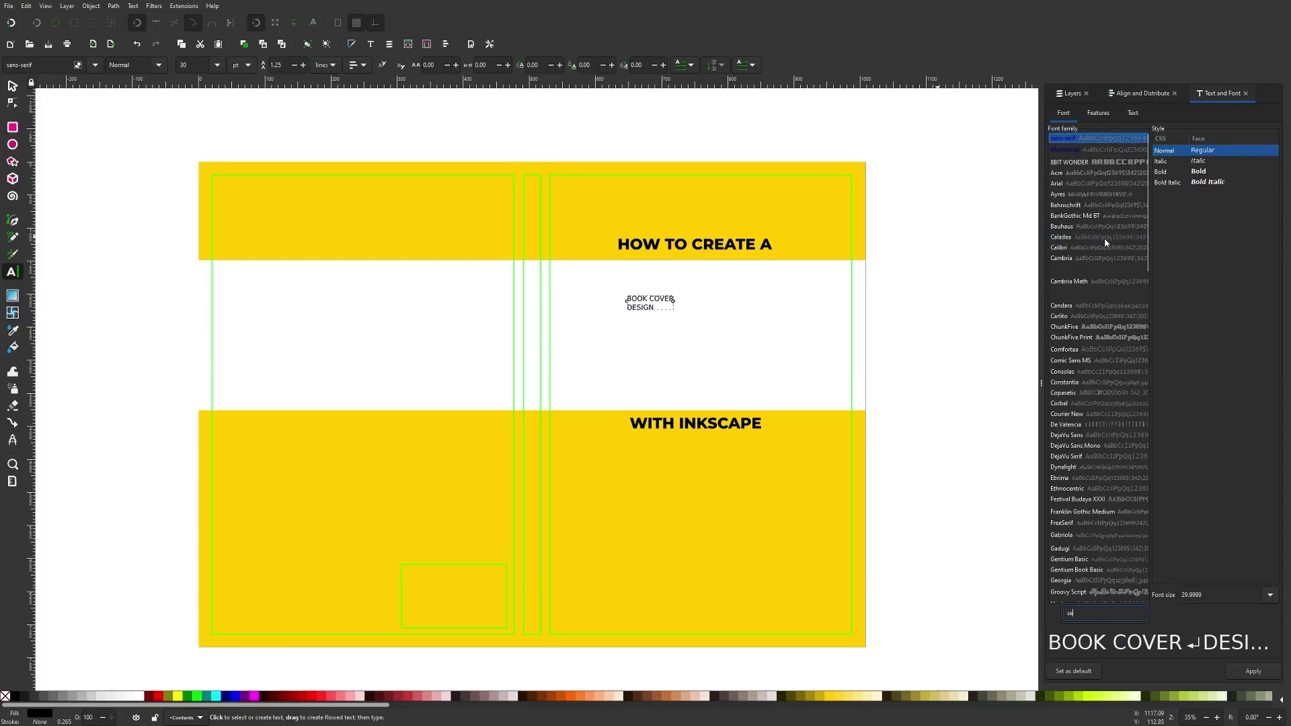
{"action": "left_click", "coordinate": [1259, 671]}
{"action": "left_click", "coordinate": [357, 64]}
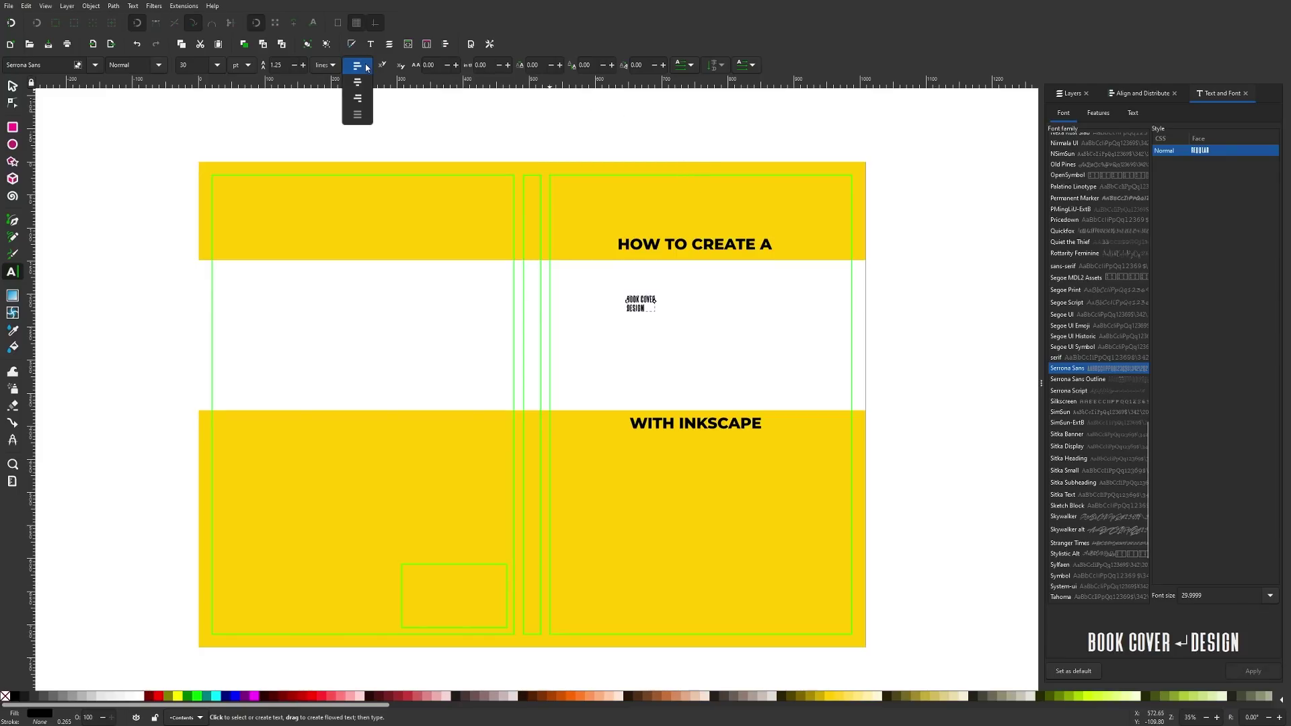
{"action": "left_click", "coordinate": [357, 88]}
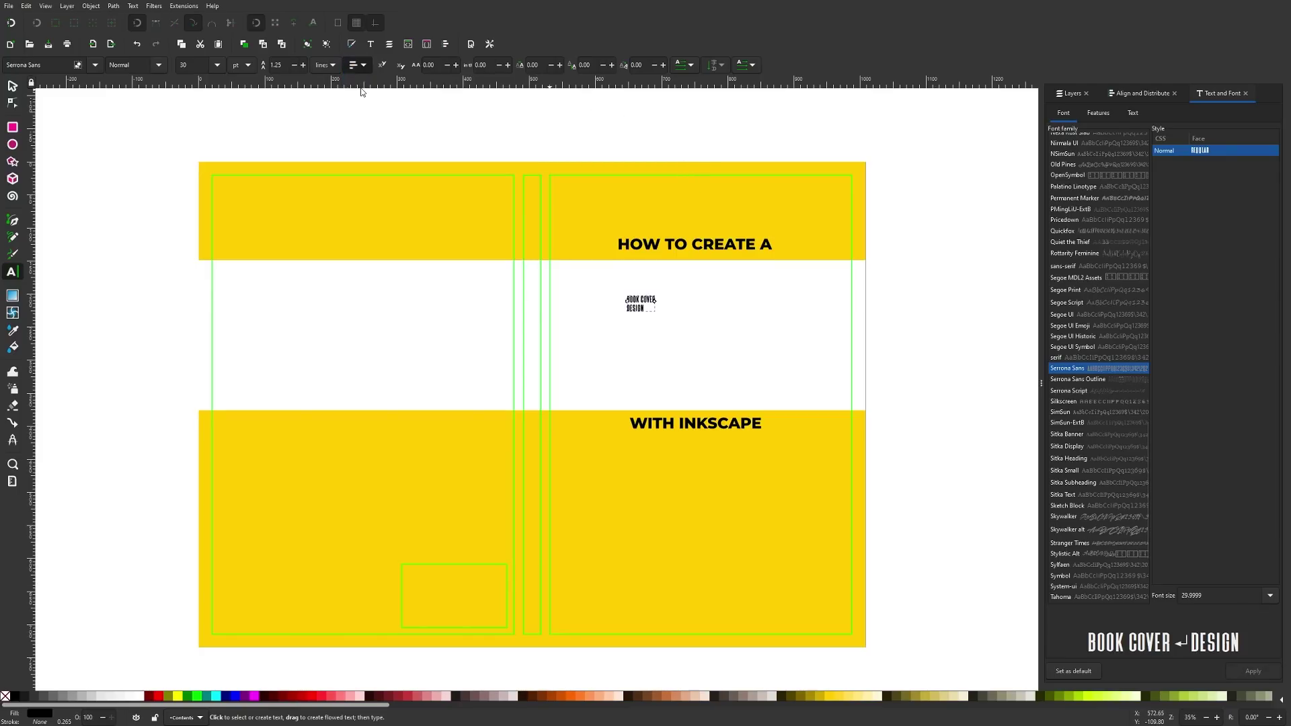
- Enlarge the "BOOK COVER DESIGN" title and move "WITH INKSCAPE" down to clear space below it
{"action": "left_click", "coordinate": [13, 86]}
{"action": "left_click_drag", "start_coordinate": [662, 321], "coordinate": [874, 435]}
{"action": "left_click_drag", "start_coordinate": [660, 421], "coordinate": [648, 507]}
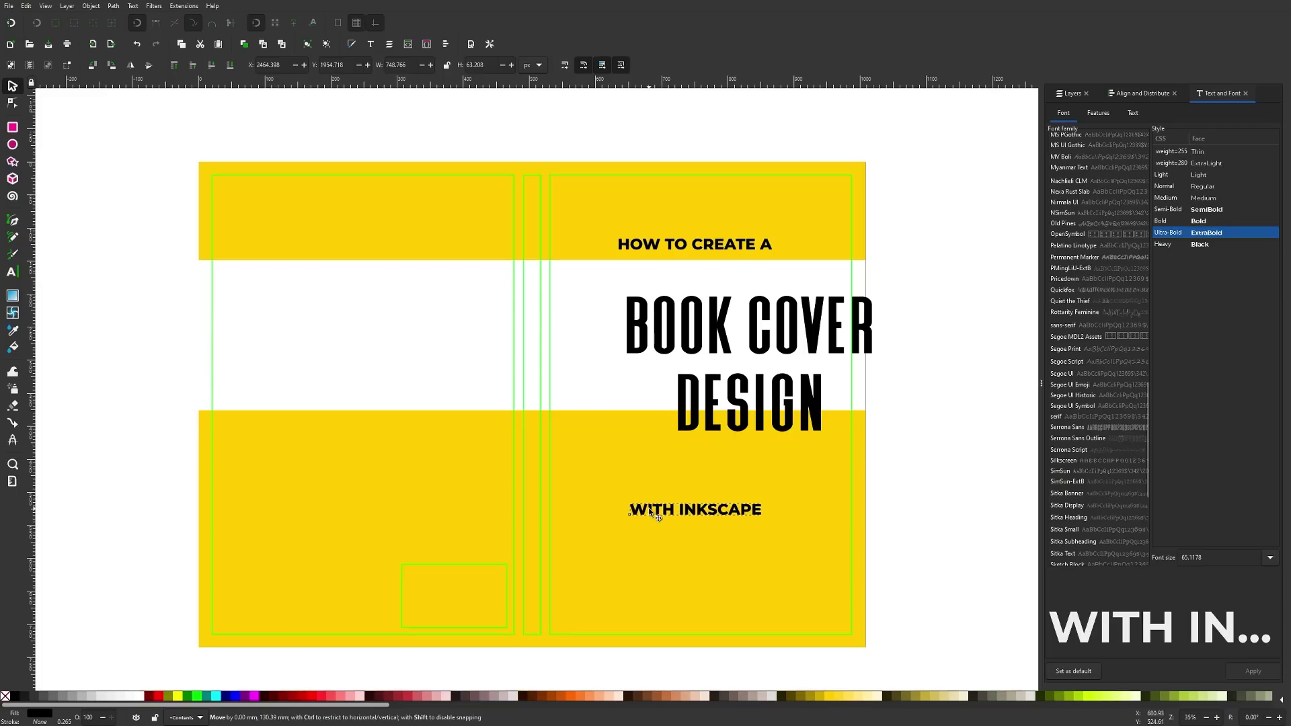
- Move the title inside the front cover's green outline and enlarge it to about 1634 px wide
{"action": "left_click", "coordinate": [720, 334]}
{"action": "left_click_drag", "start_coordinate": [721, 336], "coordinate": [693, 318]}
{"action": "left_click_drag", "start_coordinate": [804, 408], "coordinate": [845, 437]}
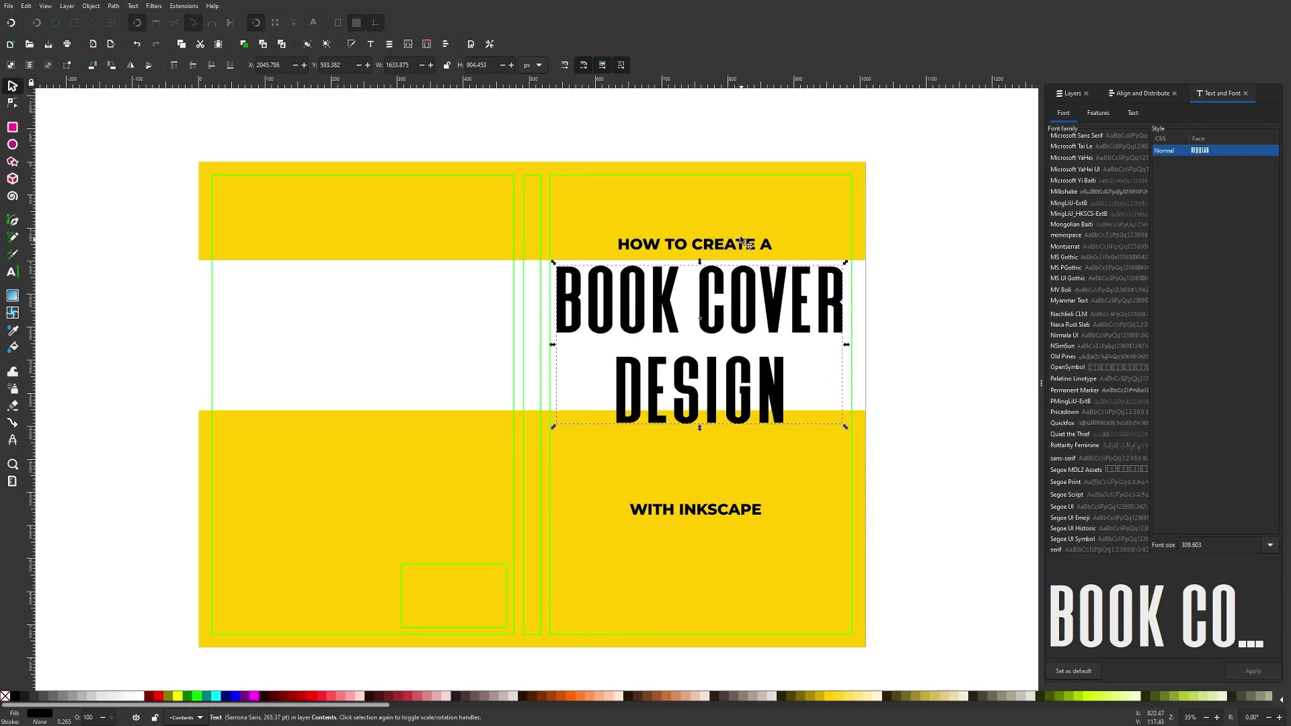
- Centre the "BOOK COVER DESIGN" title horizontally with "HOW TO CREATE A"
{"action": "left_click", "coordinate": [737, 245], "text": "shift"}
{"action": "left_click", "coordinate": [1141, 93]}
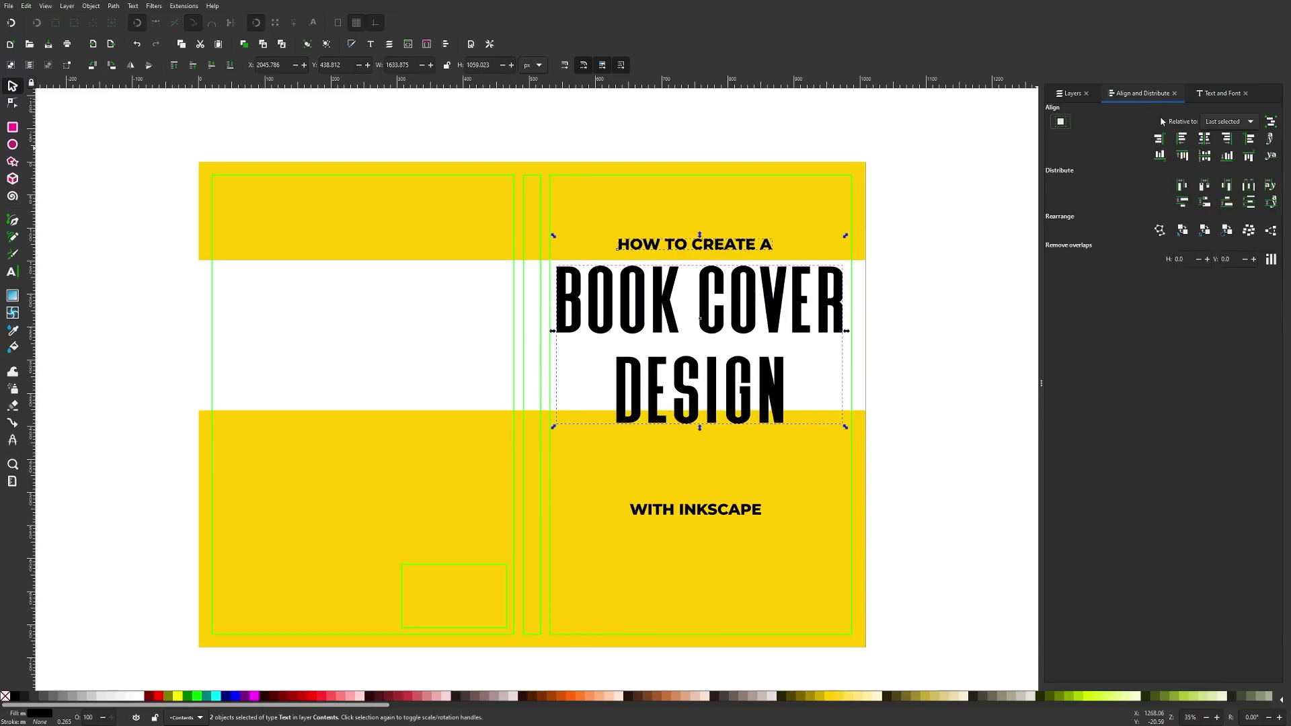
{"action": "left_click", "coordinate": [1206, 142]}
- Extend the white band downward to about 997 px tall so it reaches below the title
{"action": "left_click", "coordinate": [905, 348]}
{"action": "left_click", "coordinate": [804, 378]}
{"action": "left_click_drag", "start_coordinate": [533, 415], "coordinate": [546, 436]}
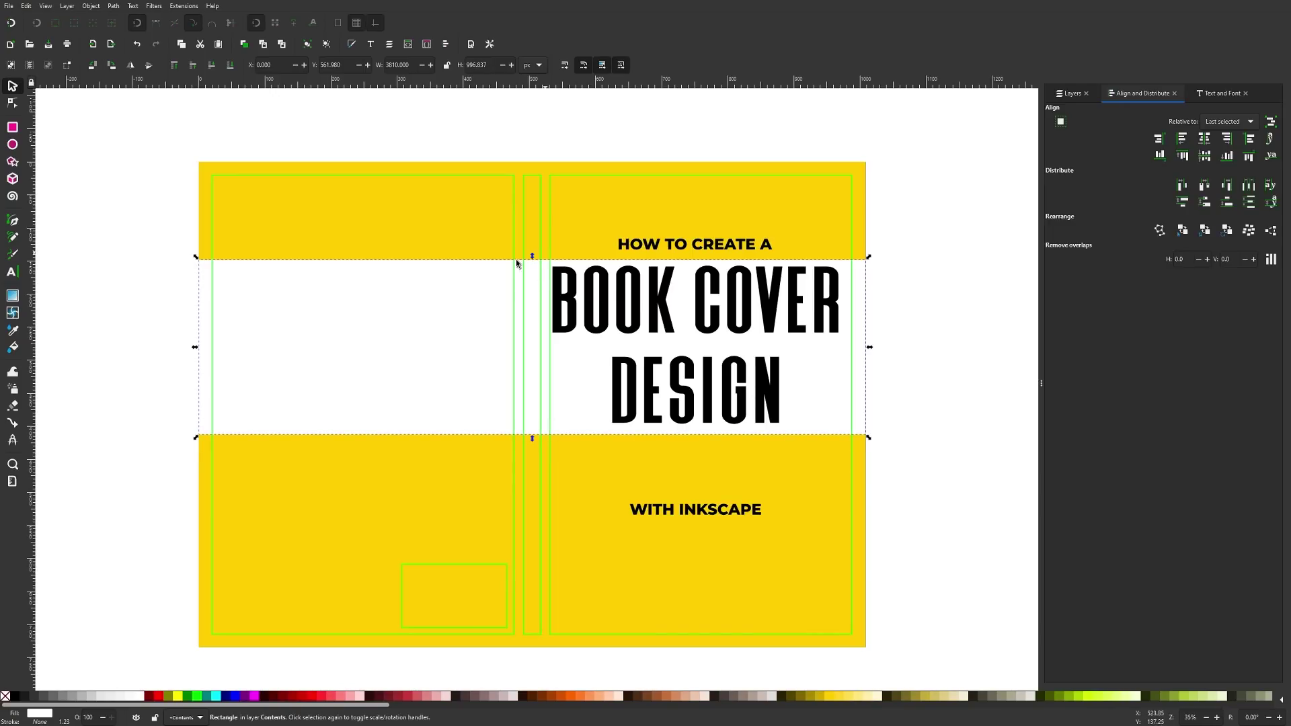
- Extend the white band upward to about 1037 px tall and reposition "HOW TO CREATE A" and "WITH INKSCAPE" close outside its edges
{"action": "left_click_drag", "start_coordinate": [532, 261], "coordinate": [542, 254]}
{"action": "left_click_drag", "start_coordinate": [723, 244], "coordinate": [723, 232]}
{"action": "left_click_drag", "start_coordinate": [714, 515], "coordinate": [714, 467]}
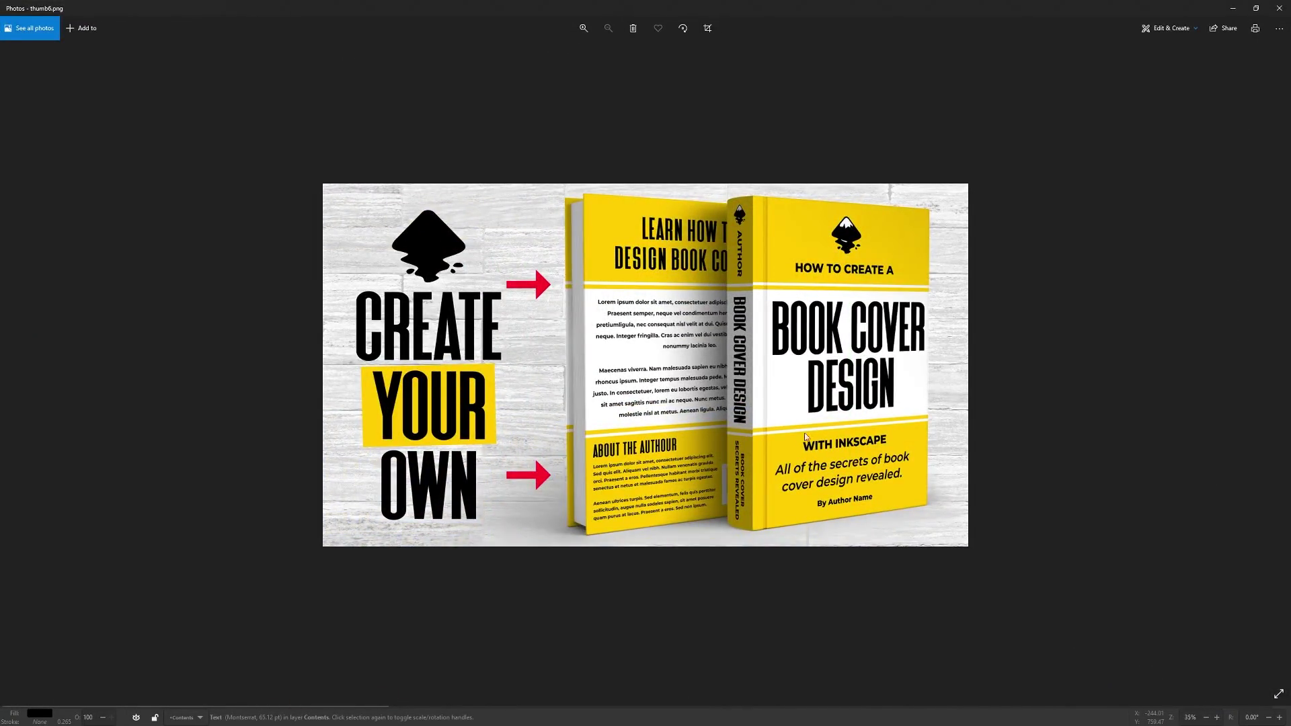
- Duplicate the white band into two thin full-width stripes about 23 px tall, one just below and one just above the band
{"action": "left_click", "coordinate": [1242, 9]}
{"action": "left_click", "coordinate": [406, 368]}
{"action": "key", "text": "Home"}
{"action": "left_click_drag", "start_coordinate": [609, 303], "coordinate": [608, 493]}
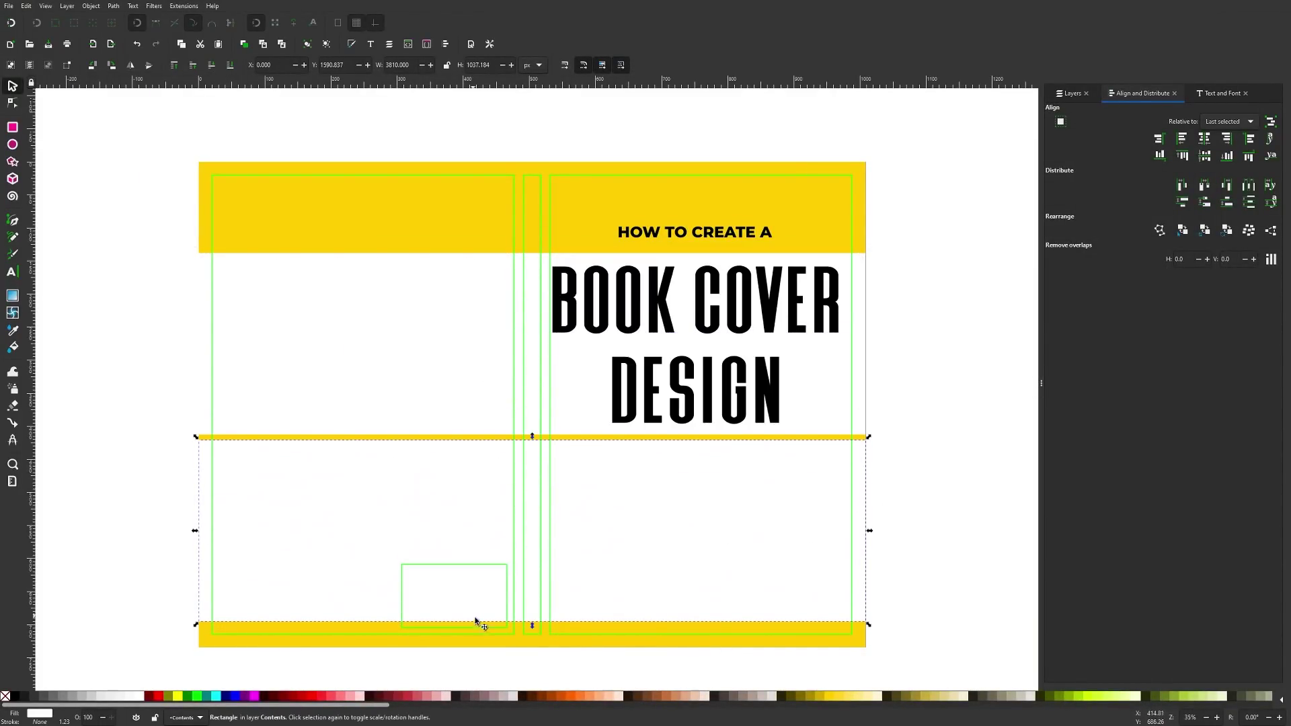
{"action": "left_click_drag", "start_coordinate": [532, 626], "coordinate": [630, 258]}
{"action": "key", "text": "ctrl+d"}
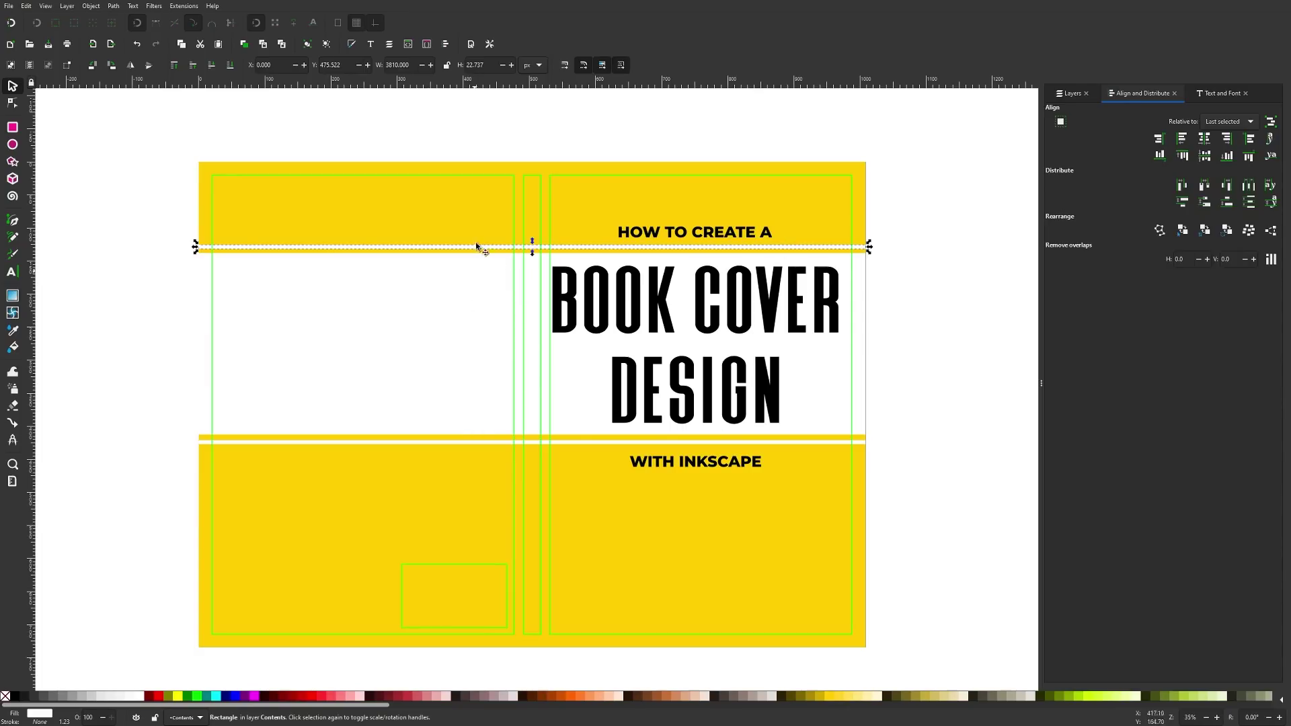
- Distribute the white band and its two thin stripes with equal vertical gaps
{"action": "left_click", "coordinate": [356, 306], "text": "shift"}
{"action": "left_click", "coordinate": [417, 441], "text": "shift"}
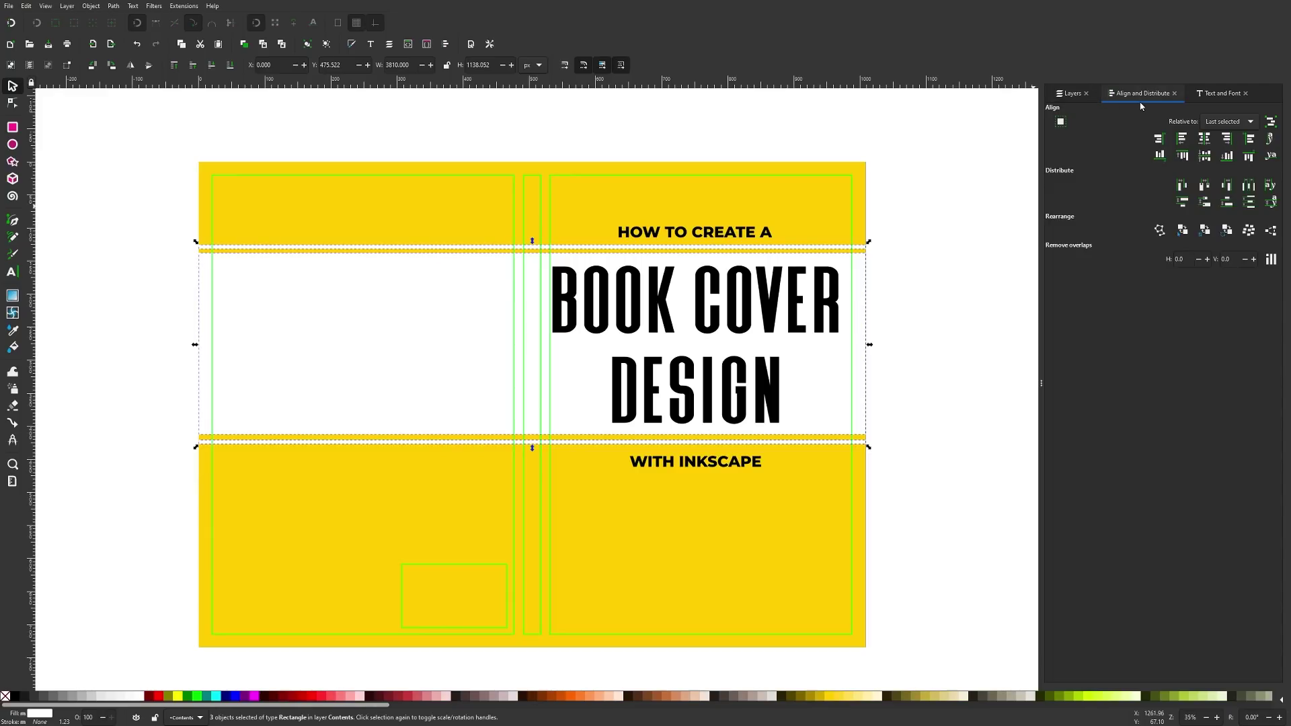
{"action": "left_click", "coordinate": [1250, 202]}
- Centre the "BOOK COVER DESIGN" title vertically on the white band
{"action": "left_click", "coordinate": [775, 390]}
{"action": "left_click", "coordinate": [822, 368], "text": "shift"}
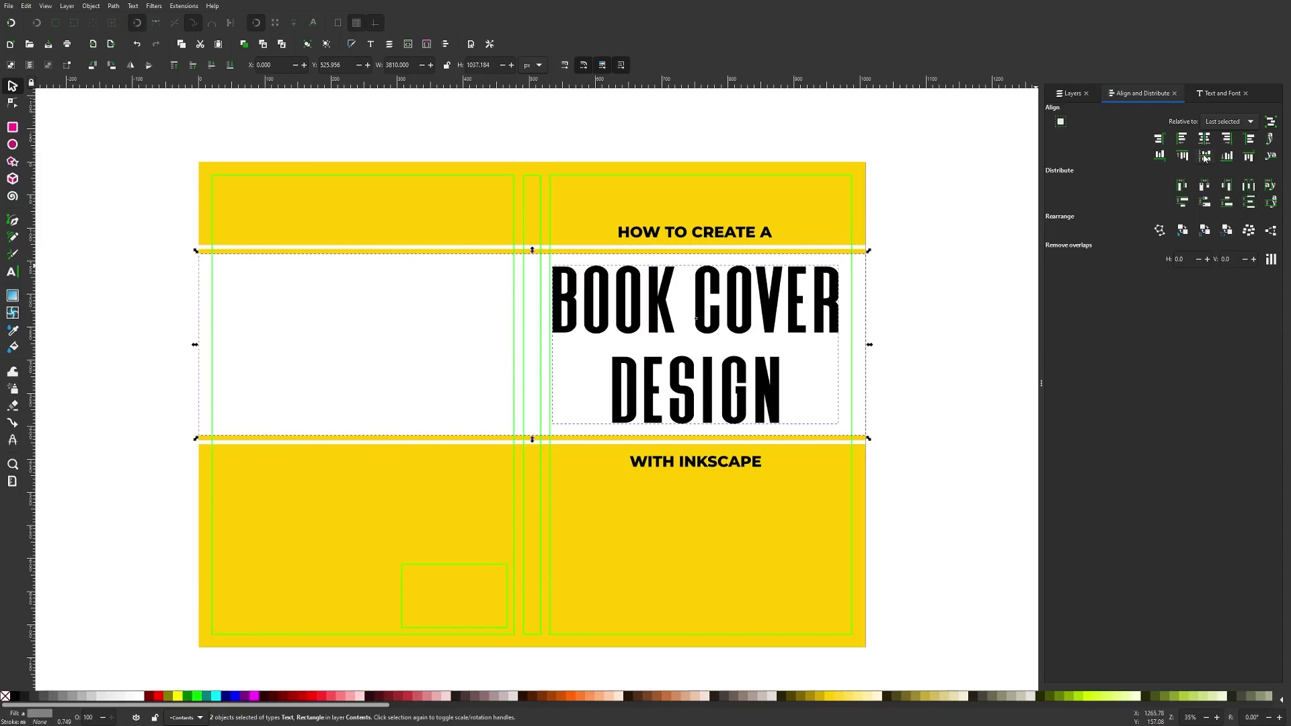
{"action": "left_click", "coordinate": [915, 319]}
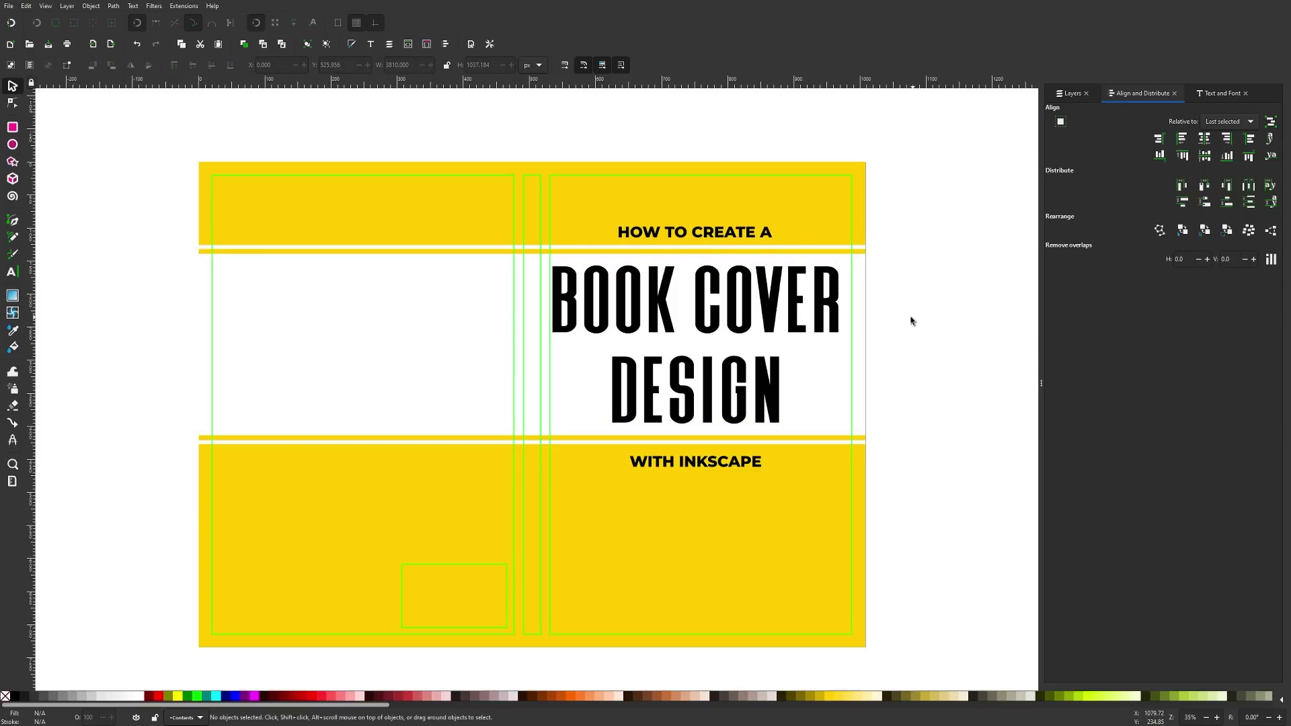
- Centre both small text lines horizontally on the title shifted slightly right, and move "WITH INKSCAPE" up closer to the lower stripe
{"action": "scroll", "coordinate": [844, 340], "scroll_direction": "up", "scroll_amount": 1}
{"action": "left_click_drag", "start_coordinate": [689, 327], "coordinate": [697, 326]}
{"action": "left_click", "coordinate": [677, 524]}
{"action": "left_click", "coordinate": [666, 190], "text": "shift"}
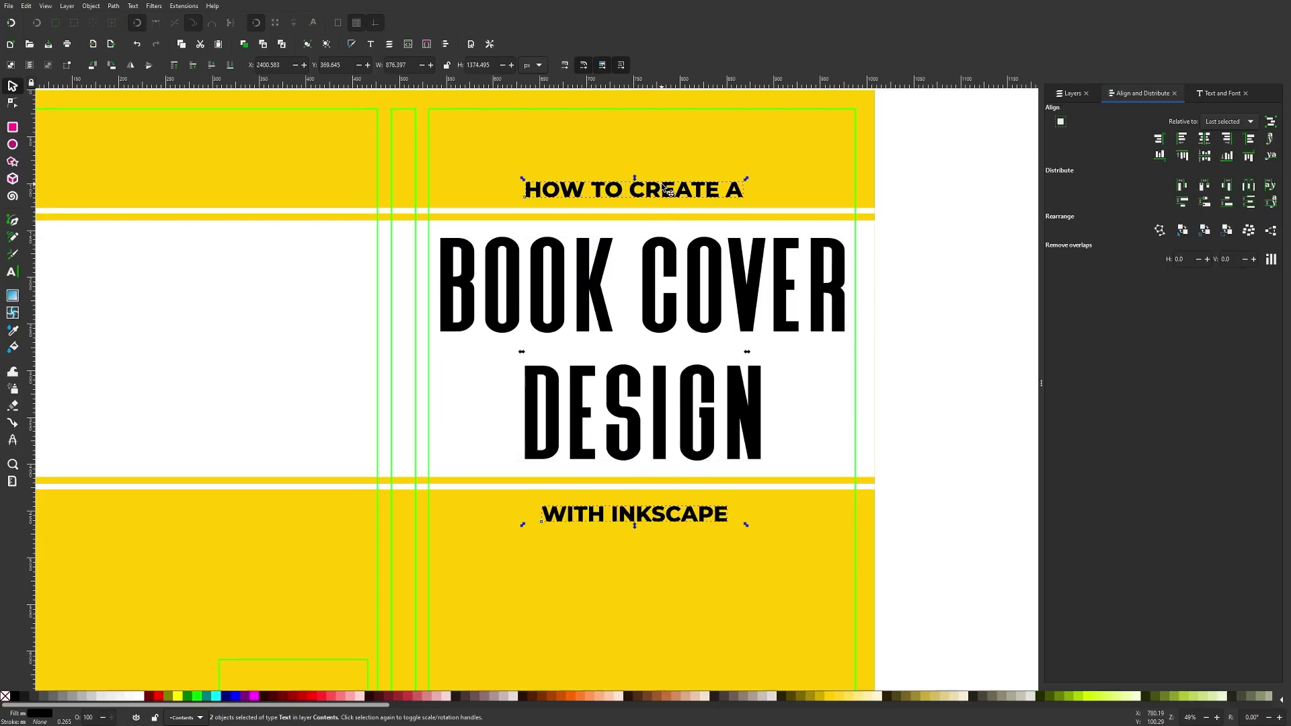
{"action": "left_click", "coordinate": [655, 284], "text": "shift"}
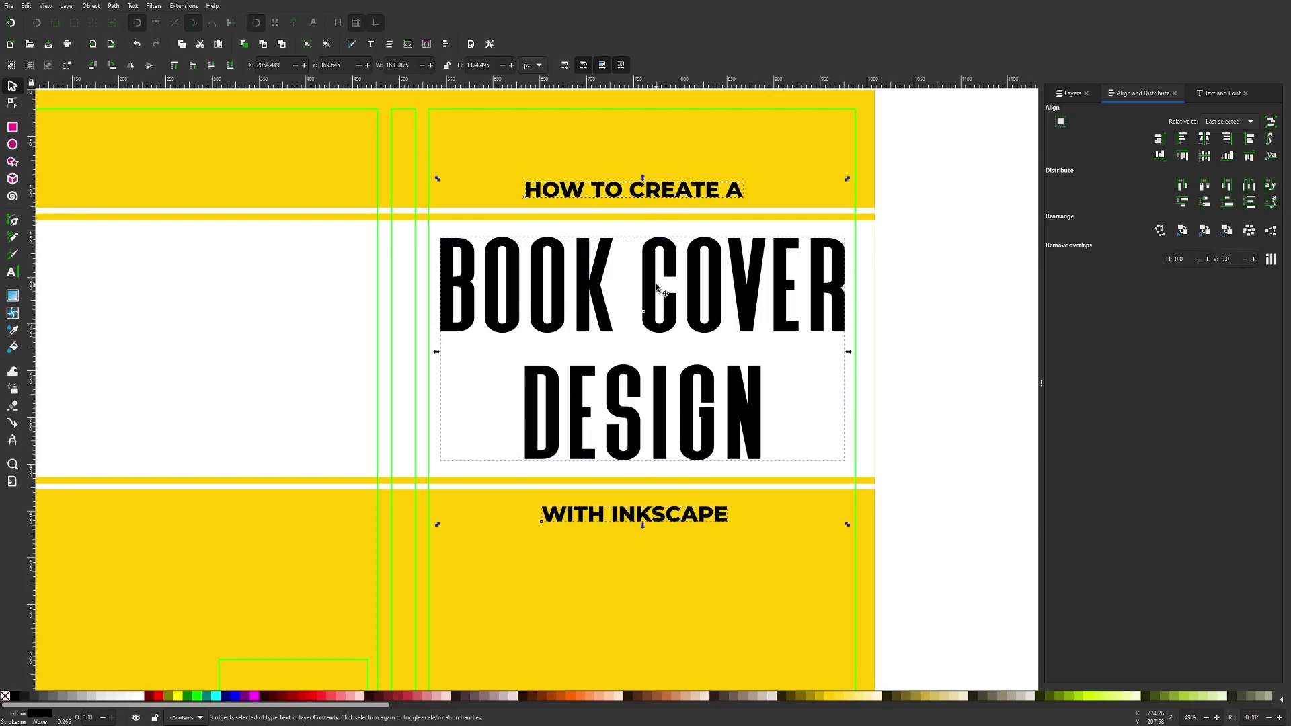
{"action": "left_click", "coordinate": [1203, 144]}
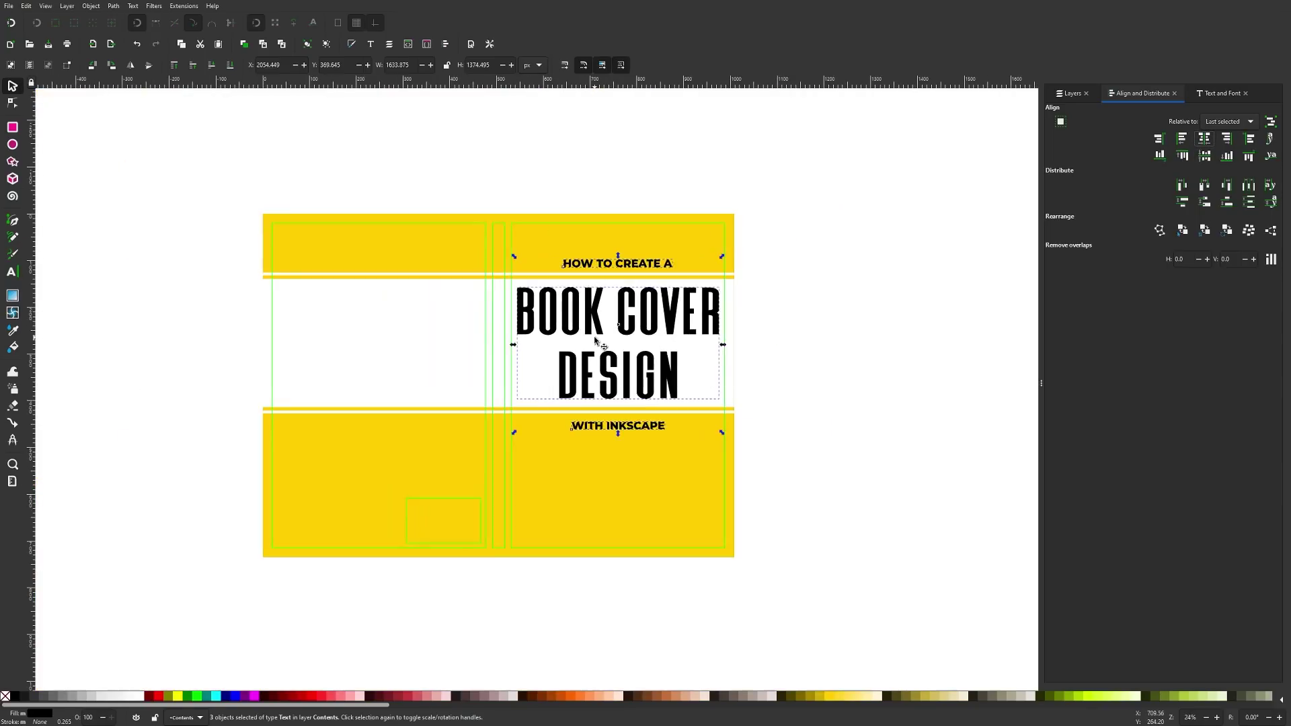
{"action": "scroll", "coordinate": [593, 336], "scroll_direction": "down", "scroll_amount": 2}
{"action": "scroll", "coordinate": [514, 353], "scroll_direction": "up", "scroll_amount": 1}
{"action": "left_click", "coordinate": [885, 427]}
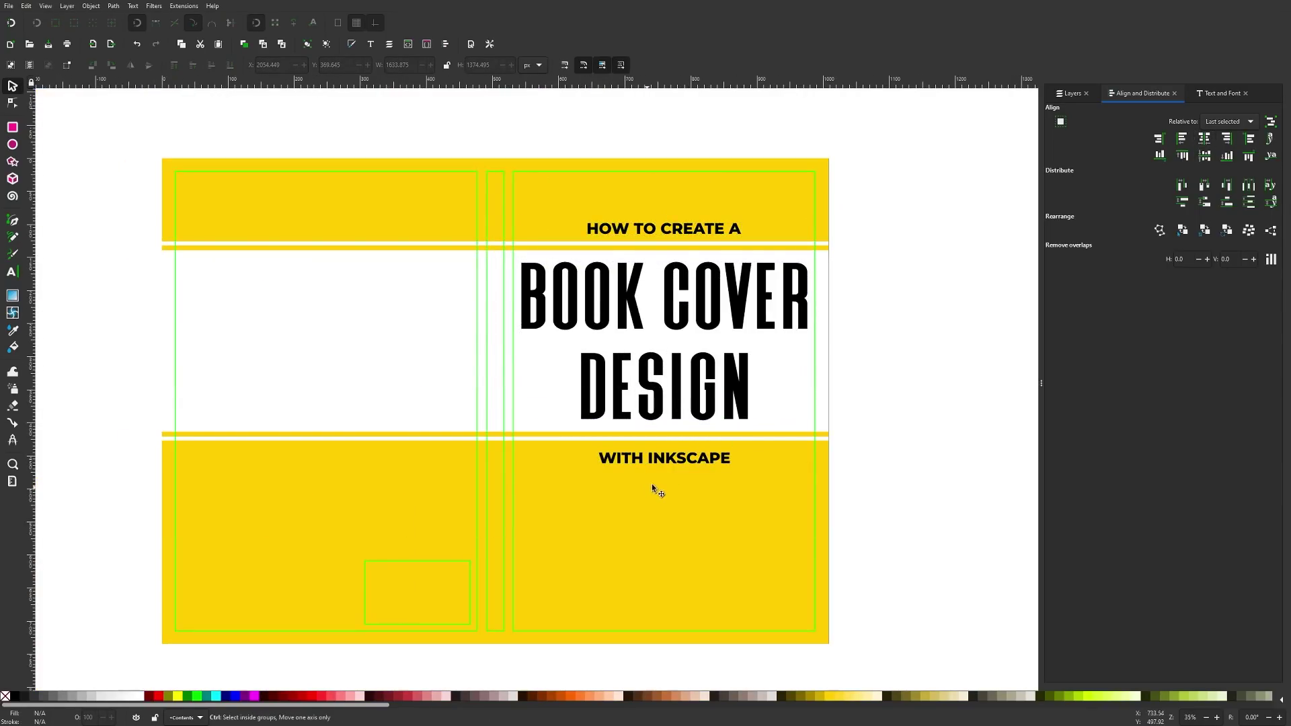
{"action": "left_click_drag", "start_coordinate": [677, 460], "coordinate": [679, 454]}
{"action": "left_click", "coordinate": [913, 391]}
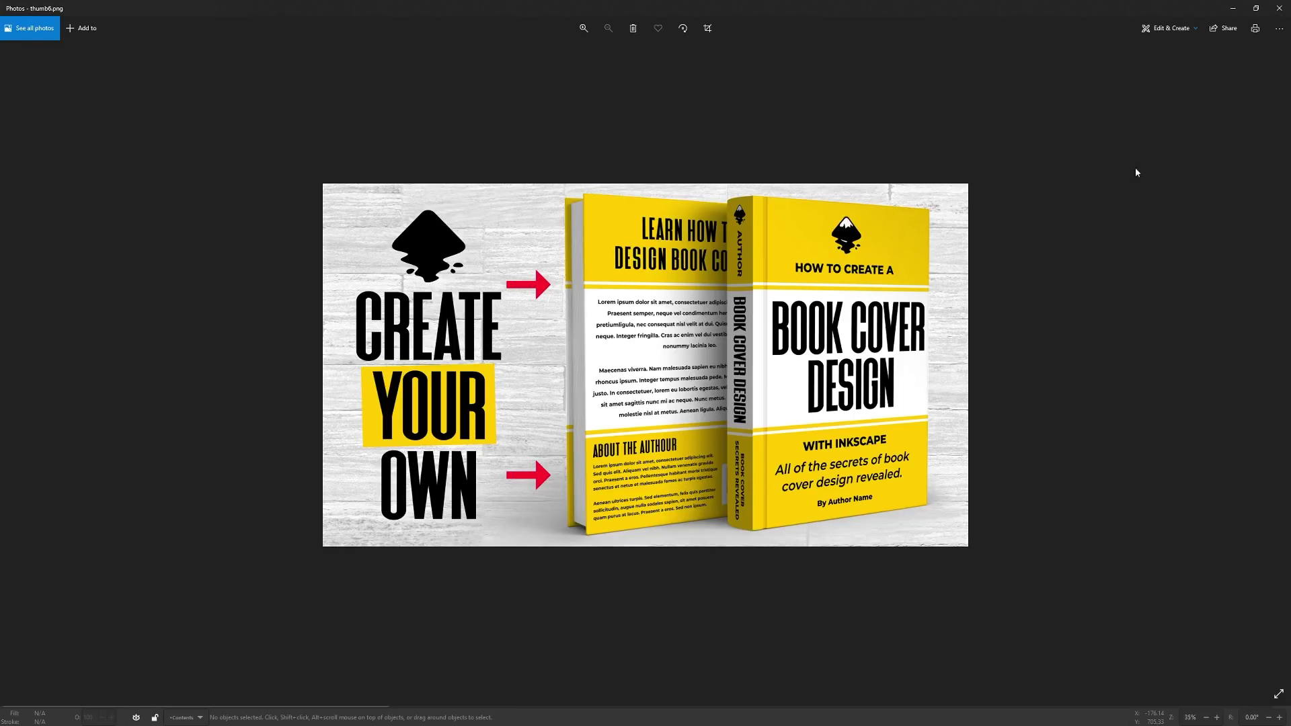
- Add the centred two-line subtitle "All of the secrets of book cover design revealed" in Montserrat SemiBold below "WITH INKSCAPE", about 1416 px wide
{"action": "left_click", "coordinate": [1233, 8]}
{"action": "type", "text": "All of the secrets of bo"}
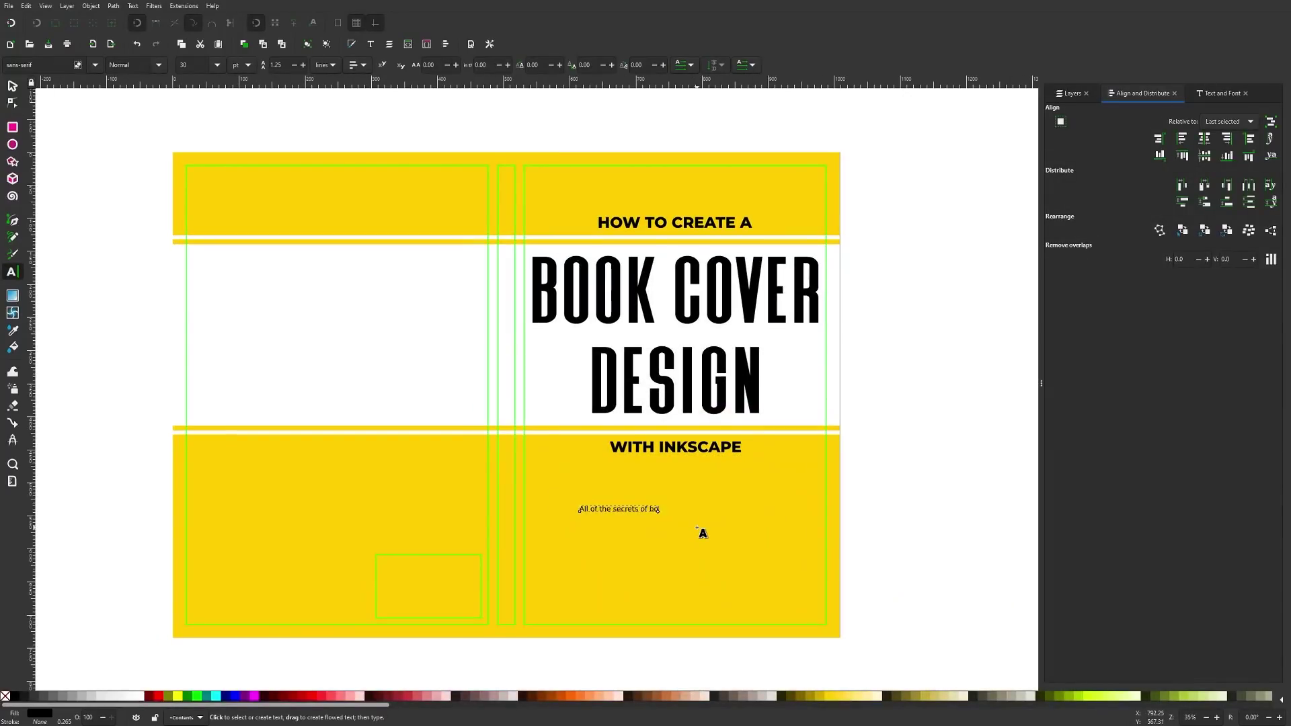
{"action": "key", "text": "Return"}
{"action": "type", "text": "cover design revealed"}
{"action": "scroll", "coordinate": [700, 531], "scroll_direction": "up", "scroll_amount": 1}
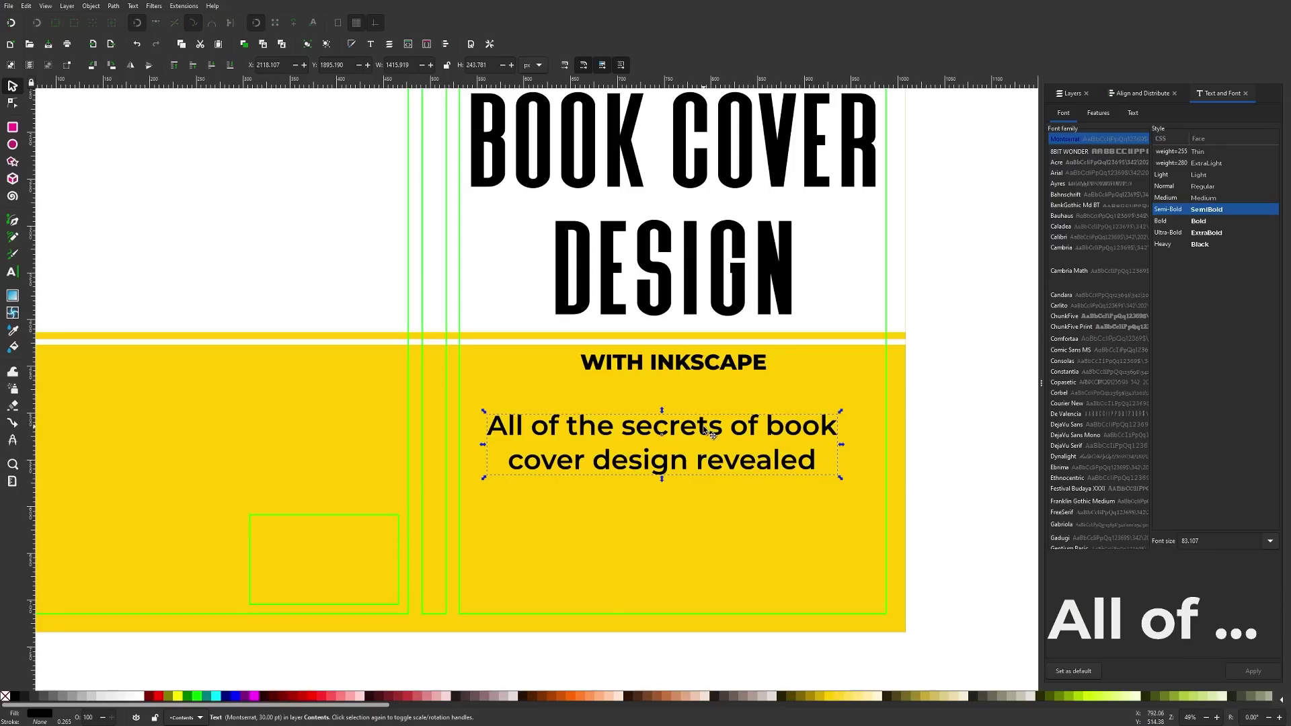
- Skew the subtitle to the right into an italic slant about 1430 px wide and move it up slightly
{"action": "left_click", "coordinate": [669, 432]}
{"action": "left_click_drag", "start_coordinate": [661, 411], "coordinate": [667, 413]}
{"action": "mouse_move", "coordinate": [729, 440]}
{"action": "left_mouse_down"}
{"action": "mouse_move", "coordinate": [741, 439]}
{"action": "mouse_move", "coordinate": [723, 434]}
{"action": "left_mouse_up"}
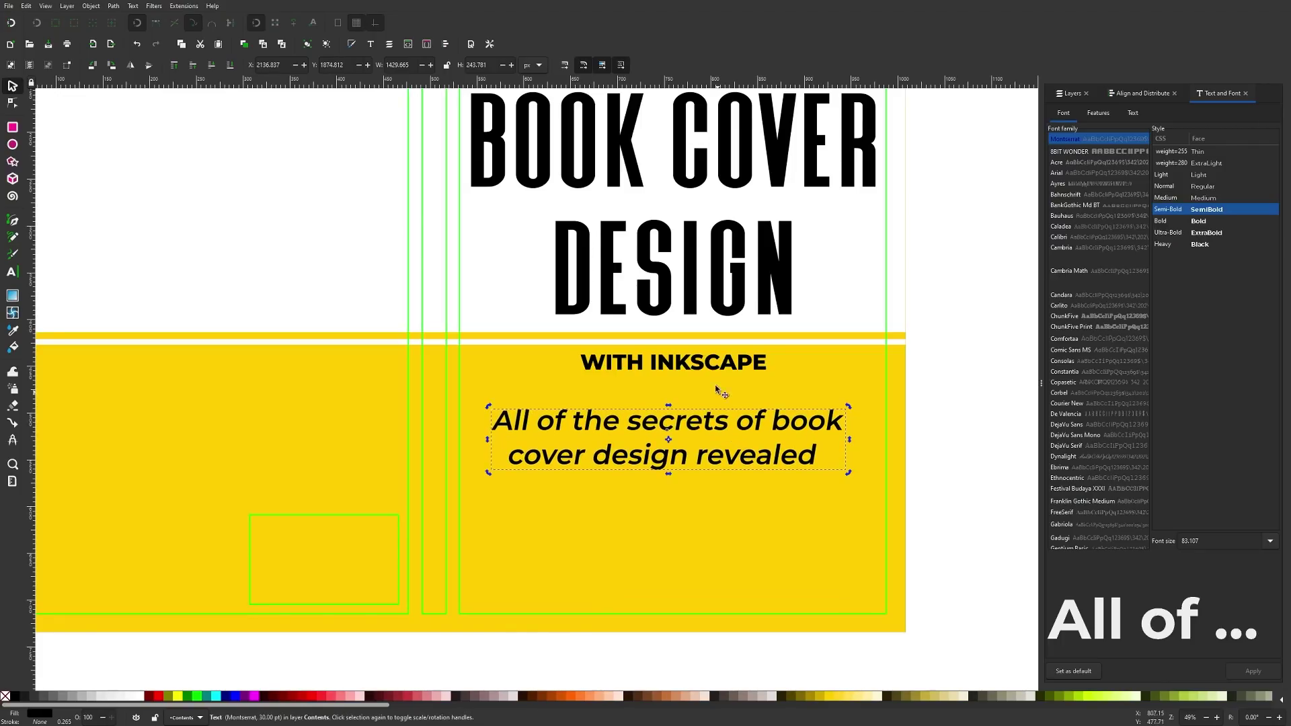
- Centre the slanted subtitle horizontally with "WITH INKSCAPE"
{"action": "left_click", "coordinate": [725, 370], "text": "shift"}
{"action": "left_click", "coordinate": [1141, 93]}
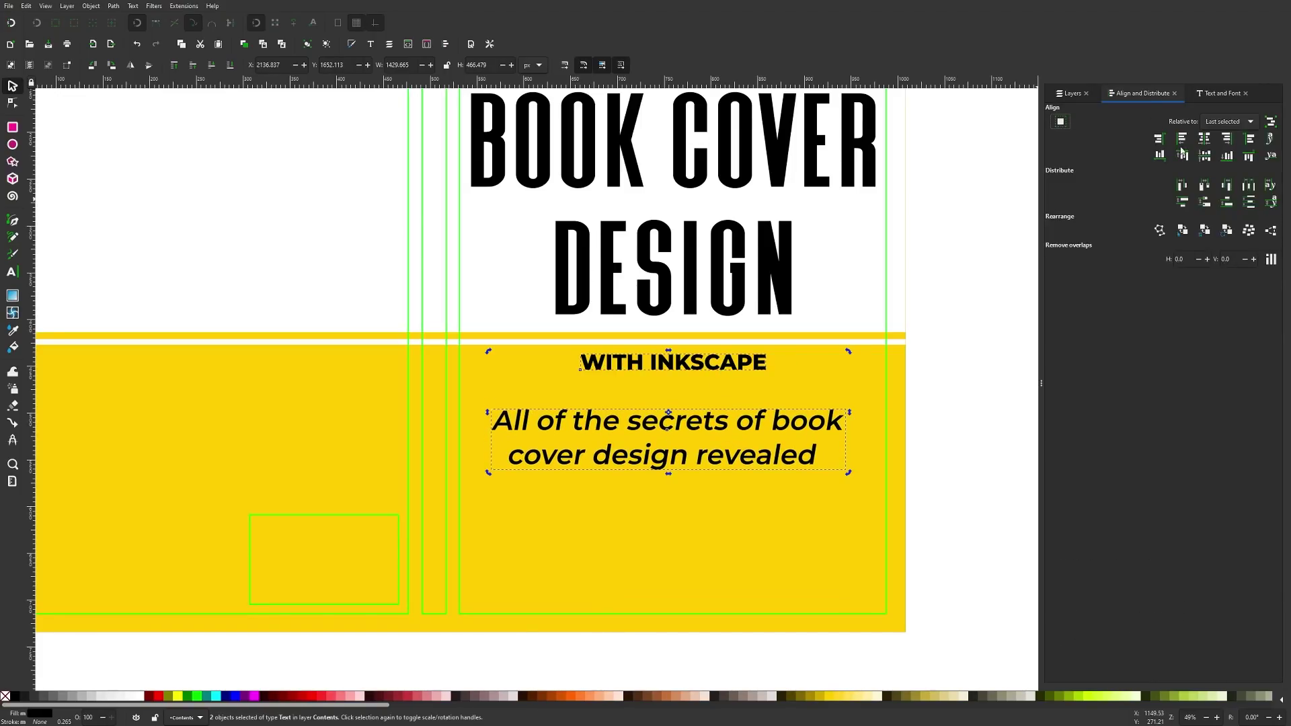
{"action": "left_click", "coordinate": [1203, 142]}
{"action": "left_click", "coordinate": [903, 411]}
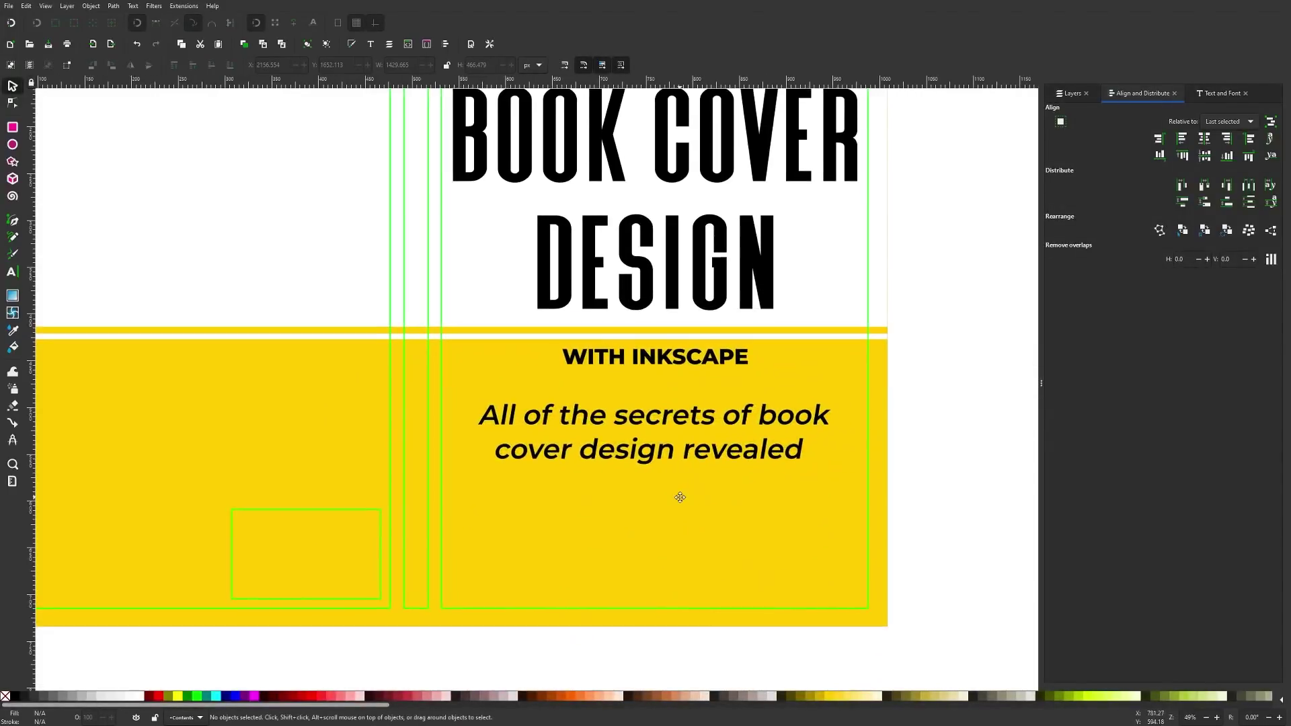
- Place a copy of "WITH INKSCAPE" below the subtitle and change its text to "By Author Name"
{"action": "scroll", "coordinate": [607, 464], "scroll_direction": "left", "scroll_amount": 1}
{"action": "left_click", "coordinate": [693, 358]}
{"action": "key", "text": "ctrl+c"}
{"action": "key", "text": "ctrl+v"}
{"action": "key", "text": "t"}
{"action": "key", "text": "BackSpace"}
{"action": "key", "text": "BackSpace"}
{"action": "key", "text": "BackSpace"}
{"action": "key", "text": "BackSpace"}
{"action": "key", "text": "BackSpace"}
{"action": "key", "text": "BackSpace"}
{"action": "key", "text": "BackSpace"}
{"action": "key", "text": "BackSpace"}
{"action": "key", "text": "BackSpace"}
{"action": "key", "text": "BackSpace"}
{"action": "key", "text": "BackSpace"}
{"action": "key", "text": "BackSpace"}
{"action": "key", "text": "BackSpace"}
{"action": "type", "text": "By Author Name"}
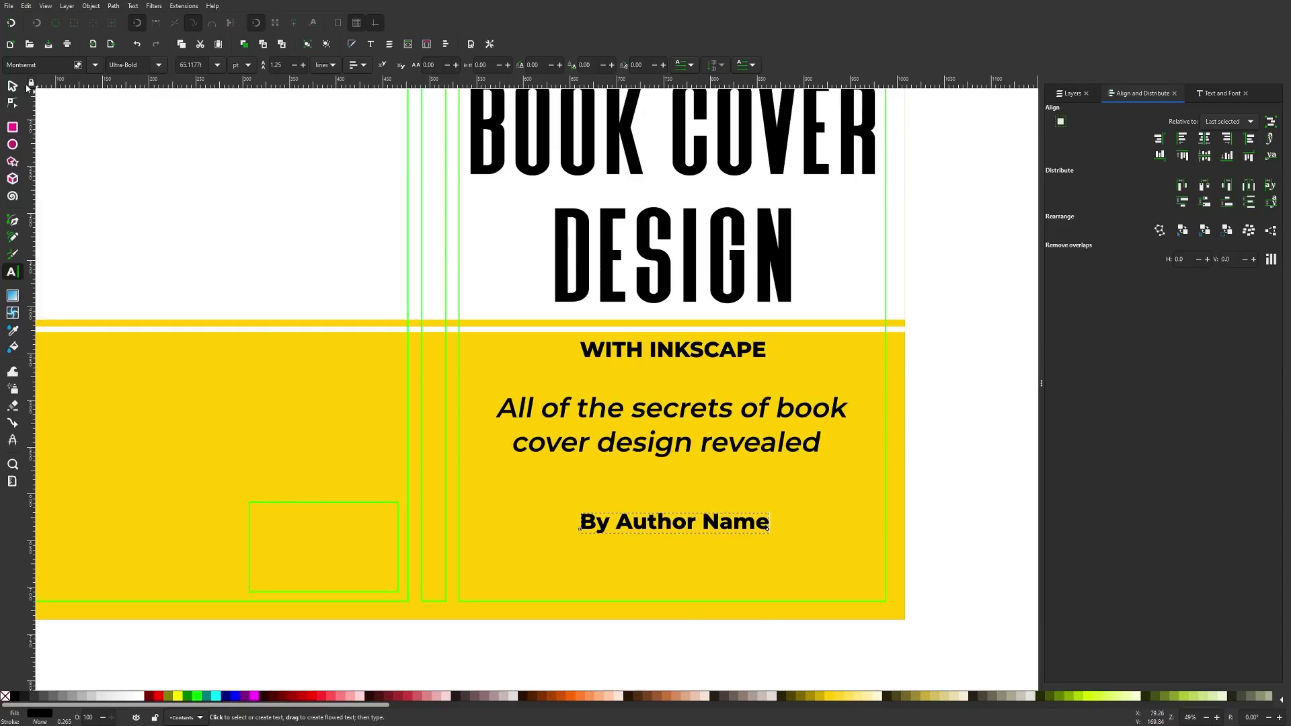
- Shrink "By Author Name" to about 485 px wide and place it near the lower edge of the front cover's safe area
{"action": "left_click", "coordinate": [15, 86]}
{"action": "left_click_drag", "start_coordinate": [772, 536], "coordinate": [706, 577]}
{"action": "scroll", "coordinate": [744, 509], "scroll_direction": "down", "scroll_amount": 1}
{"action": "scroll", "coordinate": [740, 509], "scroll_direction": "up", "scroll_amount": 2}
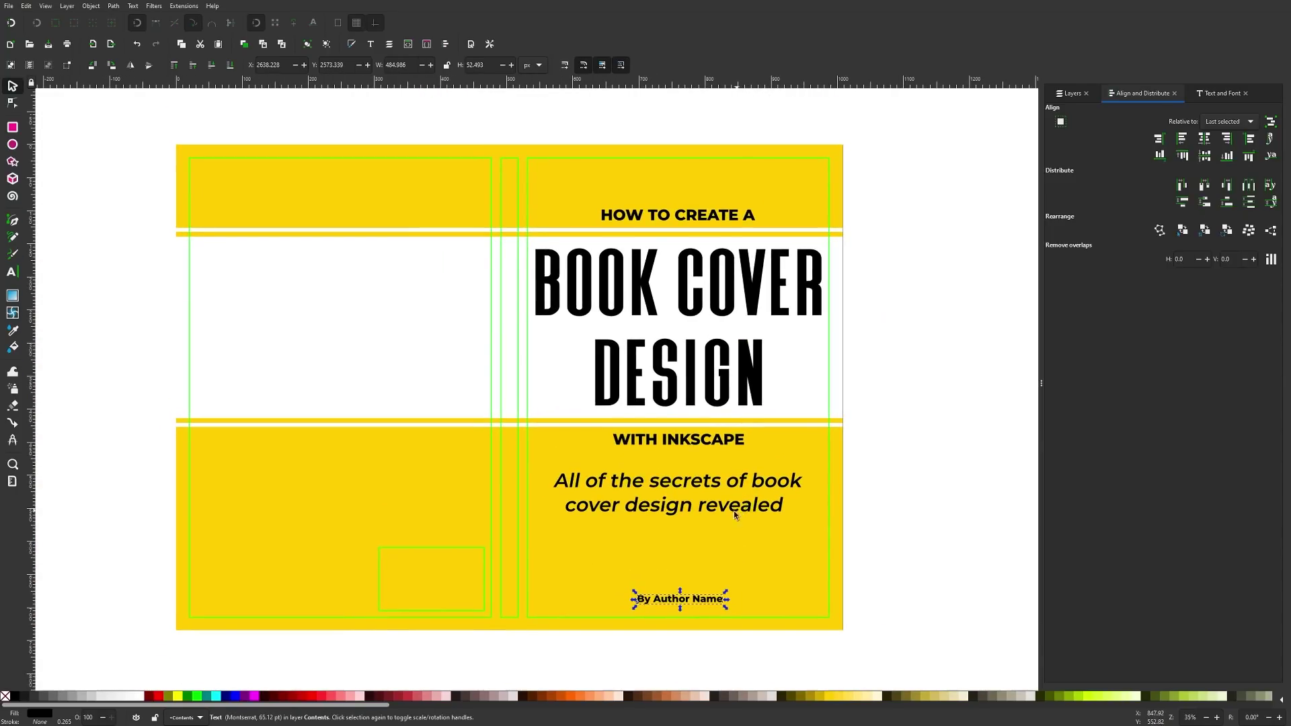
- Centre all five front-cover texts horizontally with each other and shift them left together to sit centrally in the green outline
{"action": "left_click", "coordinate": [724, 507], "text": "shift"}
{"action": "left_click", "coordinate": [958, 450]}
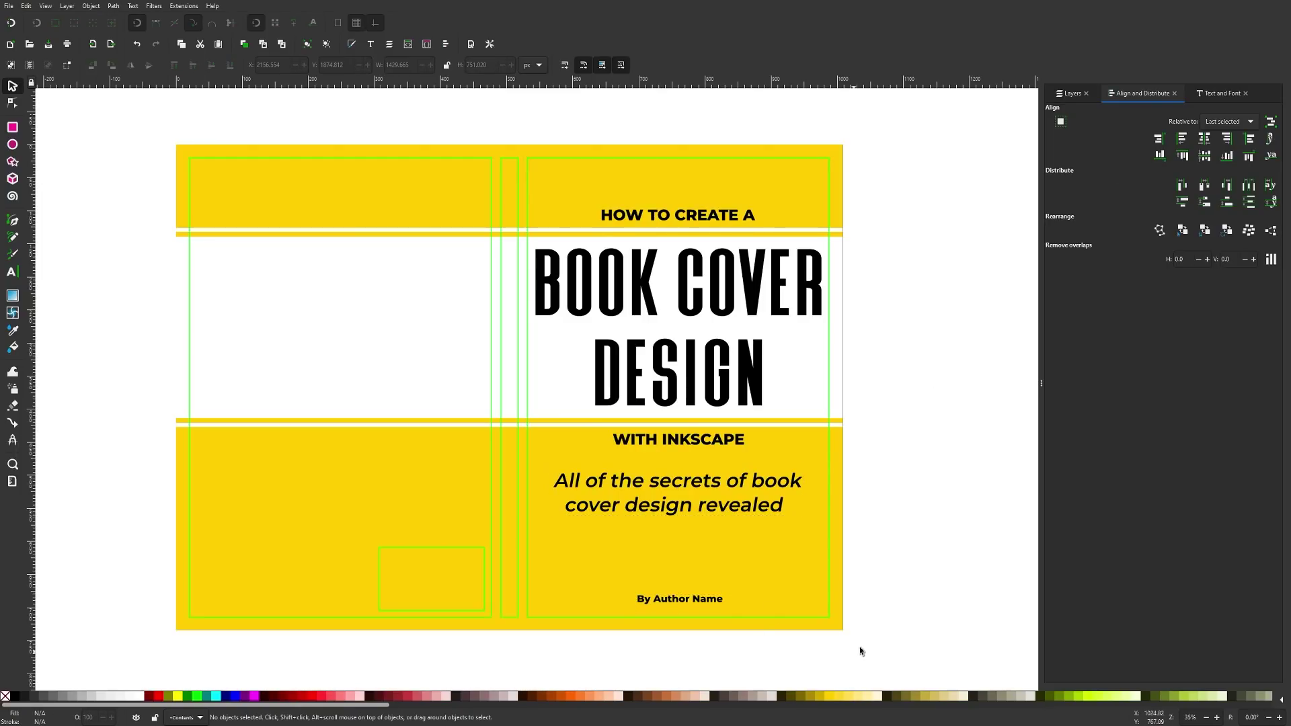
{"action": "left_click_drag", "start_coordinate": [857, 663], "coordinate": [518, 191]}
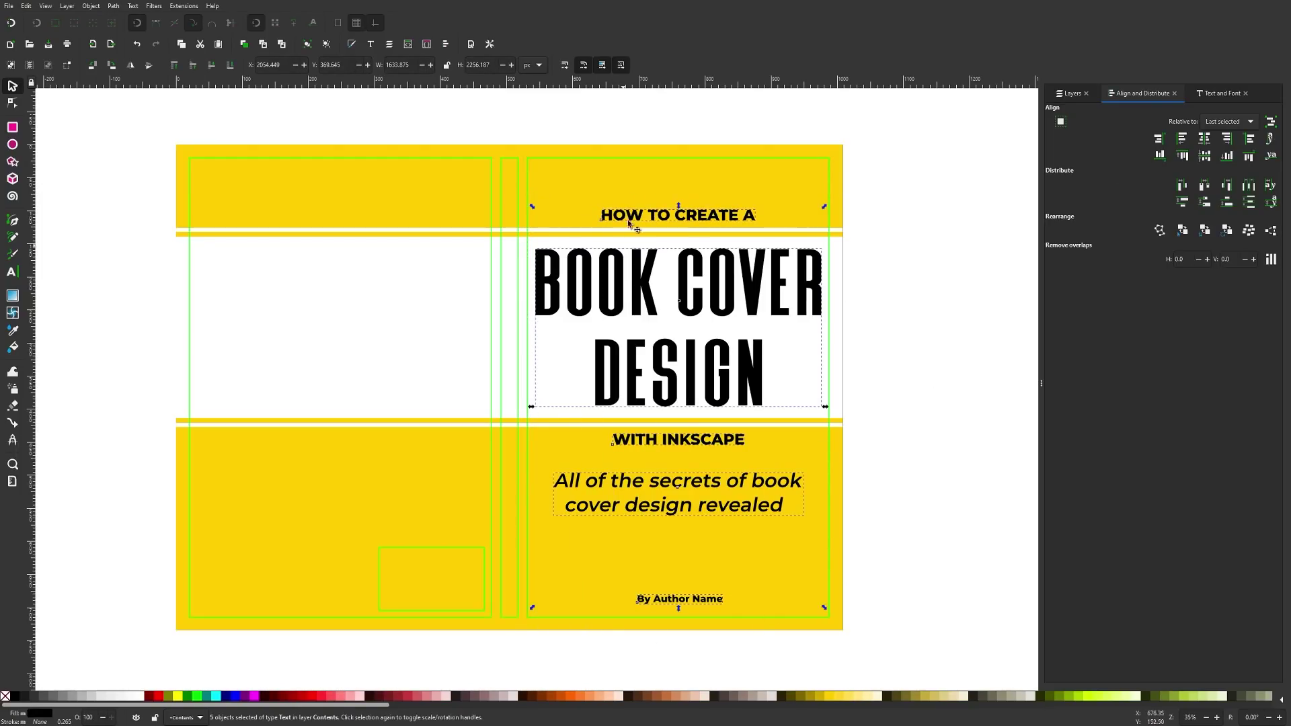
{"action": "left_click", "coordinate": [1204, 138]}
{"action": "scroll", "coordinate": [704, 306], "scroll_direction": "up", "scroll_amount": 1}
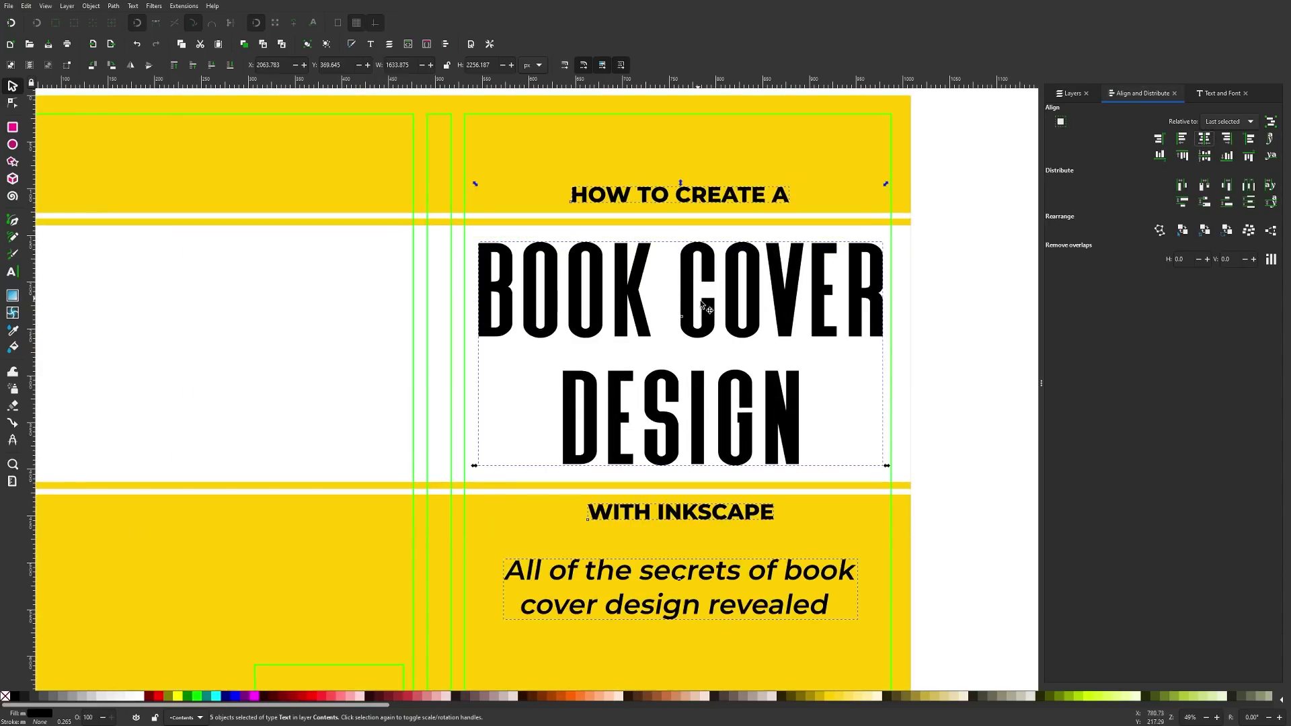
{"action": "left_click_drag", "start_coordinate": [689, 301], "coordinate": [682, 296]}
{"action": "scroll", "coordinate": [682, 296], "scroll_direction": "down", "scroll_amount": 2}
{"action": "scroll", "coordinate": [870, 461], "scroll_direction": "left", "scroll_amount": 1}
{"action": "left_click", "coordinate": [870, 461]}
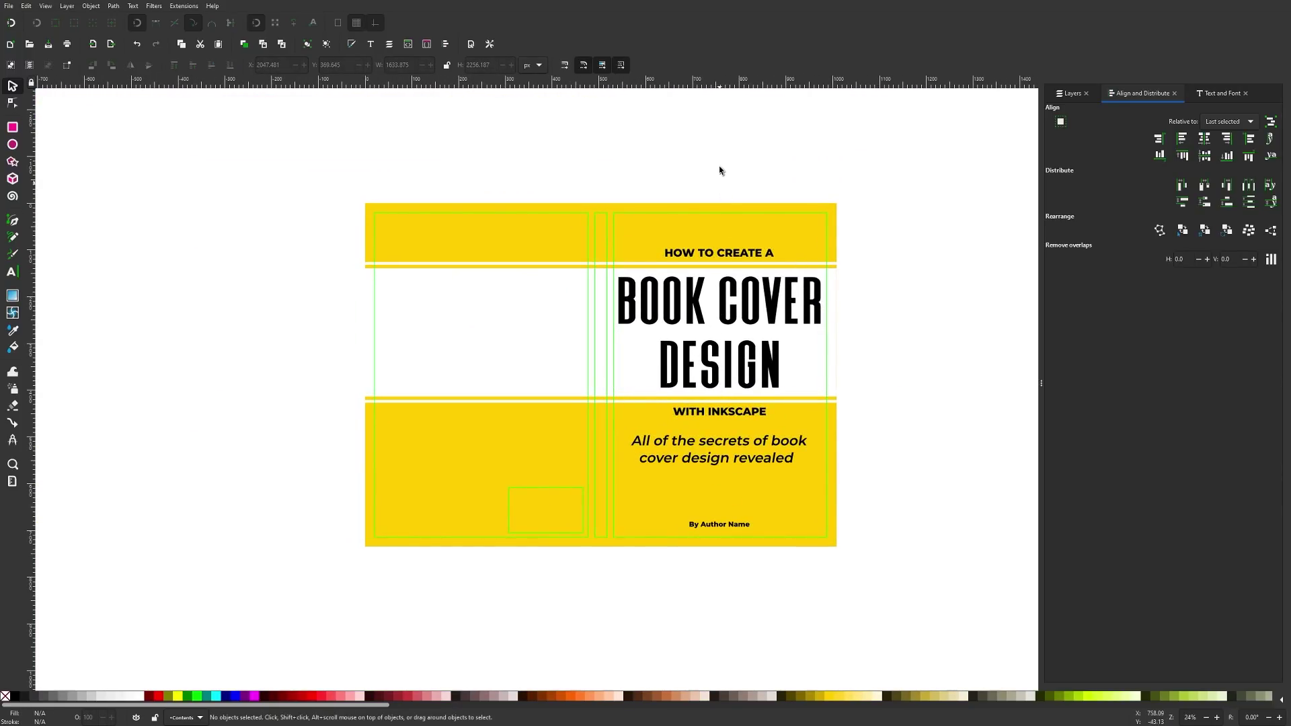
- Move the subtitle and "WITH INKSCAPE" down toward the author line
{"action": "left_click_drag", "start_coordinate": [735, 442], "coordinate": [730, 479]}
{"action": "left_click_drag", "start_coordinate": [730, 409], "coordinate": [730, 442]}
- Move the title, white band and stripes down together, and bring "HOW TO CREATE A" down just above them
{"action": "left_click_drag", "start_coordinate": [866, 416], "coordinate": [367, 261]}
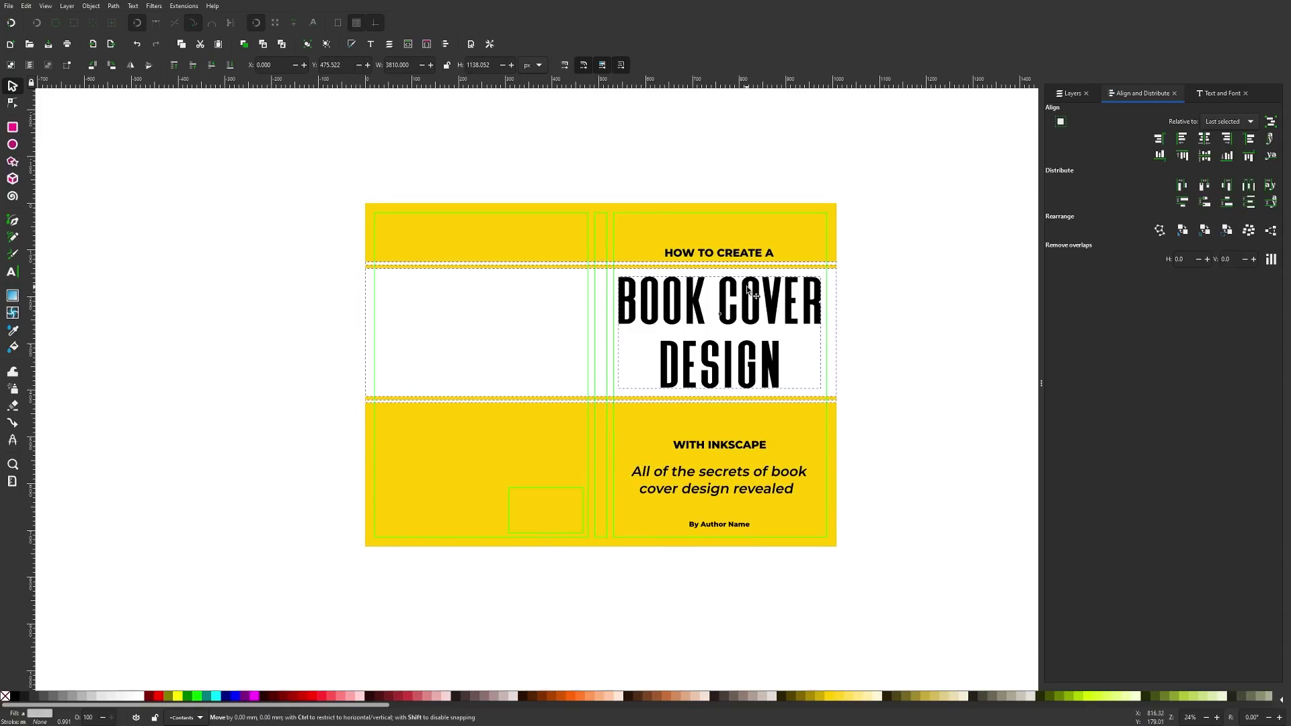
{"action": "left_click_drag", "start_coordinate": [748, 291], "coordinate": [749, 295]}
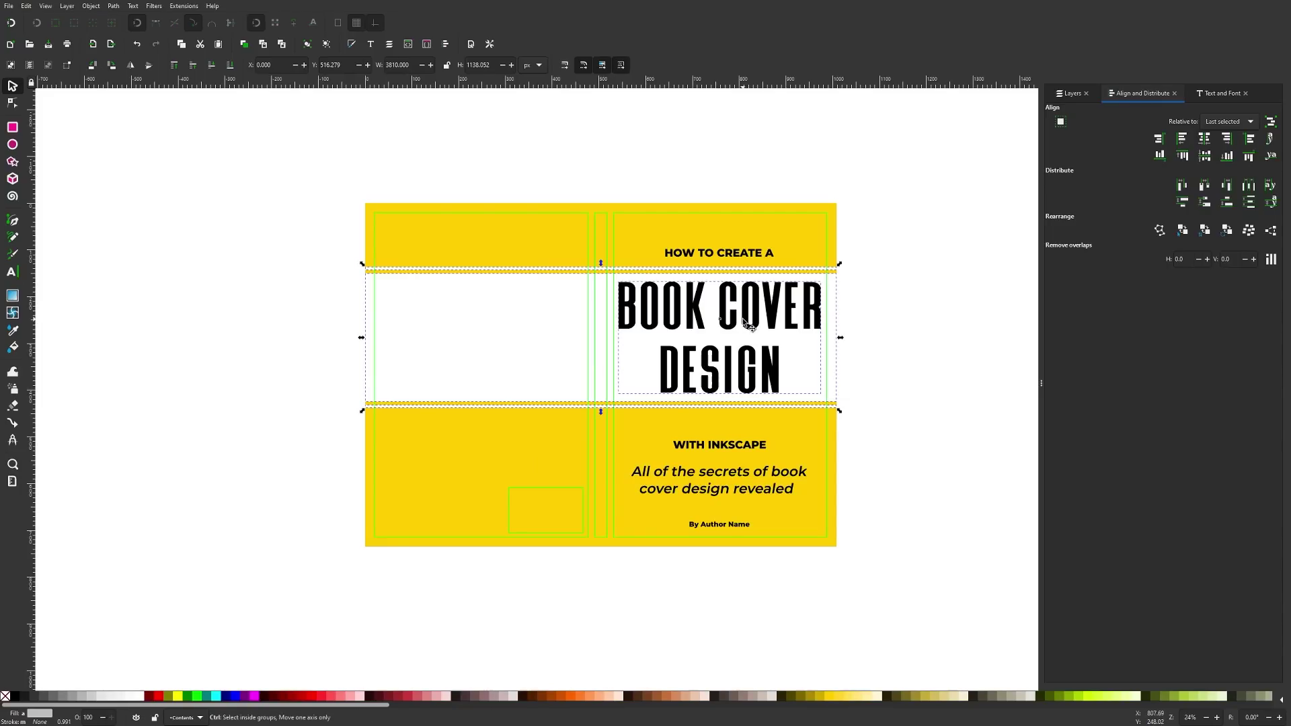
{"action": "left_click_drag", "start_coordinate": [744, 321], "coordinate": [746, 334]}
{"action": "left_click_drag", "start_coordinate": [741, 255], "coordinate": [741, 269]}
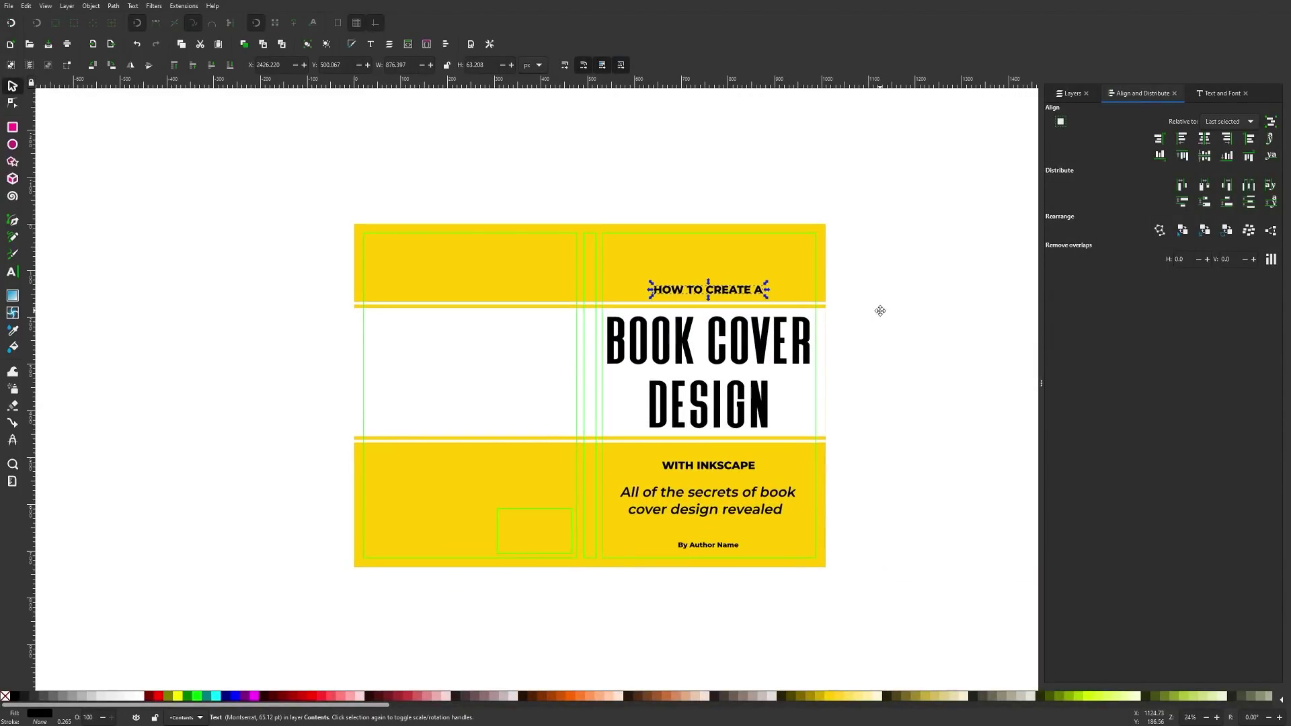
{"action": "left_click", "coordinate": [920, 372]}
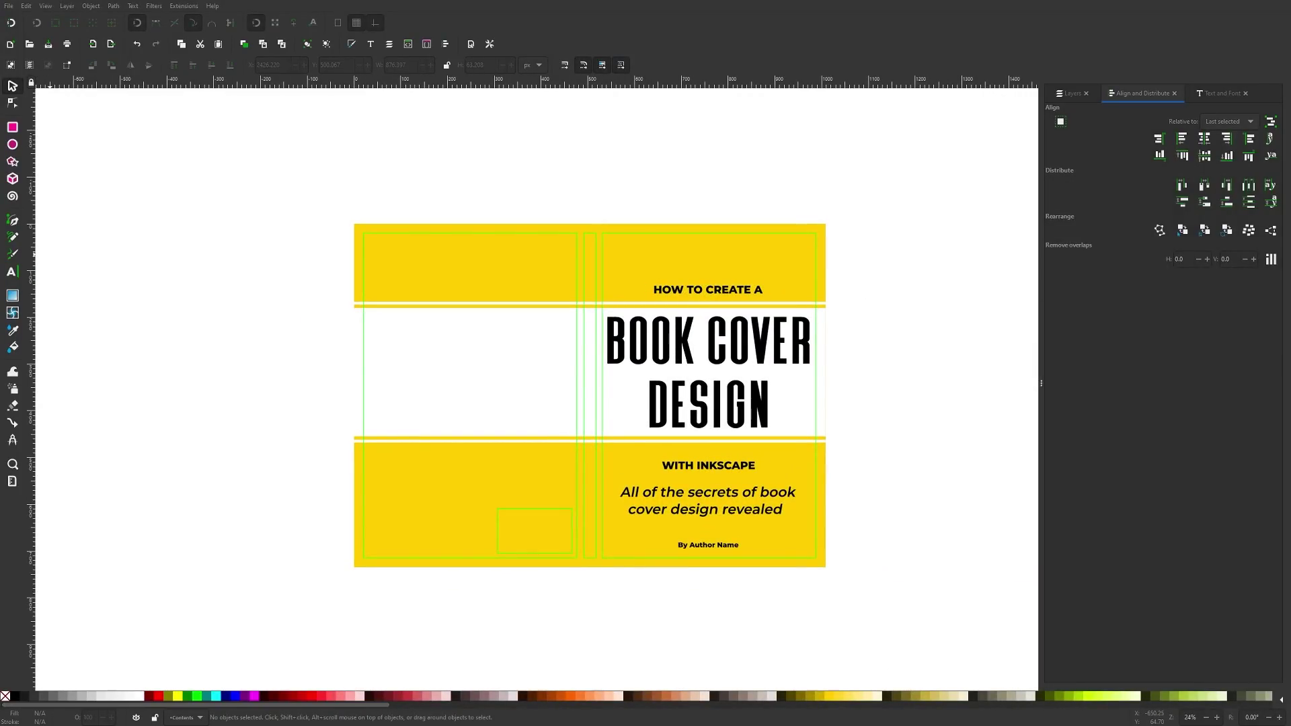
- Bring the Inkscape logo into the document and place it above "HOW TO CREATE A" at about 297 px wide
{"action": "left_click_drag", "start_coordinate": [377, 385], "coordinate": [378, 387]}
{"action": "left_click_drag", "start_coordinate": [379, 387], "coordinate": [378, 386]}
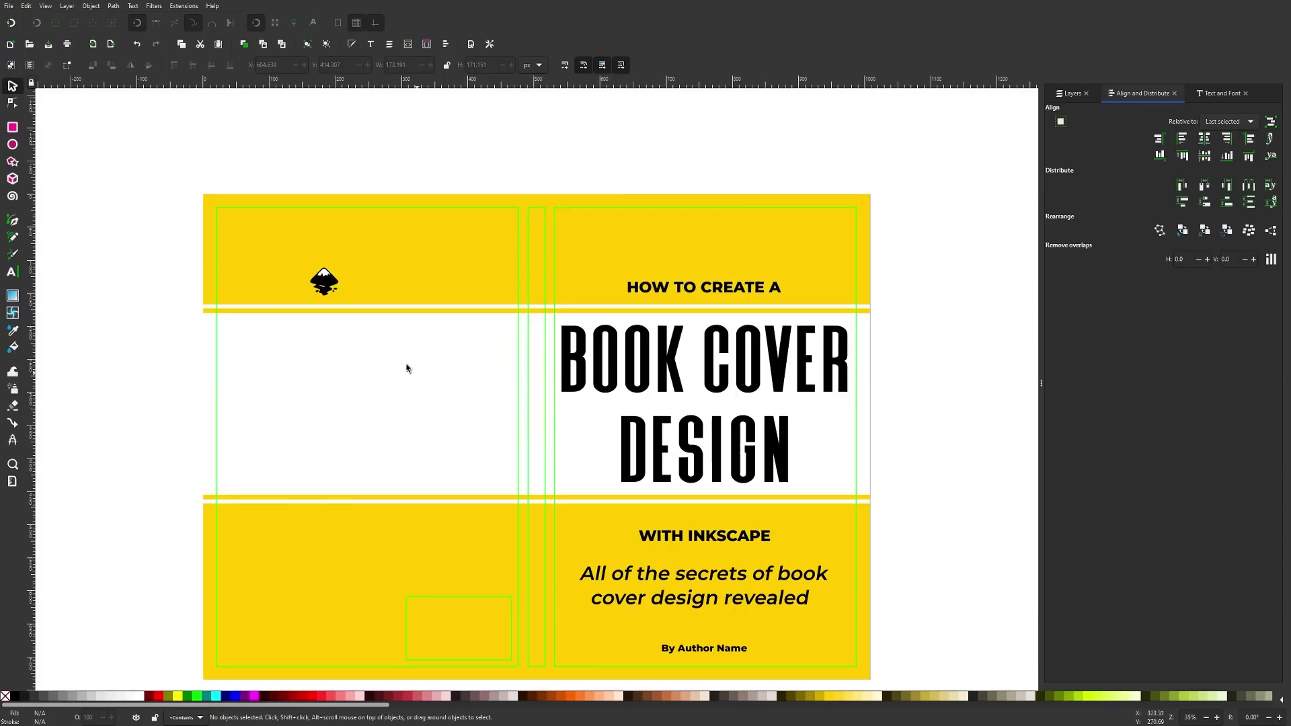
{"action": "scroll", "coordinate": [737, 232], "scroll_direction": "down", "scroll_amount": 2}
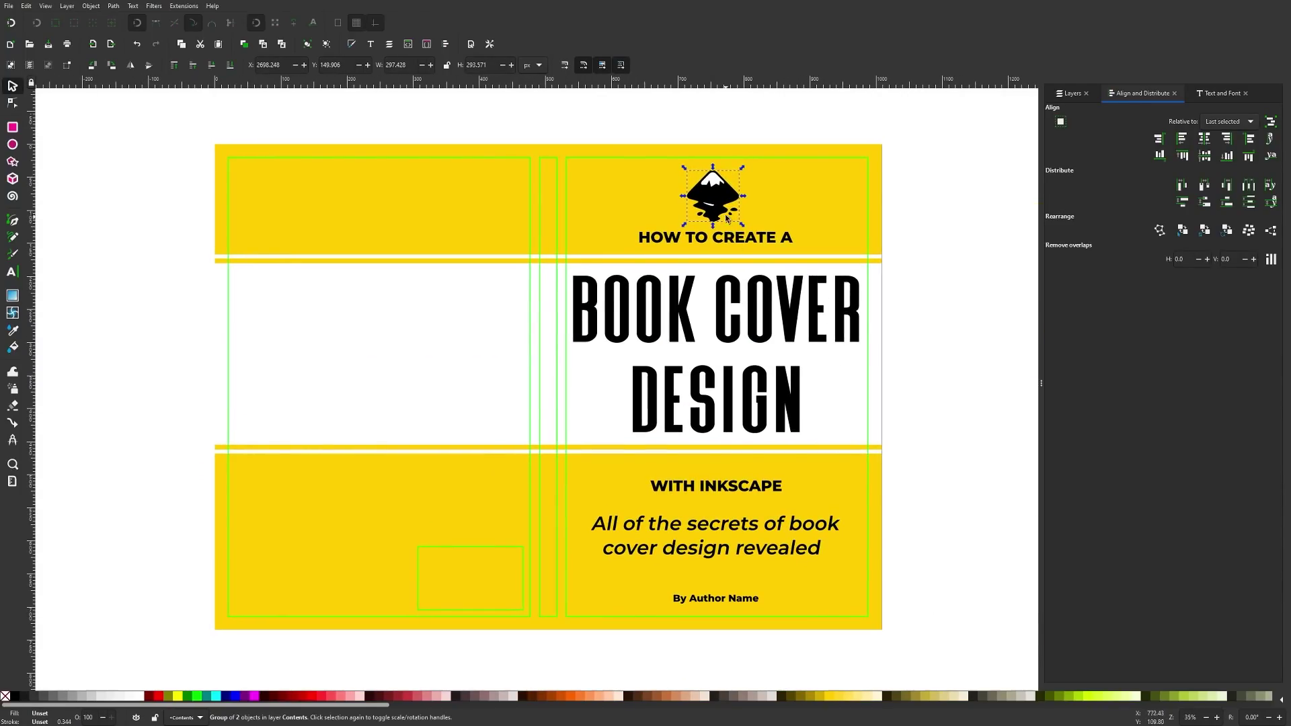
- Centre the logo horizontally with "HOW TO CREATE A"
{"action": "left_click", "coordinate": [727, 600]}
{"action": "left_click", "coordinate": [748, 548], "text": "shift"}
{"action": "left_click", "coordinate": [736, 195]}
{"action": "left_click", "coordinate": [751, 241], "text": "shift"}
{"action": "left_click", "coordinate": [1202, 139]}
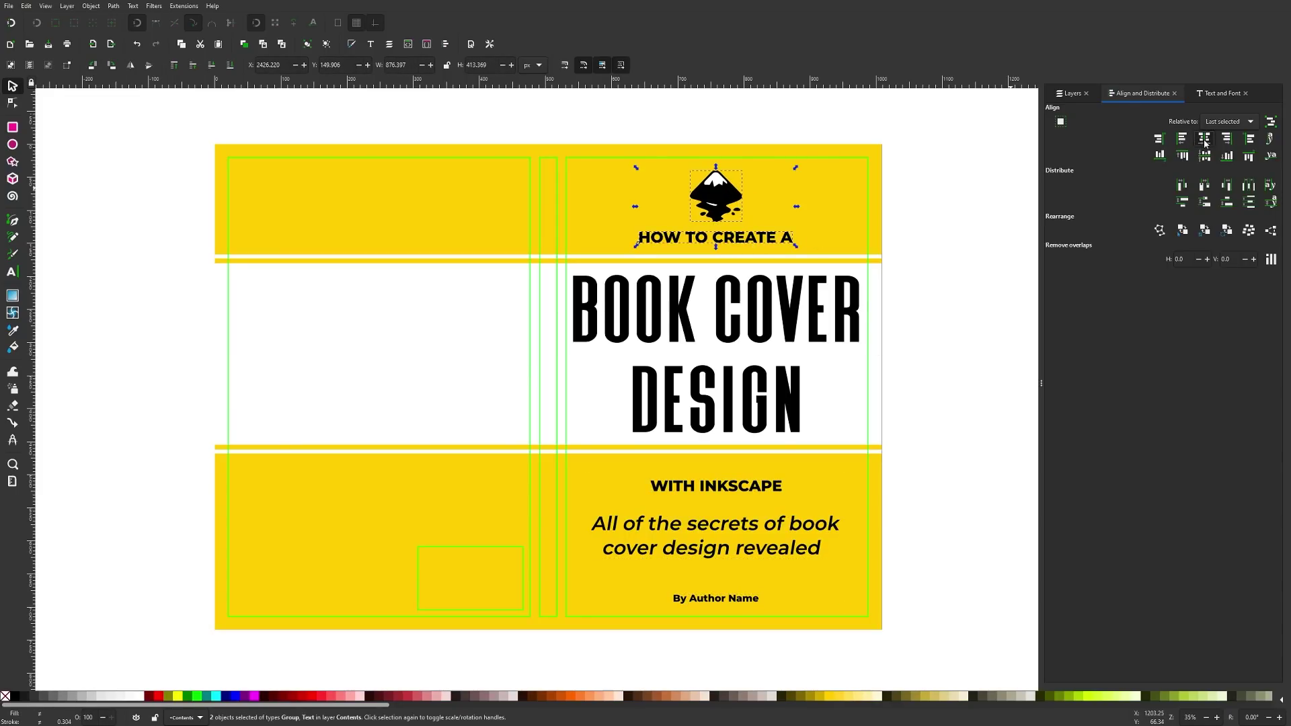
- Distribute the logo, front-cover text lines and title band with equal vertical gaps
{"action": "left_click", "coordinate": [748, 239], "text": "shift"}
{"action": "left_click", "coordinate": [750, 241], "text": "shift"}
{"action": "left_click", "coordinate": [742, 321], "text": "shift"}
{"action": "left_click", "coordinate": [727, 489], "text": "shift"}
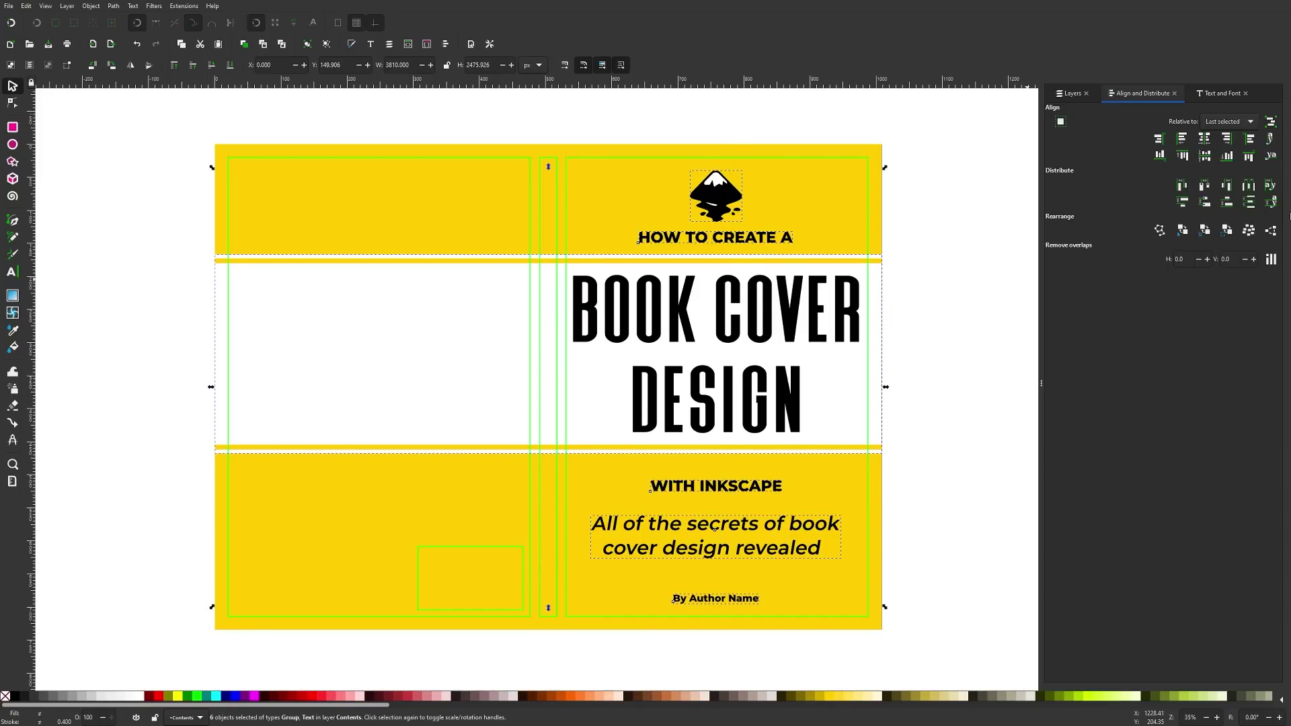
{"action": "left_click", "coordinate": [1250, 204]}
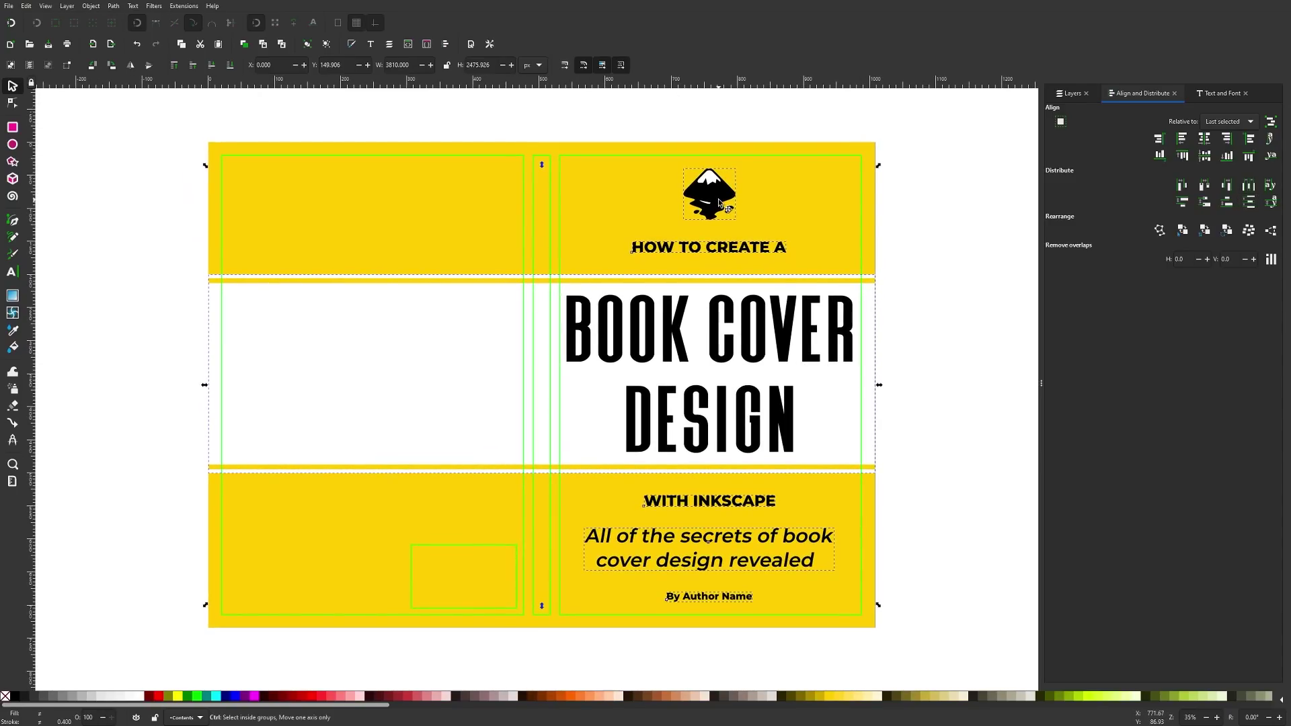
- Move the logo, text lines and title band up together slightly, to about 124 px from the page's upper edge
{"action": "key", "text": "ctrl+z"}
{"action": "key", "text": "ctrl+z"}
{"action": "scroll", "coordinate": [844, 392], "scroll_direction": "down", "scroll_amount": 1, "text": "ctrl"}
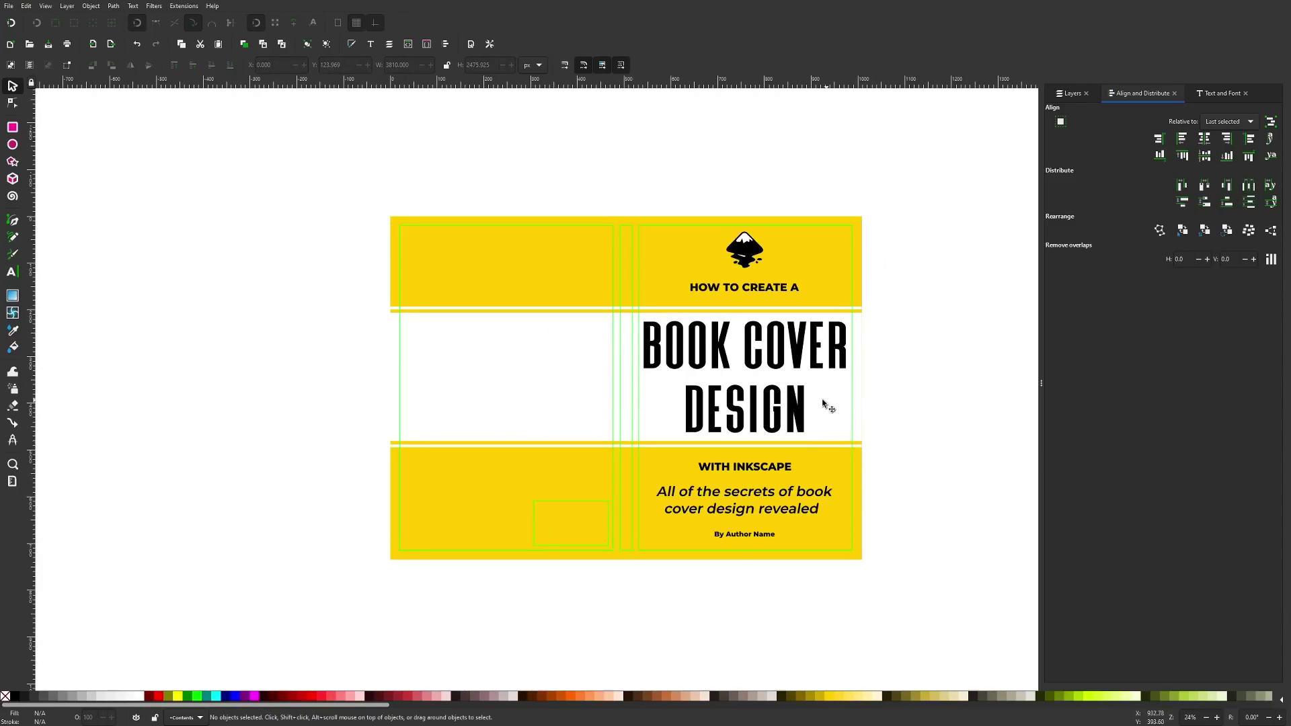
{"action": "left_click_drag", "start_coordinate": [832, 407], "coordinate": [766, 413]}
{"action": "scroll", "coordinate": [674, 442], "scroll_direction": "up", "scroll_amount": 1, "text": "ctrl"}
{"action": "scroll", "coordinate": [674, 441], "scroll_direction": "left", "scroll_amount": 1}
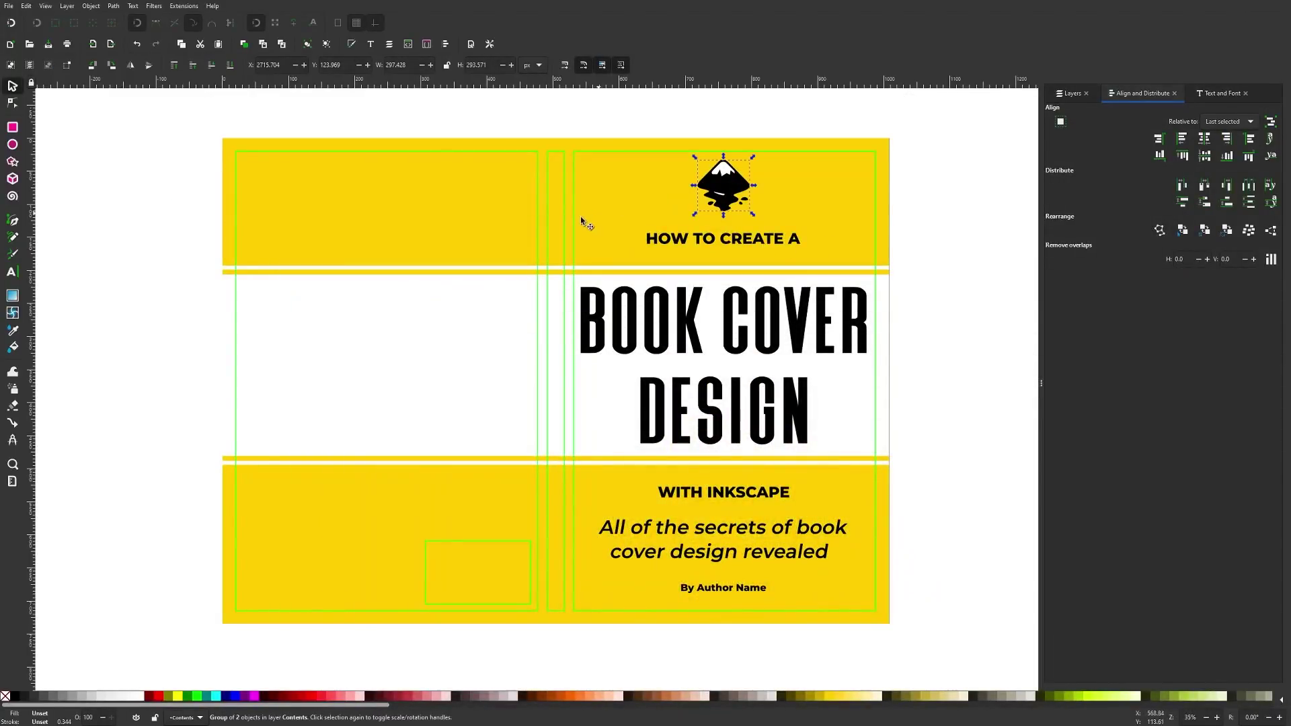
- Duplicate the logo, shrink the copy to about 76 px wide and place it inside the upper end of the spine outline
{"action": "scroll", "coordinate": [583, 221], "scroll_direction": "up", "scroll_amount": 3}
{"action": "scroll", "coordinate": [768, 259], "scroll_direction": "down", "scroll_amount": 1}
{"action": "key", "text": "ctrl+d"}
{"action": "left_click_drag", "start_coordinate": [768, 259], "coordinate": [440, 195]}
{"action": "scroll", "coordinate": [432, 196], "scroll_direction": "up", "scroll_amount": 1}
{"action": "scroll", "coordinate": [585, 268], "scroll_direction": "down", "scroll_amount": 1}
{"action": "scroll", "coordinate": [585, 268], "scroll_direction": "left", "scroll_amount": 3}
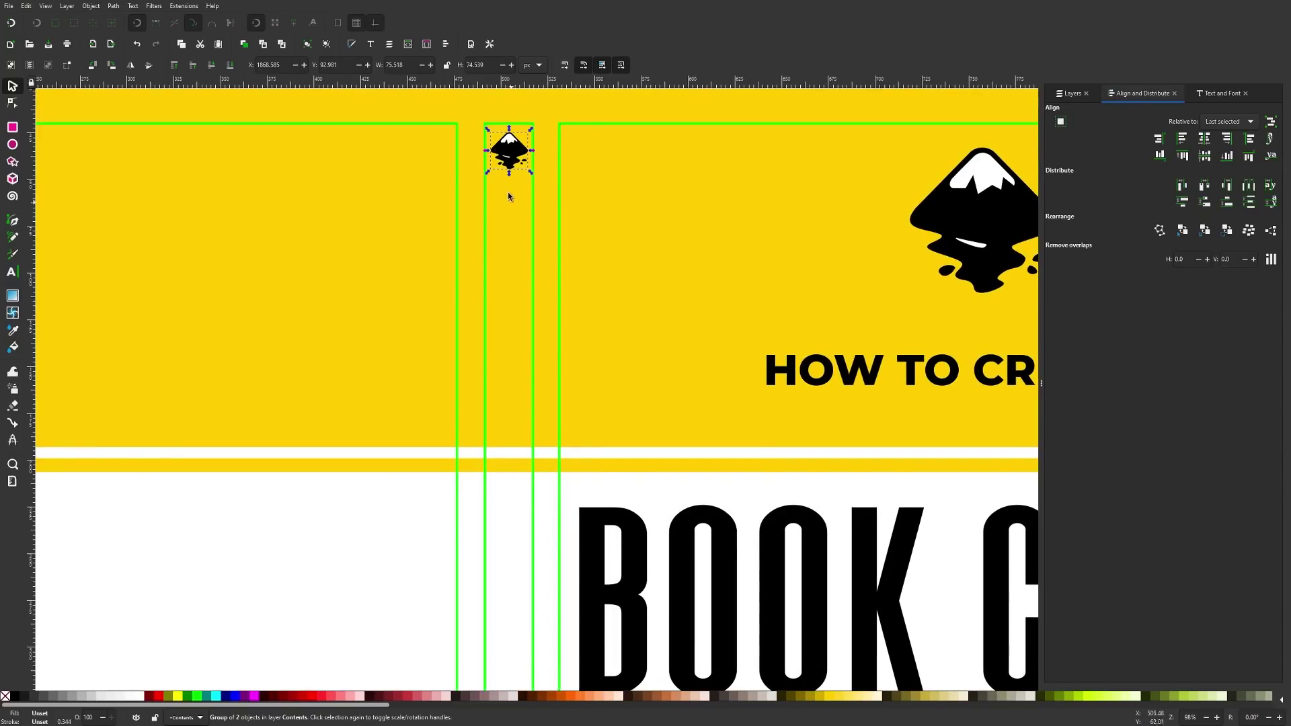
{"action": "scroll", "coordinate": [571, 379], "scroll_direction": "down", "scroll_amount": 2}
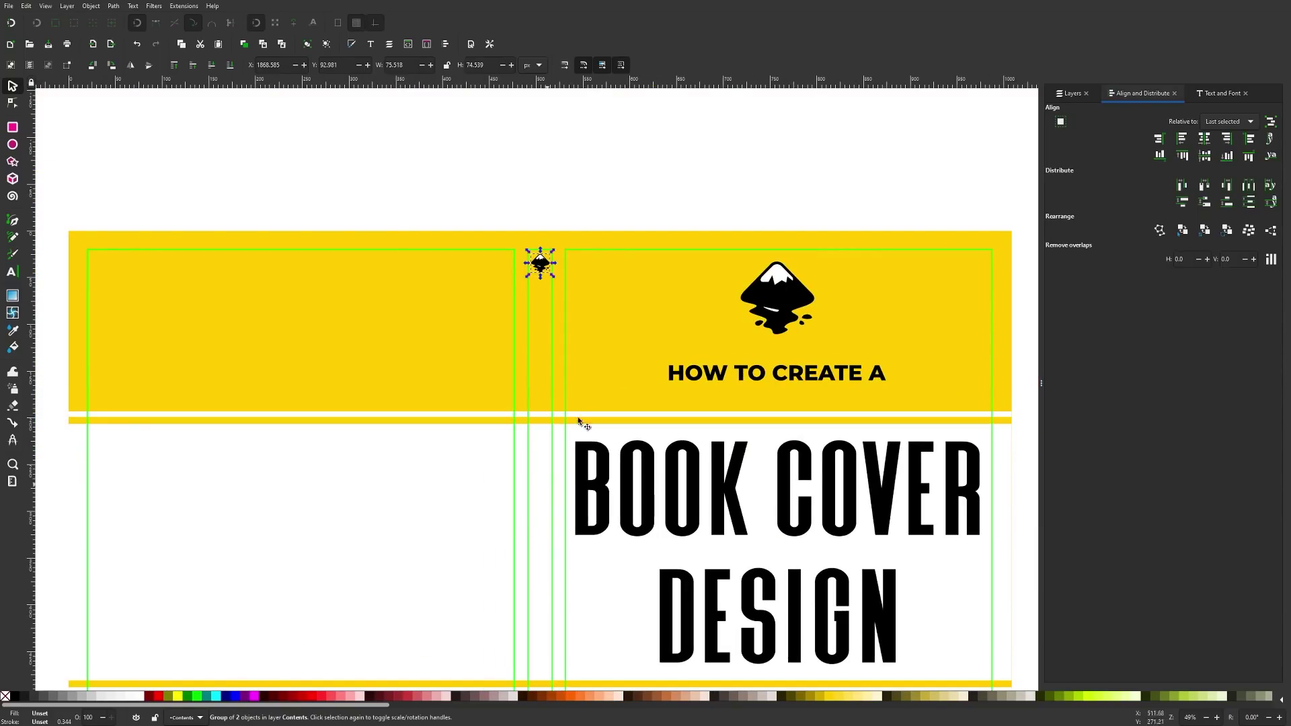
- Duplicate the front cover's "By Author Name" line, rotate the copy 90° clockwise and move it to the spine's upper end
{"action": "scroll", "coordinate": [721, 389], "scroll_direction": "down", "scroll_amount": 2}
{"action": "scroll", "coordinate": [707, 374], "scroll_direction": "right", "scroll_amount": 1}
{"action": "scroll", "coordinate": [707, 375], "scroll_direction": "down", "scroll_amount": 3}
{"action": "left_click", "coordinate": [723, 523]}
{"action": "key", "text": "ctrl+d"}
{"action": "left_click_drag", "start_coordinate": [723, 523], "coordinate": [465, 145]}
{"action": "scroll", "coordinate": [545, 399], "scroll_direction": "up", "scroll_amount": 2}
{"action": "scroll", "coordinate": [545, 400], "scroll_direction": "up", "scroll_amount": 3}
{"action": "left_click_drag", "start_coordinate": [475, 598], "coordinate": [462, 483]}
{"action": "left_click", "coordinate": [532, 433]}
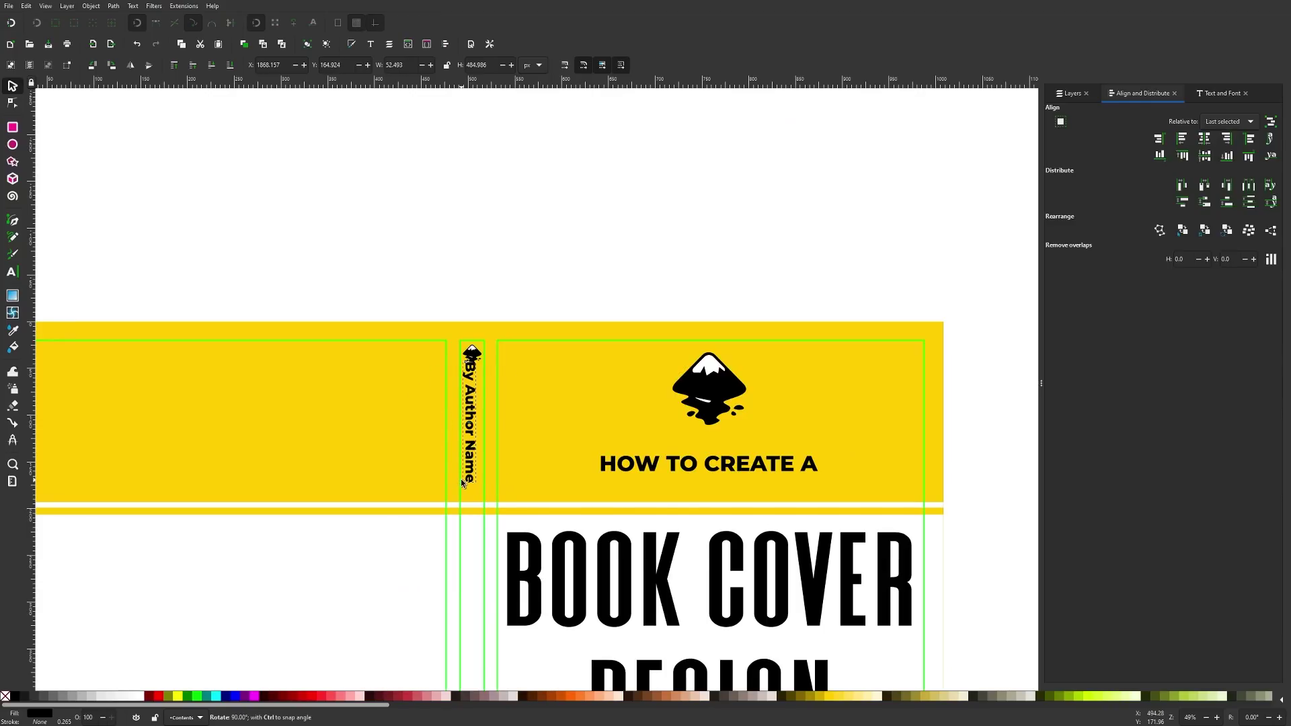
- Shrink the spine's "By Author Name" slightly and place it just below the small logo, centred on it
{"action": "left_click_drag", "start_coordinate": [470, 373], "coordinate": [475, 400]}
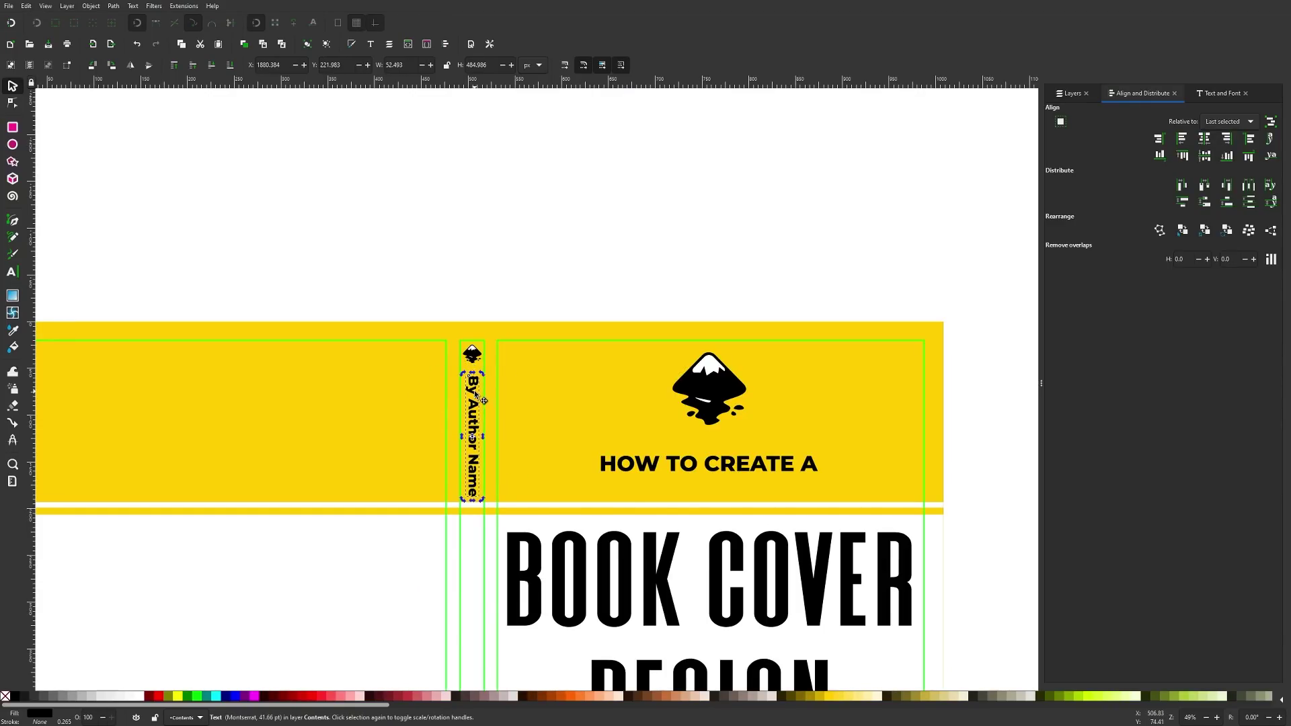
{"action": "scroll", "coordinate": [452, 476], "scroll_direction": "up", "scroll_amount": 1}
{"action": "left_click_drag", "start_coordinate": [494, 510], "coordinate": [486, 490]}
{"action": "left_click", "coordinate": [479, 306], "text": "shift"}
{"action": "key", "text": "Escape"}
{"action": "scroll", "coordinate": [522, 370], "scroll_direction": "down", "scroll_amount": 2}
{"action": "scroll", "coordinate": [587, 407], "scroll_direction": "down", "scroll_amount": 4}
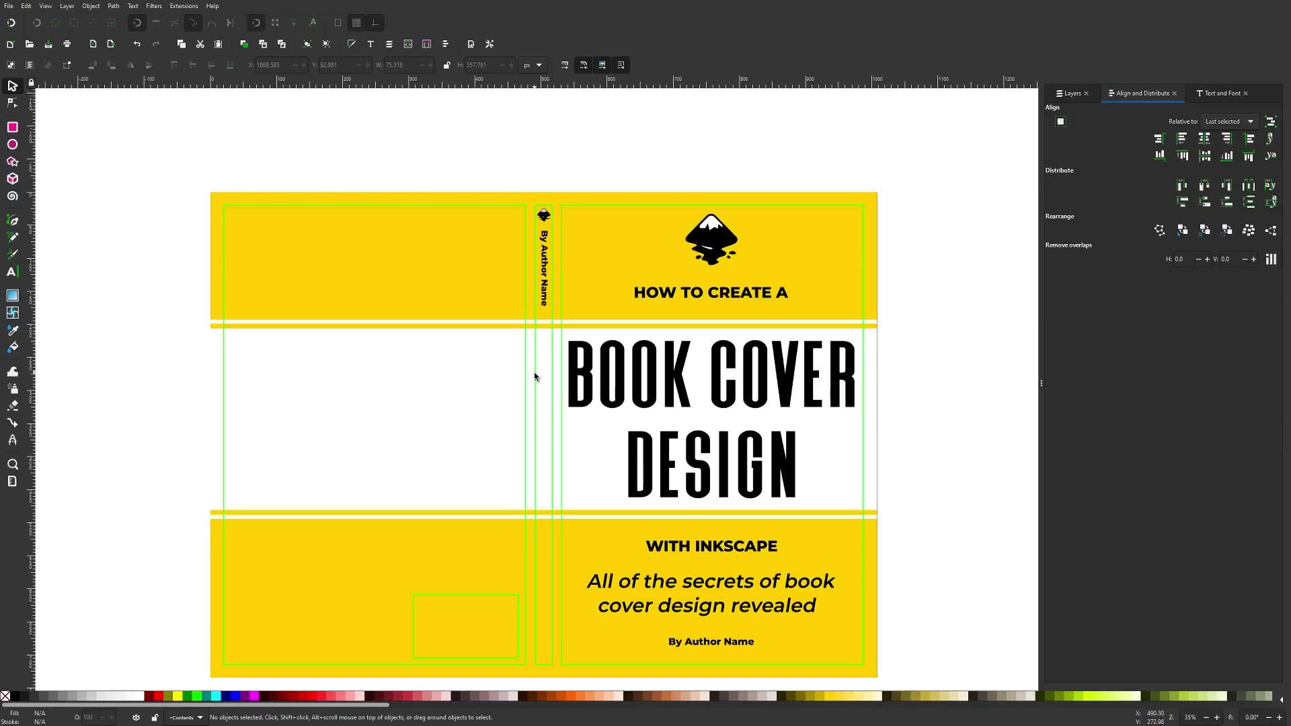
- Ungroup the title band and place a duplicate of the "BOOK COVER DESIGN" title over the back cover's white area
{"action": "scroll", "coordinate": [532, 452], "scroll_direction": "up", "scroll_amount": 1}
{"action": "left_click", "coordinate": [705, 377]}
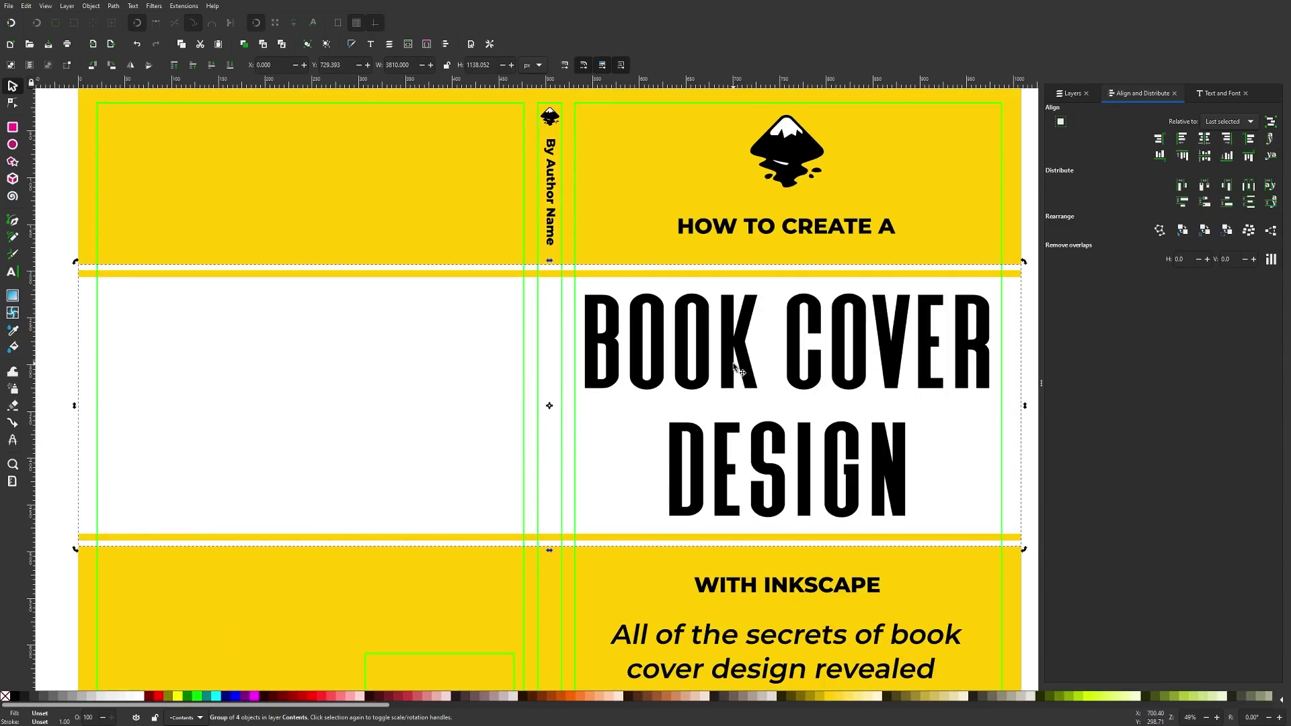
{"action": "scroll", "coordinate": [692, 339], "scroll_direction": "right", "scroll_amount": 2}
{"action": "left_click", "coordinate": [922, 313]}
{"action": "left_click", "coordinate": [874, 318]}
{"action": "key", "text": "ctrl+d"}
{"action": "left_click_drag", "start_coordinate": [841, 342], "coordinate": [403, 343]}
{"action": "scroll", "coordinate": [403, 343], "scroll_direction": "left", "scroll_amount": 4}
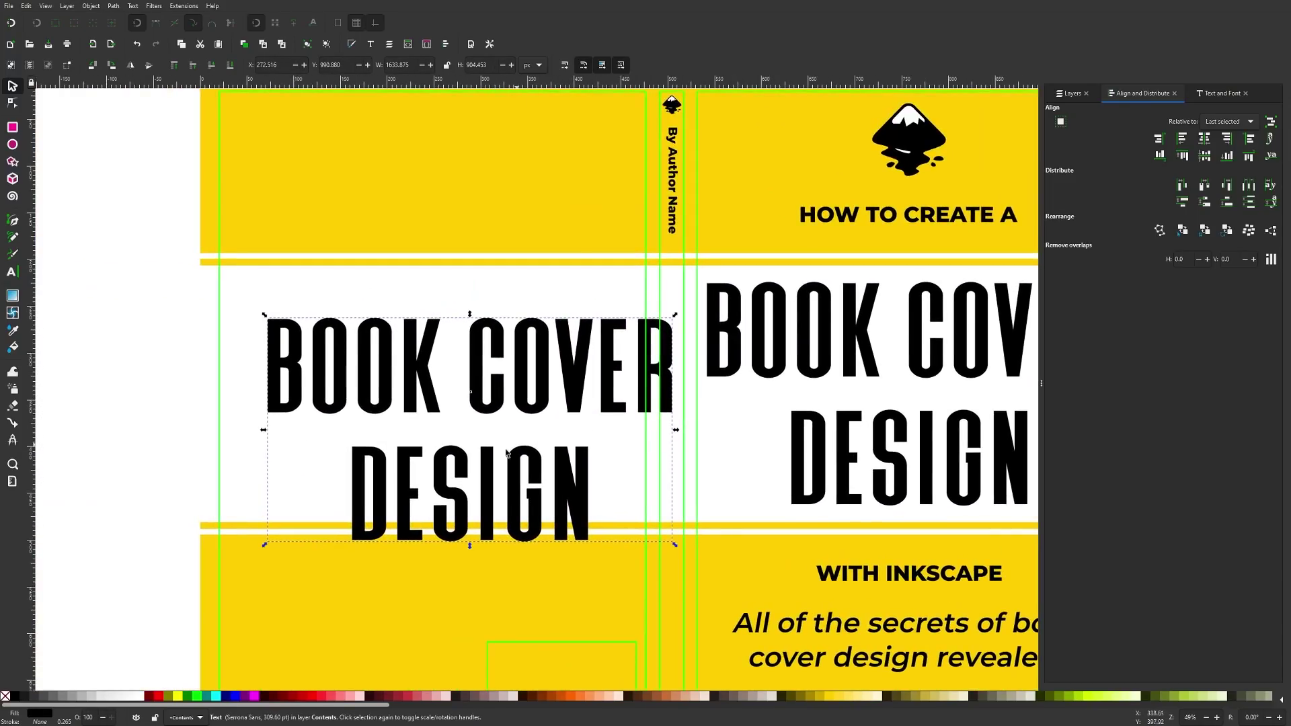
- Put the copied title on a single line reading "BOOK COVER DESIGN"
{"action": "key", "text": "t"}
{"action": "left_click", "coordinate": [352, 475]}
{"action": "key", "text": "BackSpace"}
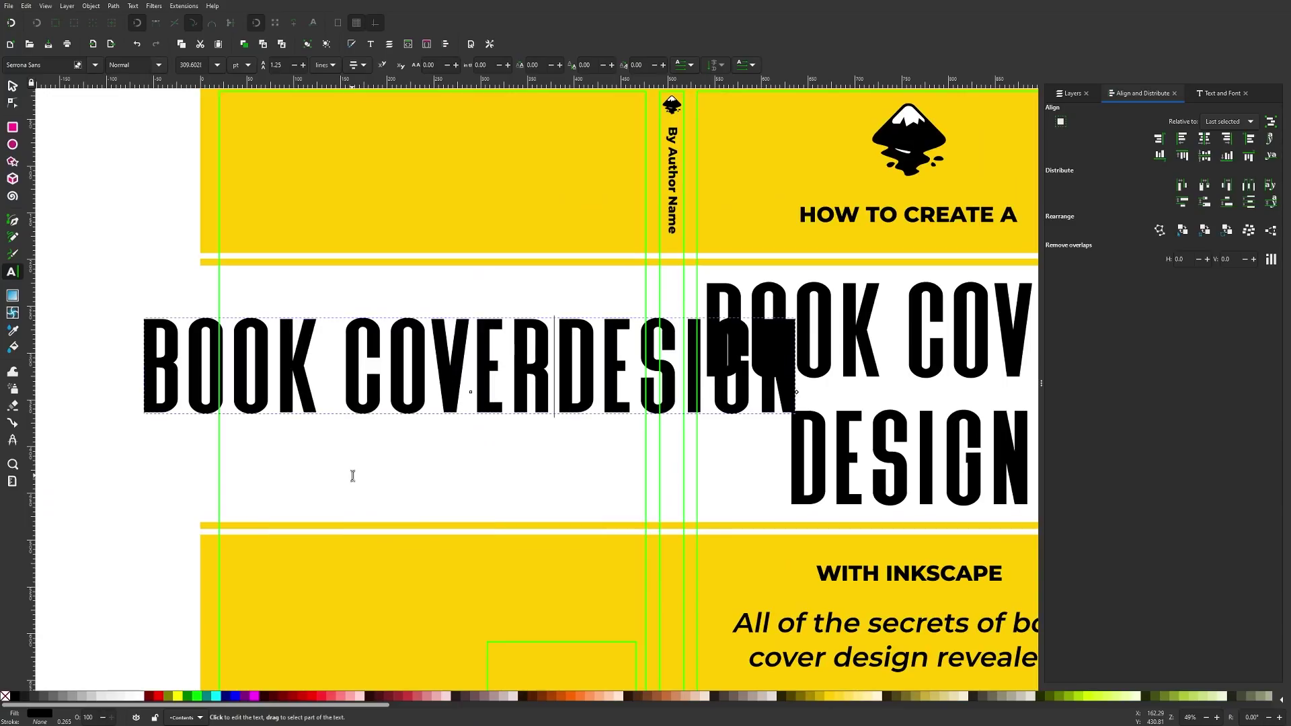
{"action": "key", "text": "Escape"}
{"action": "key", "text": "s"}
{"action": "left_click", "coordinate": [551, 365]}
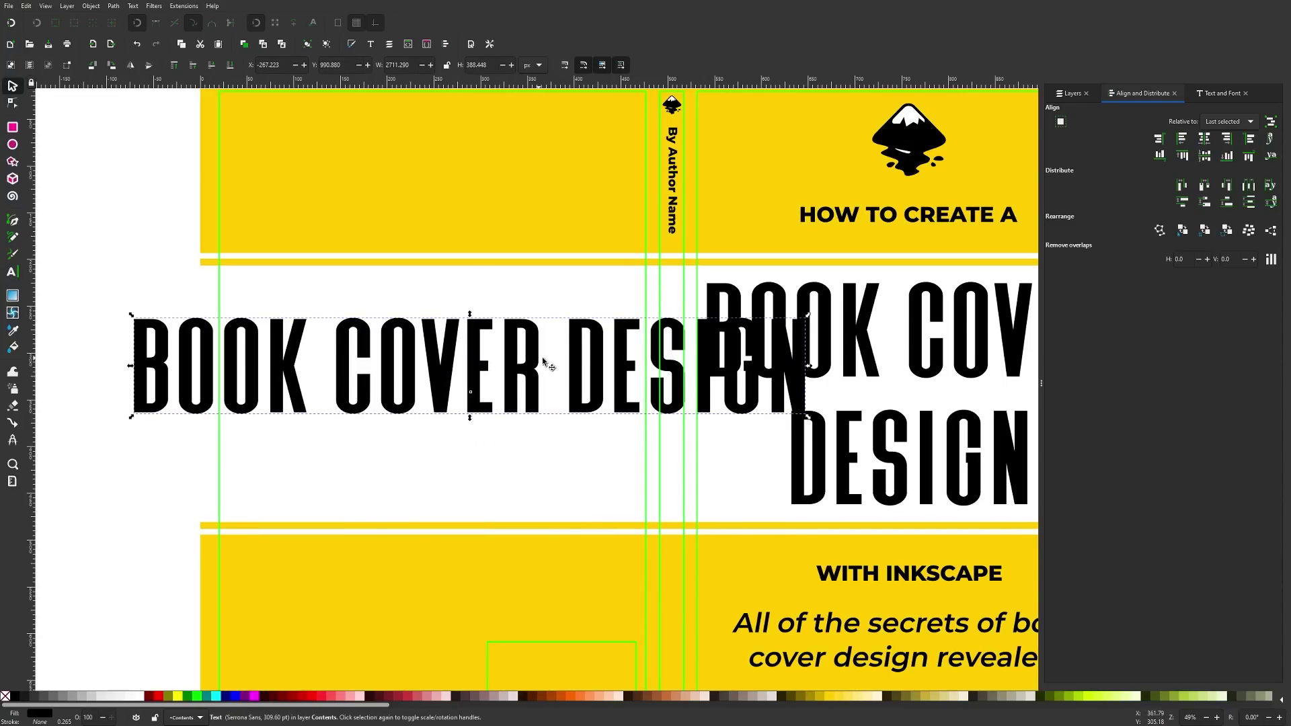
- Shrink the single-line title, rotate it 90° clockwise and place it on the spine within the white band
{"action": "left_click", "coordinate": [811, 420], "text": "shift"}
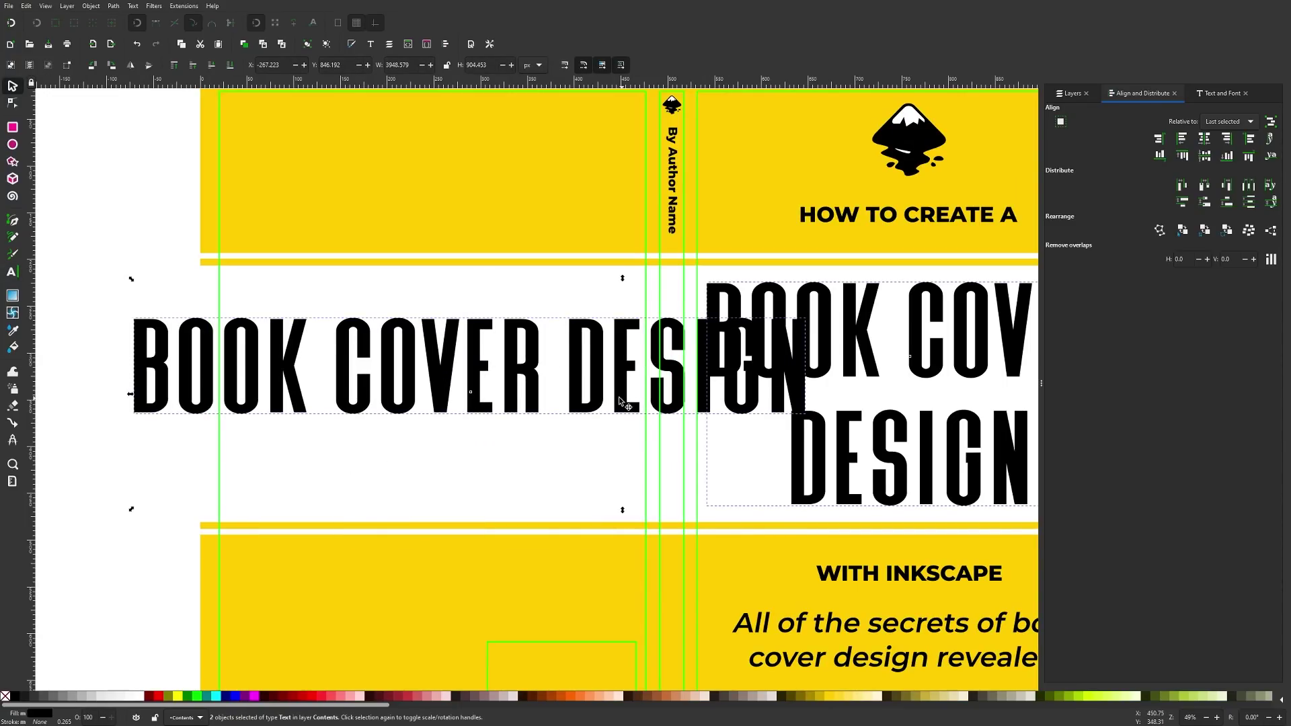
{"action": "left_click", "coordinate": [614, 418]}
{"action": "left_click_drag", "start_coordinate": [810, 417], "coordinate": [431, 445]}
{"action": "left_click", "coordinate": [552, 369]}
{"action": "left_click_drag", "start_coordinate": [493, 408], "coordinate": [696, 423]}
{"action": "scroll", "coordinate": [696, 422], "scroll_direction": "up", "scroll_amount": 2}
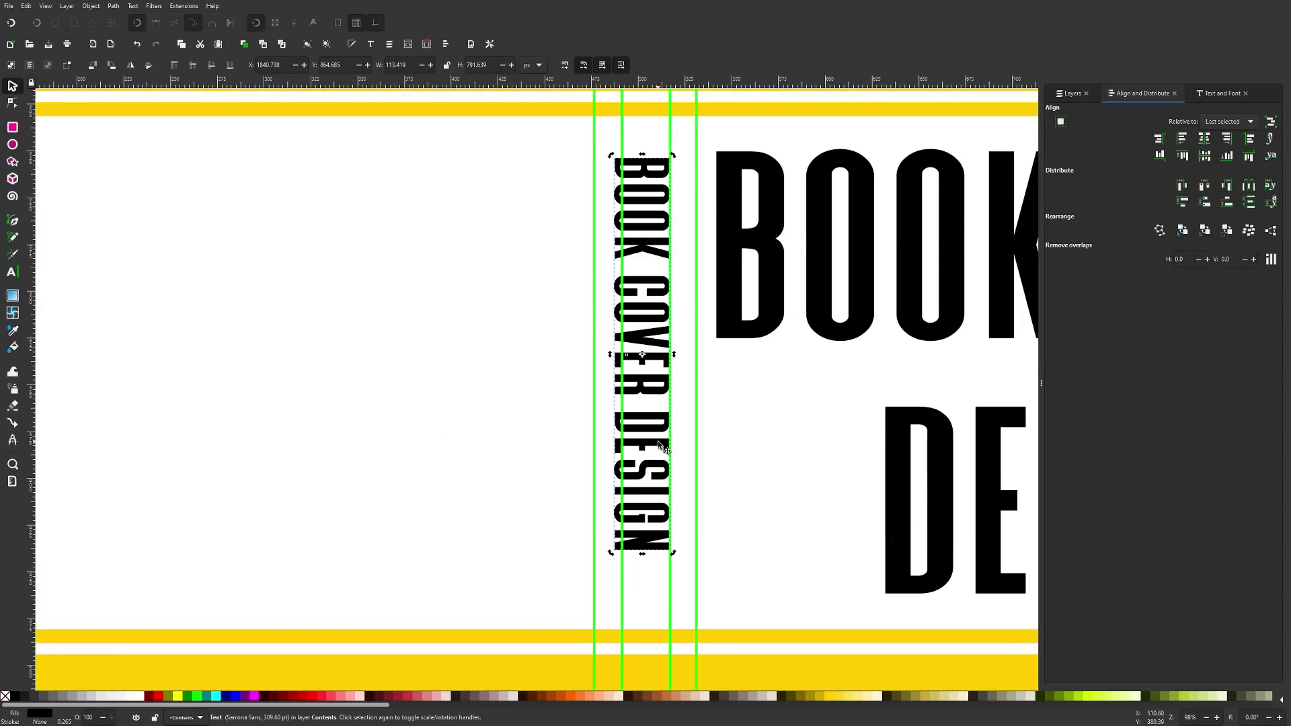
- Scale the spine title to about 70 px wide and 486 px long so it fits inside the spine outline
{"action": "left_click_drag", "start_coordinate": [672, 552], "coordinate": [664, 552]}
{"action": "left_click_drag", "start_coordinate": [648, 402], "coordinate": [653, 407]}
{"action": "scroll", "coordinate": [699, 431], "scroll_direction": "up", "scroll_amount": 2}
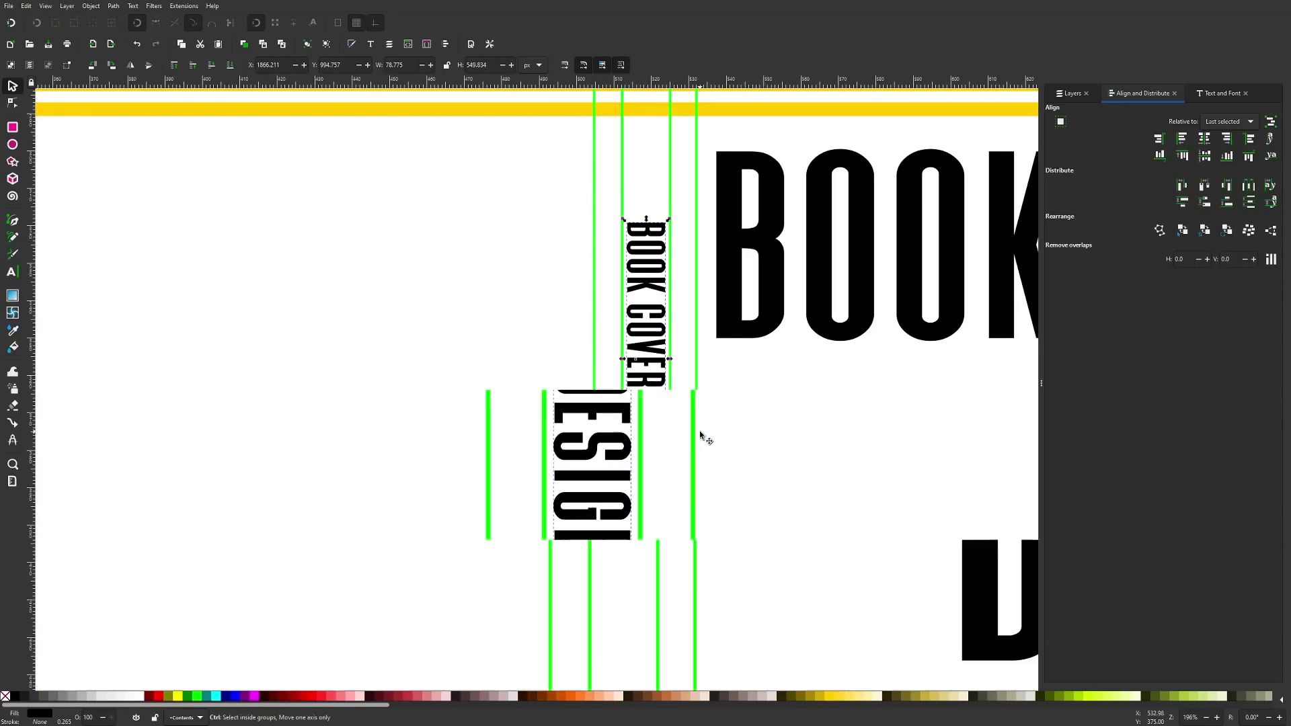
{"action": "left_click_drag", "start_coordinate": [635, 559], "coordinate": [631, 563]}
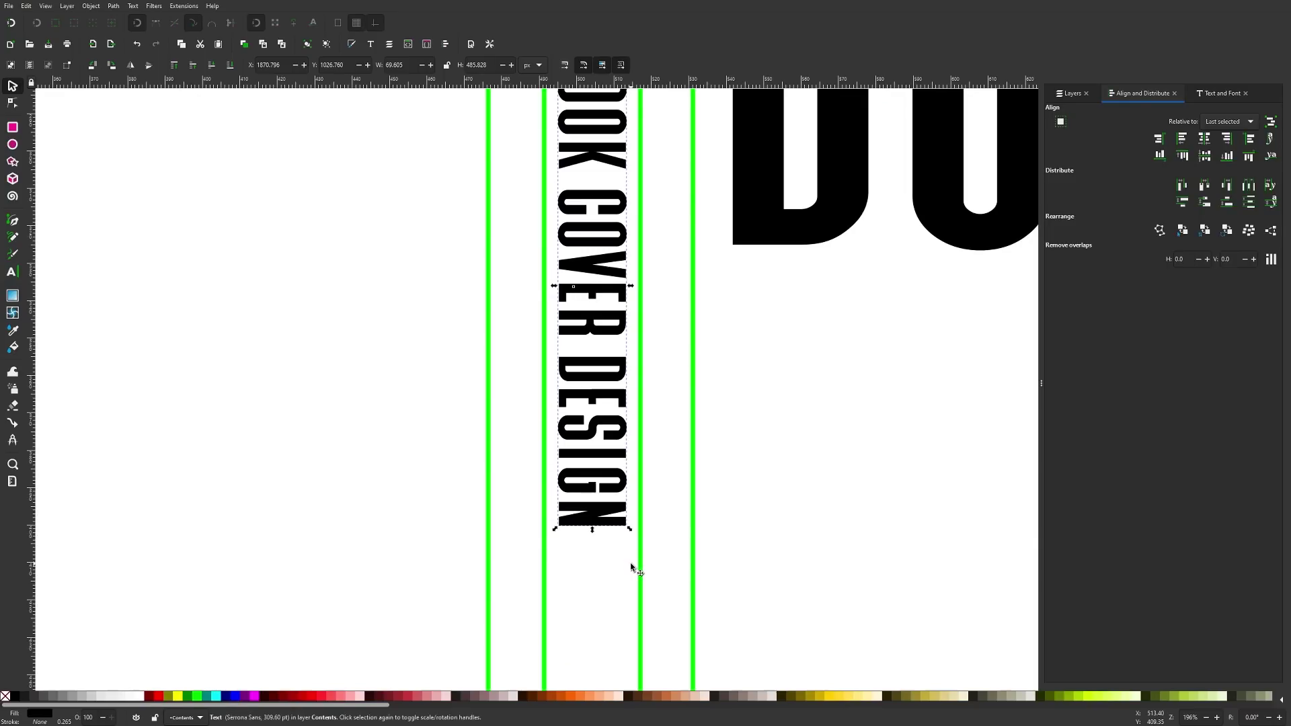
- Centre the spine title vertically on the white band
{"action": "scroll", "coordinate": [630, 562], "scroll_direction": "down", "scroll_amount": 3}
{"action": "left_click", "coordinate": [682, 480], "text": "shift"}
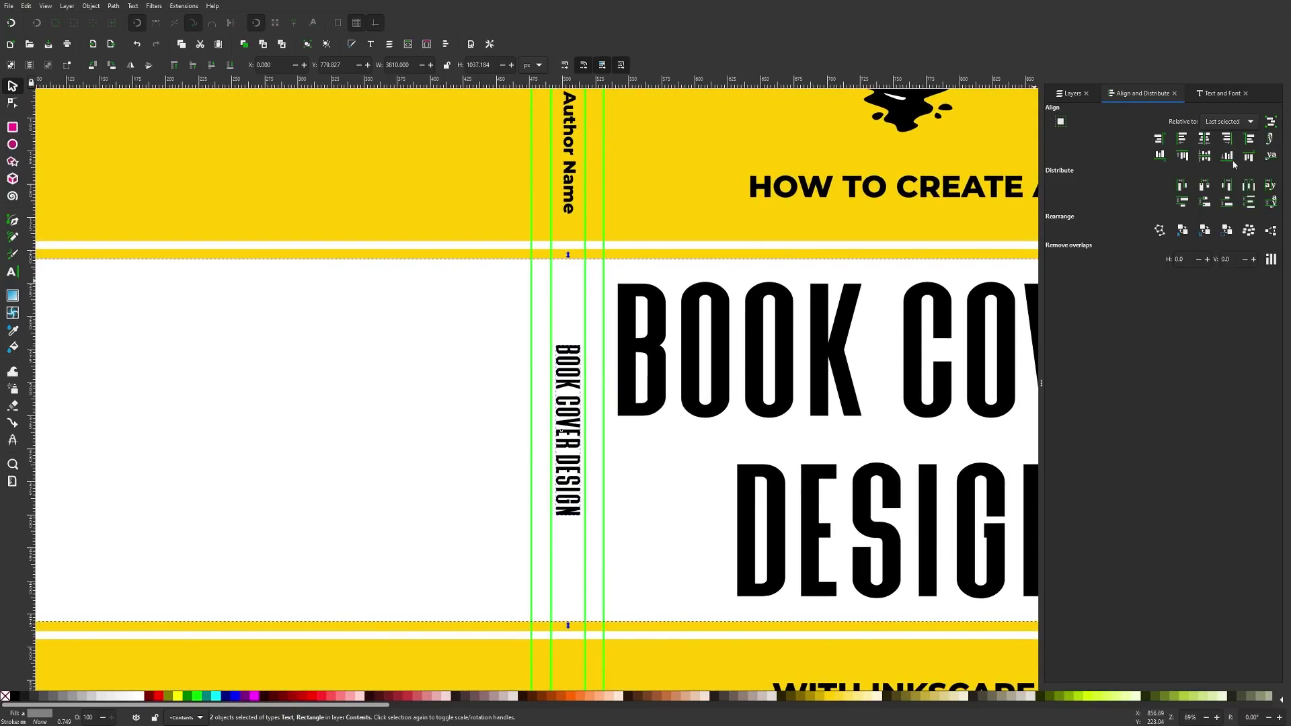
{"action": "left_click", "coordinate": [1205, 159]}
{"action": "left_click", "coordinate": [830, 152]}
{"action": "scroll", "coordinate": [663, 320], "scroll_direction": "down", "scroll_amount": 2}
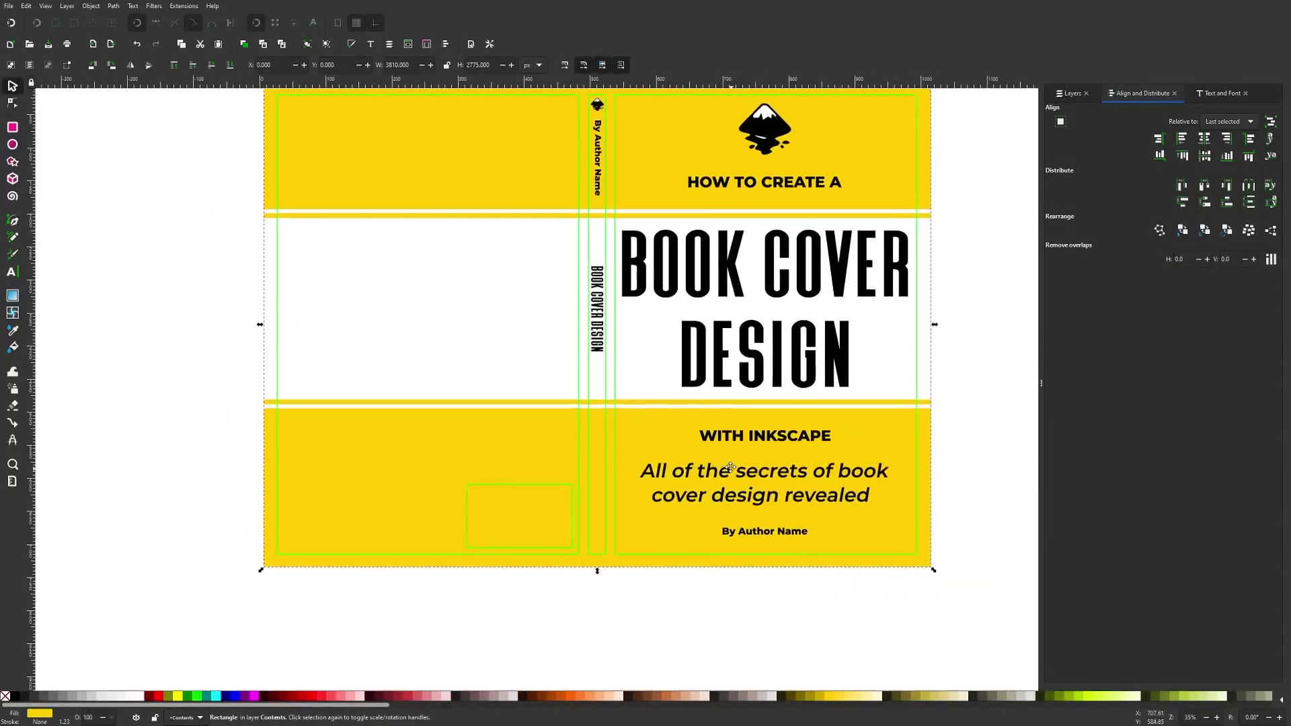
- Duplicate the italic tagline "All of the secrets of book cover design revealed" onto the back cover's lower yellow area
{"action": "left_click", "coordinate": [767, 472]}
{"action": "key", "text": "ctrl+d"}
{"action": "left_click_drag", "start_coordinate": [767, 472], "coordinate": [484, 454]}
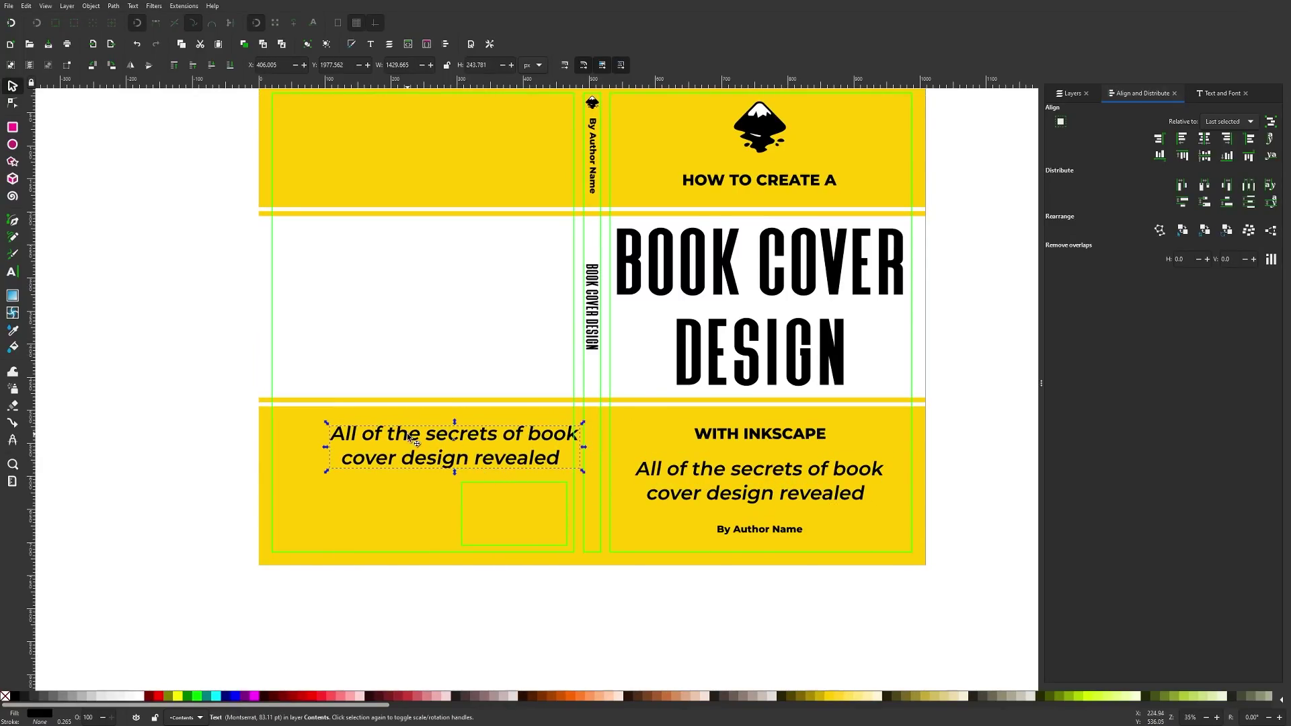
- Shorten the copied tagline to "The secrets of book cover design"
{"action": "key", "text": "t"}
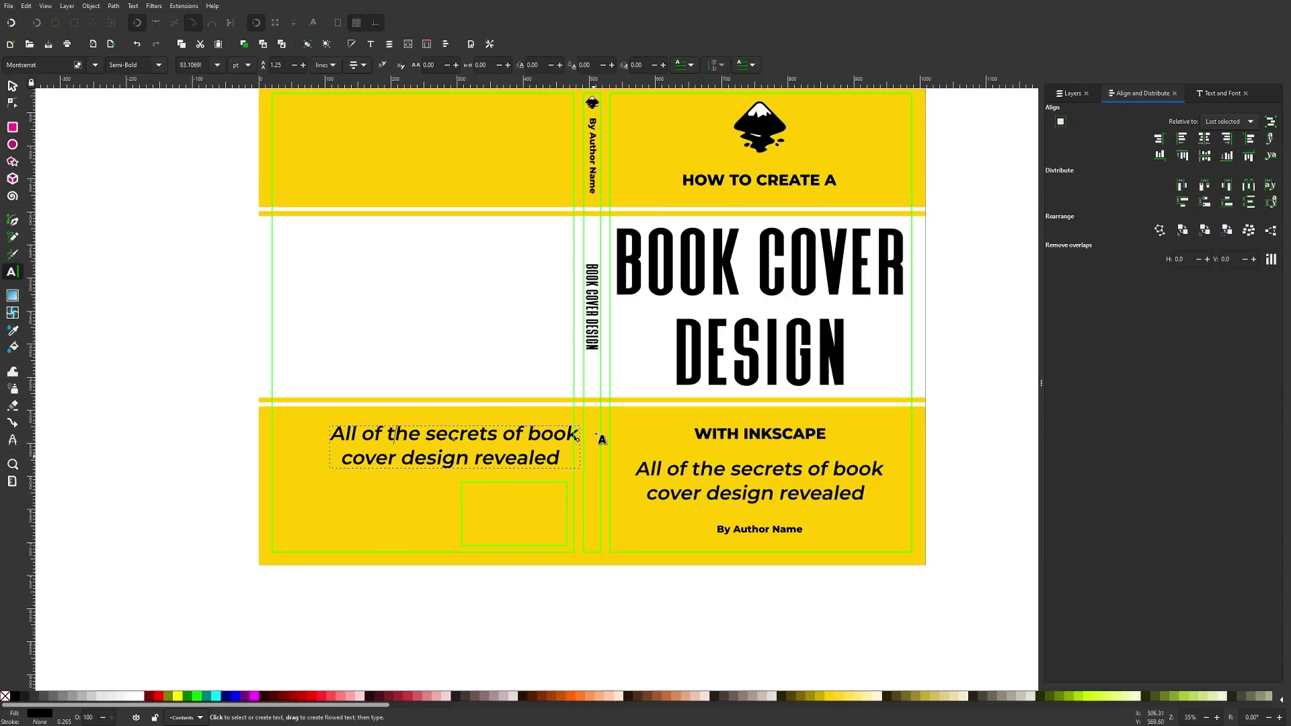
{"action": "left_click_drag", "start_coordinate": [397, 431], "coordinate": [290, 429]}
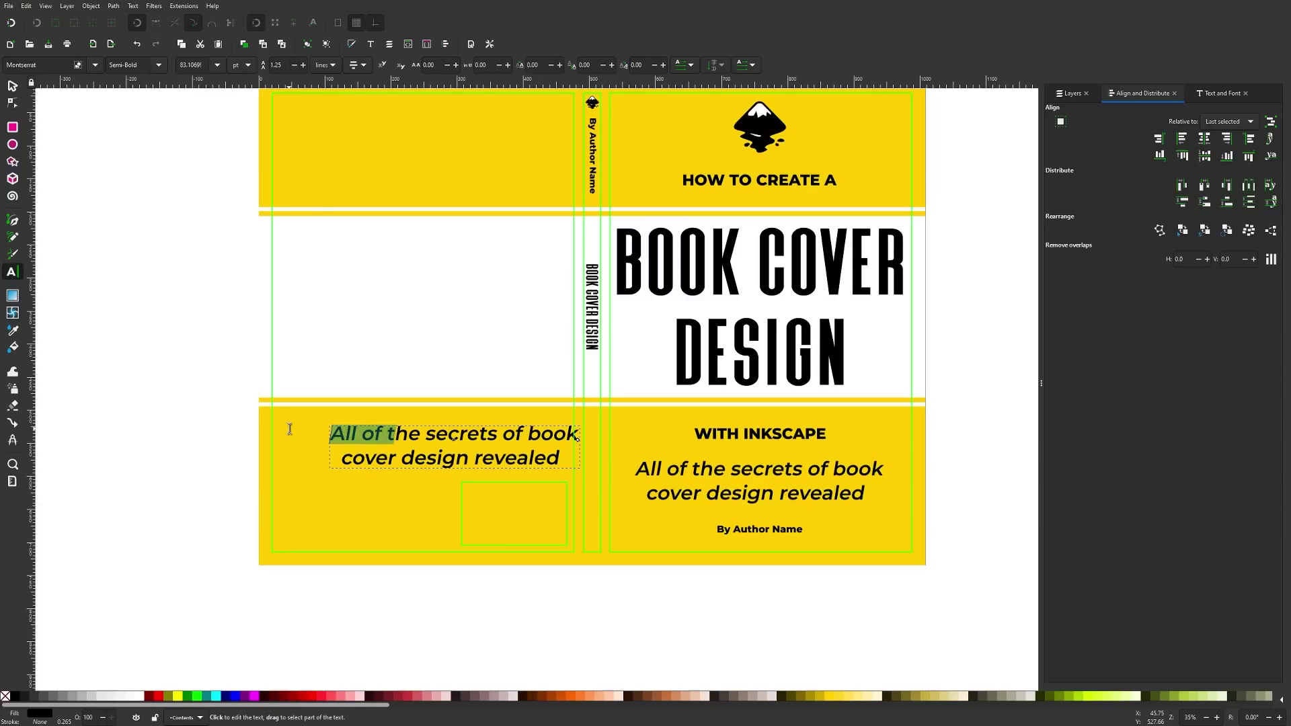
{"action": "type", "text": "T"}
{"action": "left_click", "coordinate": [553, 460]}
{"action": "left_click_drag", "start_coordinate": [552, 460], "coordinate": [469, 459]}
{"action": "key", "text": "BackSpace"}
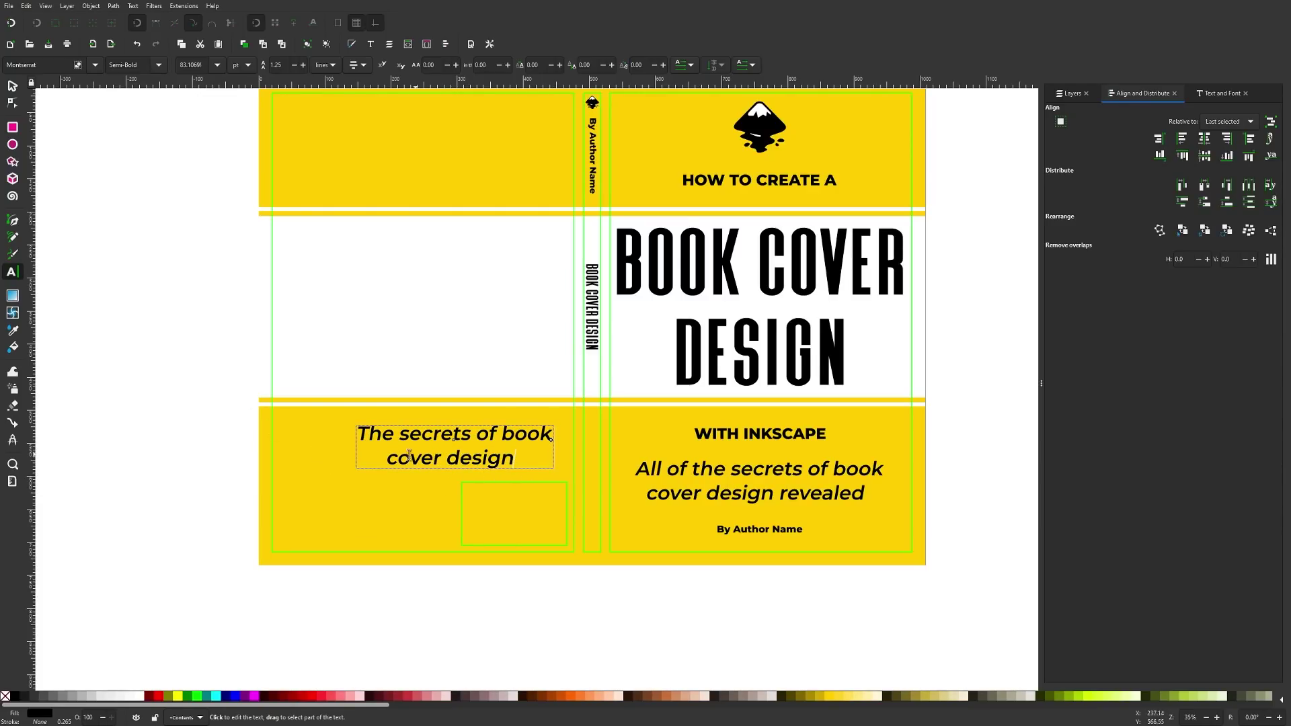
- Put the shortened tagline on one line, rotate it 90° clockwise and place it on the spine below the title
{"action": "left_click_drag", "start_coordinate": [562, 440], "coordinate": [592, 449]}
{"action": "key", "text": "ctrl+]"}
{"action": "left_click_drag", "start_coordinate": [451, 438], "coordinate": [592, 438]}
{"action": "scroll", "coordinate": [592, 437], "scroll_direction": "up", "scroll_amount": 4}
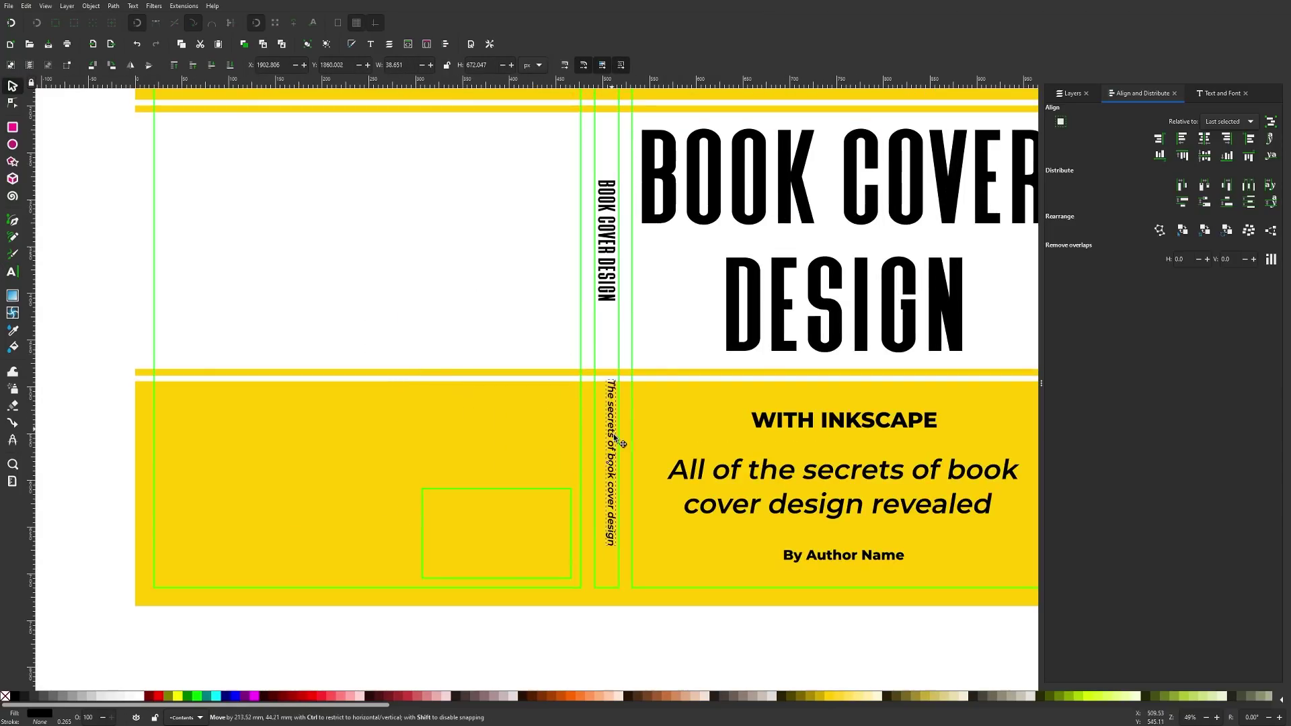
- Scale the spine tagline to about 45 px wide and fit it within the spine's lower yellow area
{"action": "left_click_drag", "start_coordinate": [563, 320], "coordinate": [561, 324]}
{"action": "scroll", "coordinate": [605, 340], "scroll_direction": "down", "scroll_amount": 2}
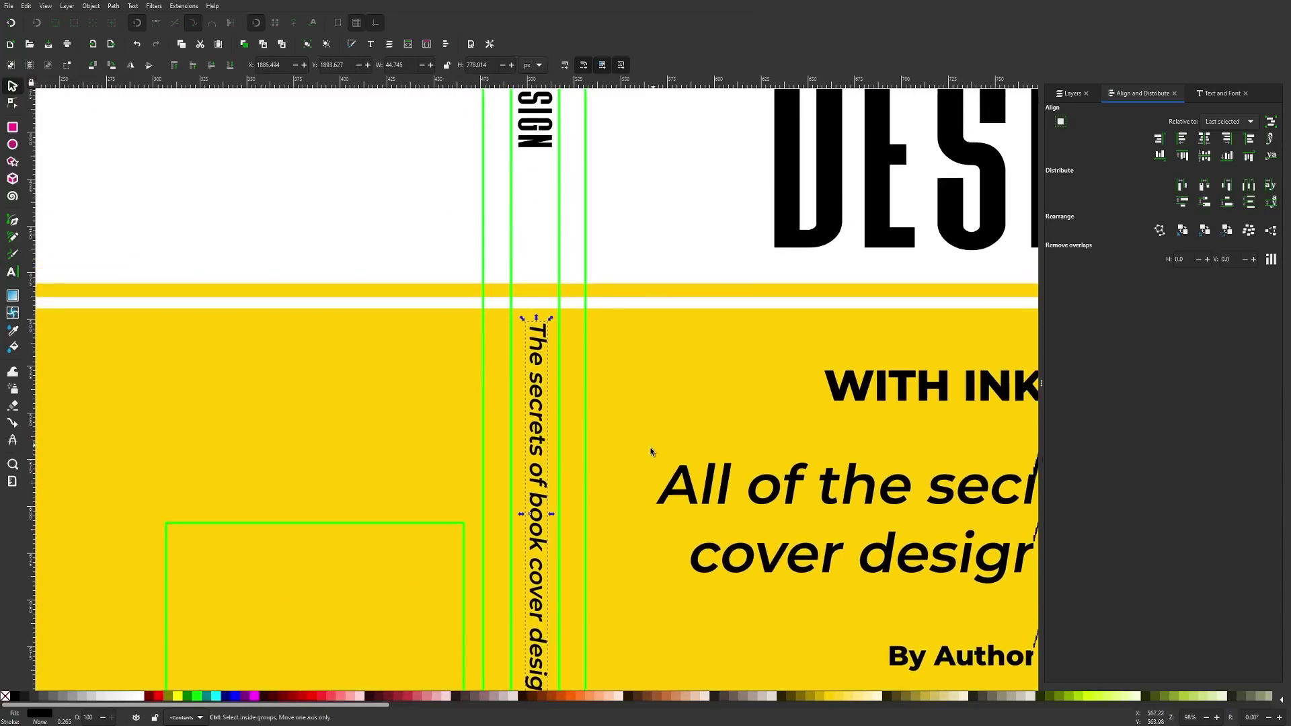
{"action": "scroll", "coordinate": [657, 320], "scroll_direction": "up", "scroll_amount": 2}
{"action": "scroll", "coordinate": [657, 320], "scroll_direction": "down", "scroll_amount": 2}
{"action": "scroll", "coordinate": [686, 337], "scroll_direction": "up", "scroll_amount": 3}
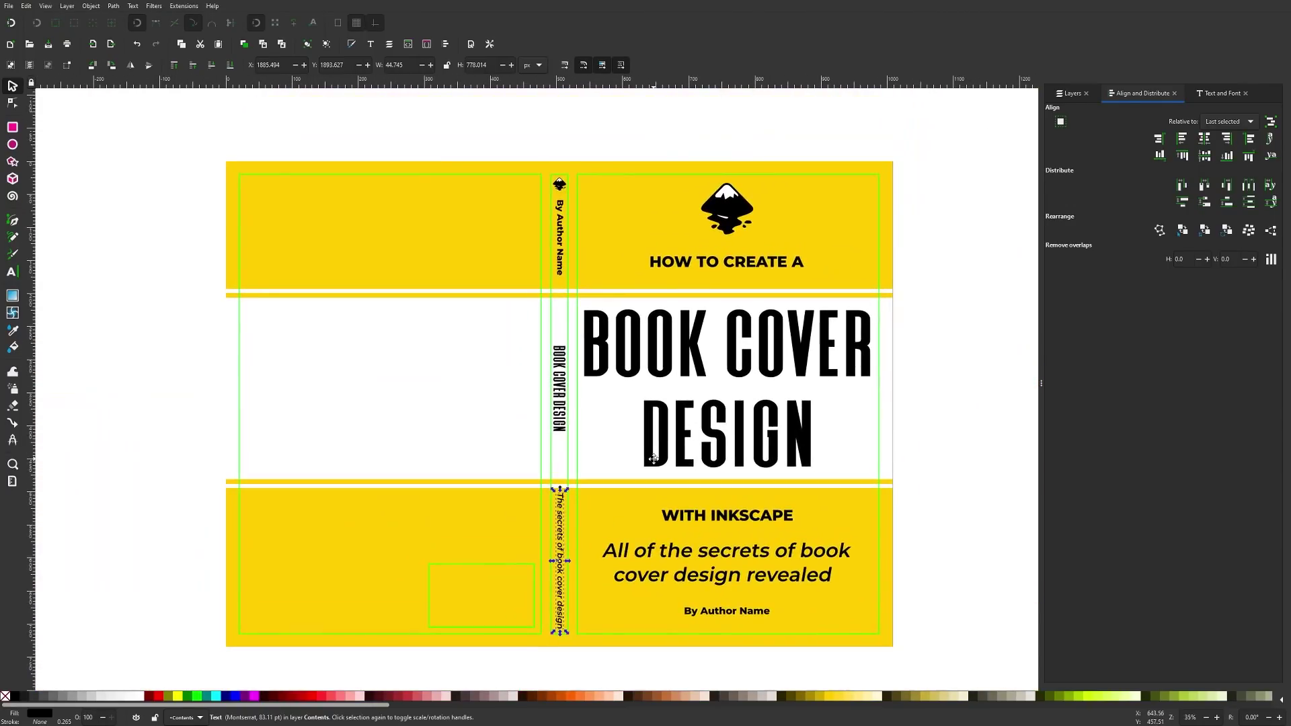
{"action": "scroll", "coordinate": [659, 453], "scroll_direction": "down", "scroll_amount": 2}
{"action": "left_click", "coordinate": [932, 401]}
{"action": "scroll", "coordinate": [847, 343], "scroll_direction": "up", "scroll_amount": 2}
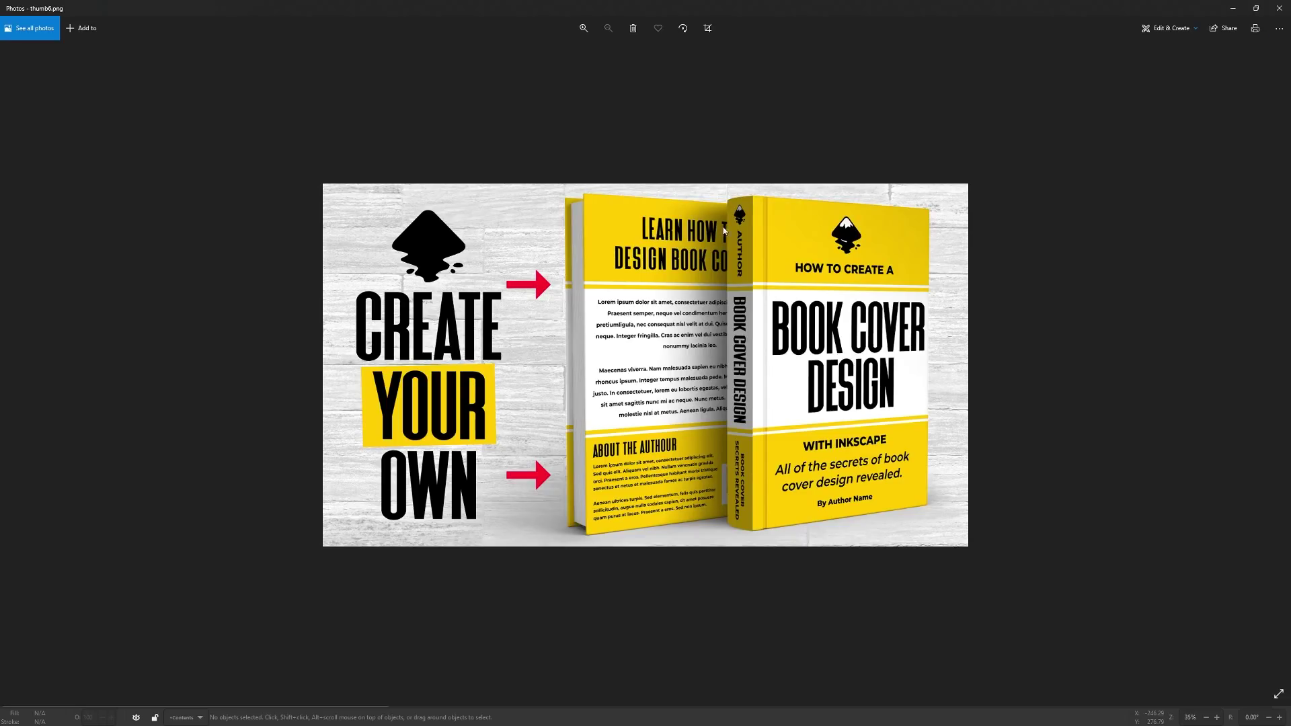
- Return to Inkscape from the reference image and place a shrunken copy of the title in the back cover's upper yellow area
{"action": "left_click", "coordinate": [1233, 8]}
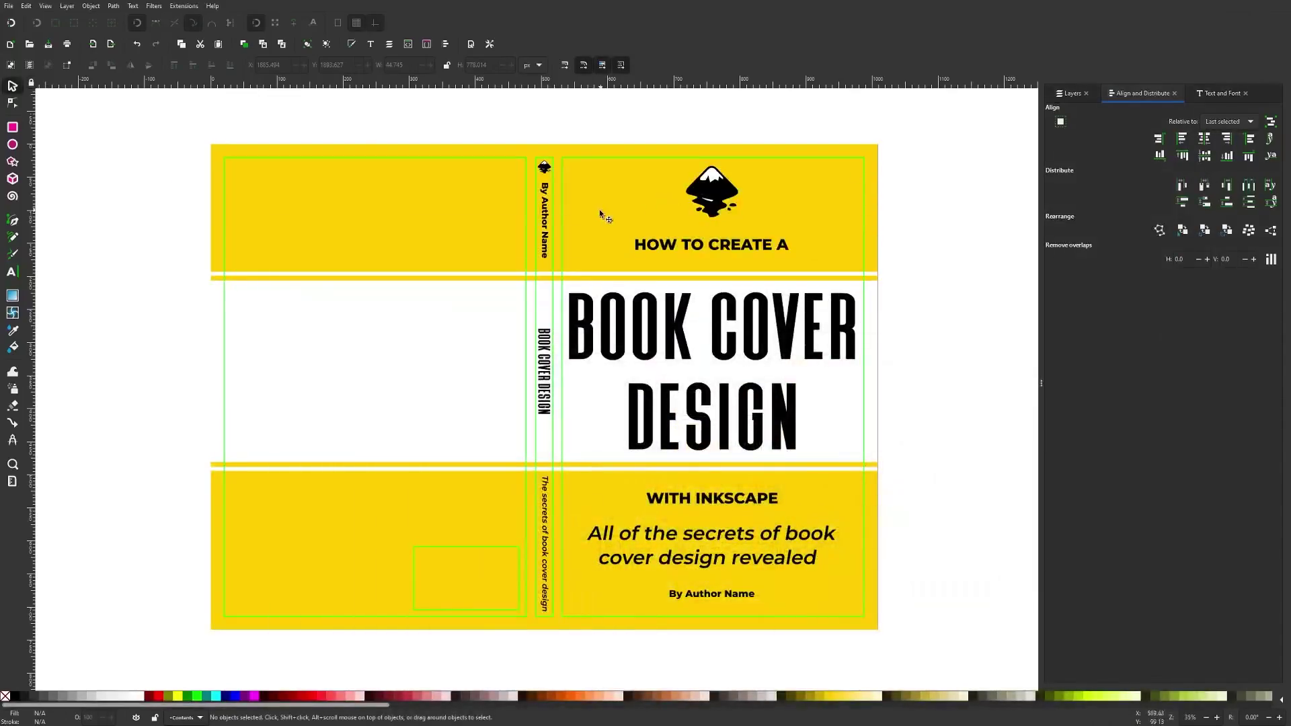
{"action": "left_click", "coordinate": [638, 311]}
{"action": "left_click_drag", "start_coordinate": [638, 311], "coordinate": [289, 202]}
{"action": "left_click_drag", "start_coordinate": [409, 361], "coordinate": [433, 296]}
- Replace the back cover title copy with the two-line heading "LEARN HOW TO" and "DESIGN BOOK COVERS"
{"action": "key", "text": "t"}
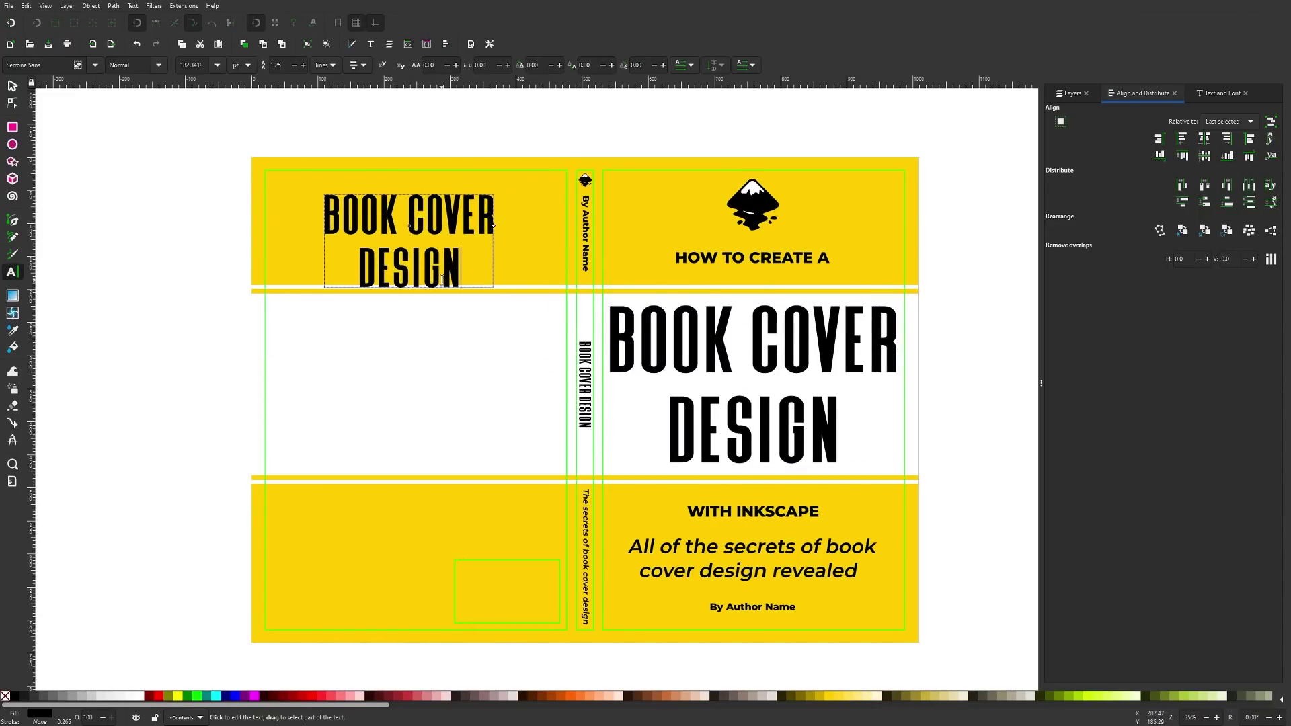
{"action": "key", "text": "ctrl+a"}
{"action": "type", "text": "LEARN HOW TO"}
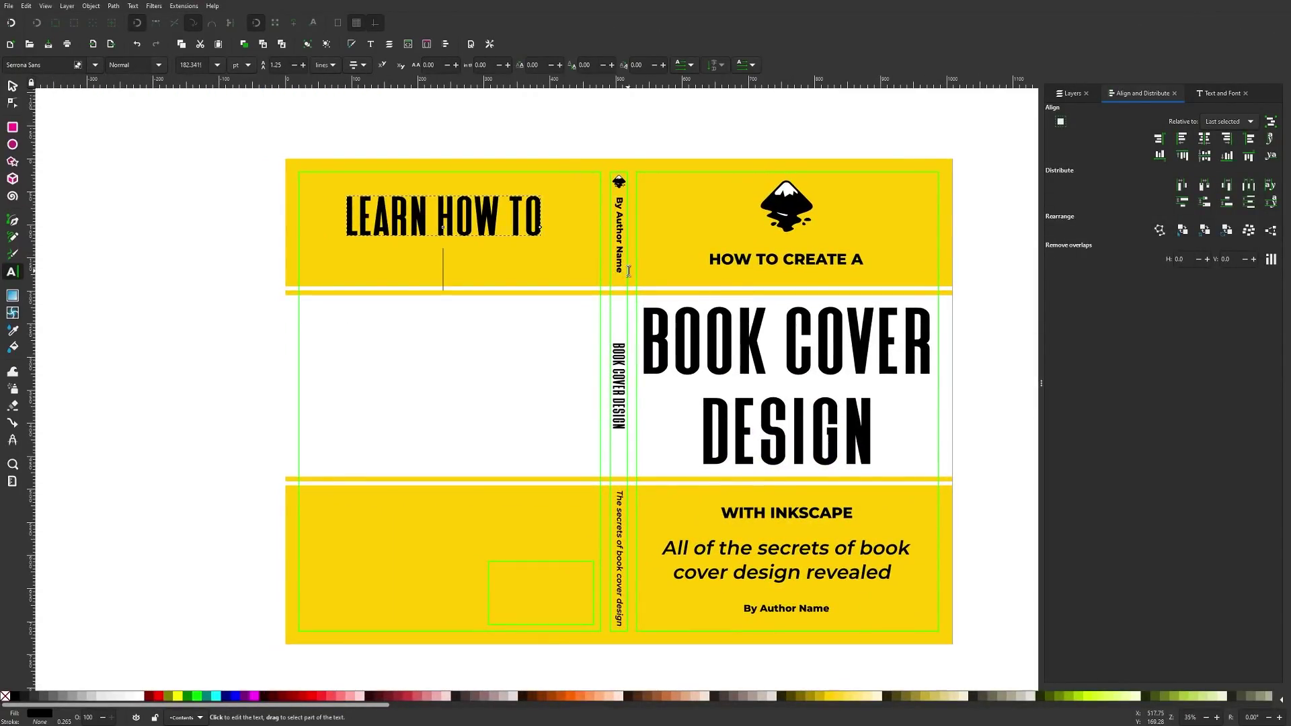
{"action": "type", "text": "DESI"}
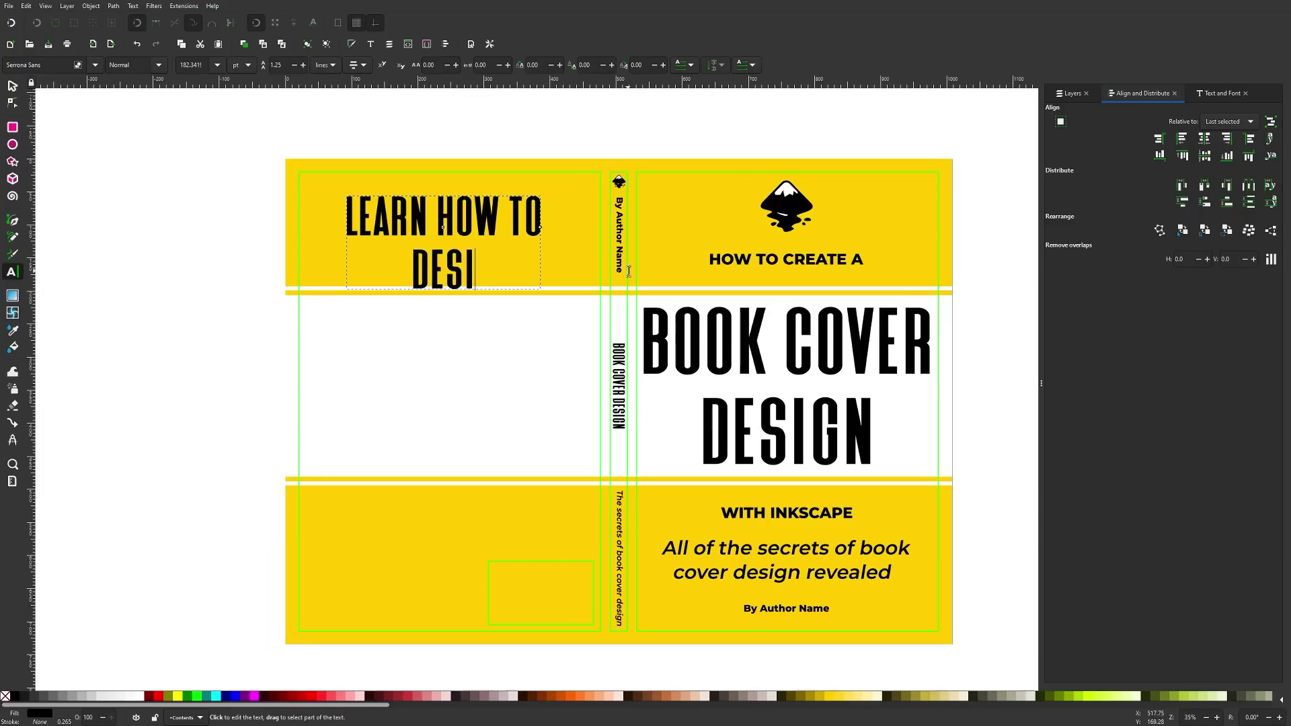
{"action": "type", "text": "GN BOOK COVERS"}
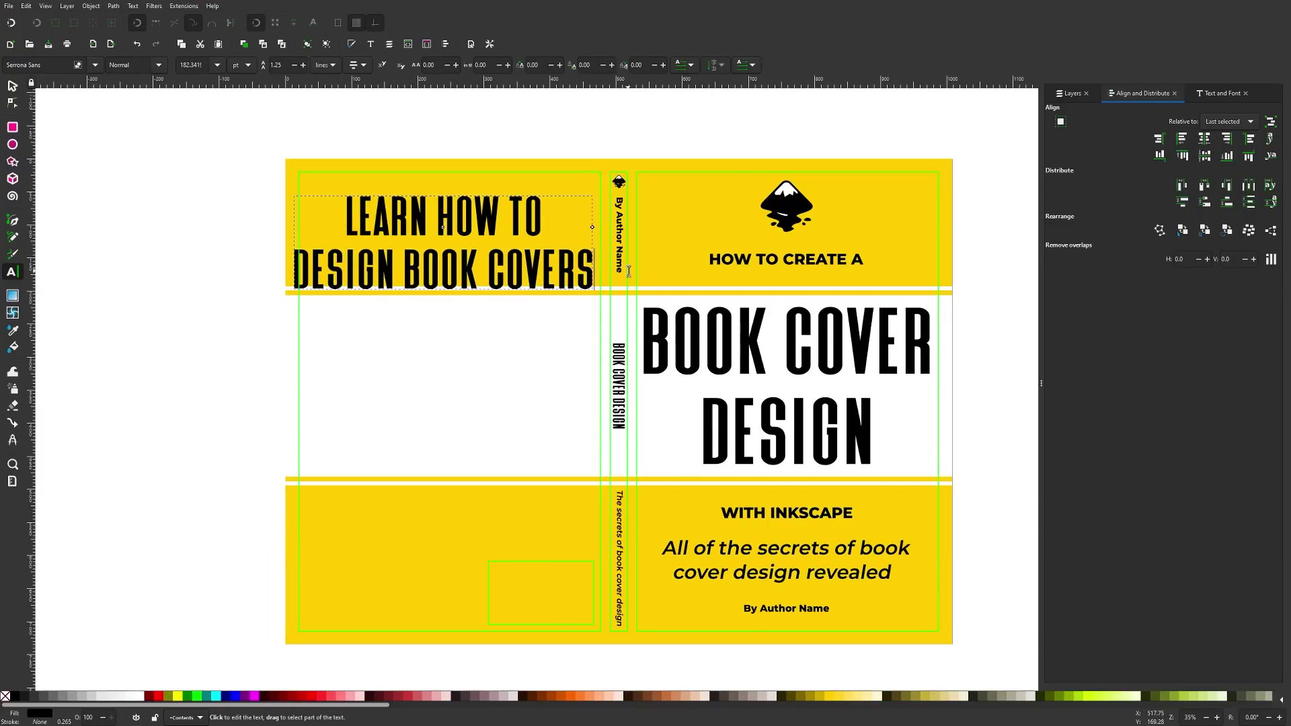
{"action": "key", "text": "F1"}
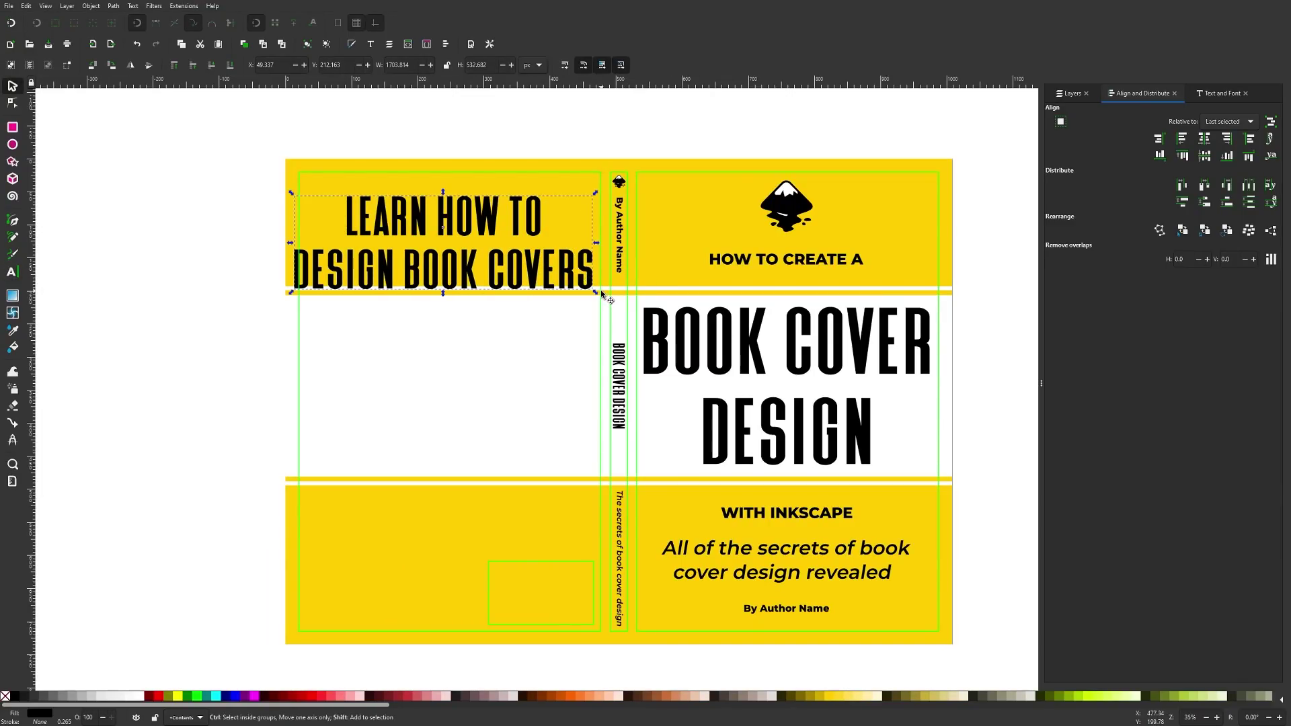
- Shrink the back cover heading to about 1437 px wide and position it centrally in the upper yellow area
{"action": "left_click_drag", "start_coordinate": [595, 291], "coordinate": [564, 287]}
{"action": "left_click_drag", "start_coordinate": [437, 262], "coordinate": [452, 260]}
{"action": "left_click_drag", "start_coordinate": [466, 206], "coordinate": [464, 197]}
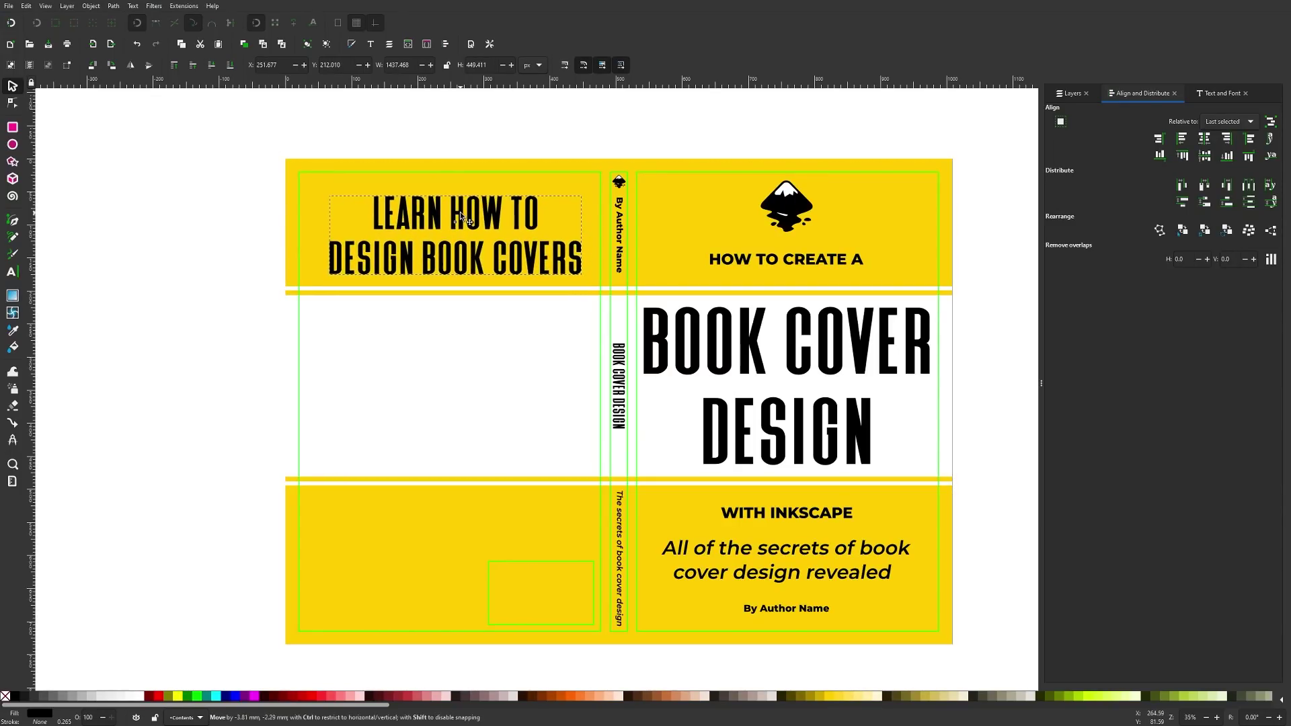
{"action": "left_click", "coordinate": [322, 318]}
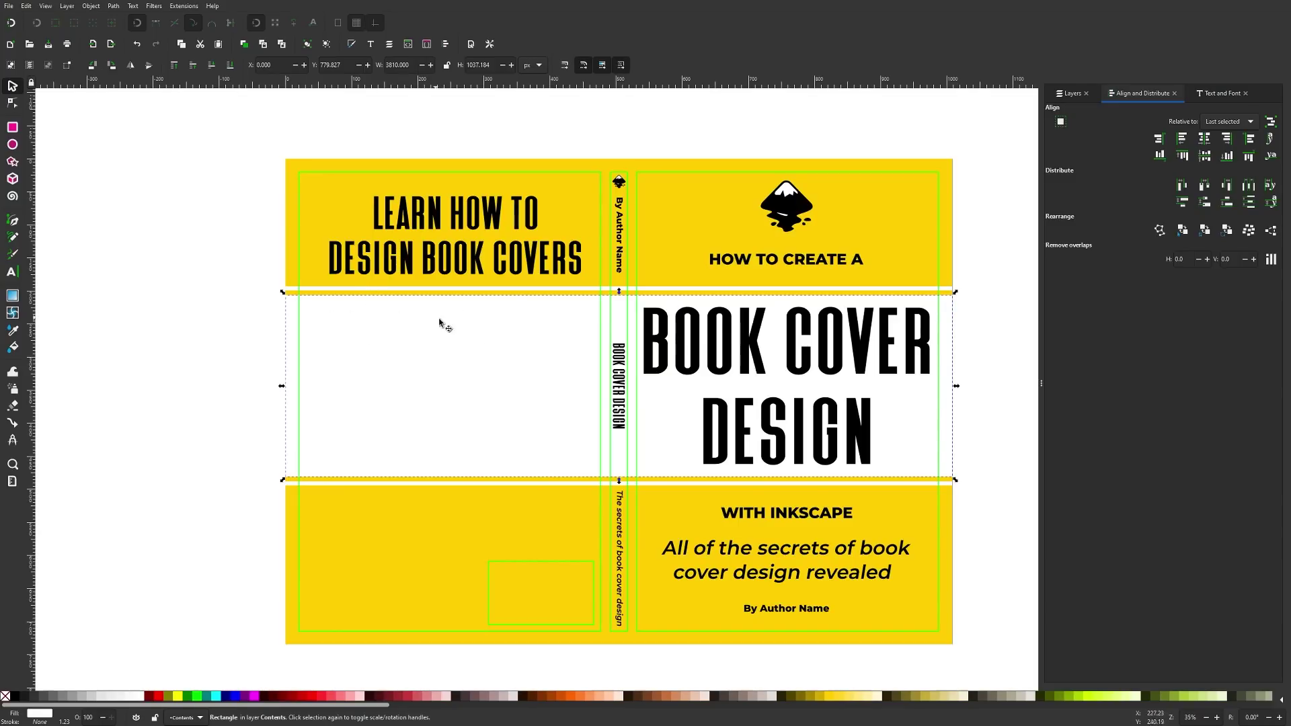
{"action": "key", "text": "Escape"}
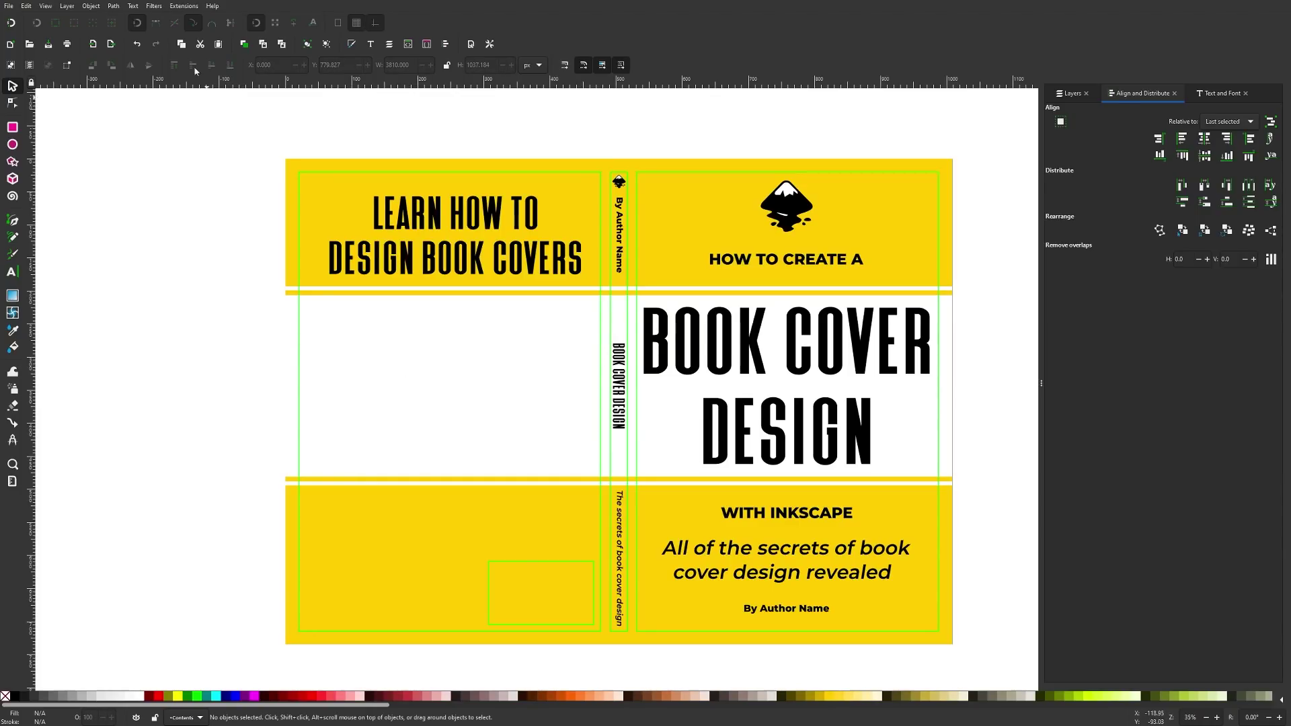
- Generate Lorem ipsum as SVG2 flowed text with 2 paragraphs, 6 sentences per paragraph and a length fluctuation of 4
{"action": "left_click", "coordinate": [181, 6]}
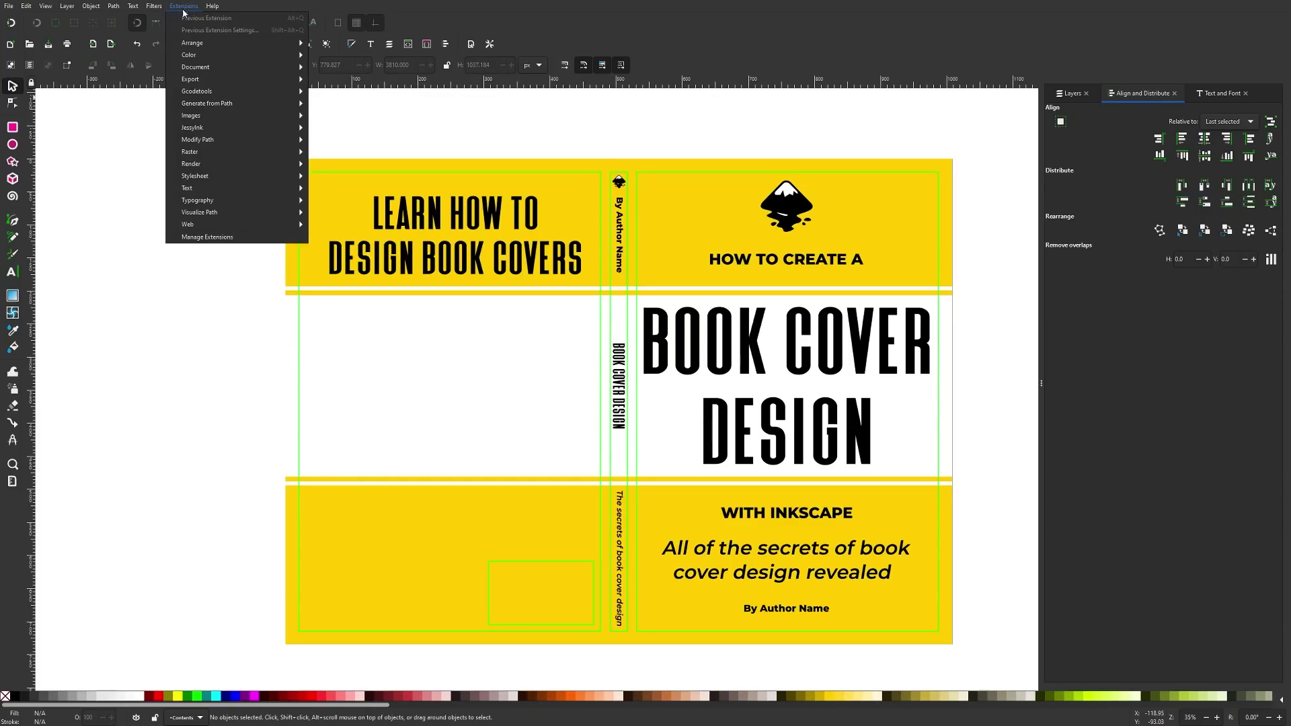
{"action": "mouse_move", "coordinate": [216, 167]}
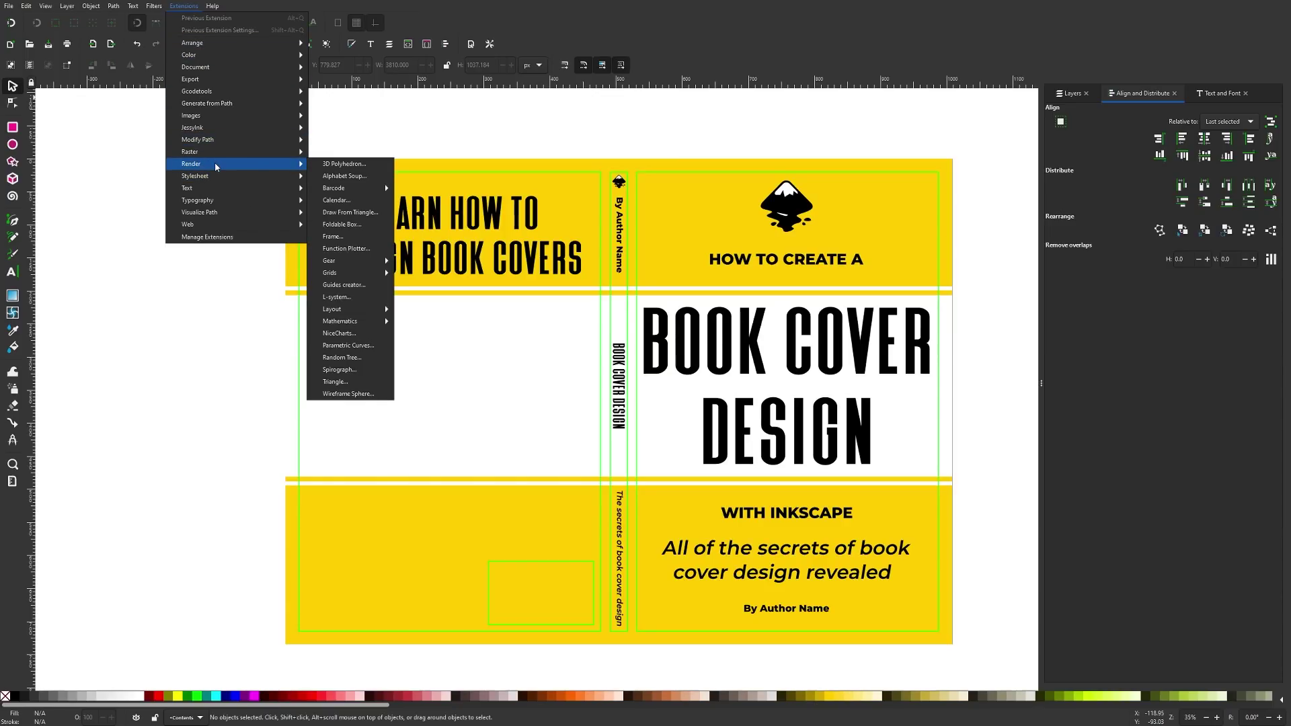
{"action": "mouse_move", "coordinate": [250, 191]}
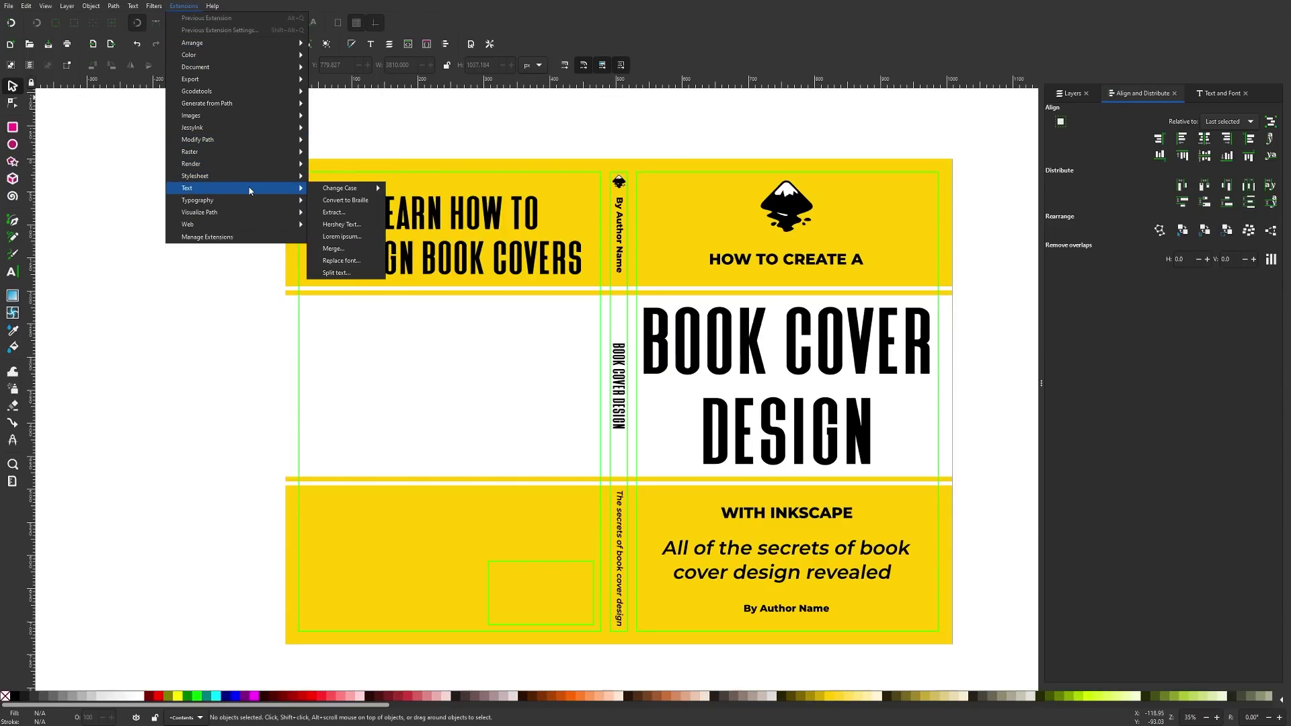
{"action": "left_click", "coordinate": [342, 237]}
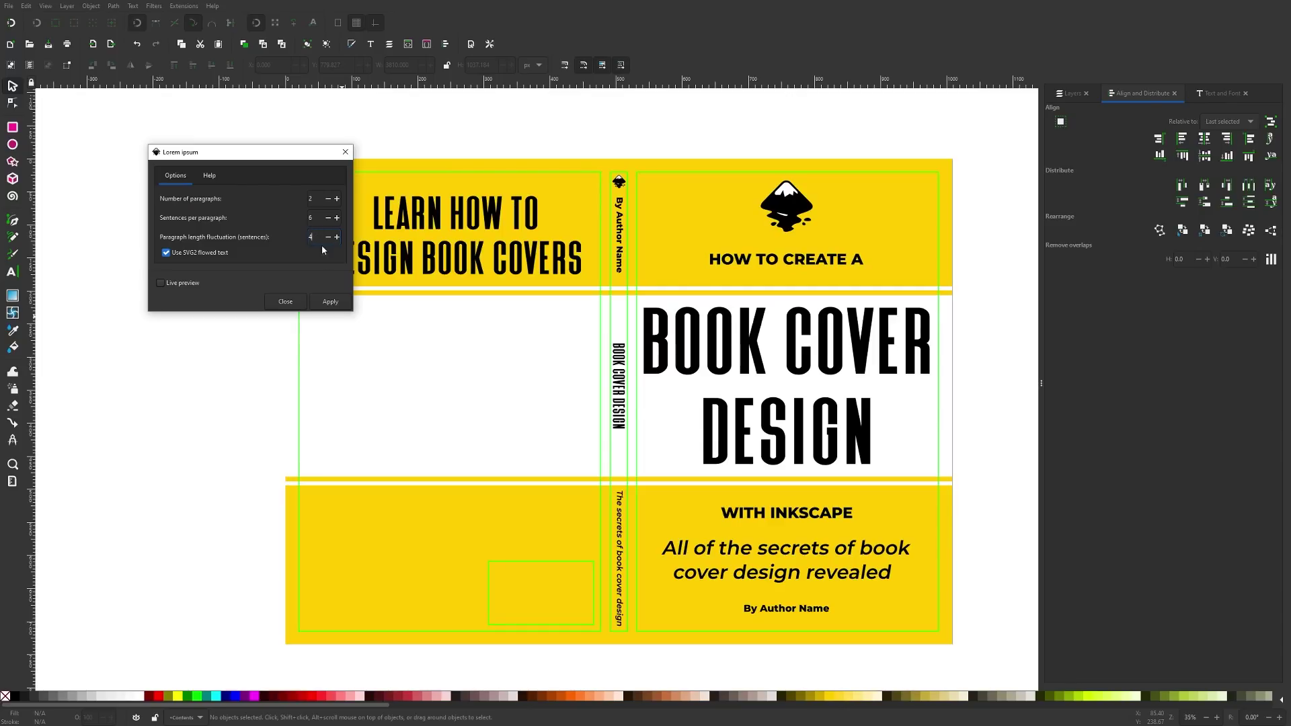
{"action": "left_click", "coordinate": [331, 304]}
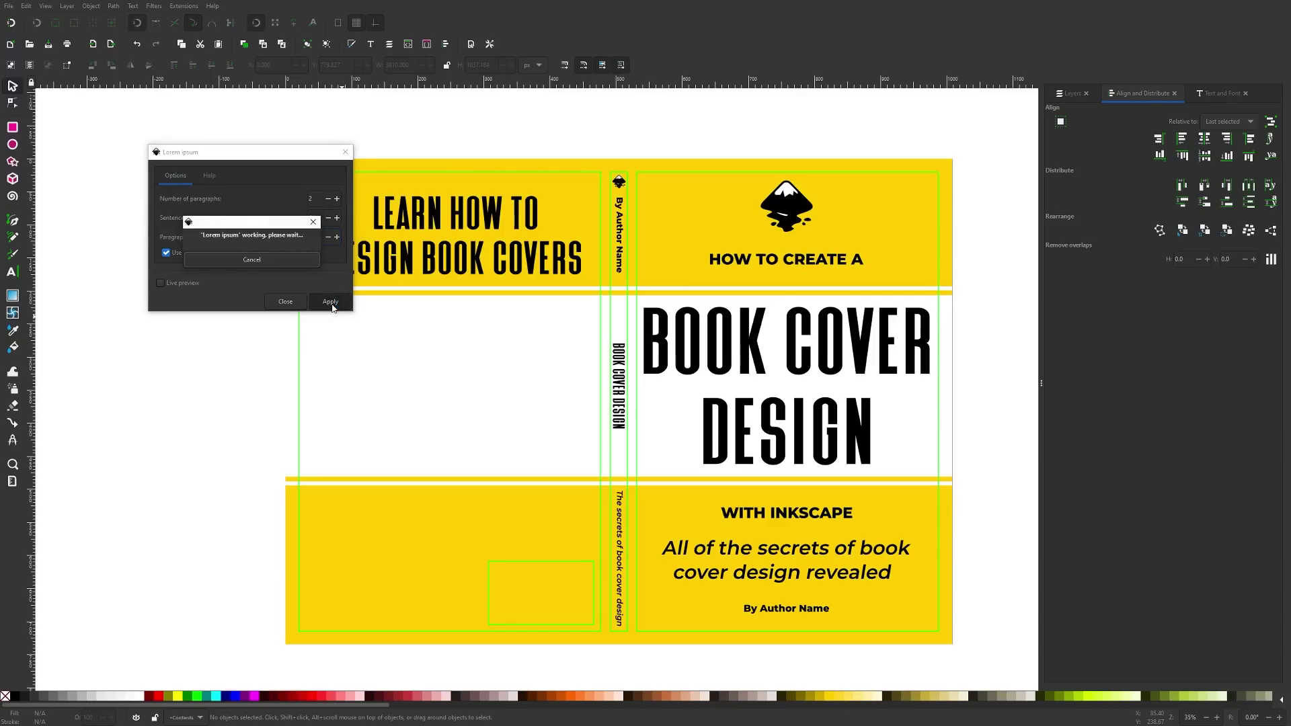
- Close the Lorem ipsum dialog and move the generated text from the page's top edge into the back cover's white area
{"action": "left_click", "coordinate": [285, 302]}
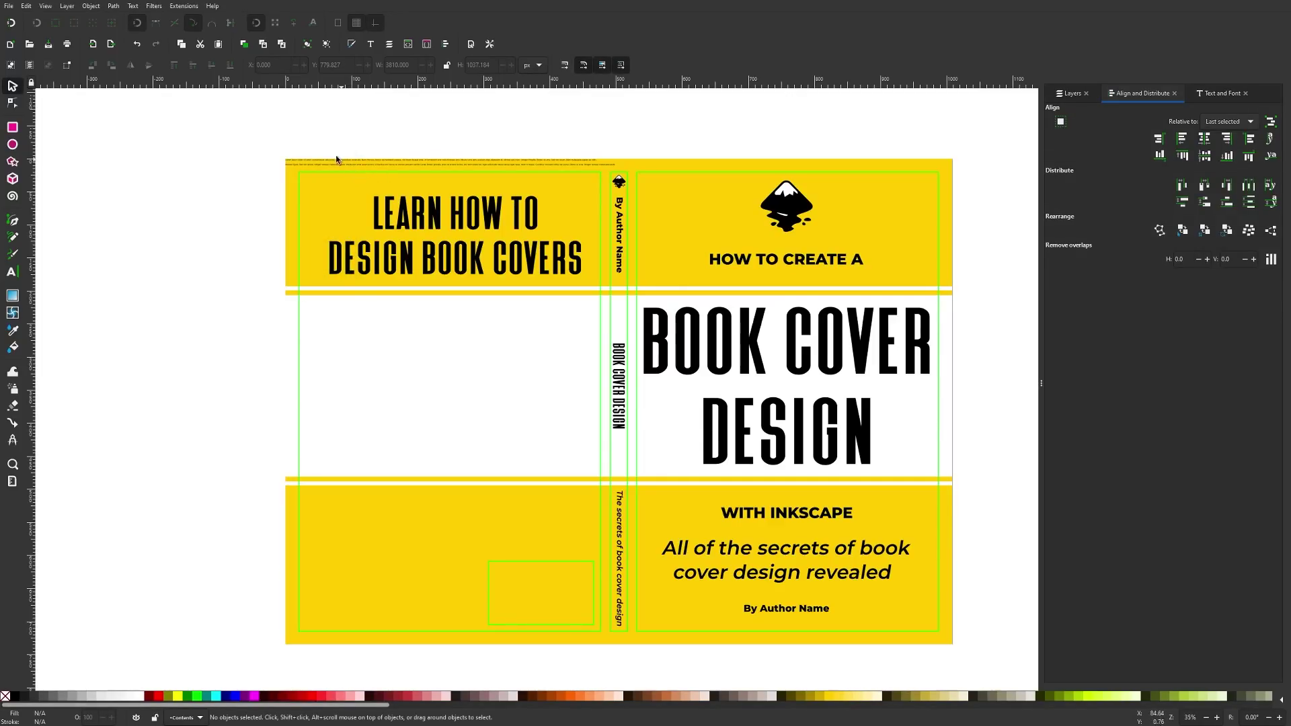
{"action": "scroll", "coordinate": [287, 142], "scroll_direction": "up", "scroll_amount": 10}
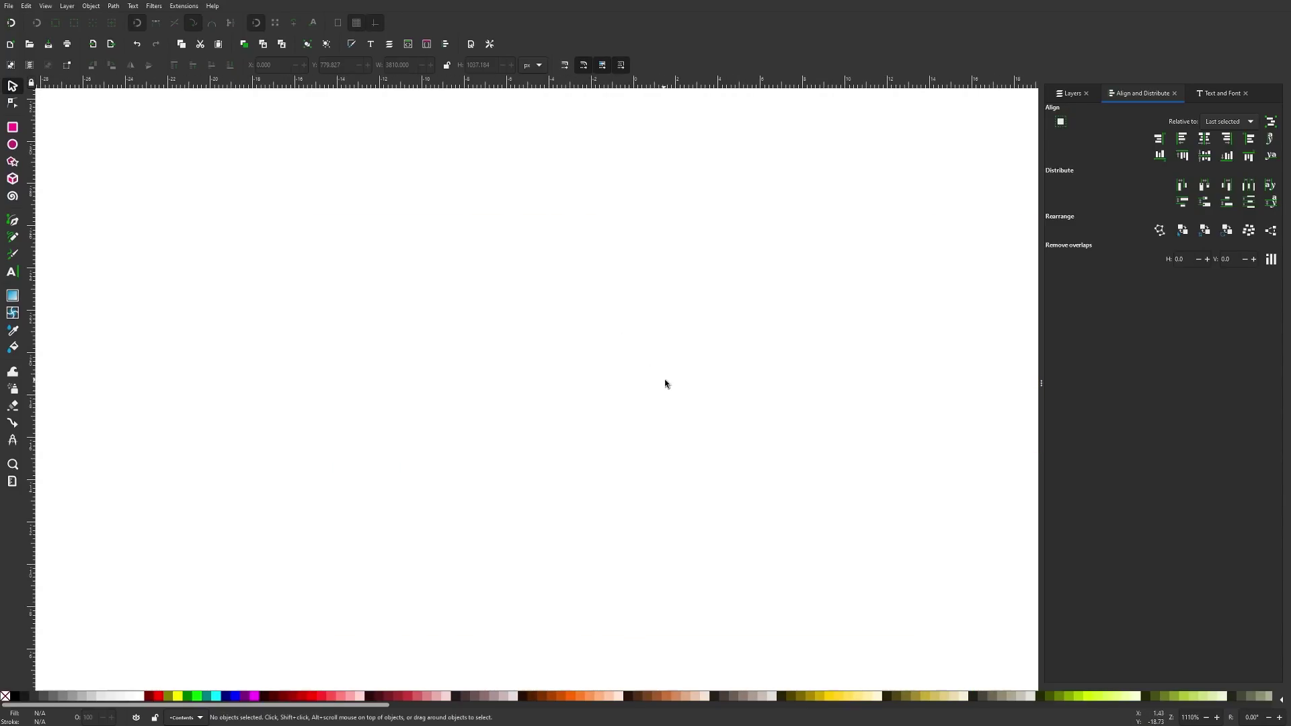
{"action": "scroll", "coordinate": [663, 383], "scroll_direction": "down", "scroll_amount": 10}
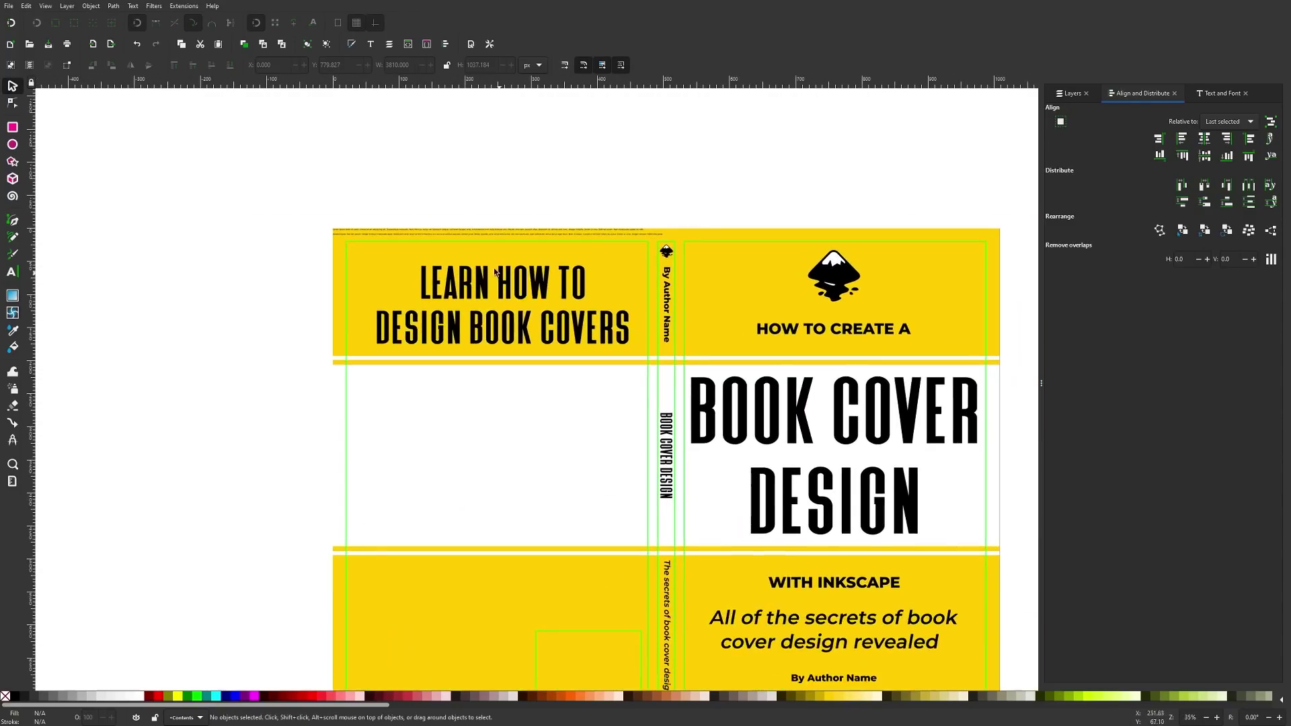
{"action": "left_click_drag", "start_coordinate": [422, 221], "coordinate": [468, 390]}
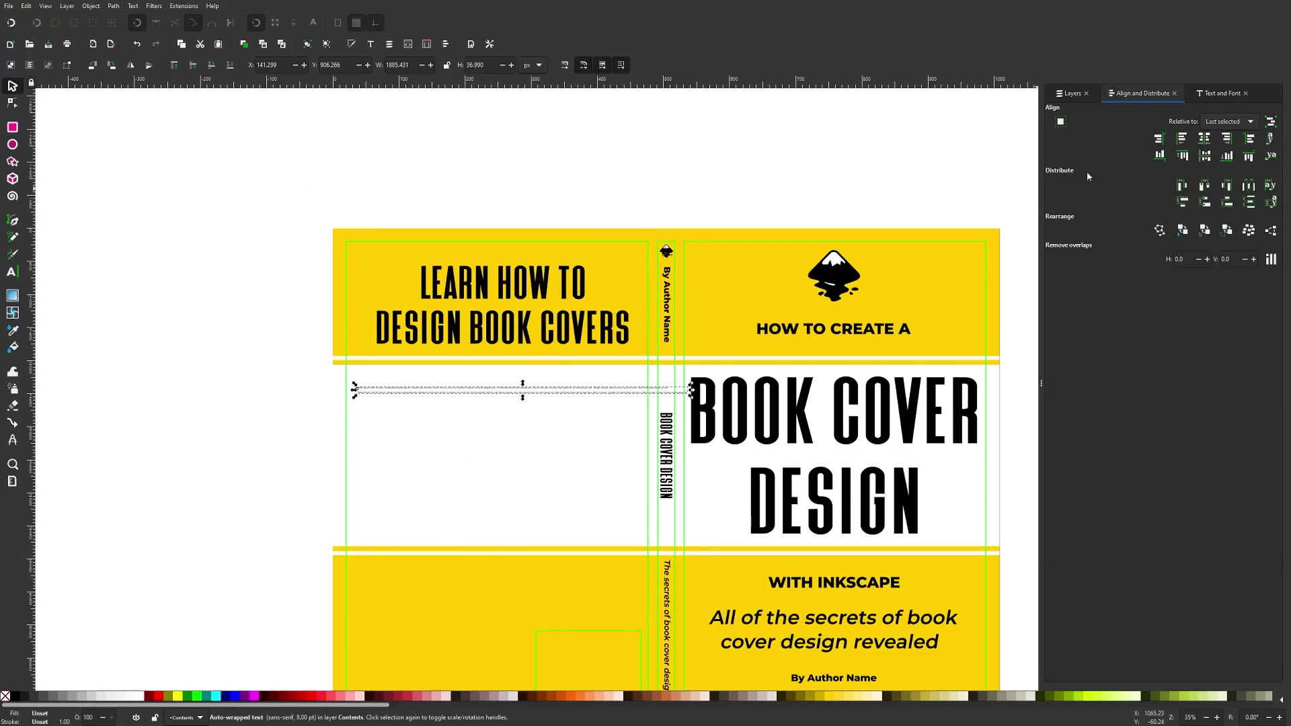
- Set the placeholder text's font to Montserrat SemiBold at size 28
{"action": "left_click", "coordinate": [1223, 93]}
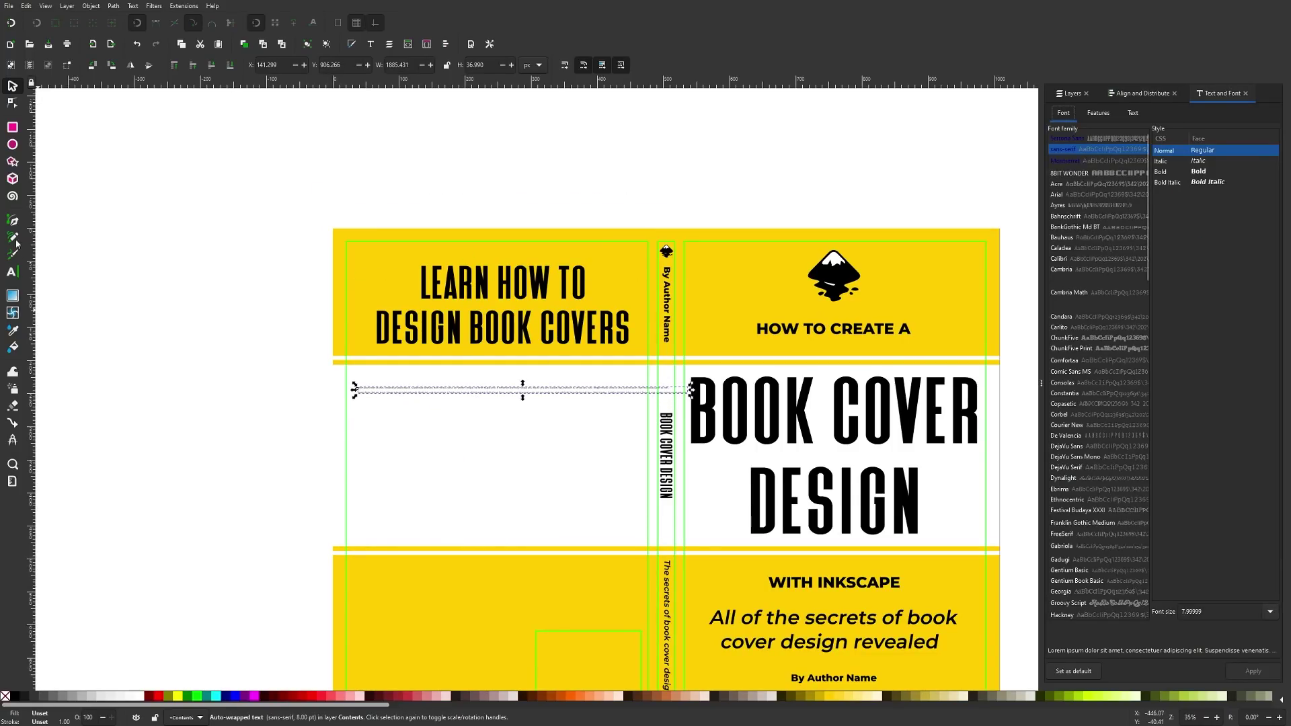
{"action": "left_click", "coordinate": [12, 271]}
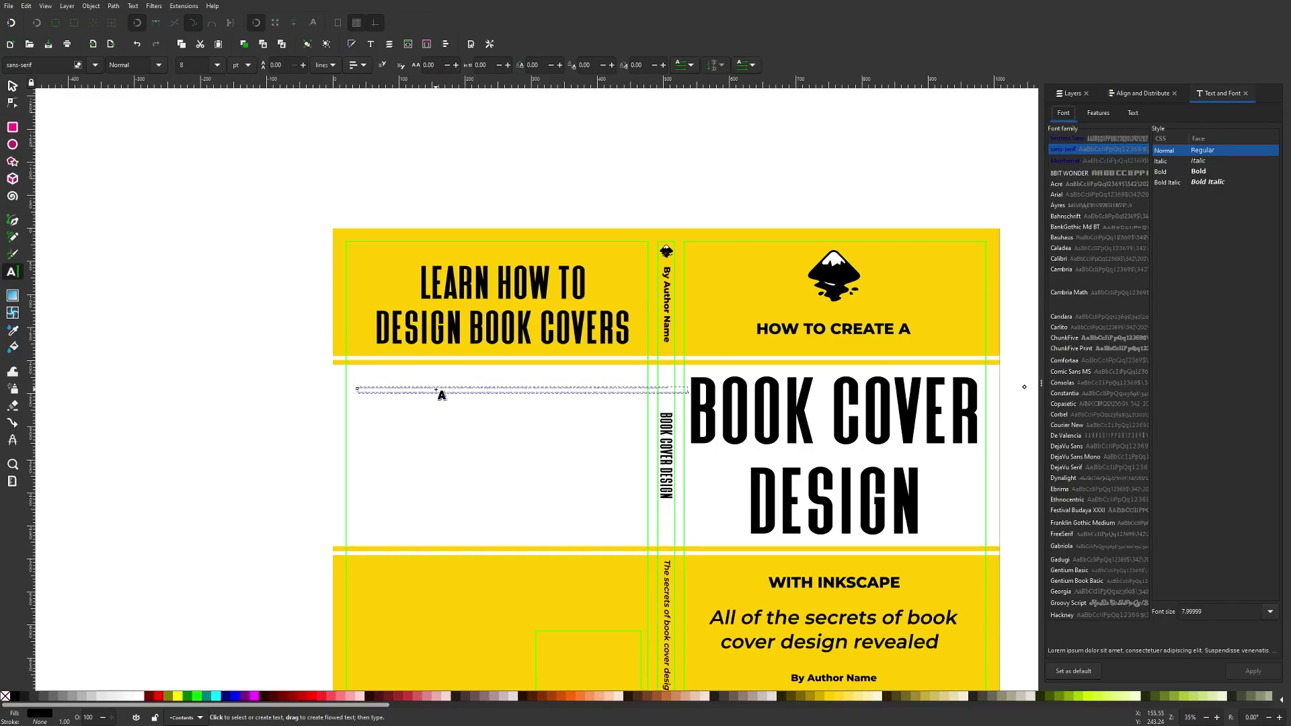
{"action": "scroll", "coordinate": [739, 317], "scroll_direction": "right", "scroll_amount": 2}
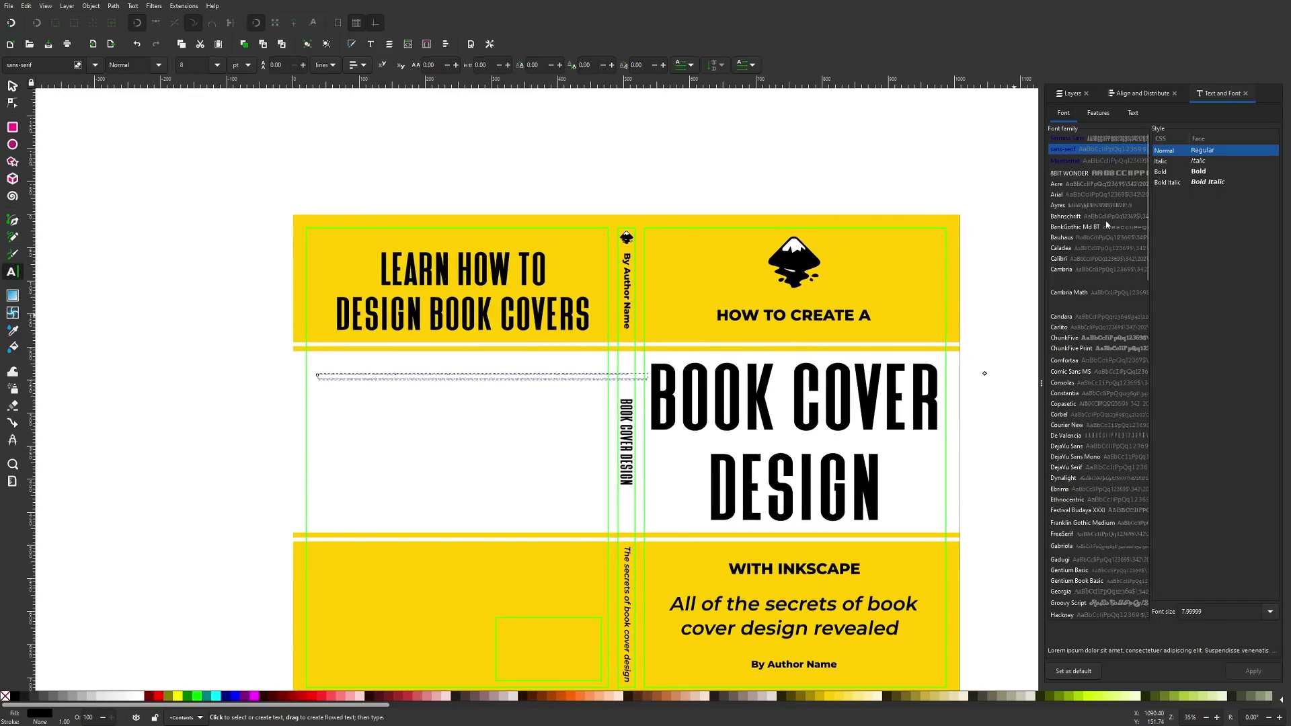
{"action": "left_click", "coordinate": [1103, 162]}
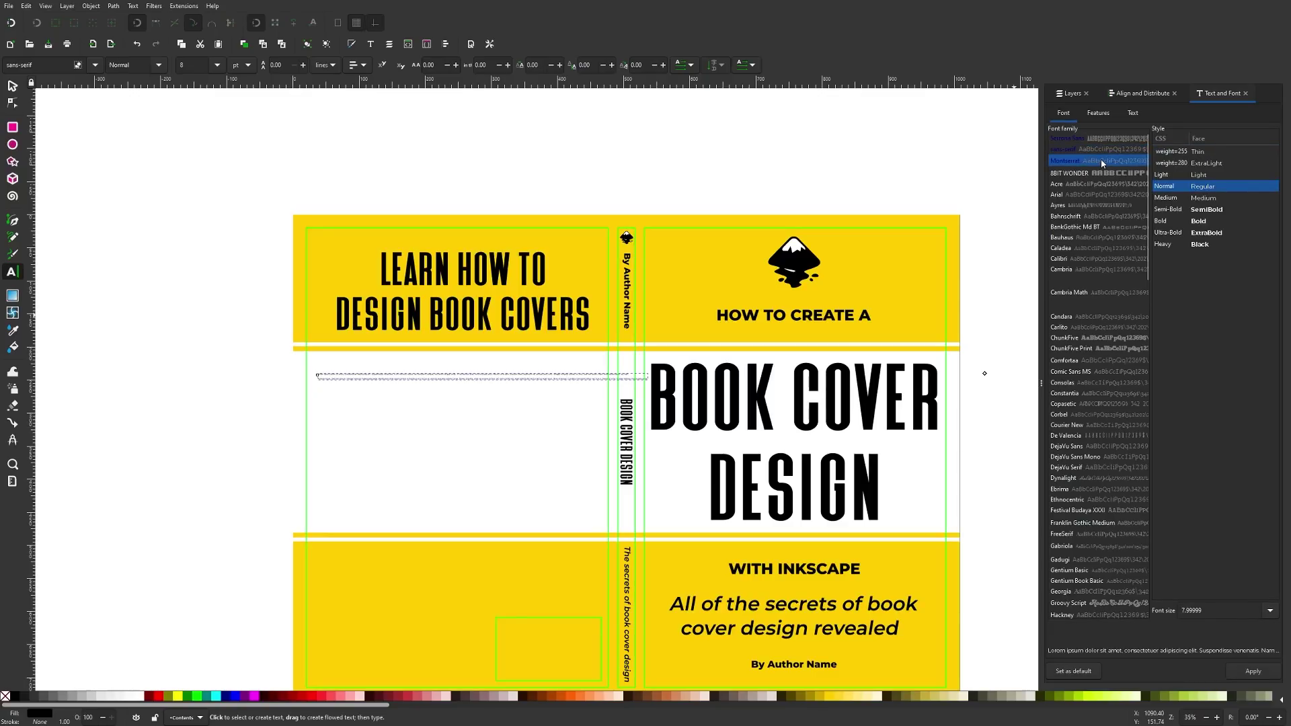
{"action": "left_click", "coordinate": [1206, 199]}
{"action": "left_click", "coordinate": [1209, 211]}
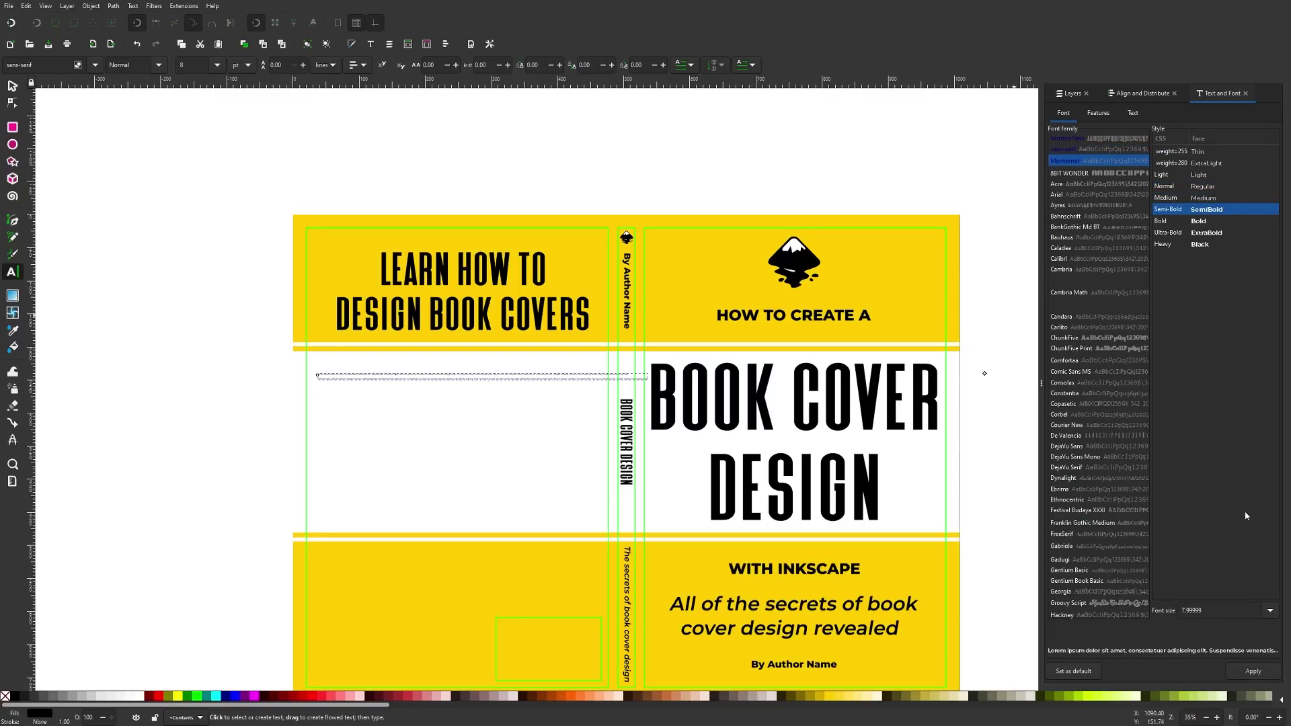
{"action": "left_click", "coordinate": [1270, 612]}
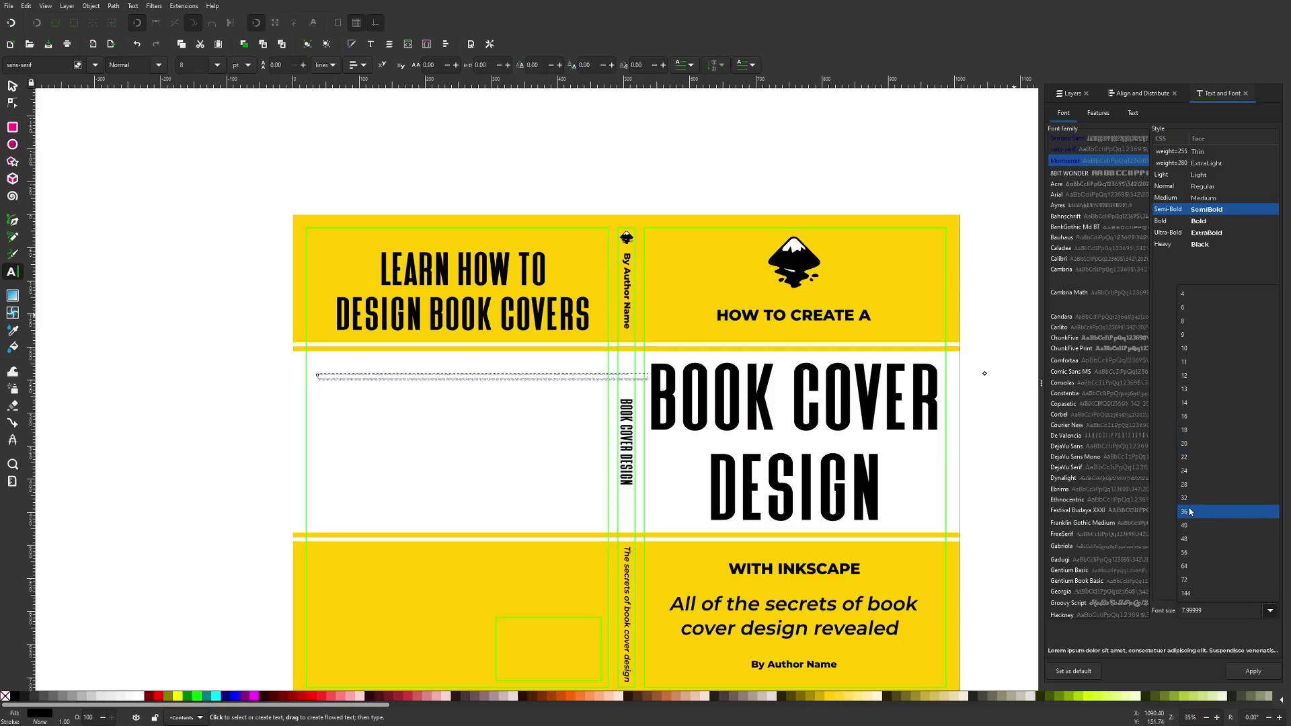
{"action": "left_click", "coordinate": [1203, 485]}
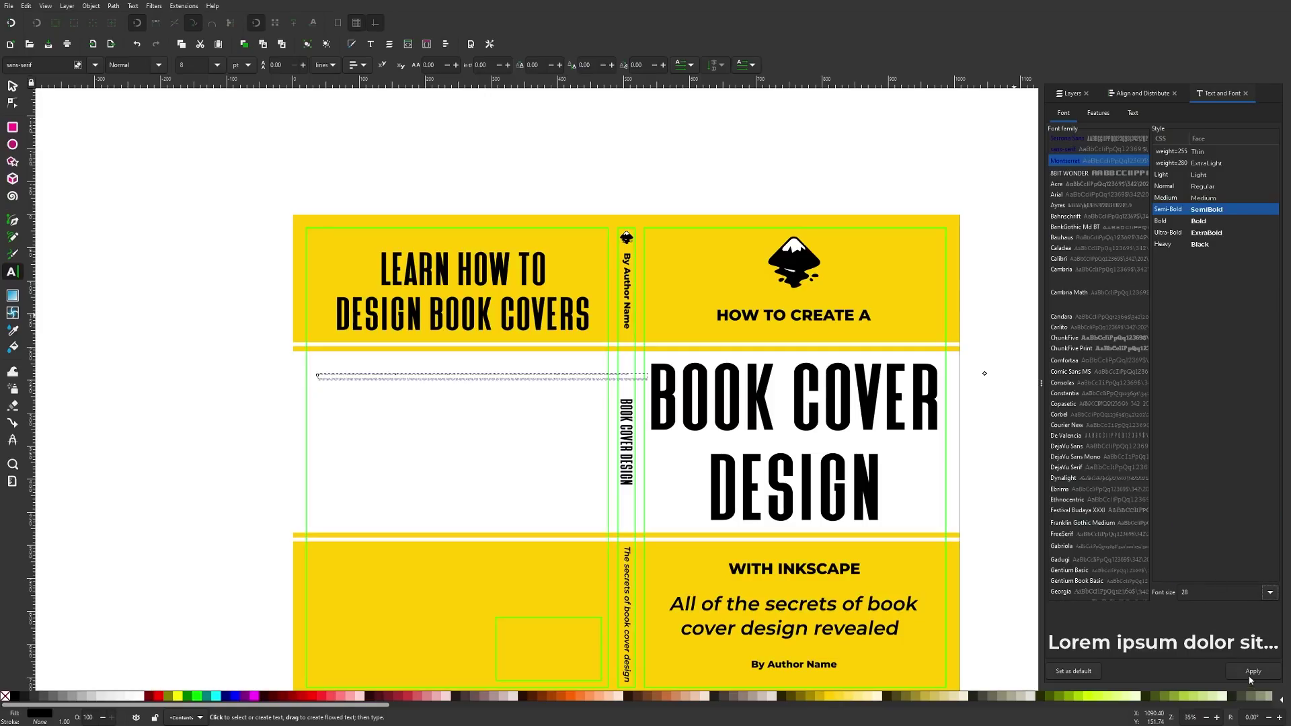
{"action": "left_click", "coordinate": [1253, 672]}
- Increase the placeholder text's font size to 36 pt
{"action": "left_click", "coordinate": [1273, 593]}
{"action": "left_click", "coordinate": [1207, 495]}
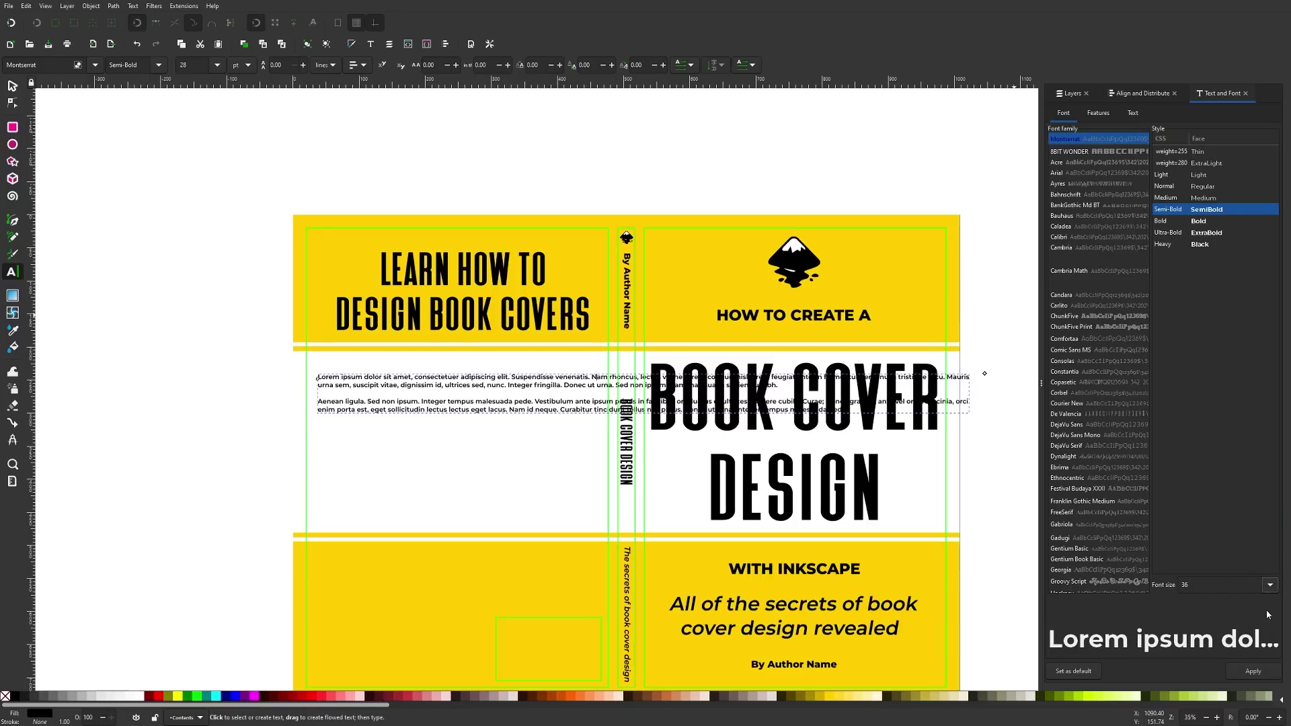
{"action": "left_click", "coordinate": [1254, 671]}
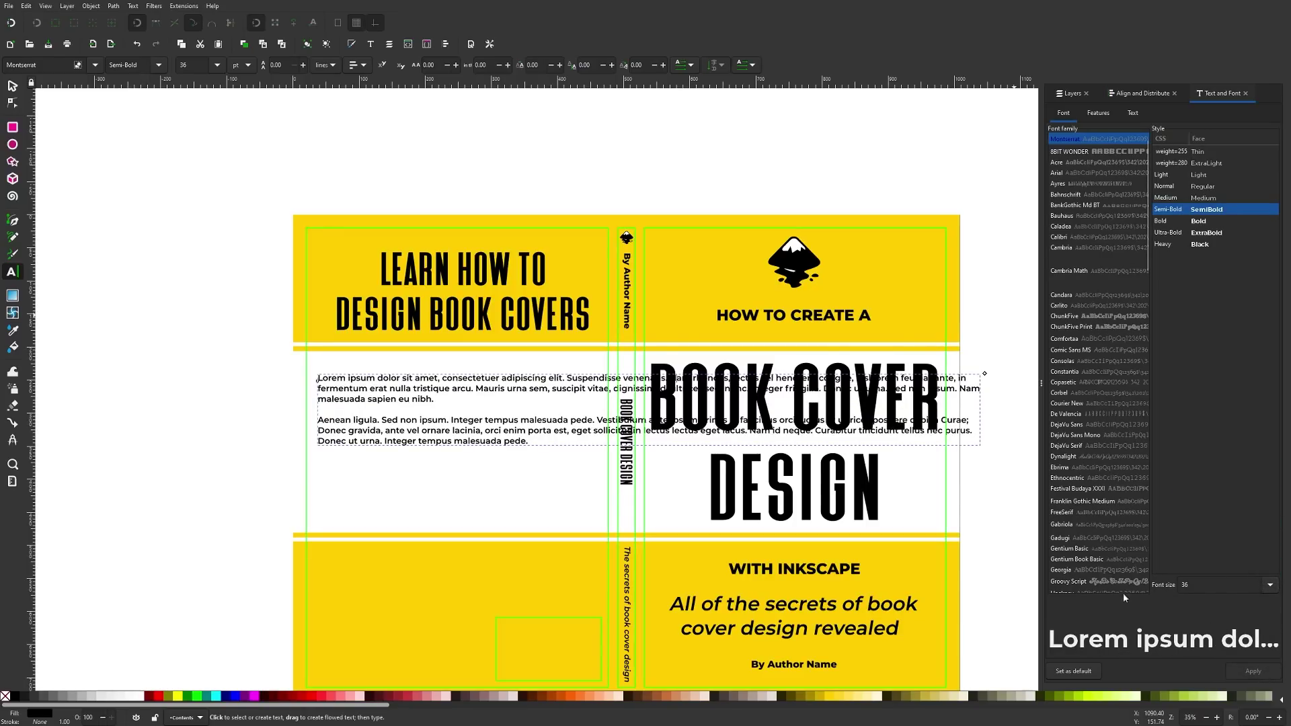
- Move the placeholder text up and slightly left so it starts just inside the back cover's safe-area guide
{"action": "left_click", "coordinate": [13, 85]}
{"action": "left_click_drag", "start_coordinate": [353, 383], "coordinate": [349, 365]}
{"action": "scroll", "coordinate": [577, 445], "scroll_direction": "down", "scroll_amount": 1}
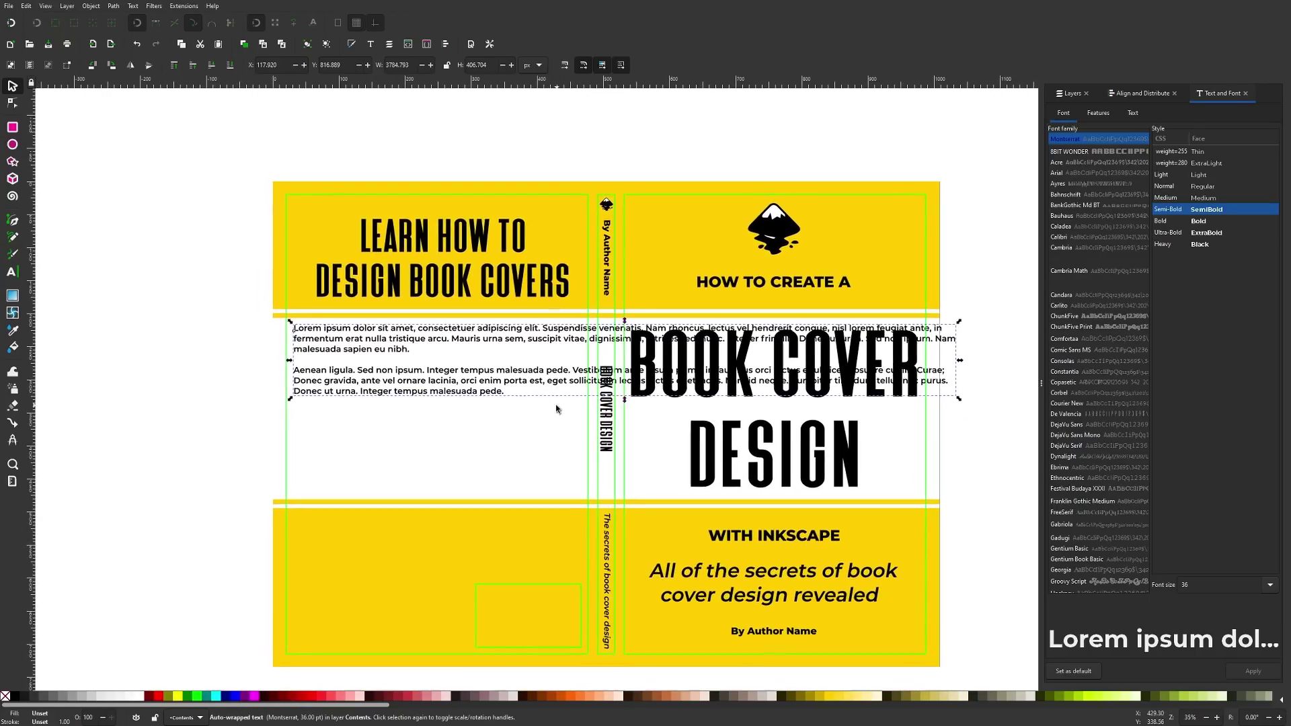
- Narrow the placeholder text frame to about 1638 px so it fits the back cover, and center-align its lines
{"action": "key", "text": "t"}
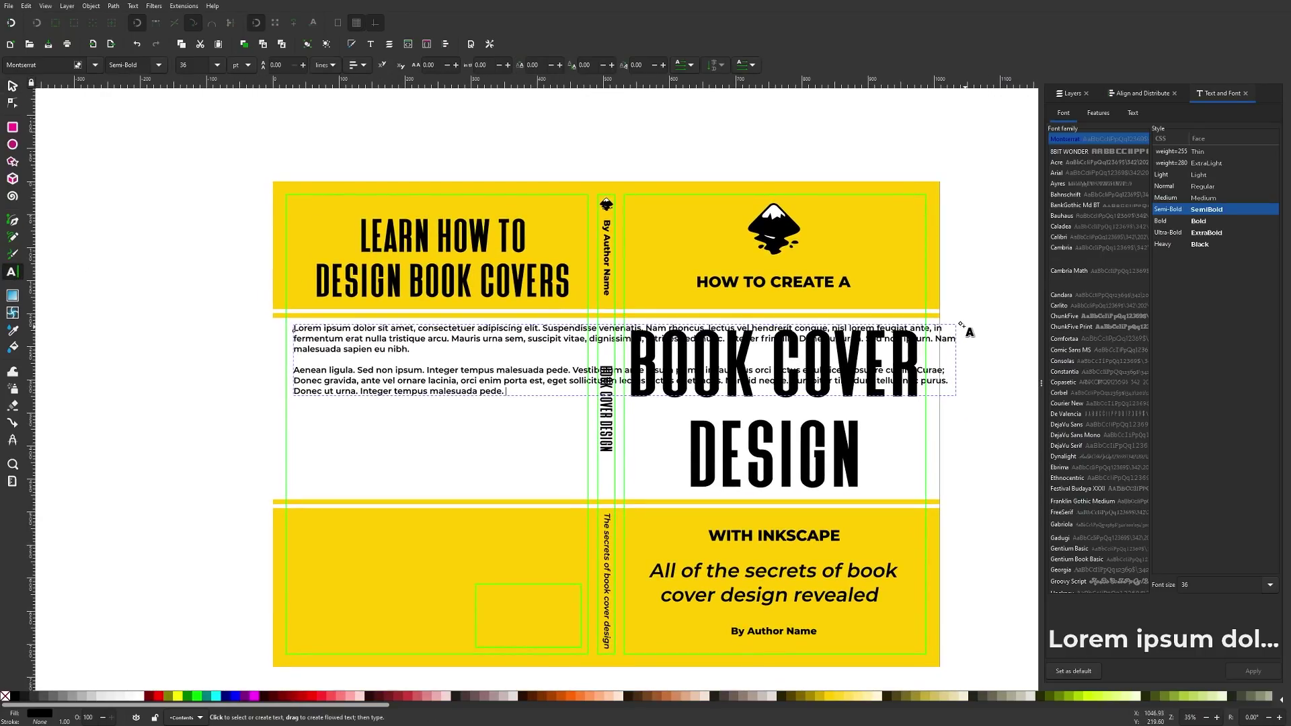
{"action": "left_click_drag", "start_coordinate": [960, 323], "coordinate": [586, 321]}
{"action": "left_click", "coordinate": [363, 65]}
{"action": "left_click", "coordinate": [357, 82]}
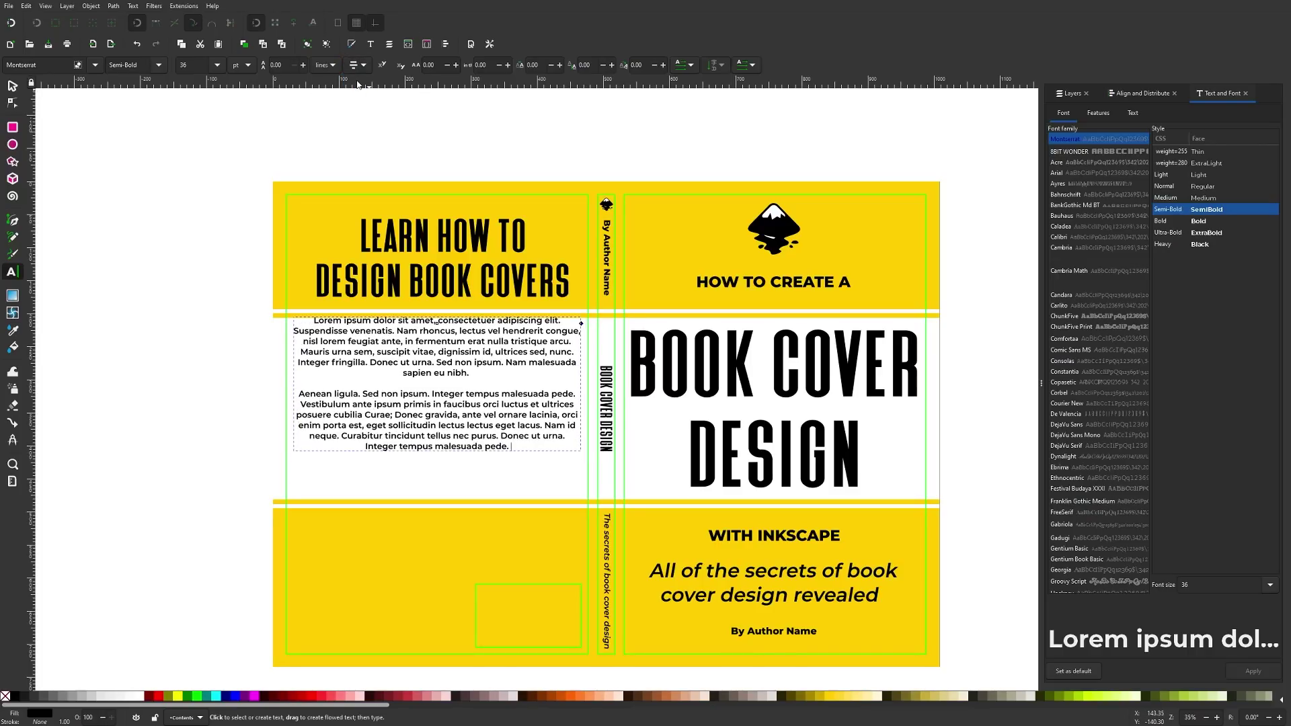
- Shift the body text block down to about Y 811 px so it clears the yellow stripe above it
{"action": "left_click", "coordinate": [13, 86]}
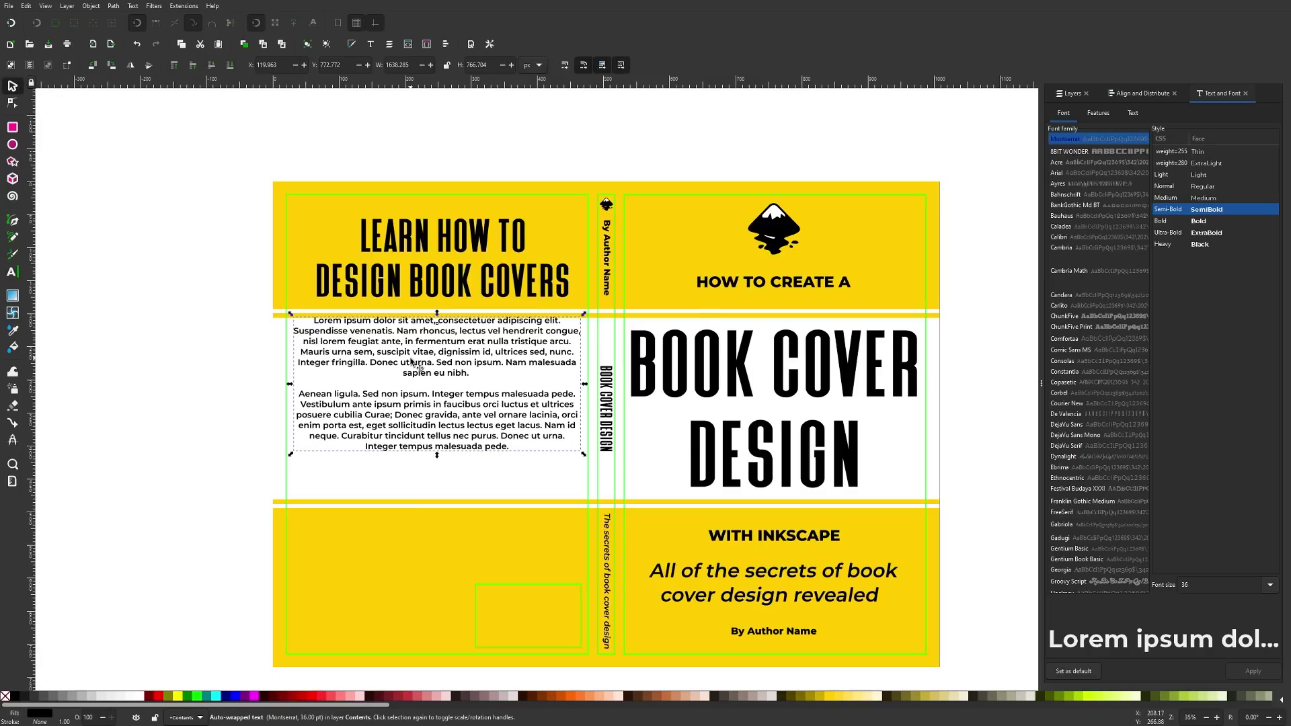
{"action": "scroll", "coordinate": [457, 342], "scroll_direction": "up", "scroll_amount": 1}
{"action": "left_click_drag", "start_coordinate": [459, 328], "coordinate": [460, 334]}
{"action": "scroll", "coordinate": [450, 376], "scroll_direction": "down", "scroll_amount": 2}
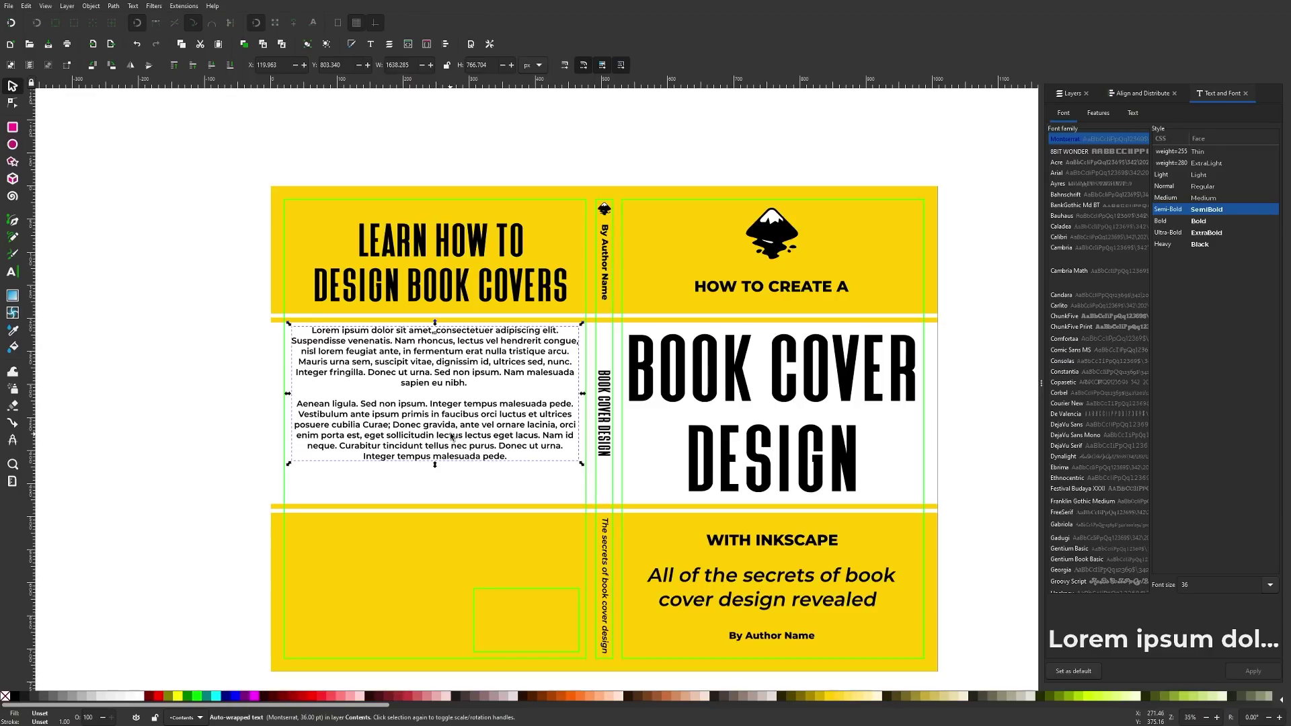
{"action": "scroll", "coordinate": [464, 364], "scroll_direction": "up", "scroll_amount": 1}
{"action": "left_click_drag", "start_coordinate": [461, 367], "coordinate": [474, 341]}
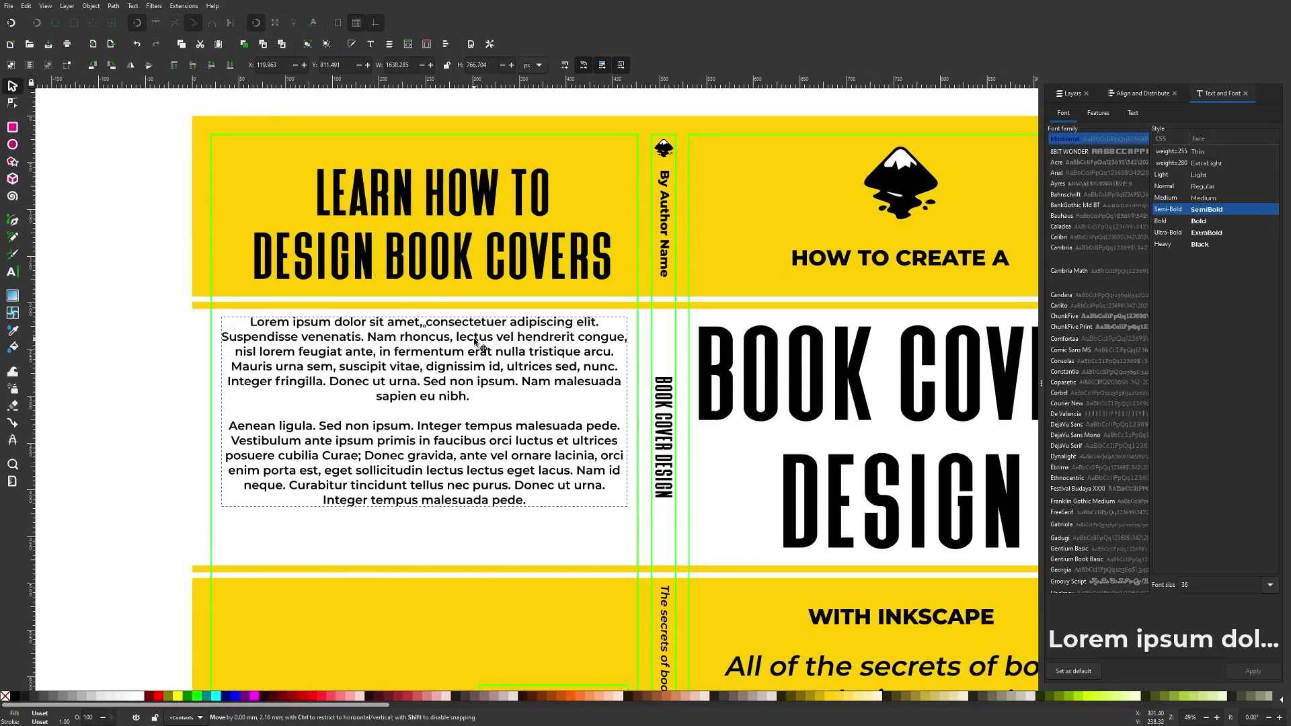
{"action": "scroll", "coordinate": [474, 341], "scroll_direction": "down", "scroll_amount": 1}
- Set the back cover body text's line spacing to 1.60 lines
{"action": "left_click", "coordinate": [12, 272]}
{"action": "left_click", "coordinate": [404, 333]}
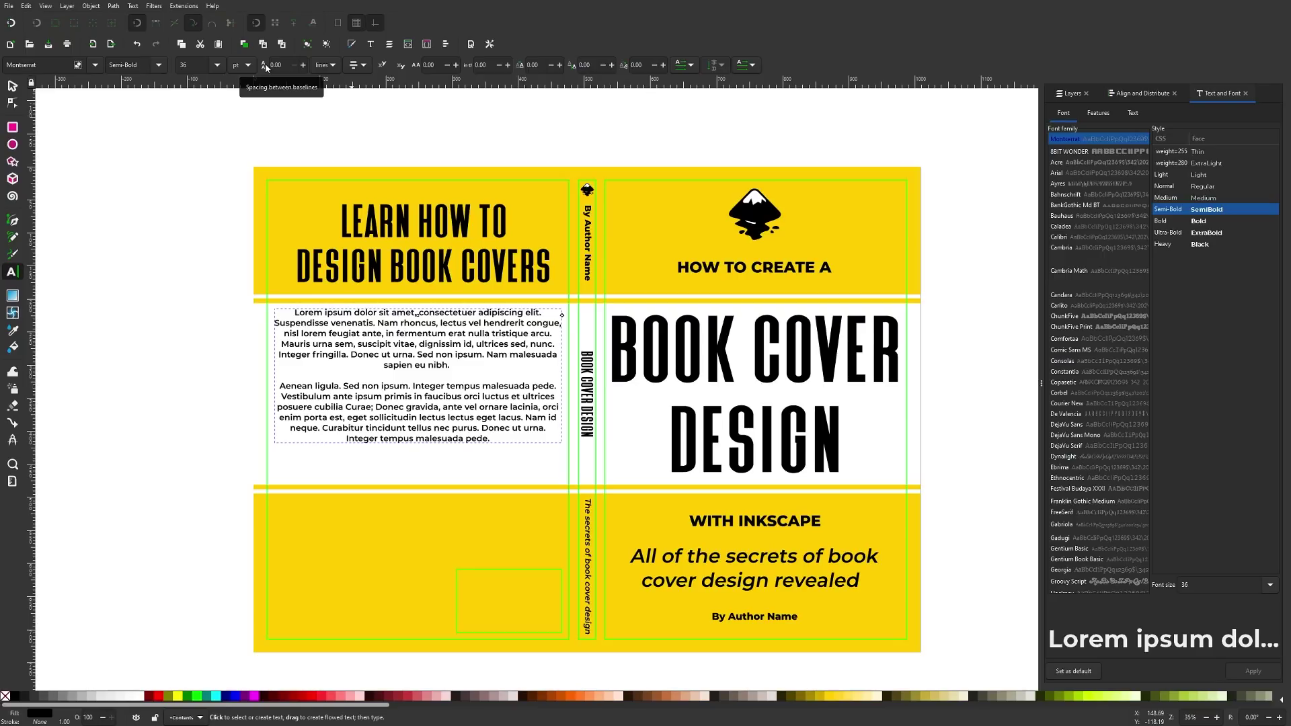
{"action": "left_click", "coordinate": [304, 65]}
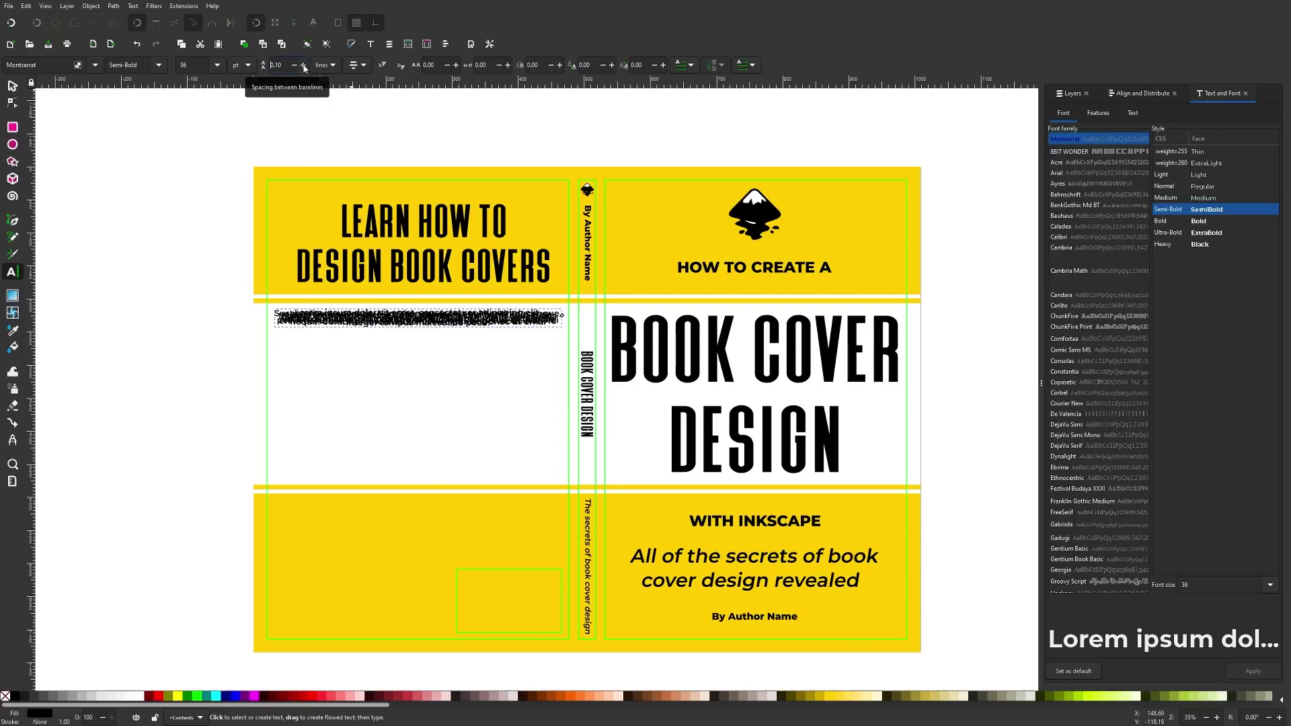
{"action": "left_click", "coordinate": [303, 65]}
{"action": "left_click", "coordinate": [304, 65]}
{"action": "left_click", "coordinate": [303, 65]}
{"action": "left_click", "coordinate": [303, 65]}
{"action": "left_click", "coordinate": [303, 65]}
{"action": "left_click", "coordinate": [303, 65]}
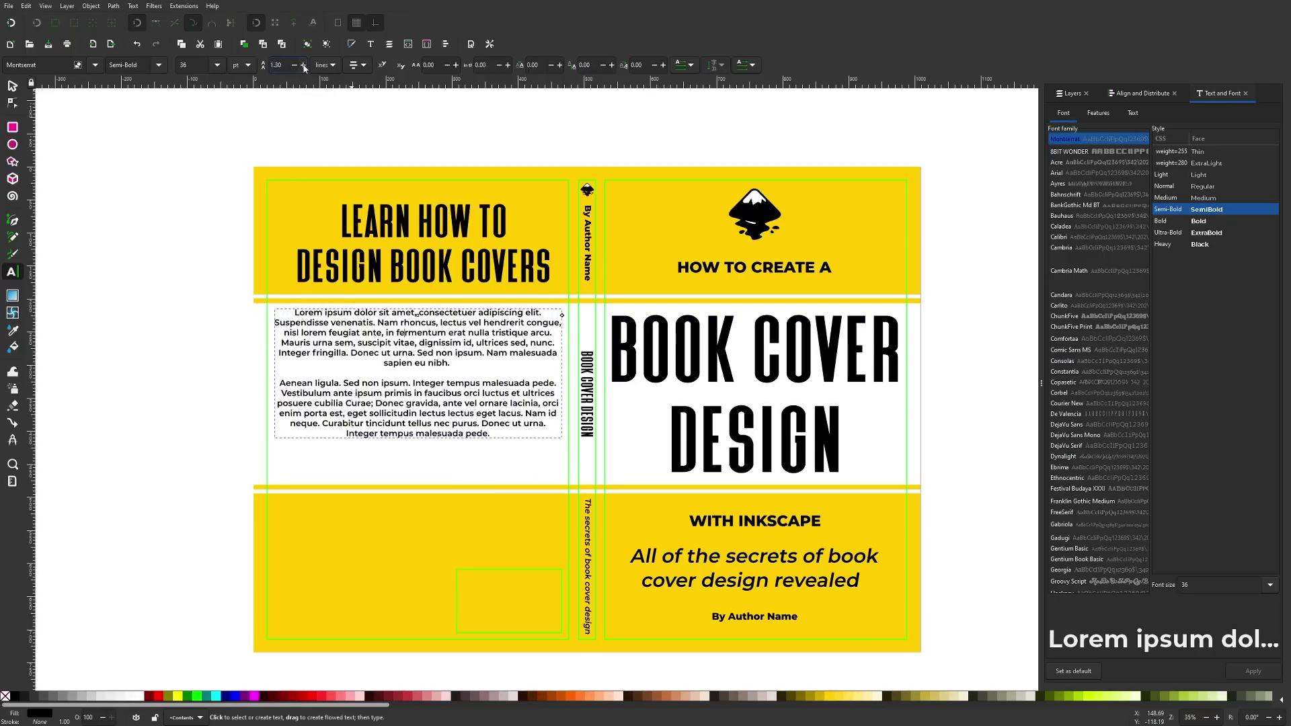
{"action": "left_click", "coordinate": [303, 66]}
{"action": "left_click", "coordinate": [304, 65]}
{"action": "left_click", "coordinate": [303, 65]}
{"action": "left_click", "coordinate": [303, 65]}
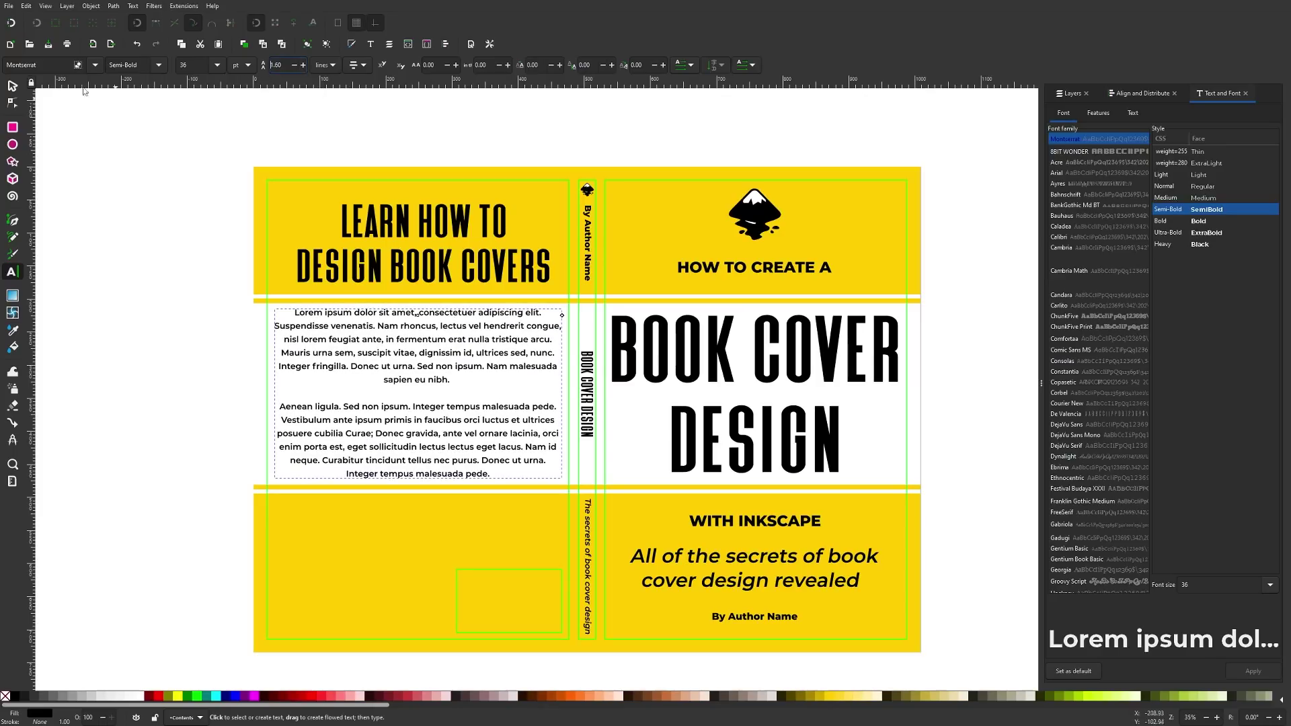
{"action": "left_click", "coordinate": [12, 86]}
{"action": "left_click", "coordinate": [240, 370]}
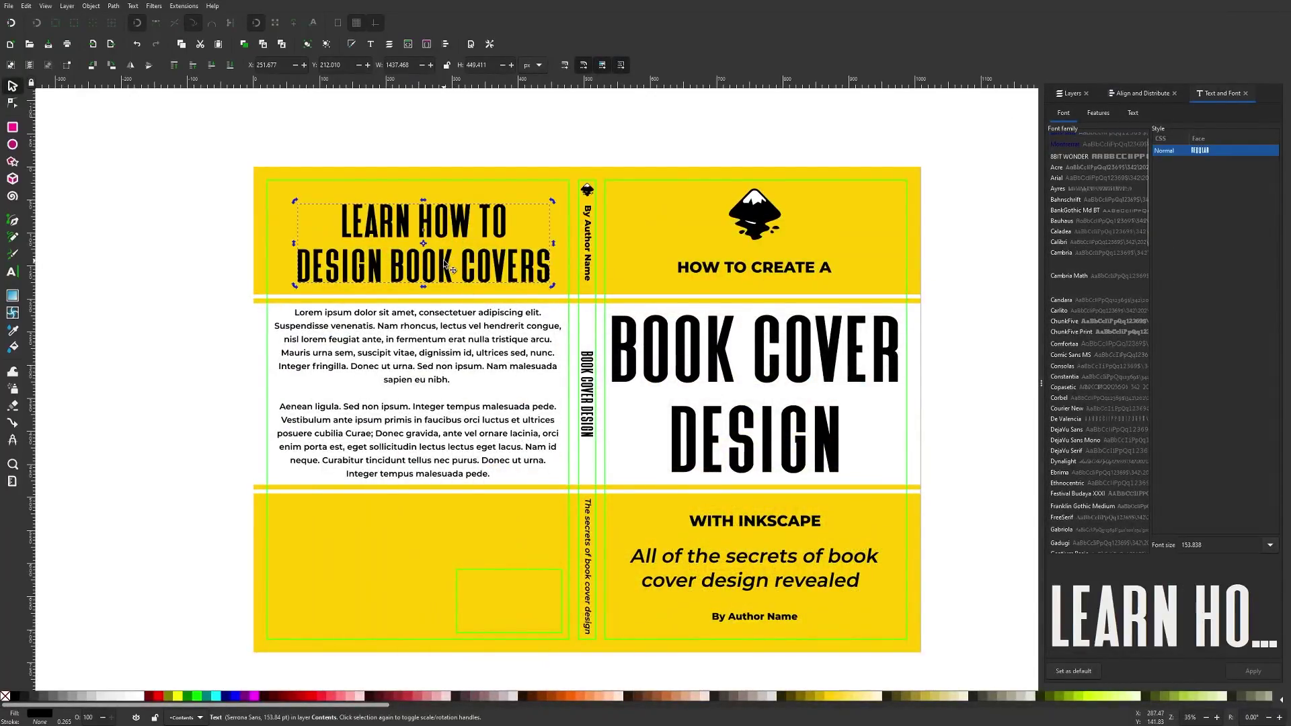
- Duplicate the back cover heading into the lower yellow area as "ABOUT THE AUTHOR" and shrink it to about 694 px wide
{"action": "key", "text": "ctrl+d"}
{"action": "left_click_drag", "start_coordinate": [511, 281], "coordinate": [487, 568]}
{"action": "double_click", "coordinate": [484, 549]}
{"action": "key", "text": "ctrl+a"}
{"action": "type", "text": "ABOUT THE AUTHOR"}
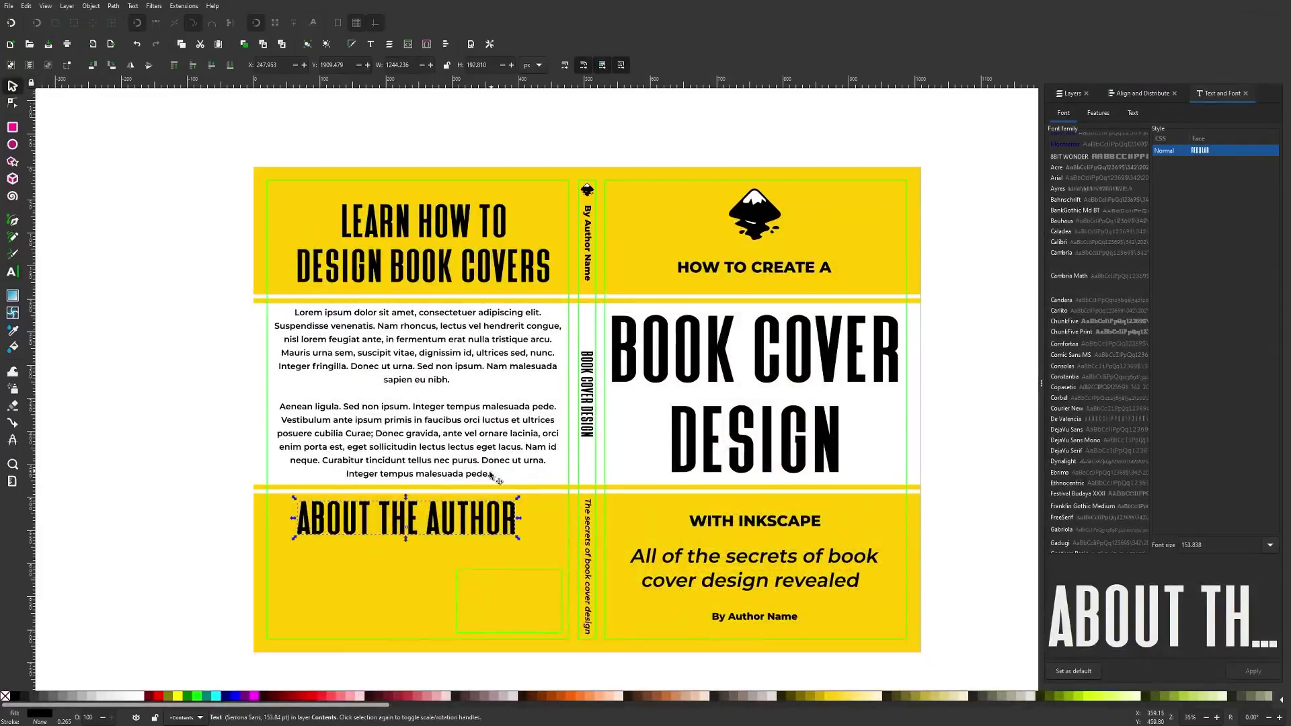
{"action": "left_click_drag", "start_coordinate": [518, 538], "coordinate": [403, 493]}
{"action": "scroll", "coordinate": [444, 517], "scroll_direction": "down", "scroll_amount": 1}
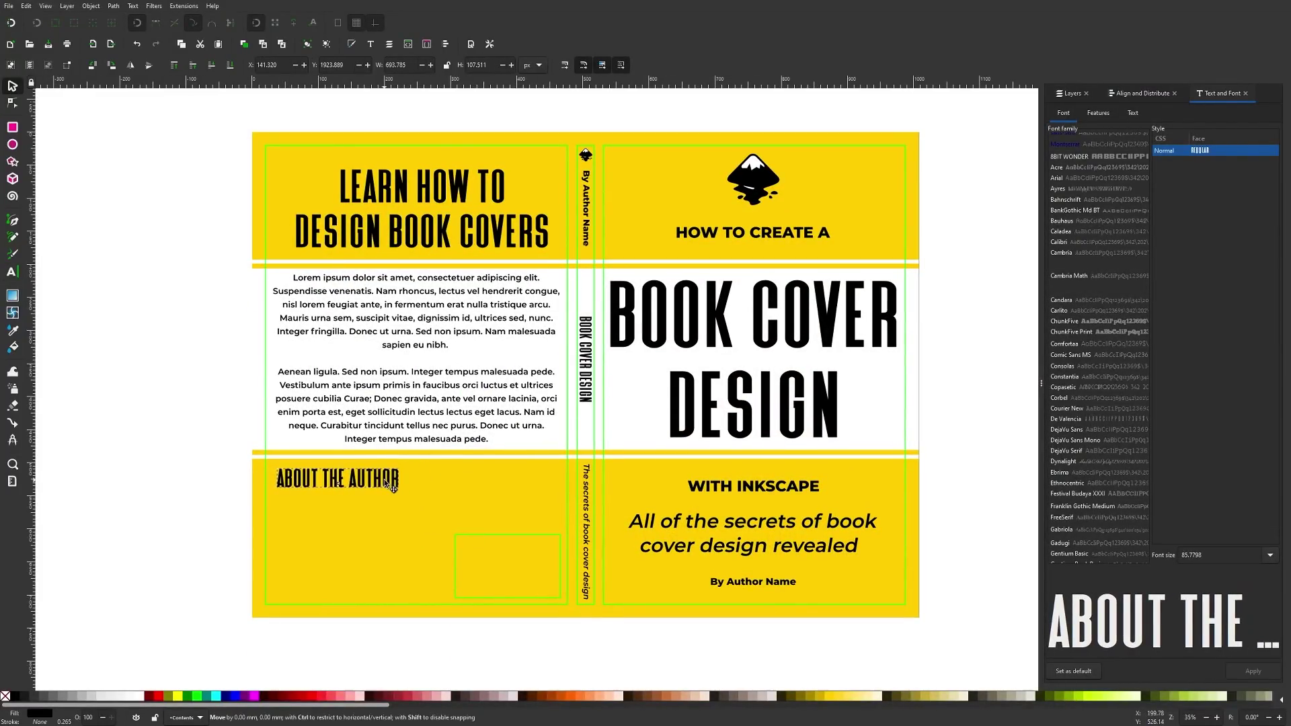
- Duplicate the back cover body text and place the copy directly below the "ABOUT THE AUTHOR" heading
{"action": "left_click", "coordinate": [404, 347]}
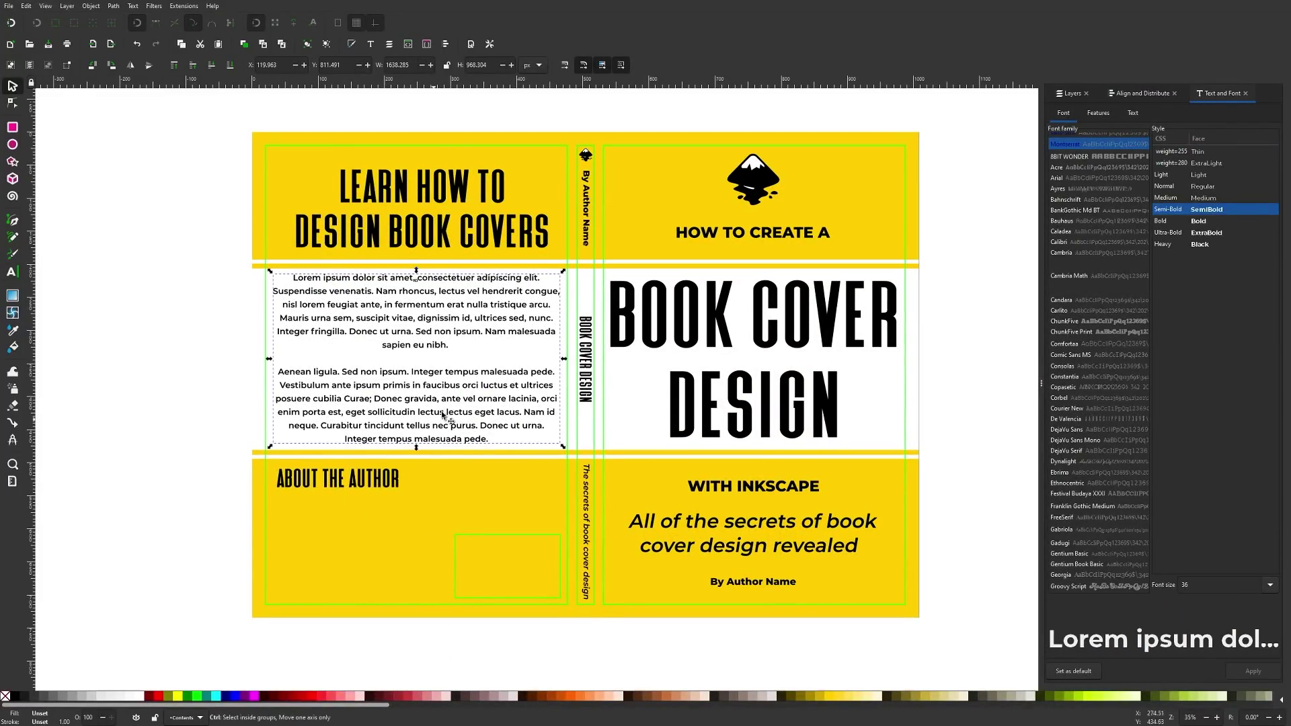
{"action": "key", "text": "ctrl+d"}
{"action": "left_click_drag", "start_coordinate": [394, 282], "coordinate": [399, 505]}
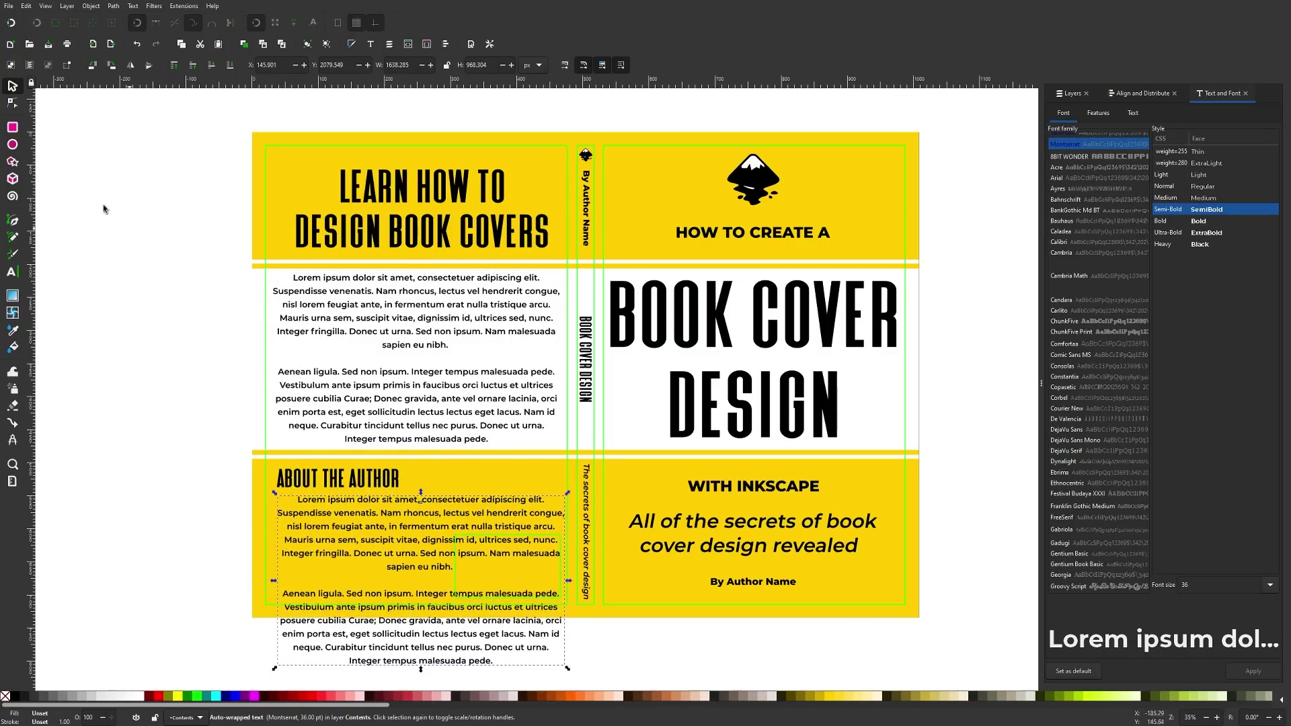
- Left-align the author text and narrow its frame so it ends just before the barcode guide box
{"action": "left_click", "coordinate": [12, 272]}
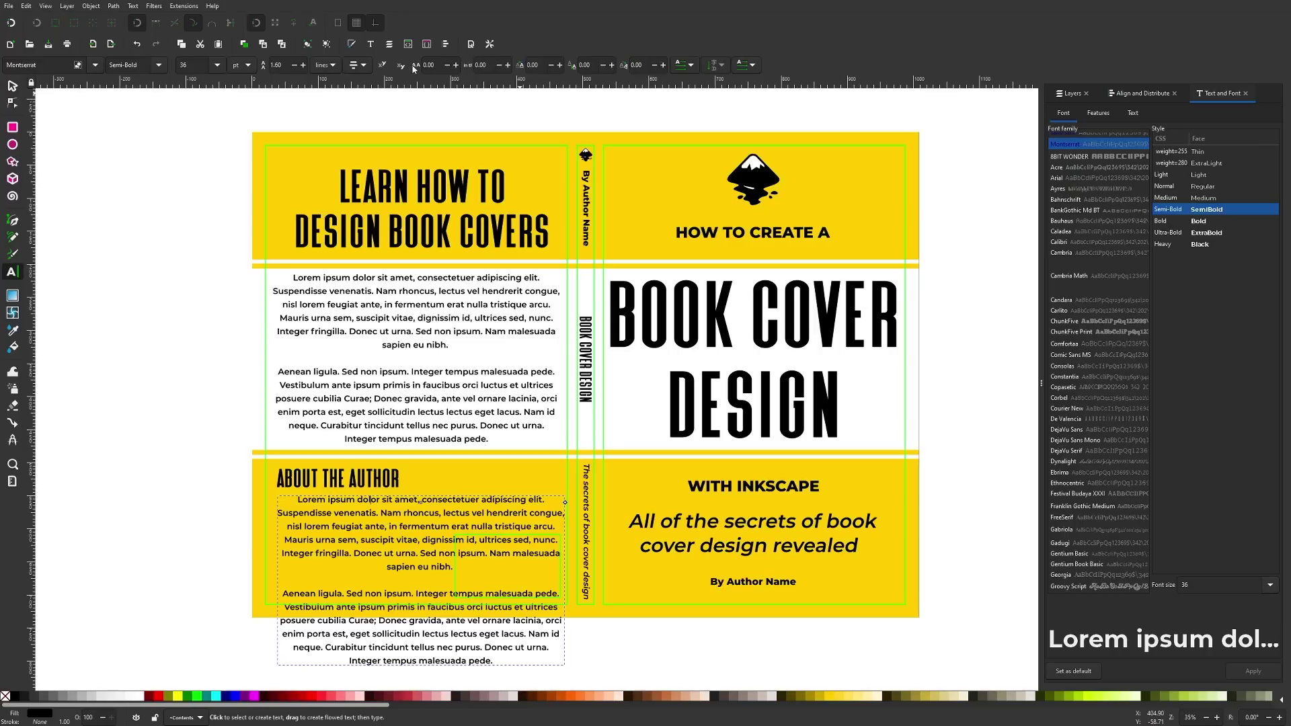
{"action": "left_click", "coordinate": [366, 64]}
{"action": "left_click", "coordinate": [355, 48]}
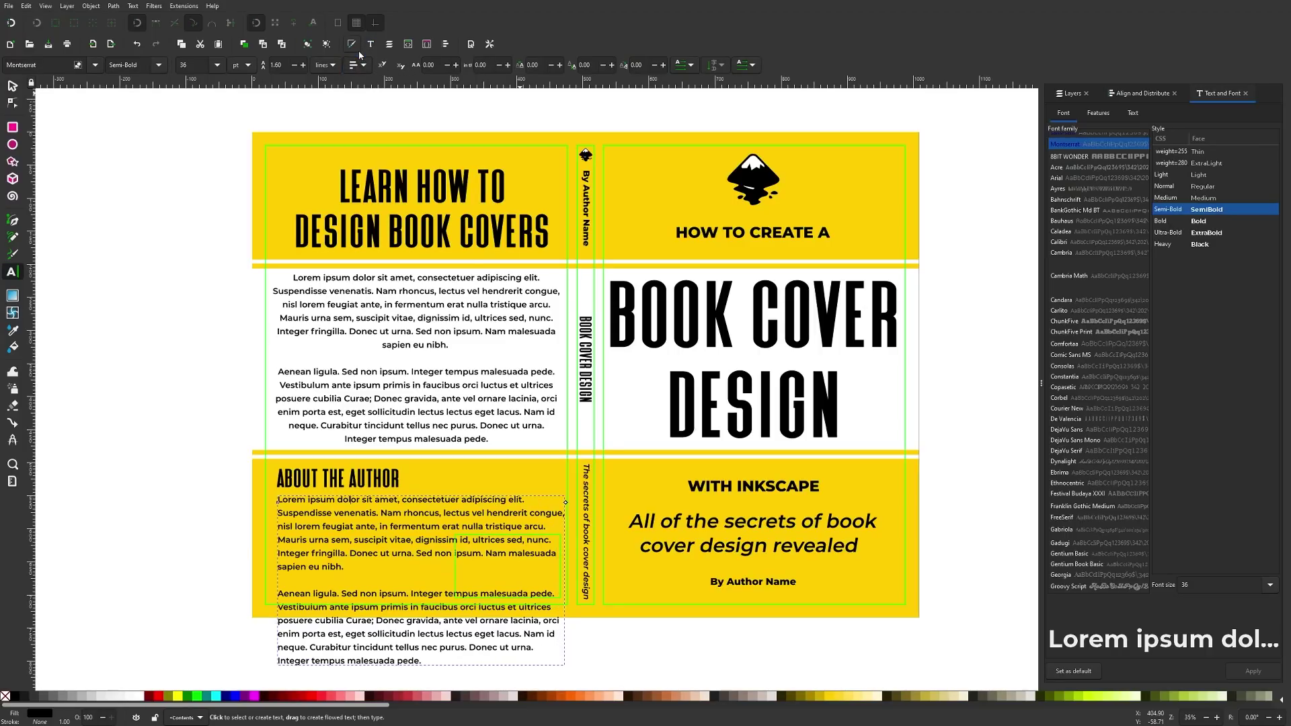
{"action": "scroll", "coordinate": [594, 460], "scroll_direction": "down", "scroll_amount": 2}
{"action": "left_click_drag", "start_coordinate": [570, 444], "coordinate": [455, 443]}
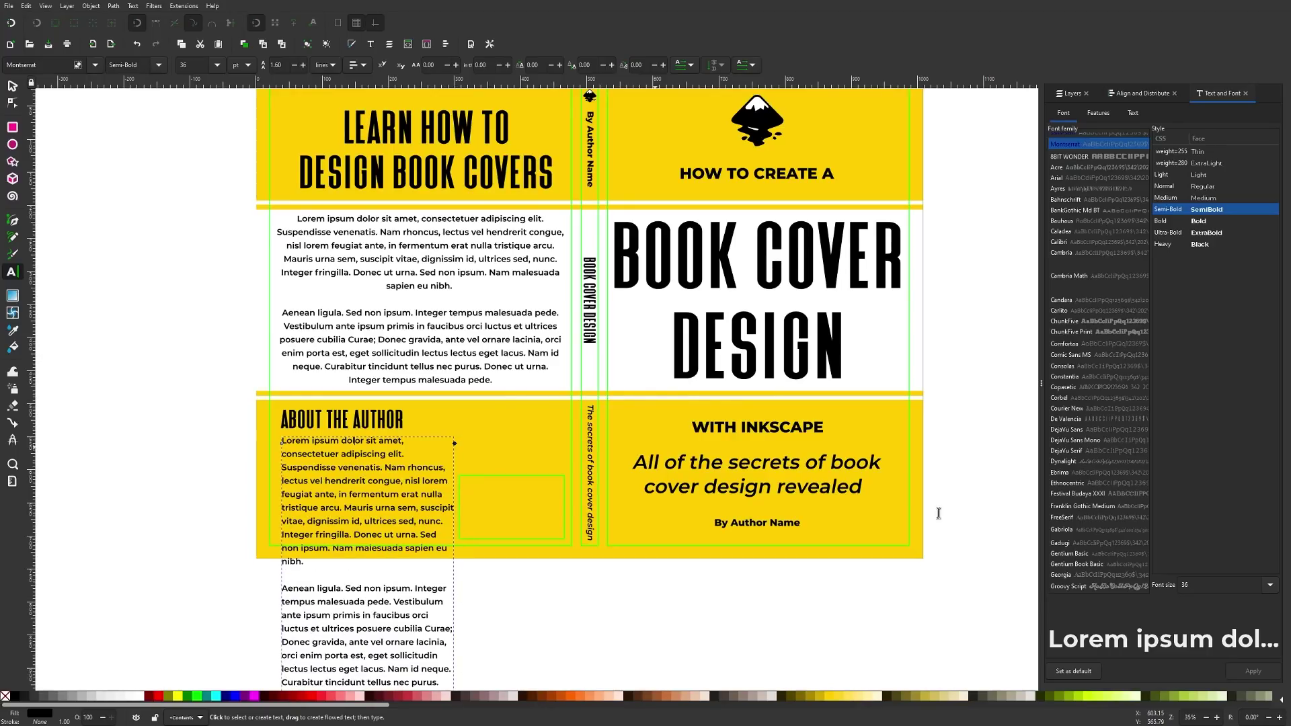
- Set the font size of the author text below the "ABOUT THE AUTHOR" heading to 24 pt
{"action": "left_click", "coordinate": [1269, 586]}
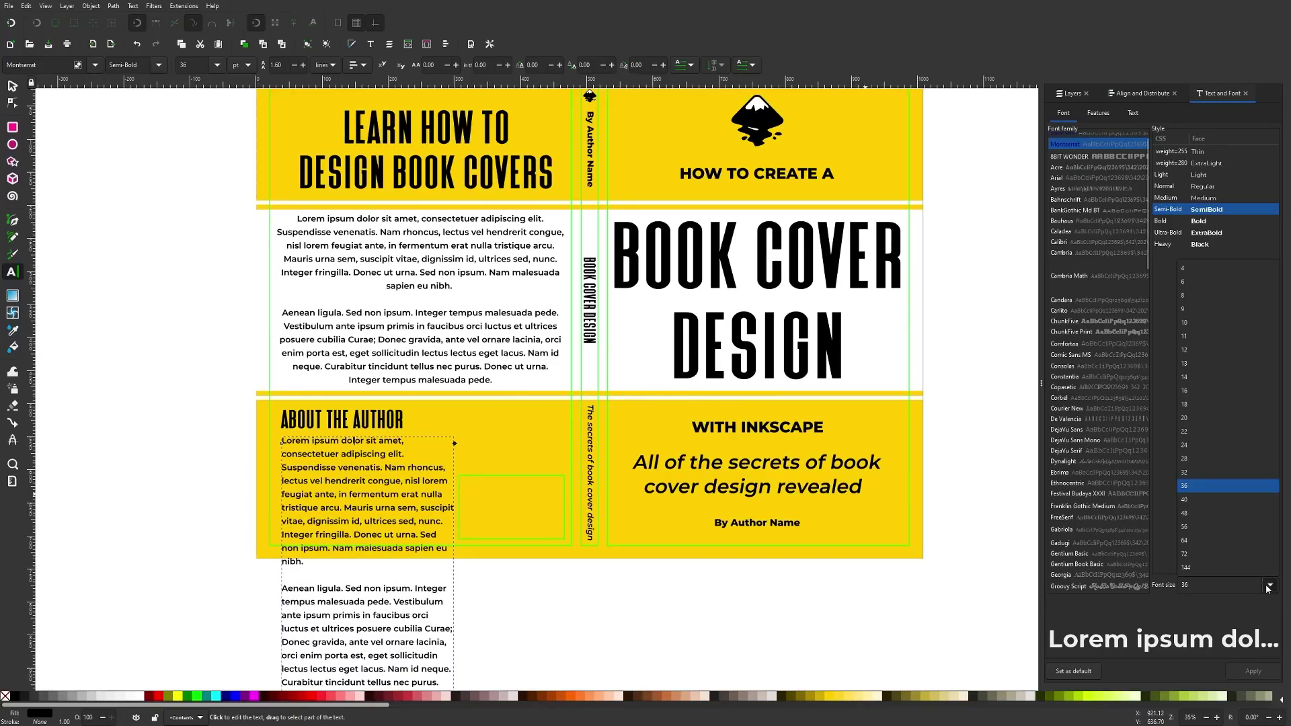
{"action": "scroll", "coordinate": [722, 374], "scroll_direction": "right", "scroll_amount": 2}
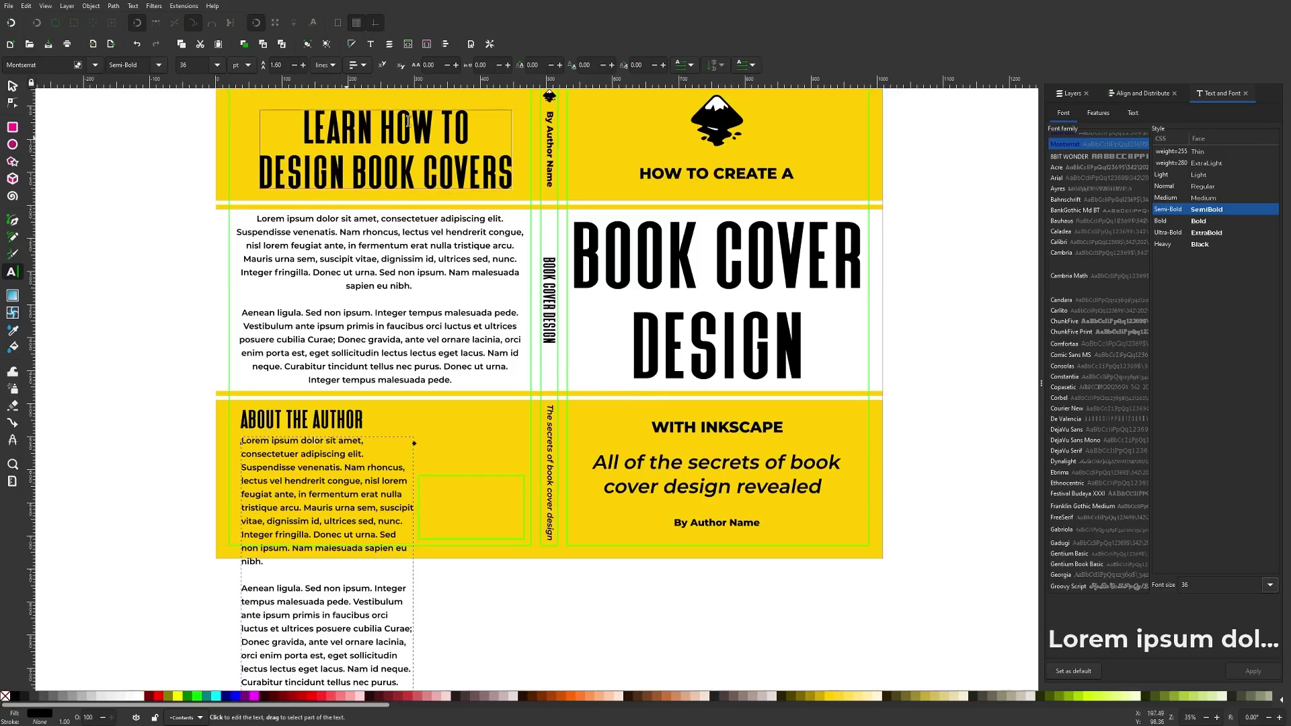
{"action": "left_click", "coordinate": [313, 441]}
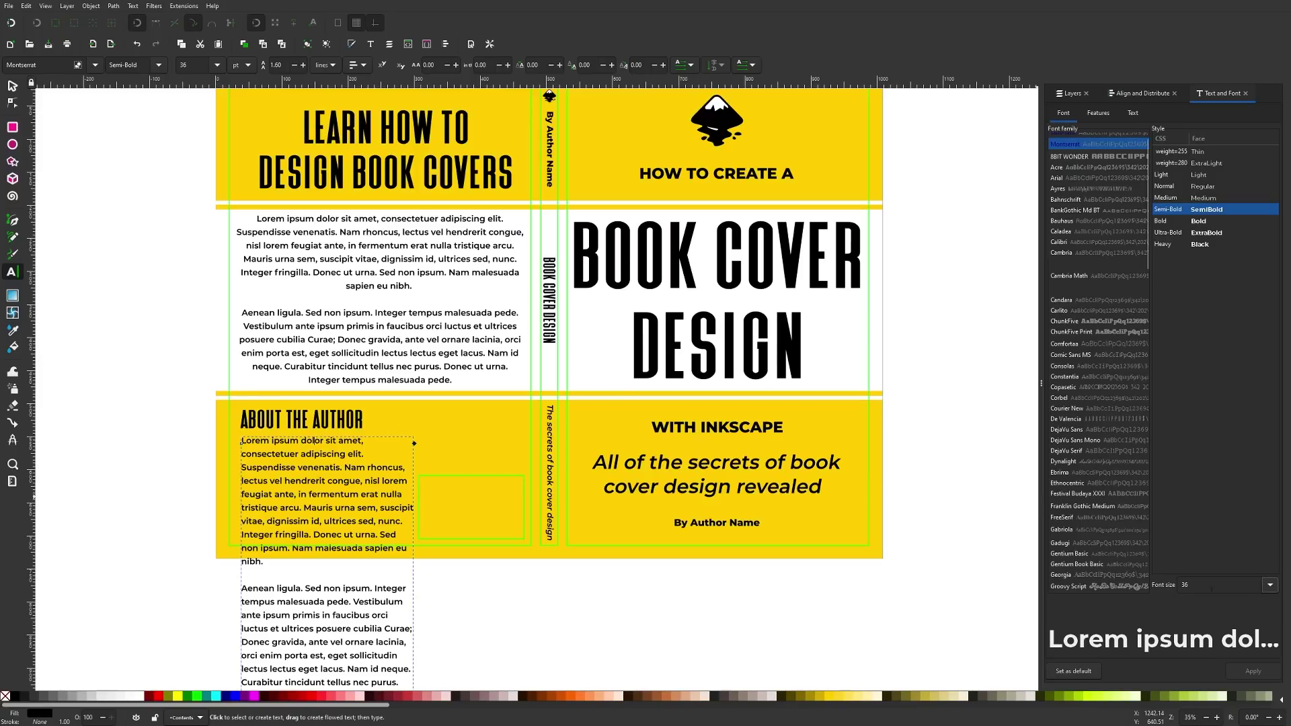
{"action": "left_click", "coordinate": [1270, 585]}
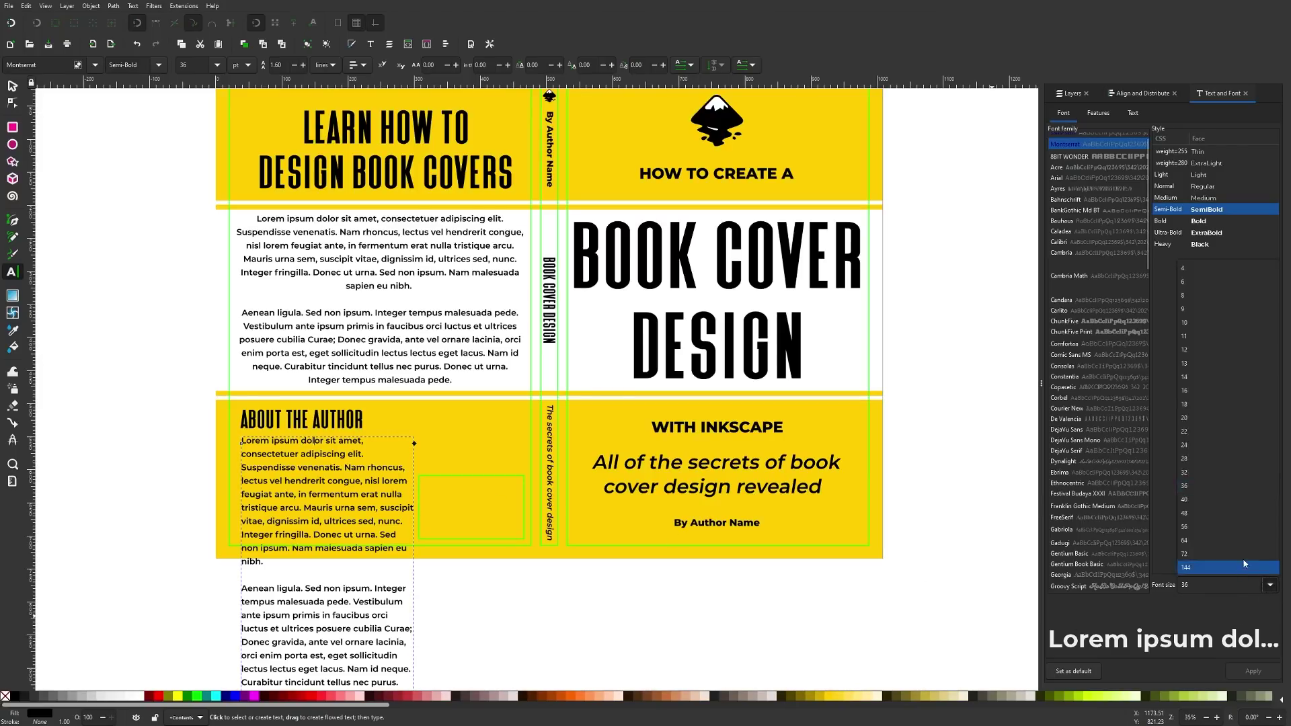
{"action": "left_click", "coordinate": [1195, 445]}
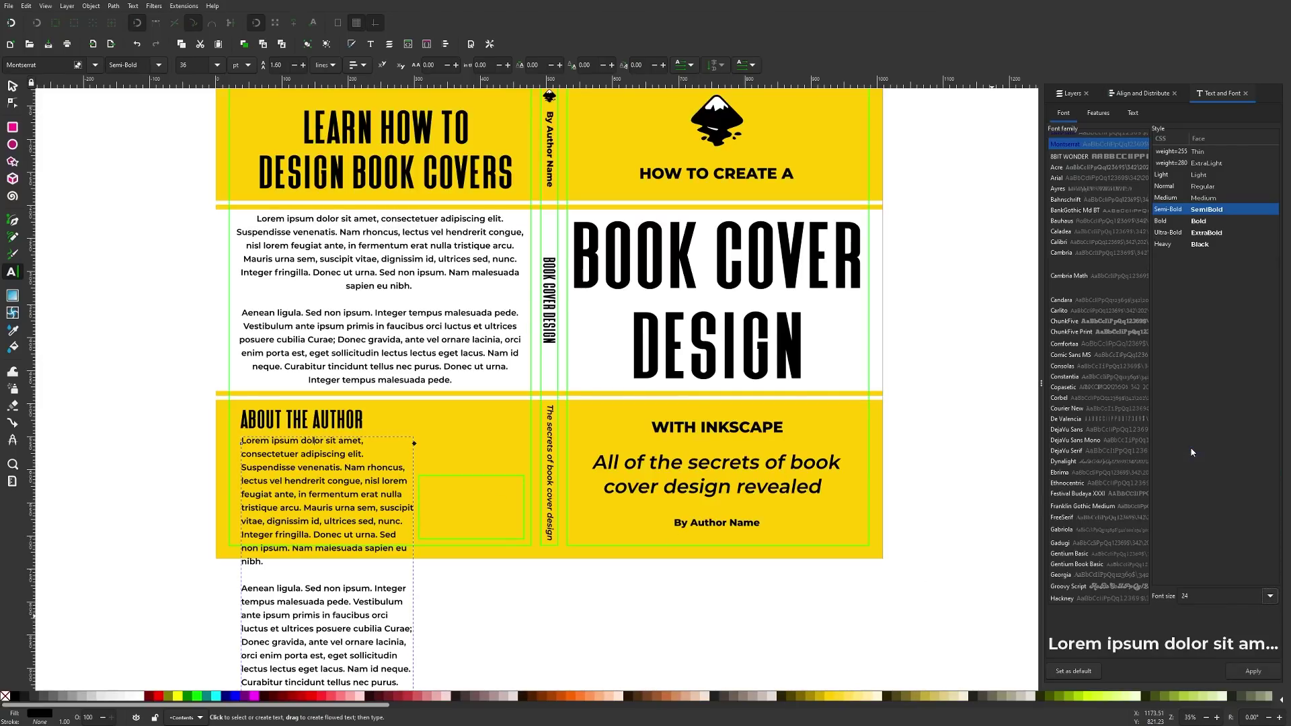
{"action": "left_click", "coordinate": [1247, 671]}
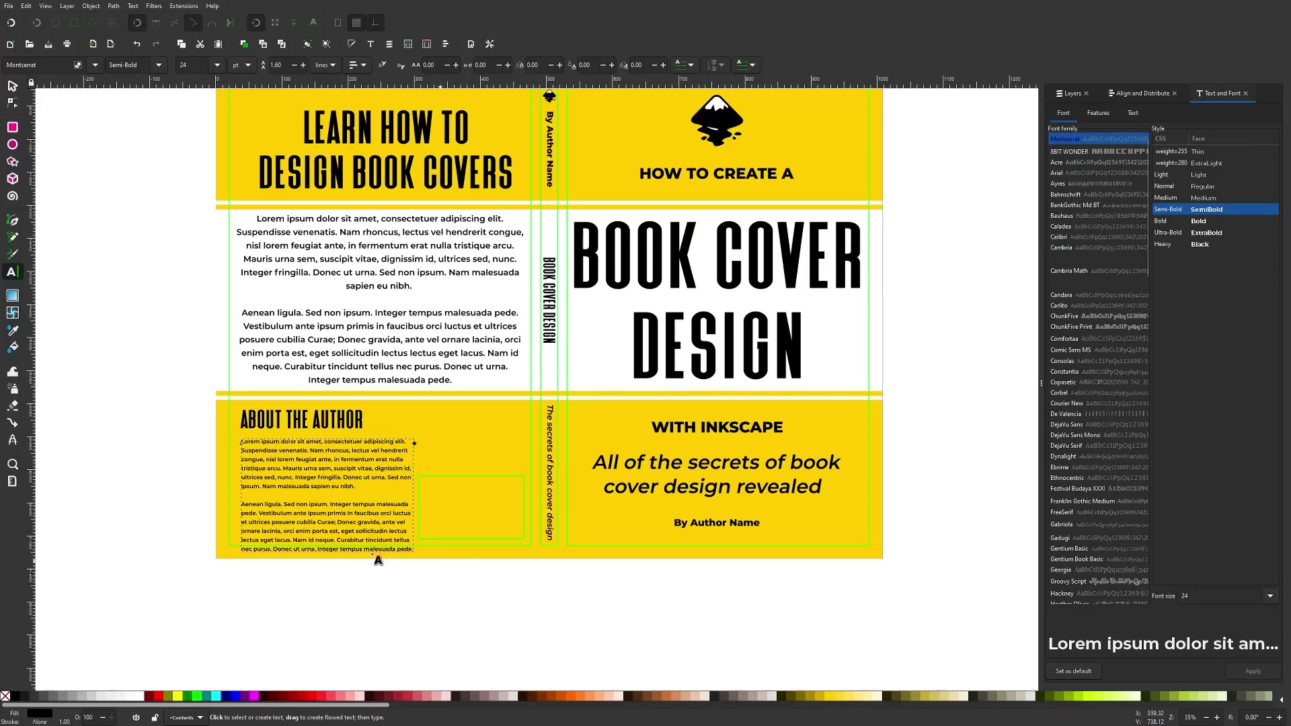
- Delete the author text from "Vestibulum ante ipsum" to its end and nudge the text block into line with the "ABOUT THE AUTHOR" heading
{"action": "scroll", "coordinate": [252, 536], "scroll_direction": "up", "scroll_amount": 1}
{"action": "left_click_drag", "start_coordinate": [482, 557], "coordinate": [262, 506]}
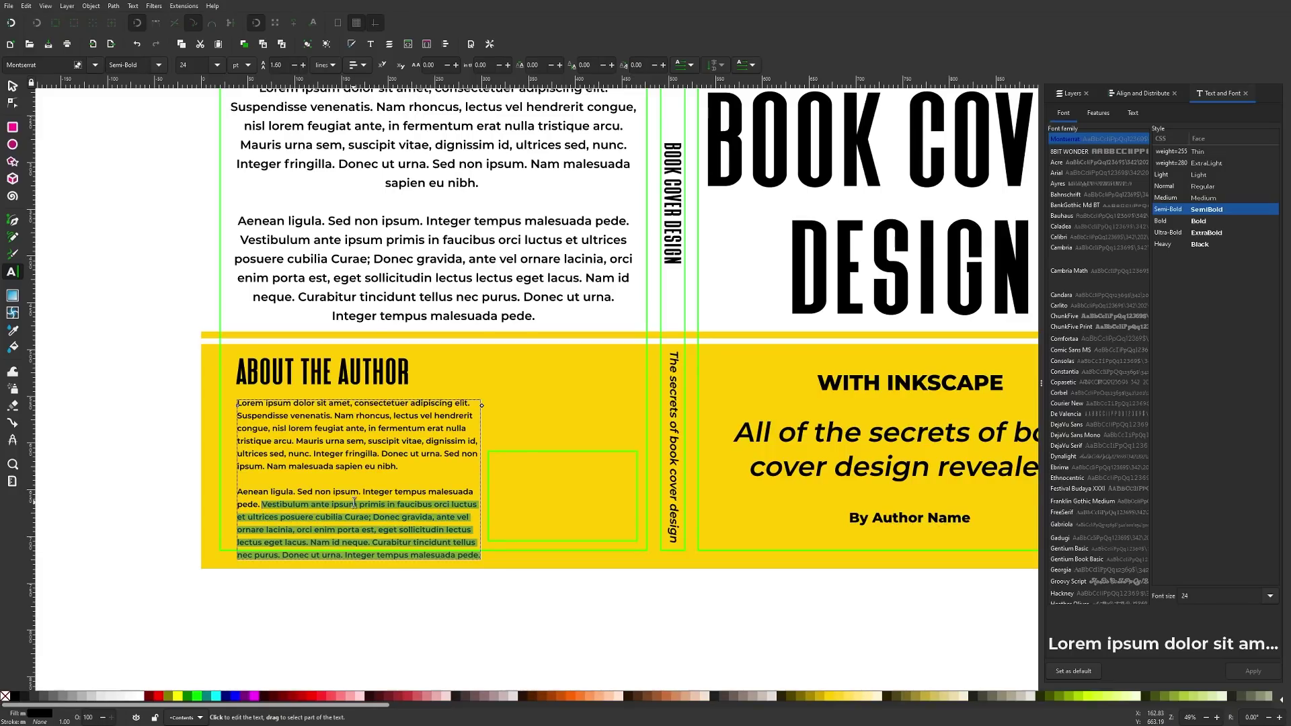
{"action": "key", "text": "Delete"}
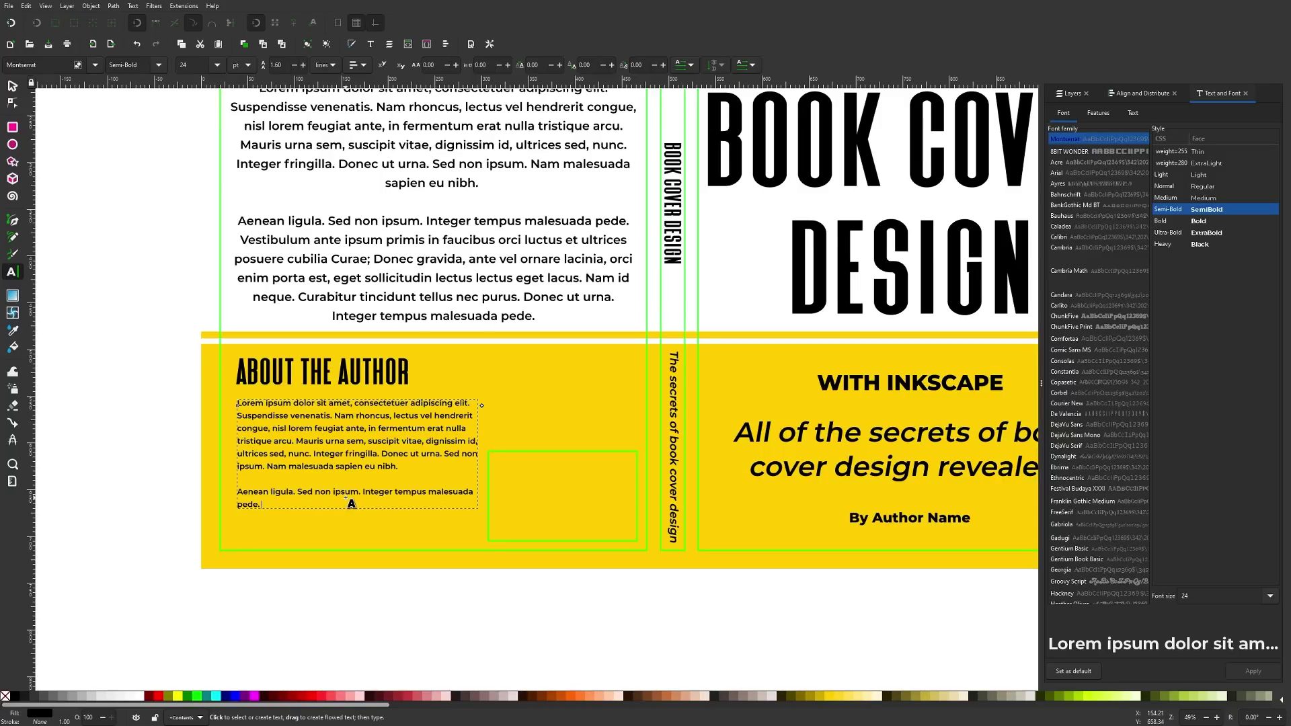
{"action": "left_click", "coordinate": [13, 86]}
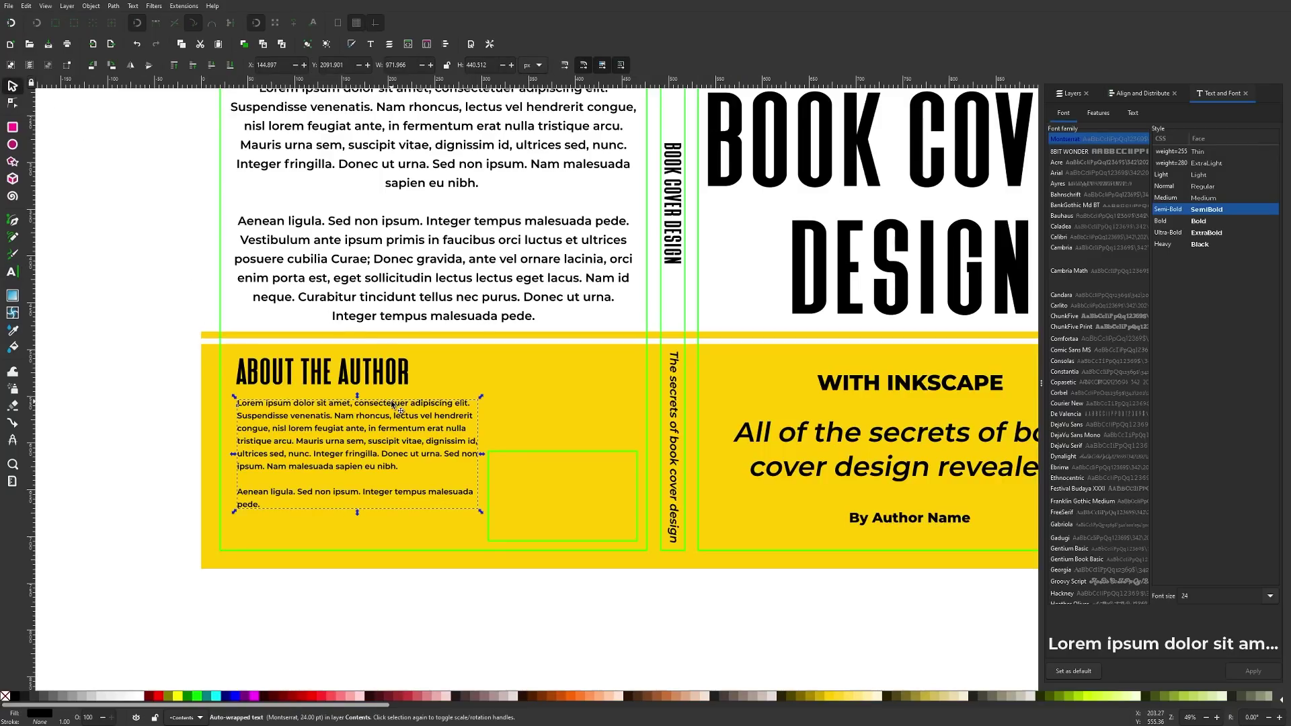
{"action": "left_click_drag", "start_coordinate": [392, 403], "coordinate": [391, 403]}
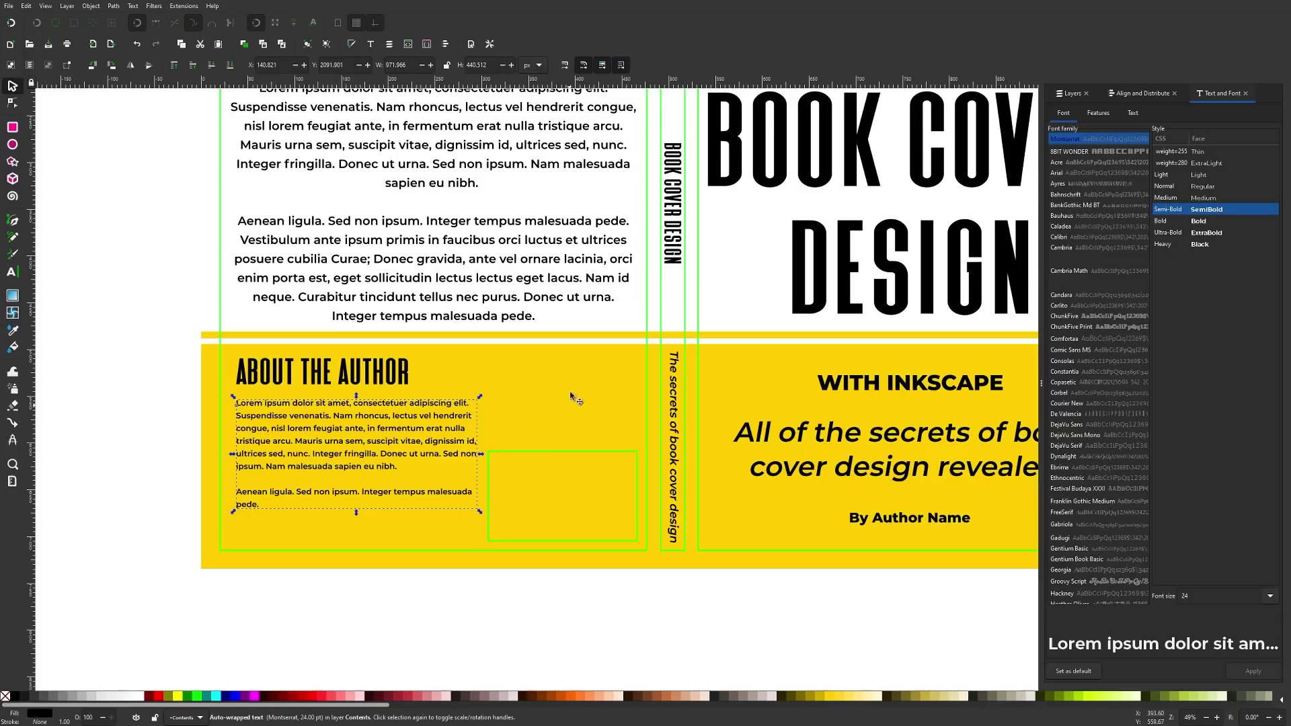
{"action": "scroll", "coordinate": [572, 417], "scroll_direction": "up", "scroll_amount": 3}
{"action": "scroll", "coordinate": [571, 417], "scroll_direction": "right", "scroll_amount": 3}
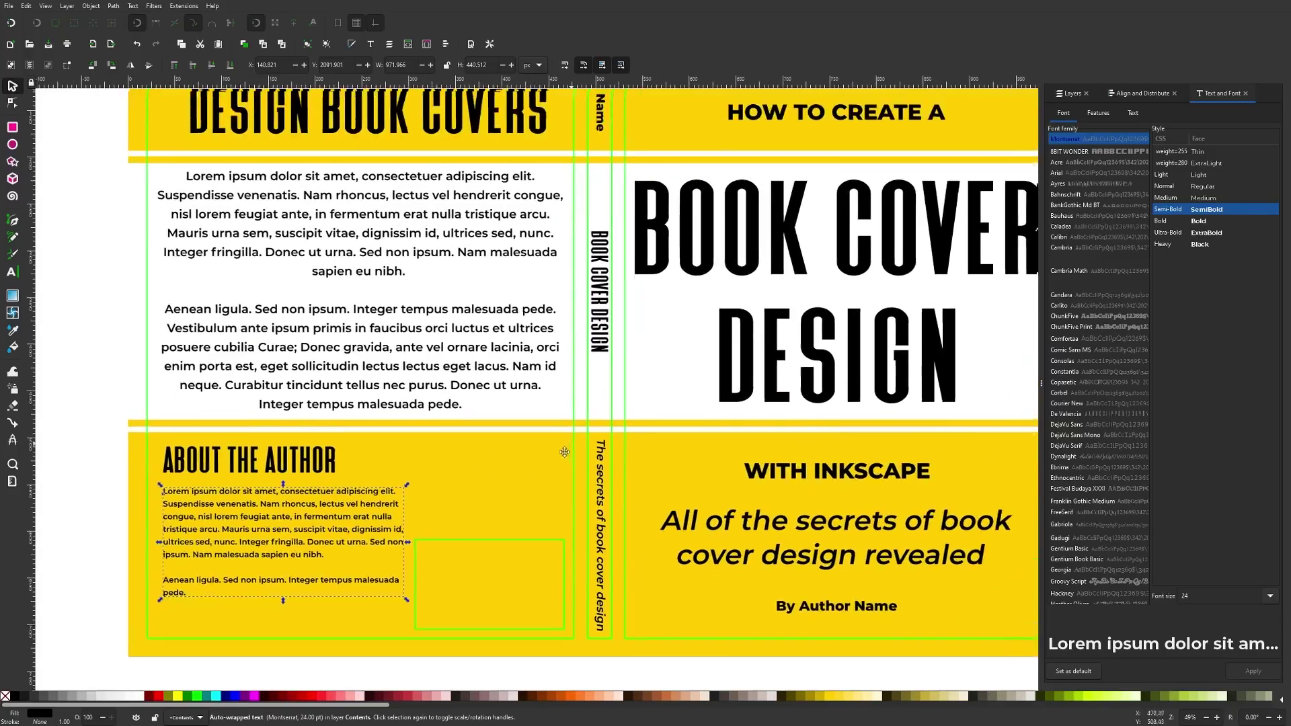
{"action": "scroll", "coordinate": [567, 449], "scroll_direction": "down", "scroll_amount": 3}
{"action": "scroll", "coordinate": [584, 458], "scroll_direction": "up", "scroll_amount": 1}
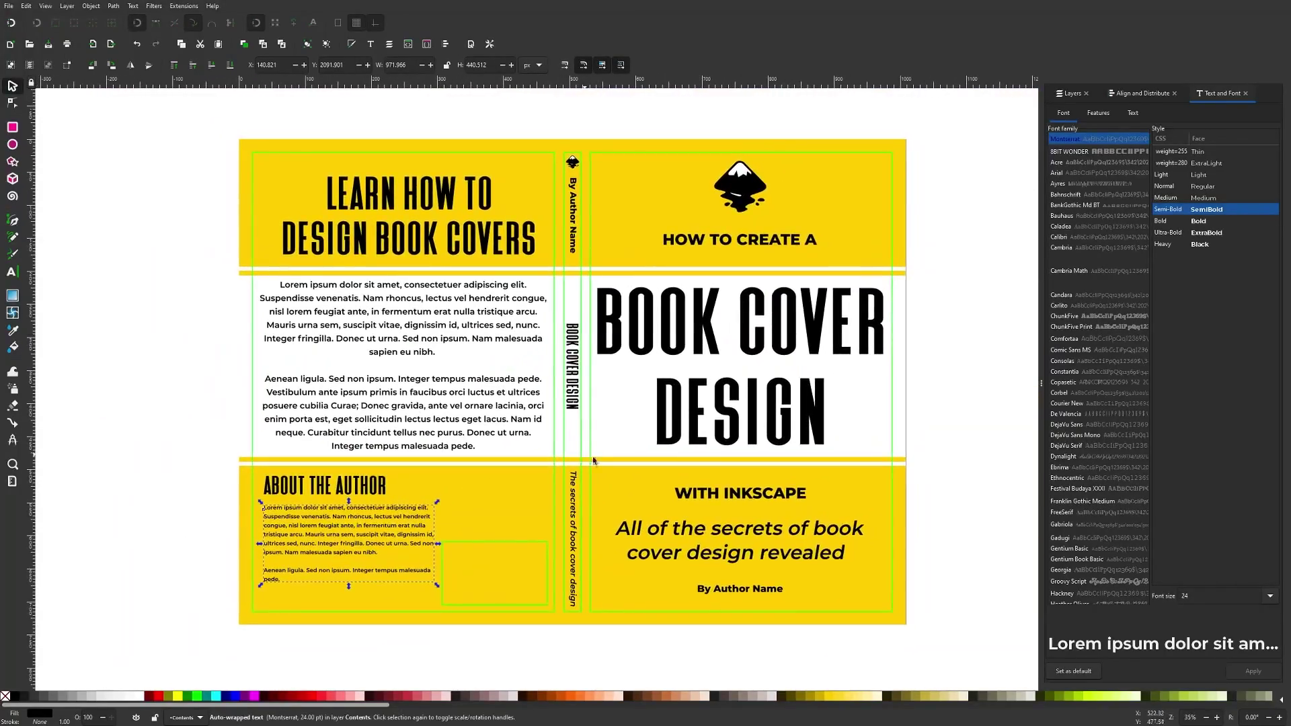
{"action": "left_click", "coordinate": [963, 418]}
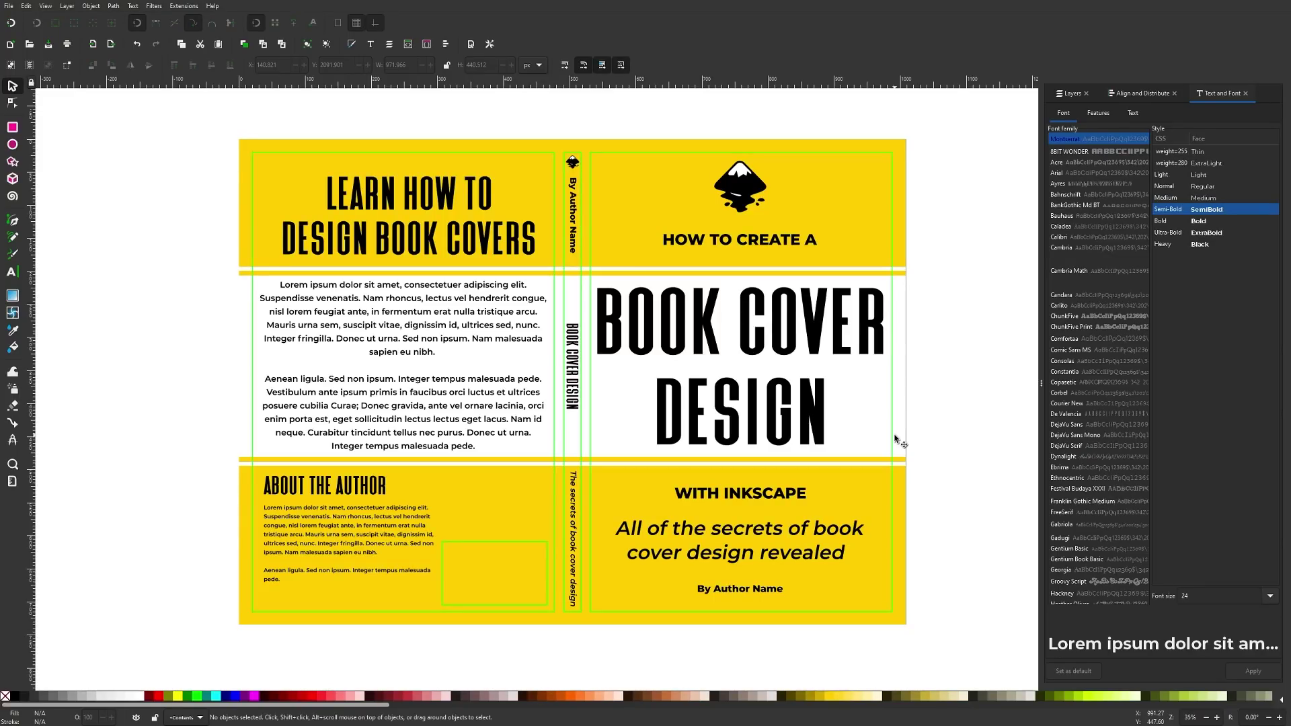
- Hide the Template layer so the cover shows without its green guide outlines
{"action": "left_click", "coordinate": [1074, 93]}
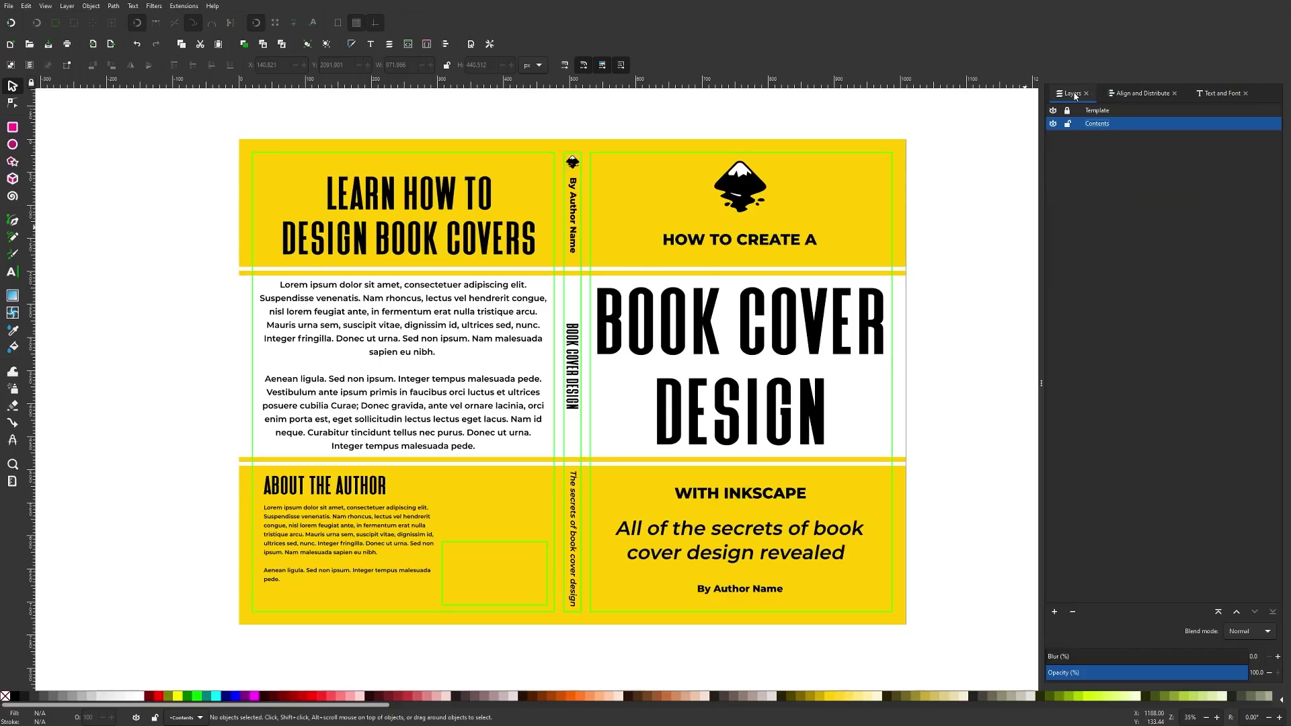
{"action": "left_click", "coordinate": [1103, 112]}
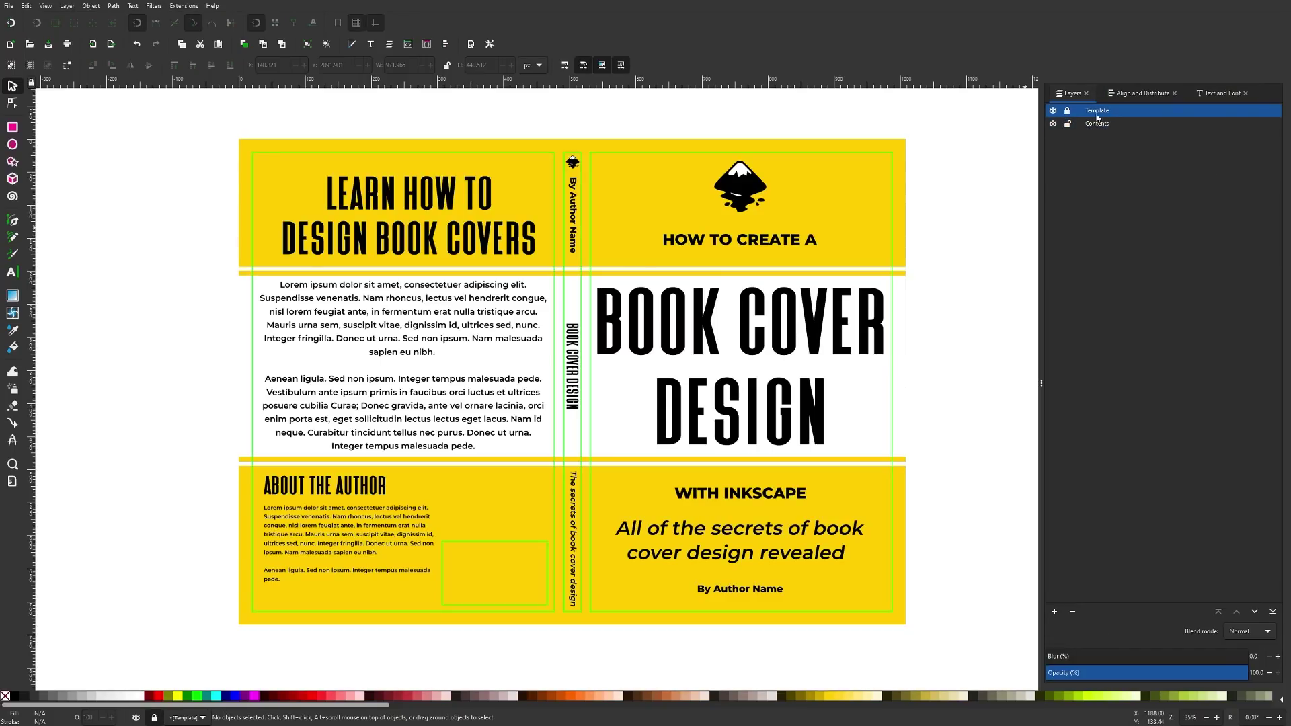
{"action": "left_click", "coordinate": [1054, 111]}
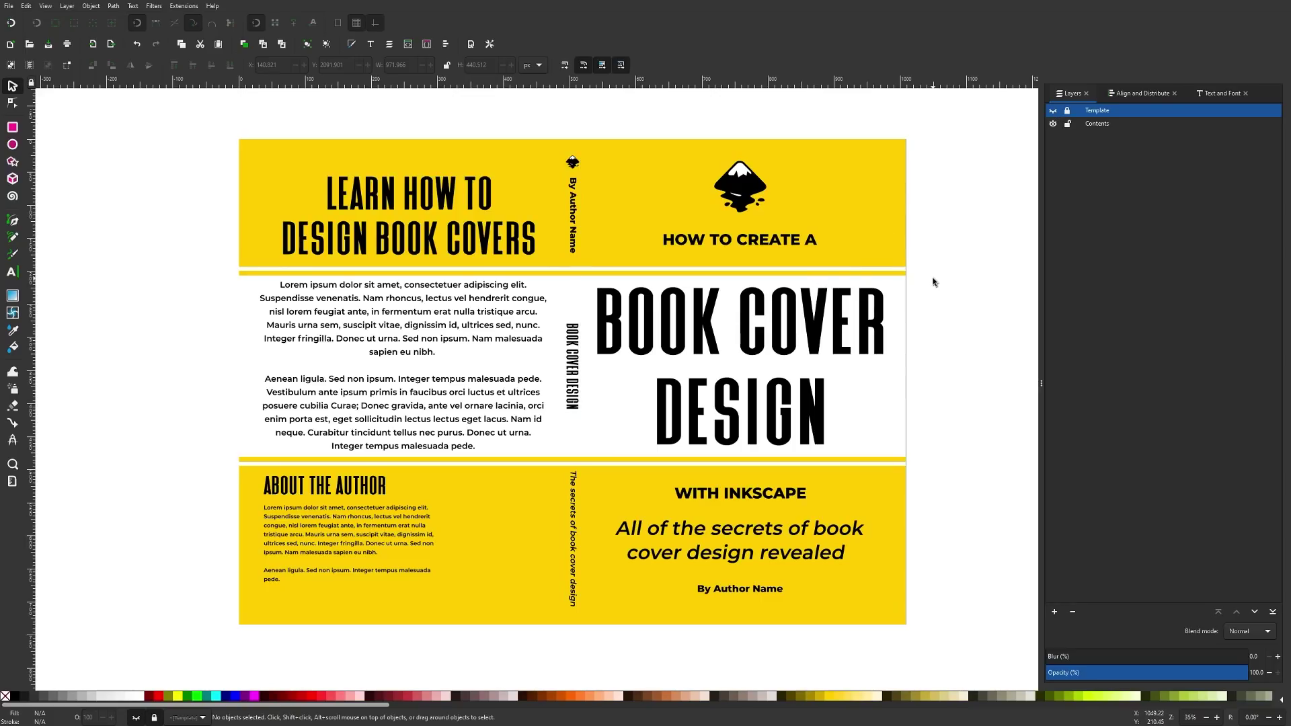
{"action": "scroll", "coordinate": [931, 295], "scroll_direction": "up", "scroll_amount": 1}
{"action": "left_click_drag", "start_coordinate": [924, 308], "coordinate": [910, 277]}
- Start a PNG export of the cover with the whole page as the export area
{"action": "left_click", "coordinate": [9, 6]}
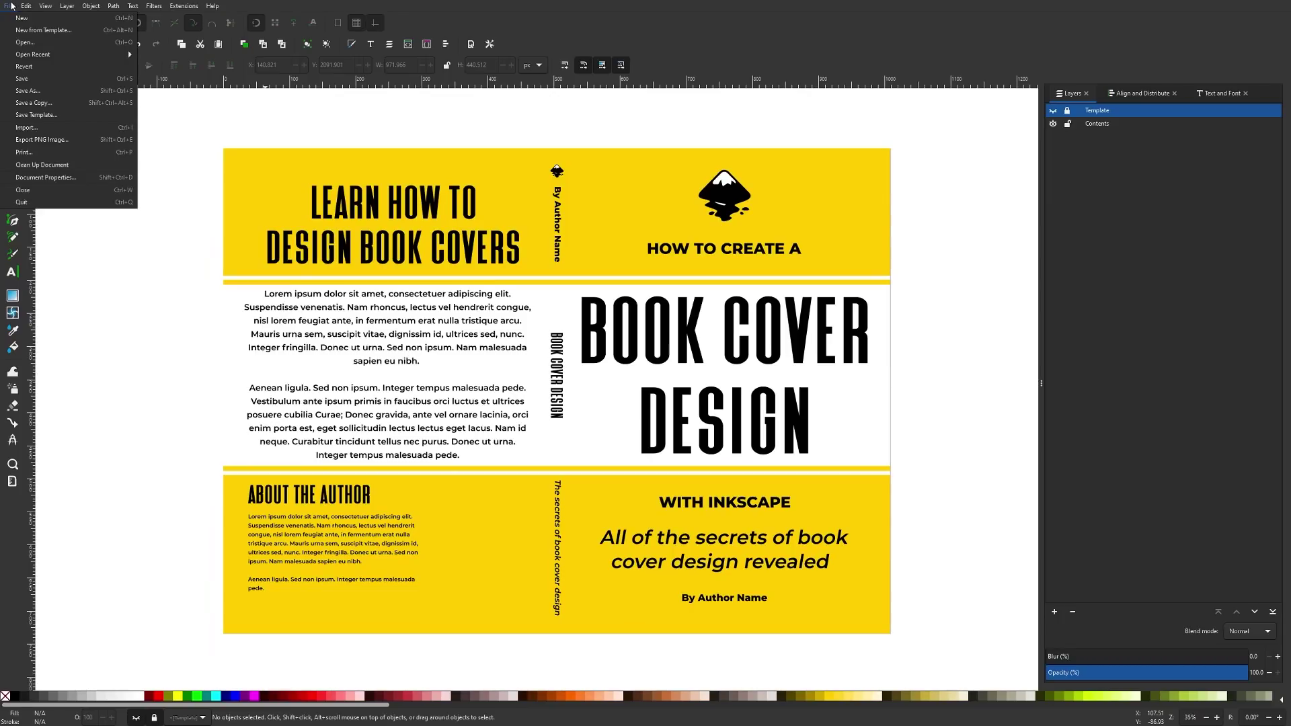
{"action": "left_click", "coordinate": [71, 141]}
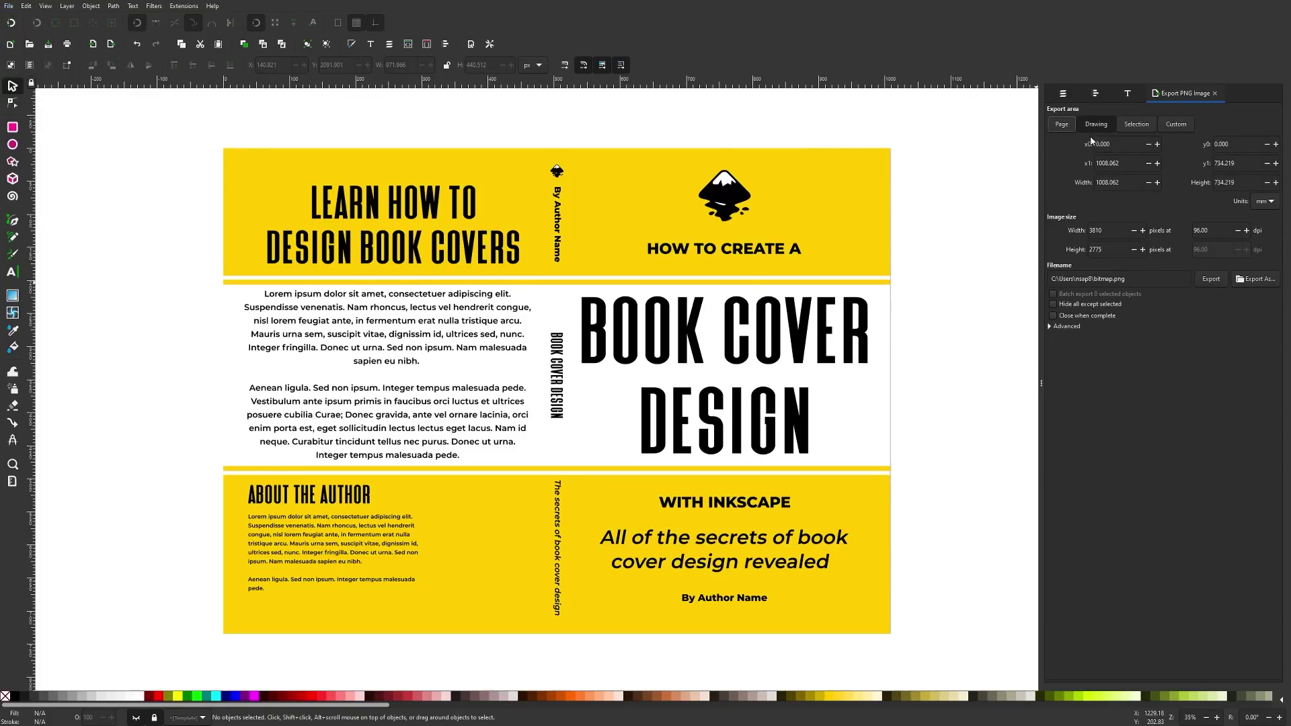
{"action": "left_click", "coordinate": [1061, 126]}
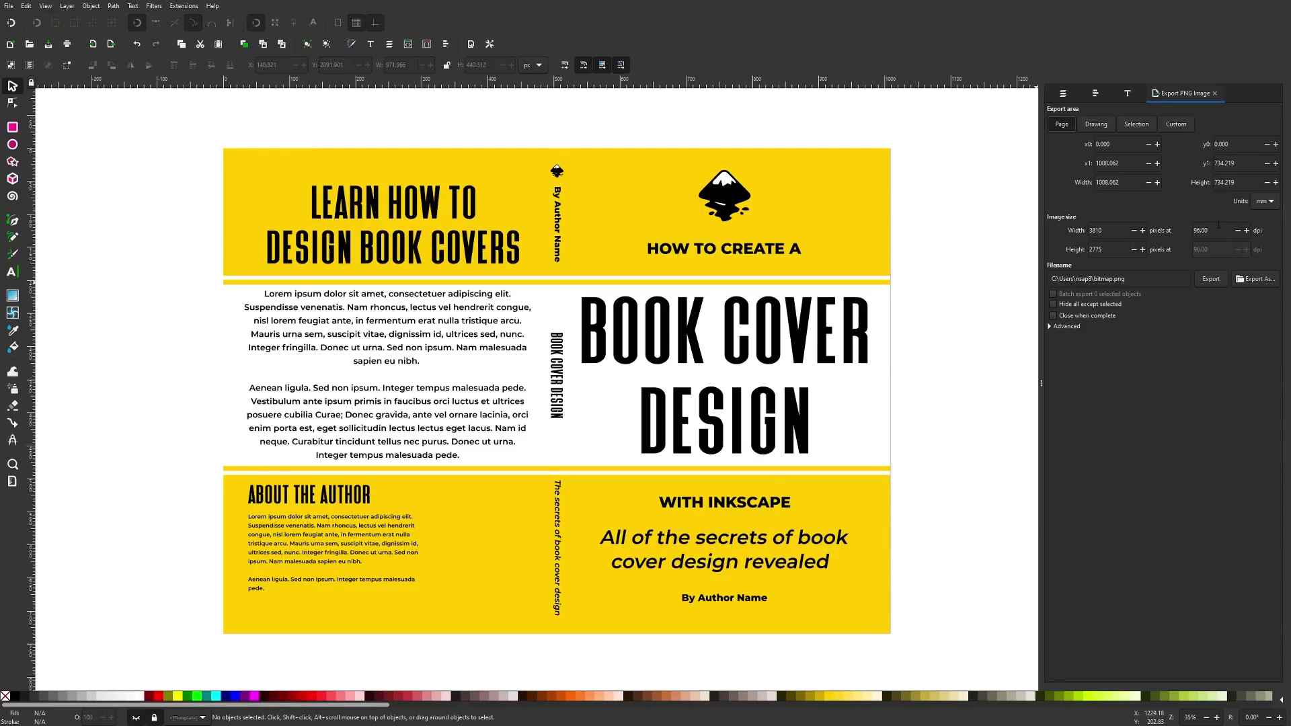